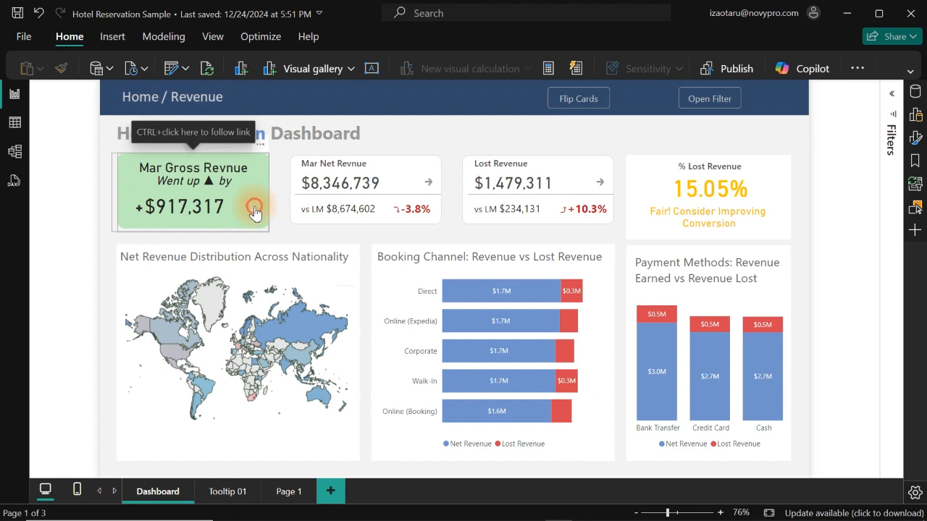
- Demonstrate the finished dashboard by flipping and unflipping the revenue cards and opening and closing the month and year filter
ctrl+click(257, 210)
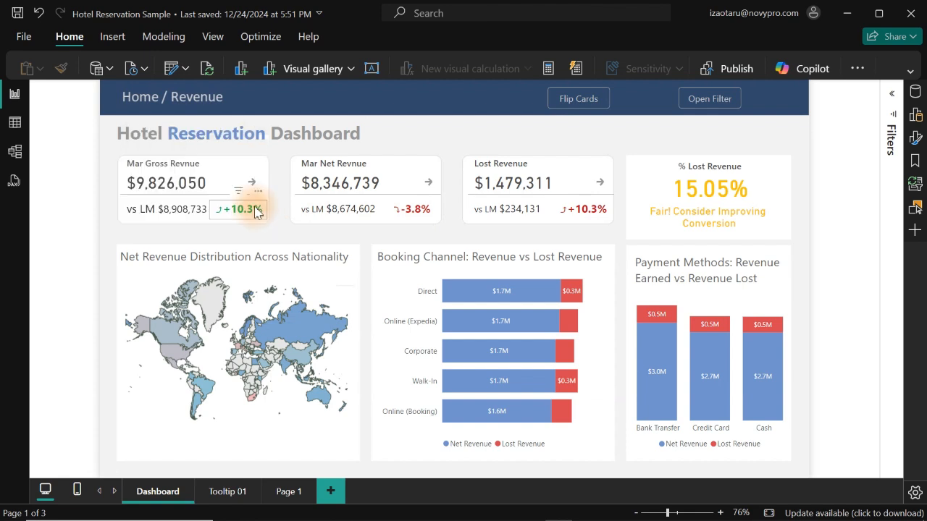
ctrl+click(586, 98)
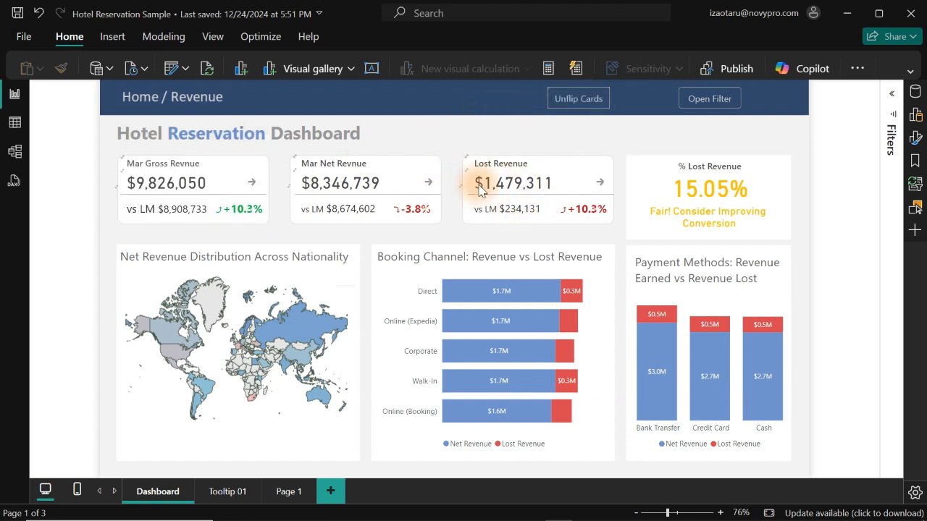
ctrl+click(577, 106)
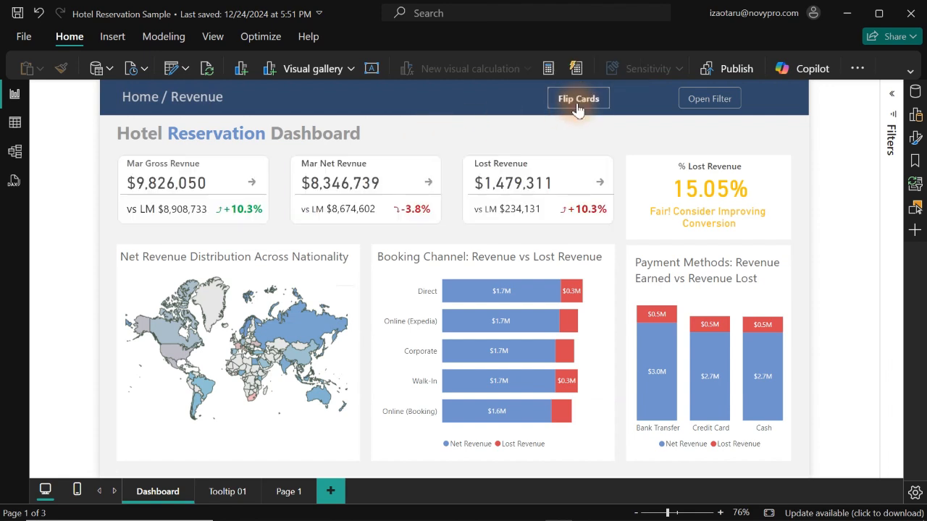
ctrl+click(722, 100)
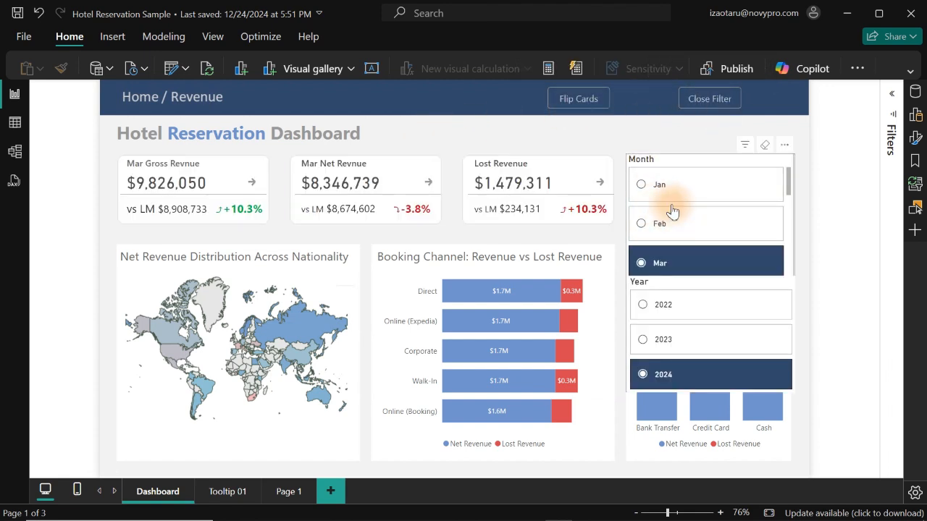
ctrl+click(703, 105)
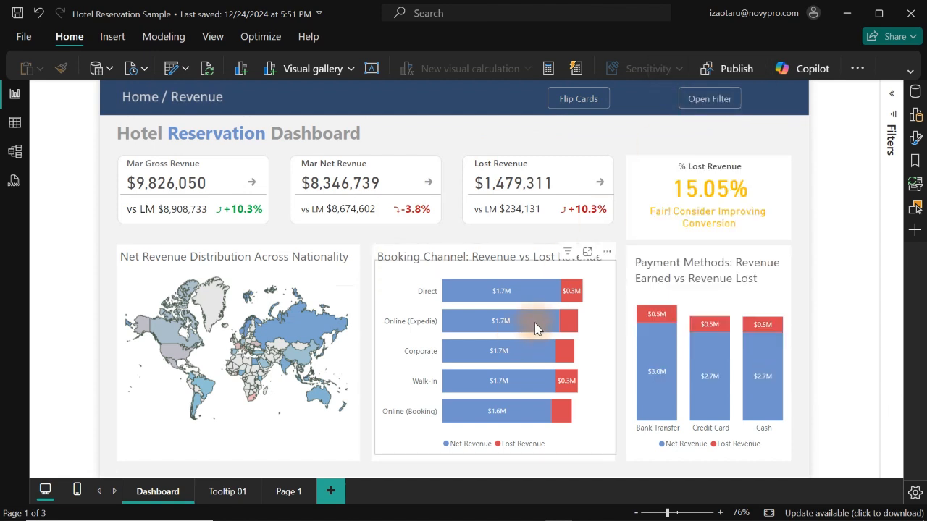
- Examine the tooltips on the booking channel bars, the nationality map and the payment methods chart
mouse_move(537, 327)
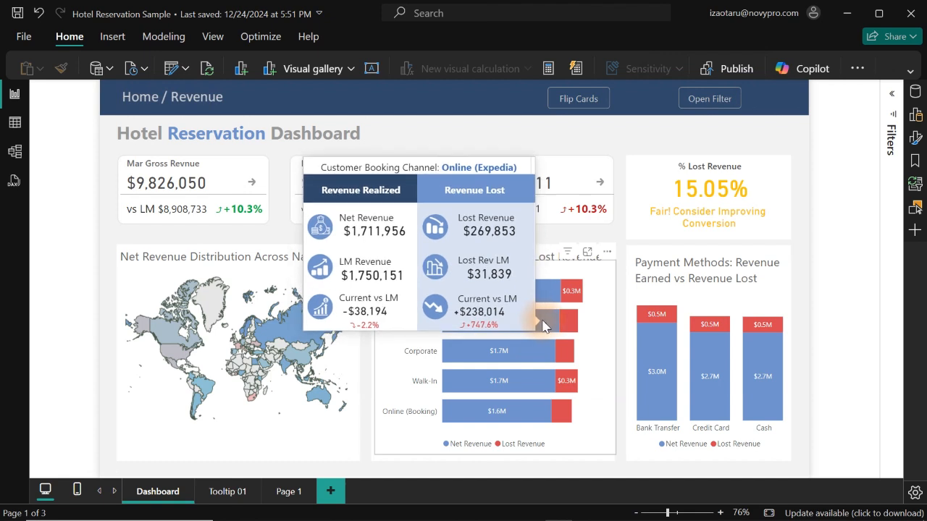
mouse_move(304, 330)
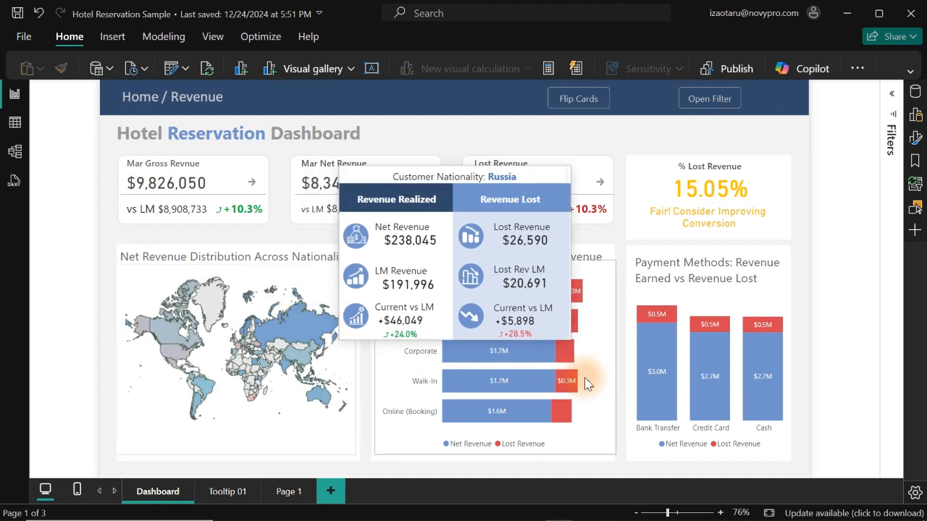
mouse_move(651, 346)
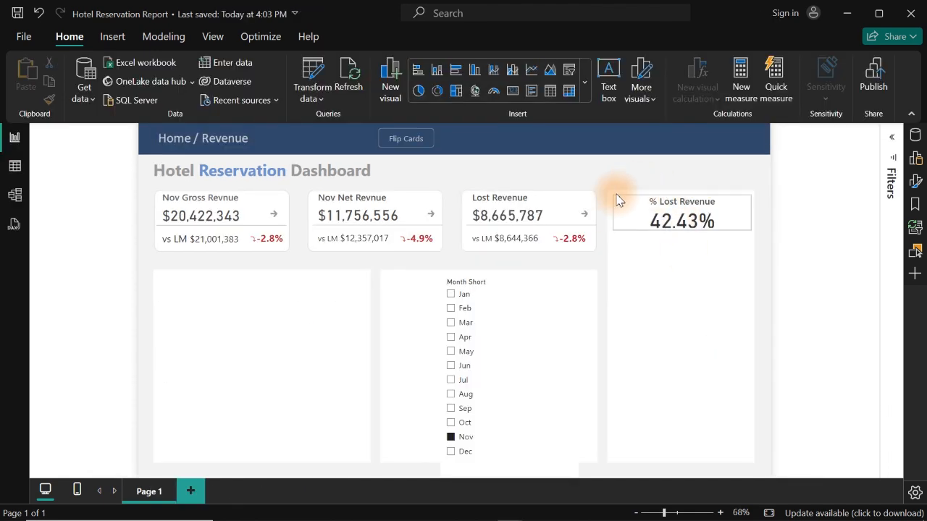
- Review the DAX formula of the Pct Lost Revenue measure behind the % Lost Revenue card
click(681, 224)
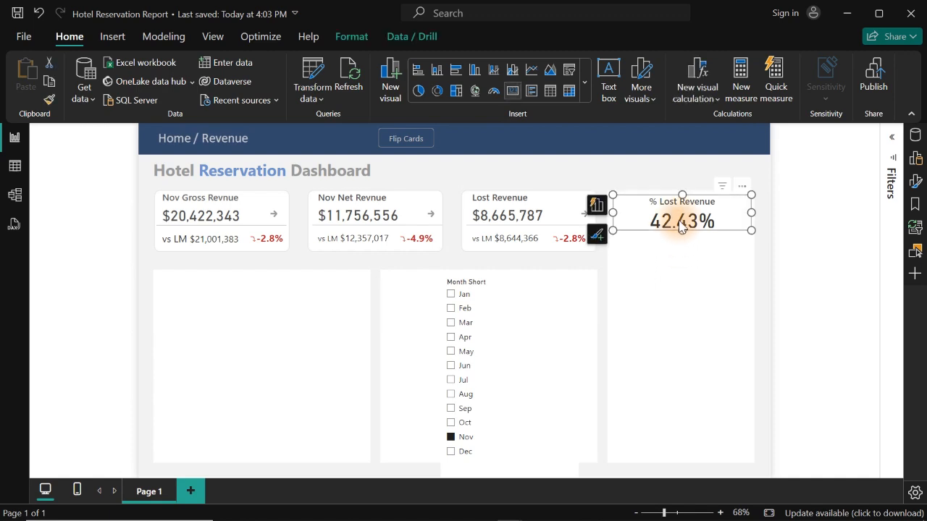
click(915, 134)
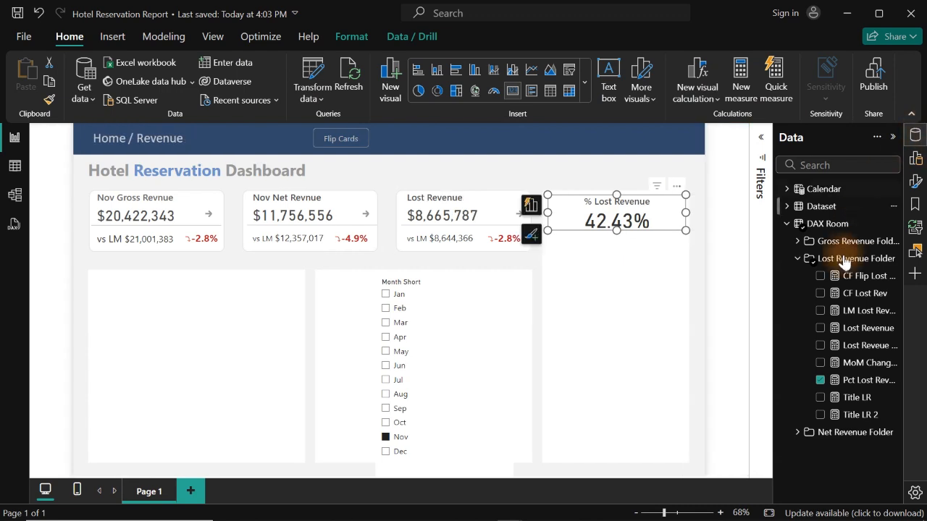
click(842, 387)
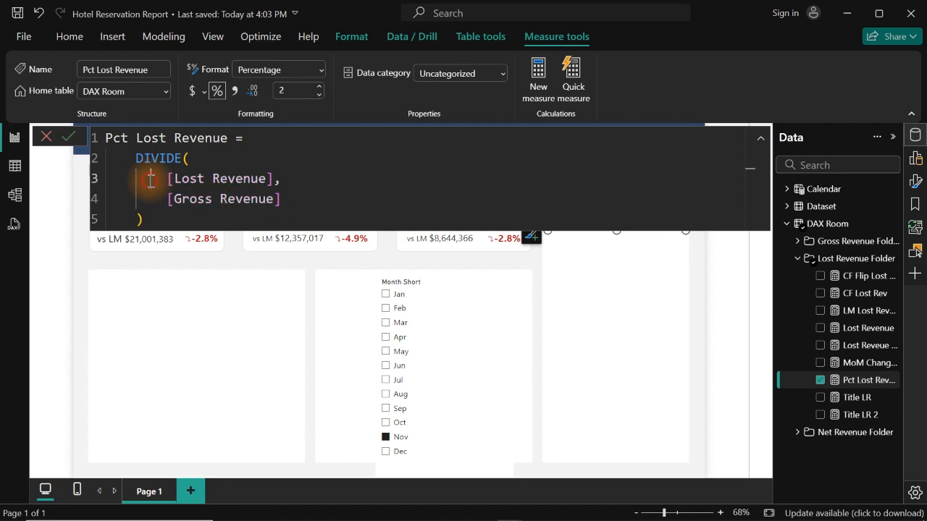
drag(151, 181, 295, 182)
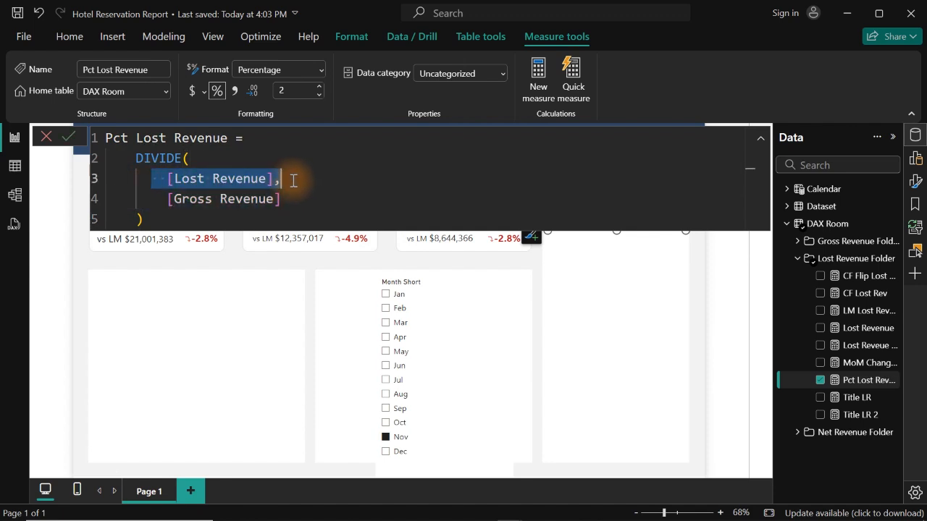
drag(162, 207, 297, 208)
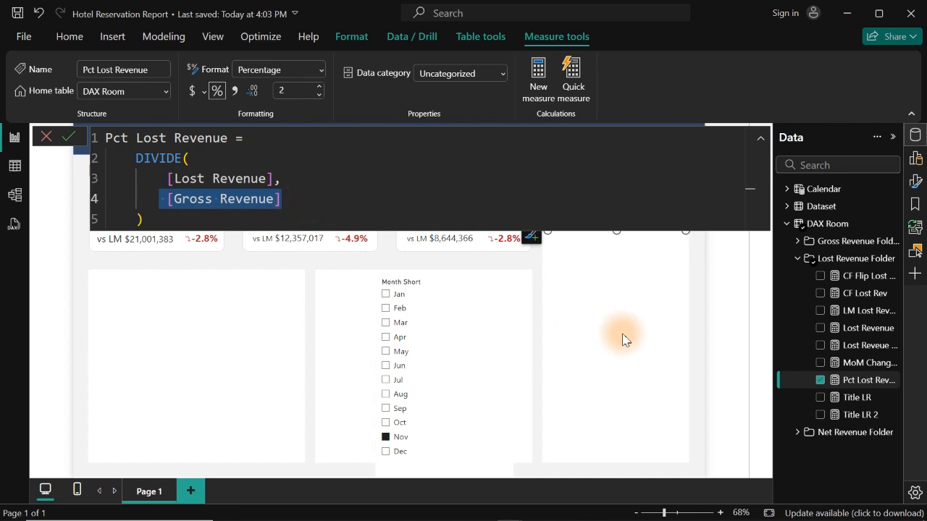
click(623, 262)
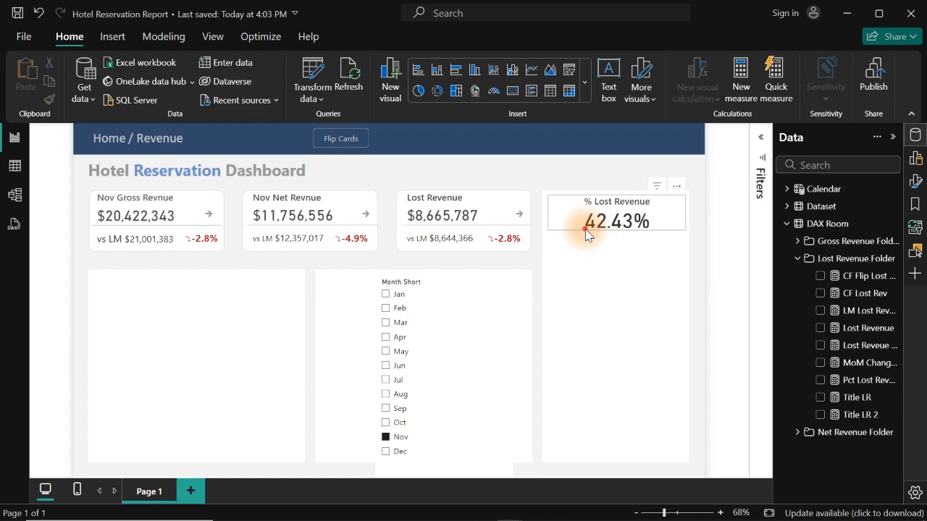
- Set the callout value color of the % Lost Revenue card to the red theme color
click(585, 229)
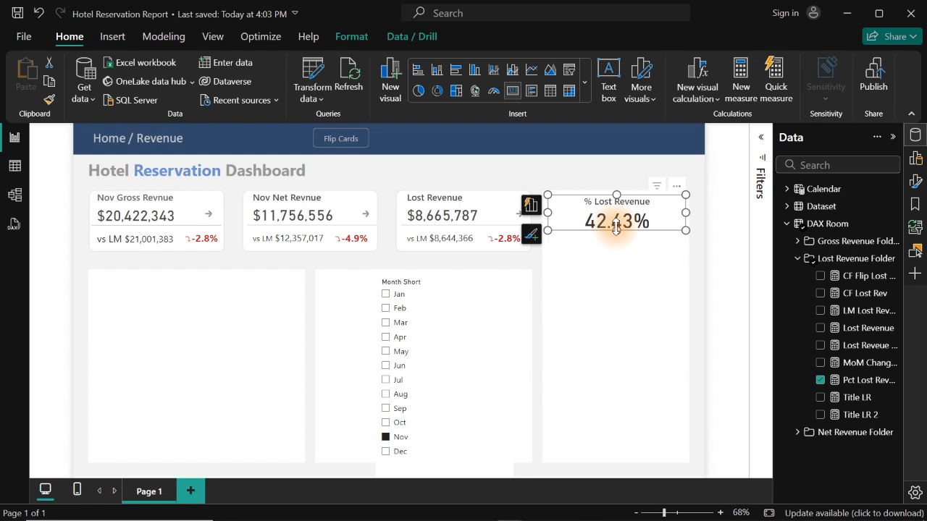
click(914, 181)
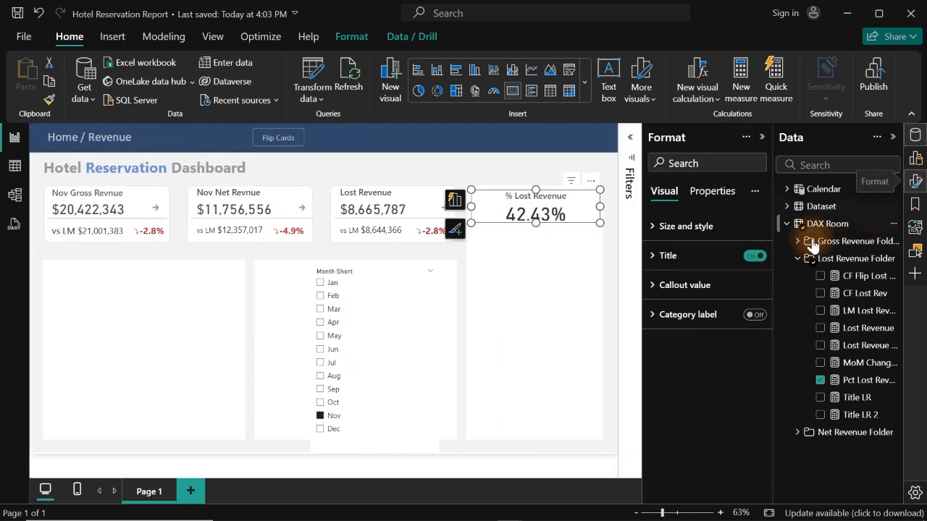
click(685, 288)
click(683, 395)
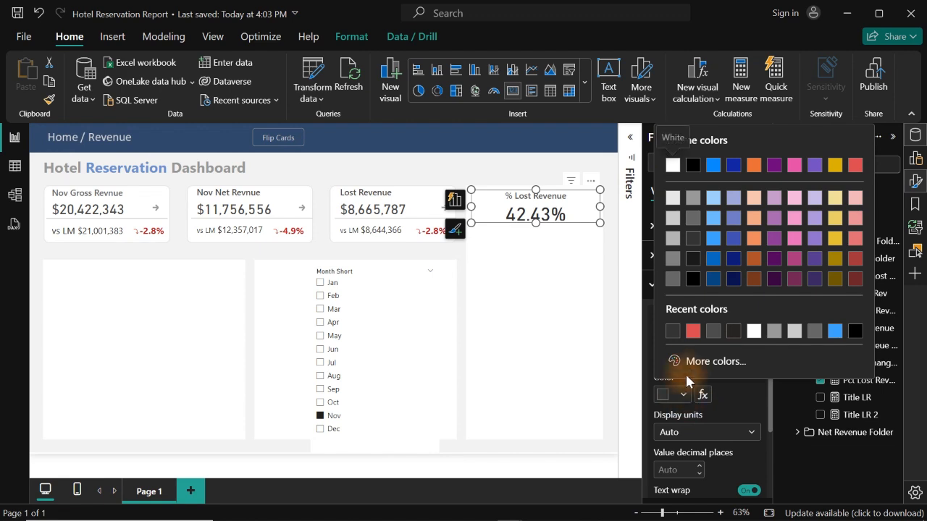
click(696, 335)
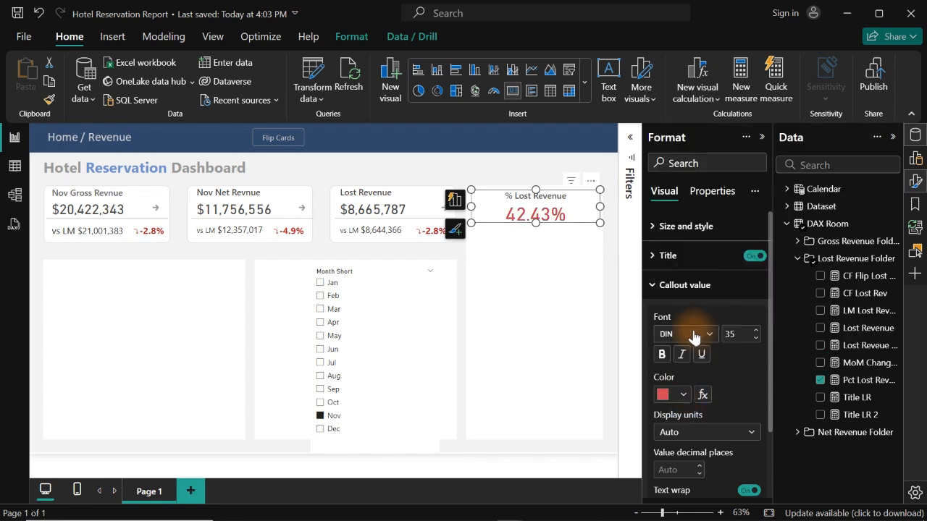
click(678, 398)
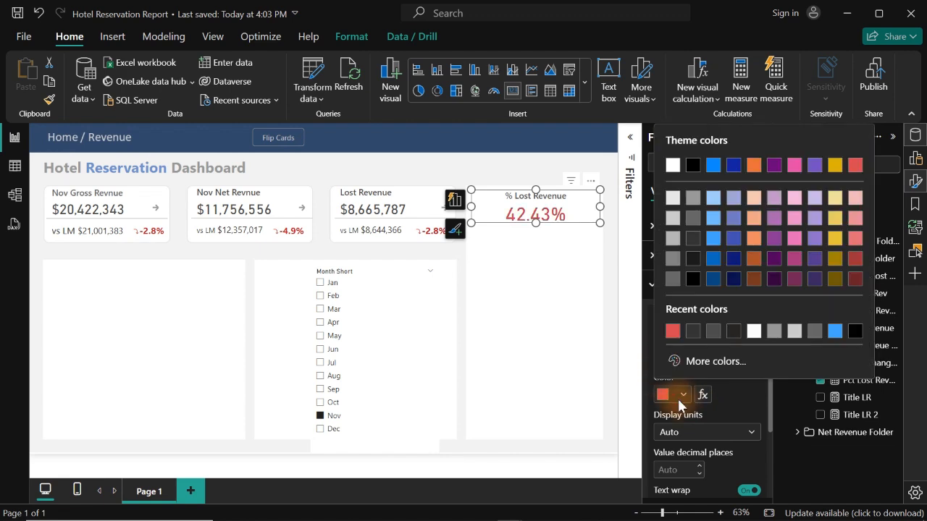
click(853, 166)
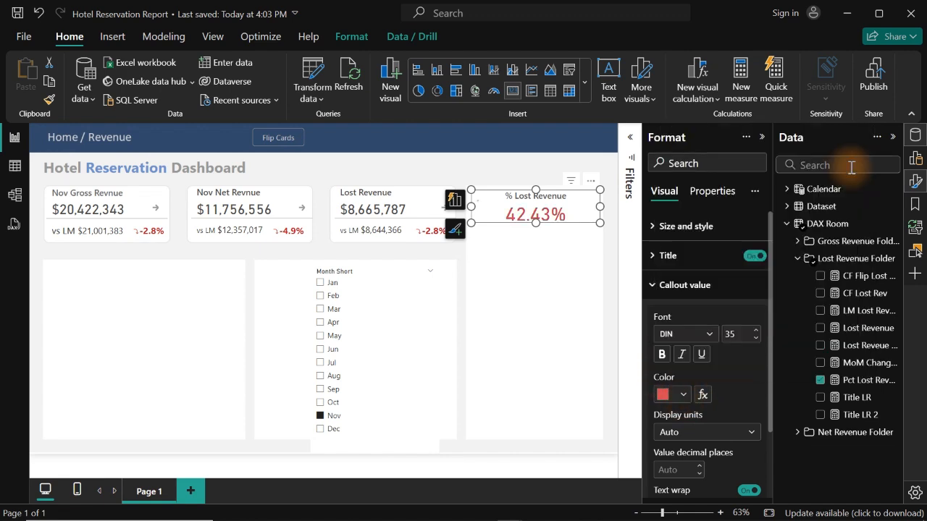
click(557, 263)
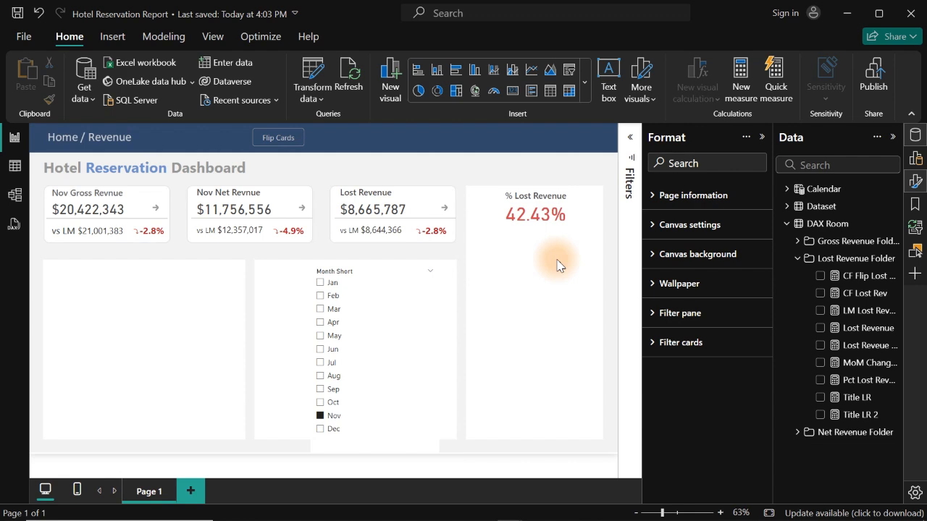
- Create a new measure named Caption Lost Revenue in the Lost Revenue Folder of the DAX Room table
right_click(870, 297)
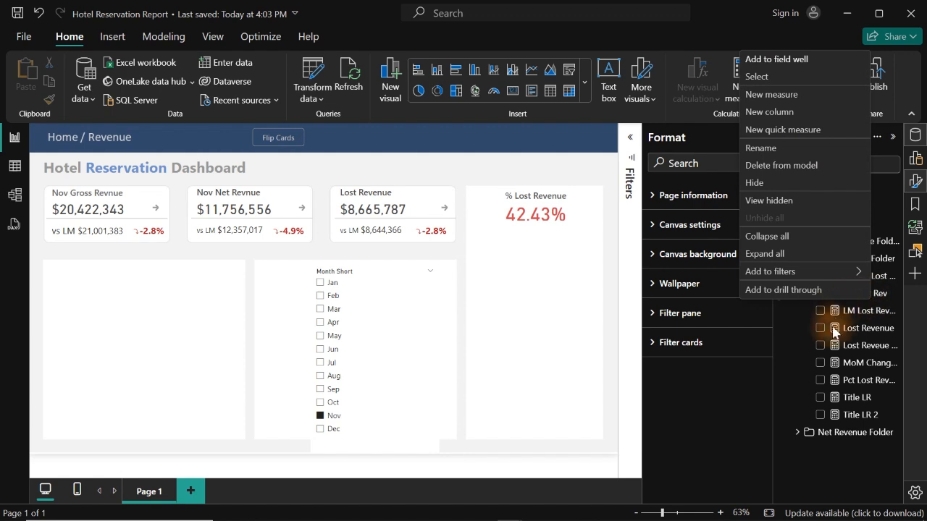
click(862, 346)
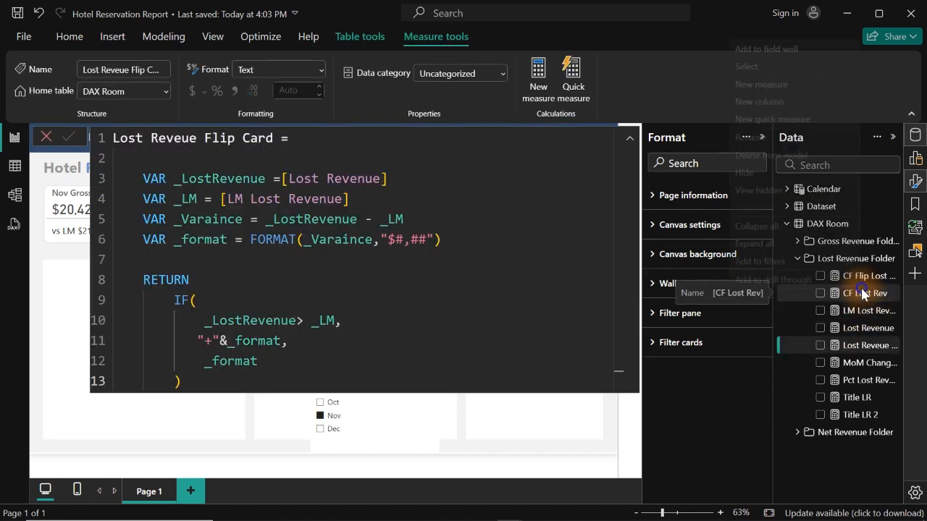
right_click(861, 293)
click(780, 95)
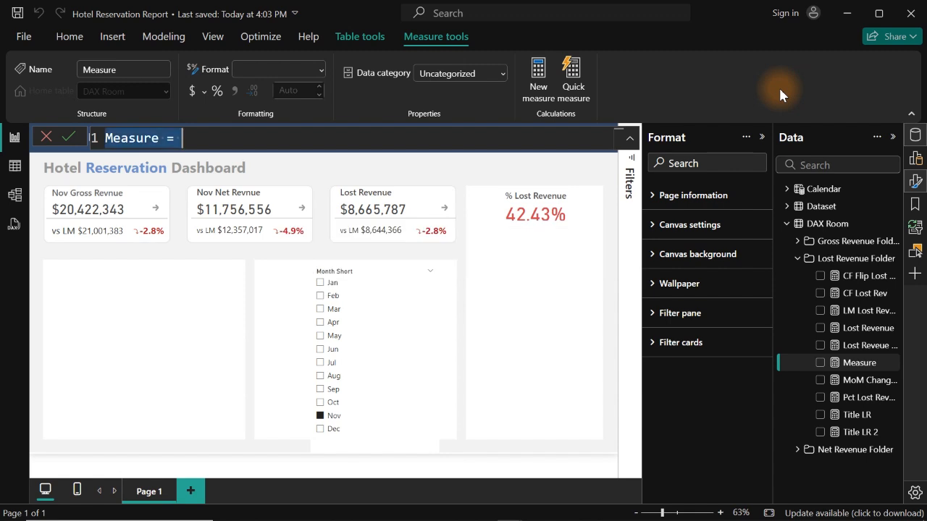
text(Captio)
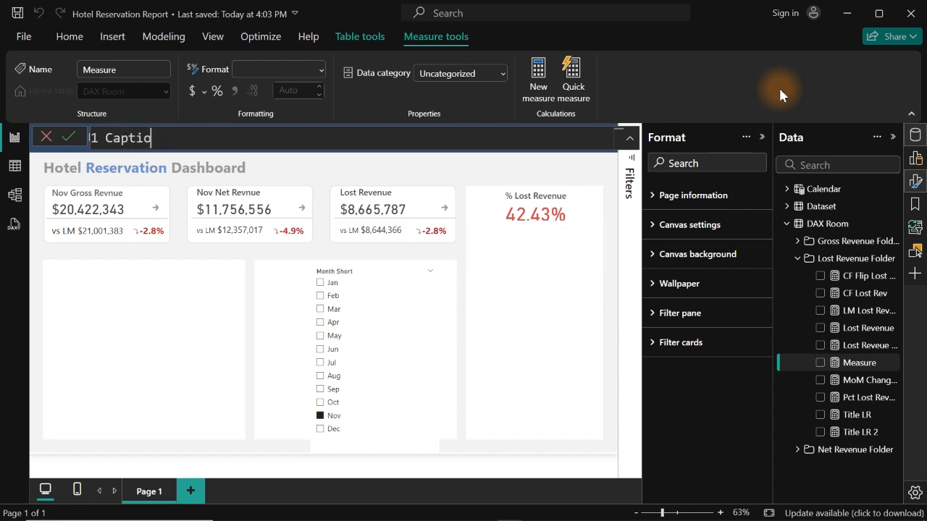
text(n Lost Revenue )
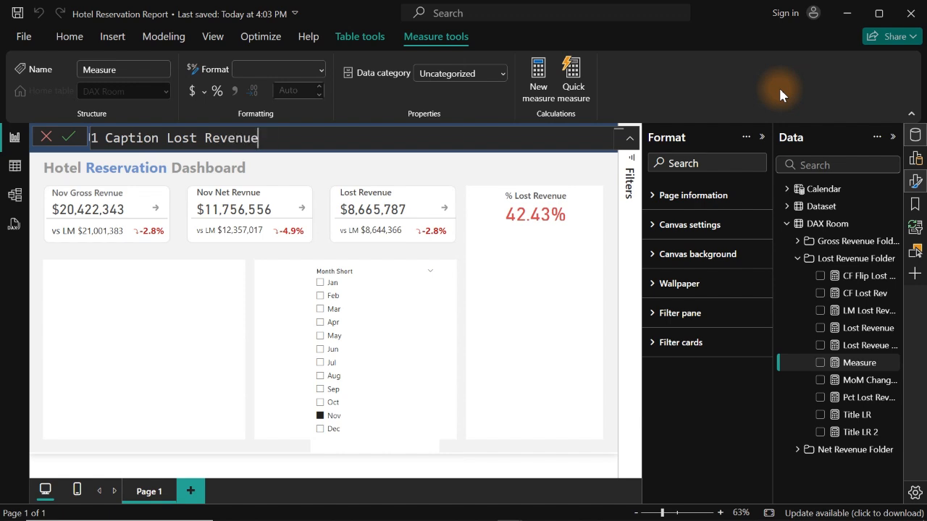
text(=)
key(shift+Return)
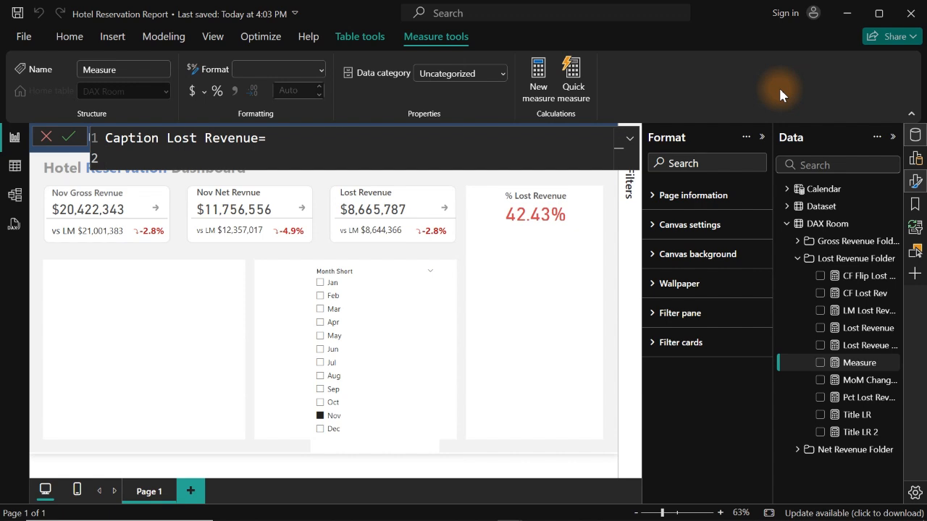
text(<)
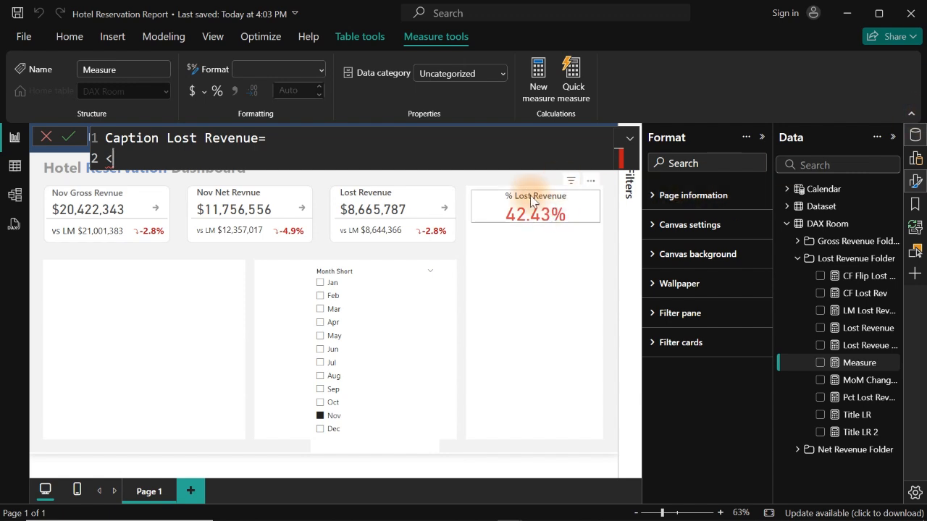
text(=)
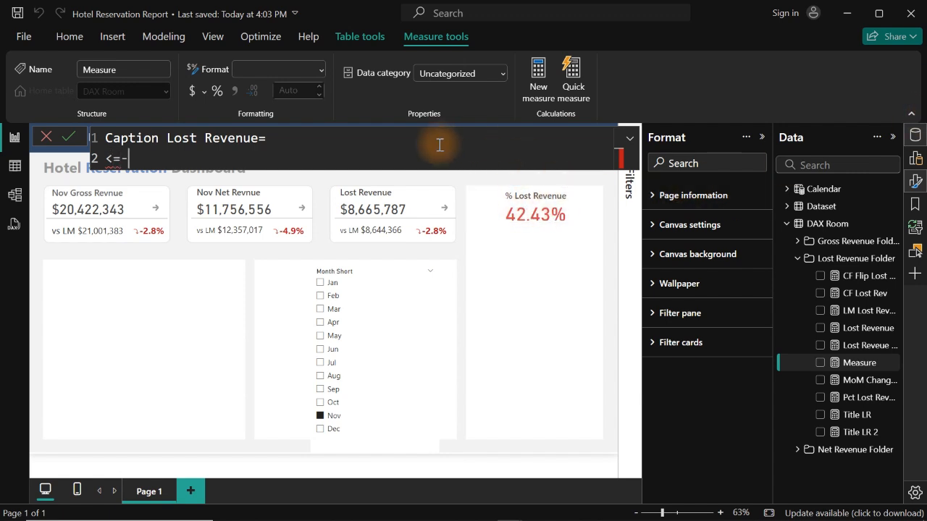
text(0.)
text(05)
key(BackSpace)
key(BackSpace)
text(1)
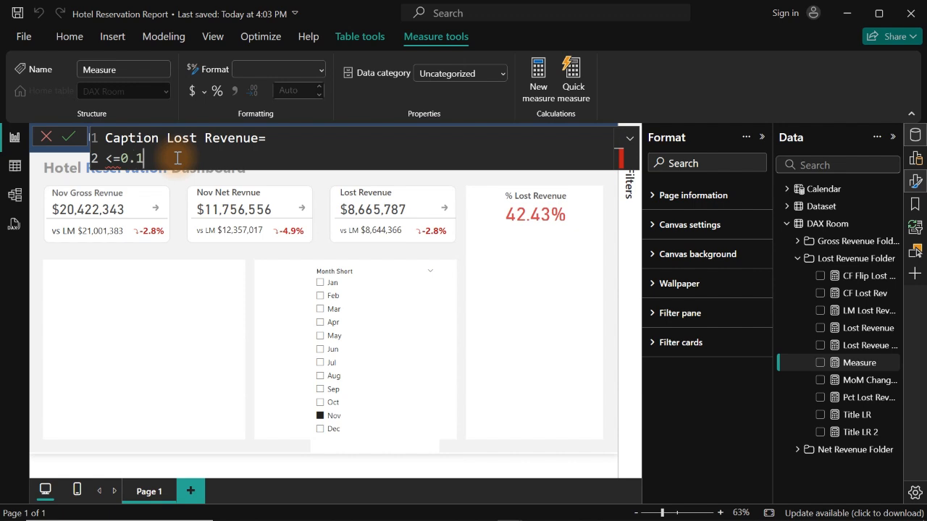
text(0)
key(BackSpace)
key(BackSpace)
text(20)
key(BackSpace)
key(BackSpace)
key(BackSpace)
key(BackSpace)
key(BackSpace)
key(BackSpace)
text(>)
key(BackSpace)
key(BackSpace)
key(BackSpace)
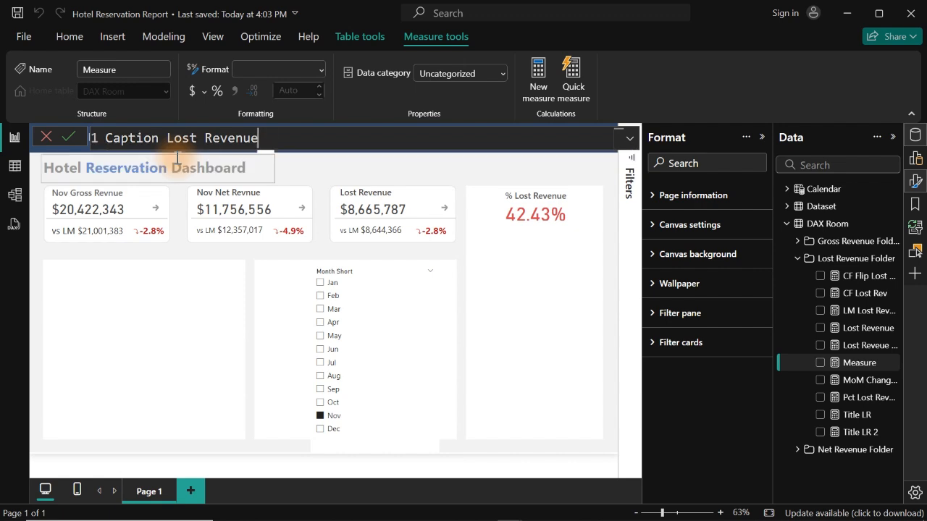
- Begin the Caption Lost Revenue formula with a variable named _Pct on an indented second line
text(=)
key(shift+Return)
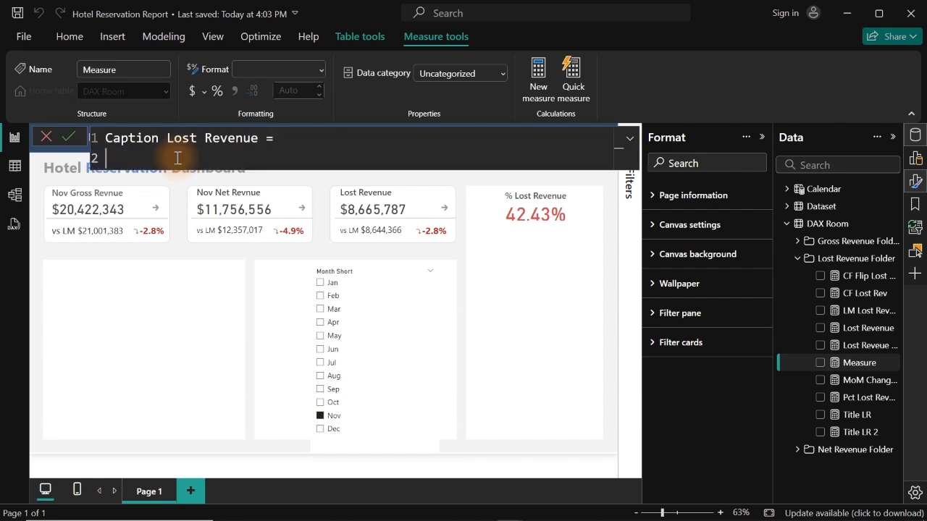
key(Tab)
text(var)
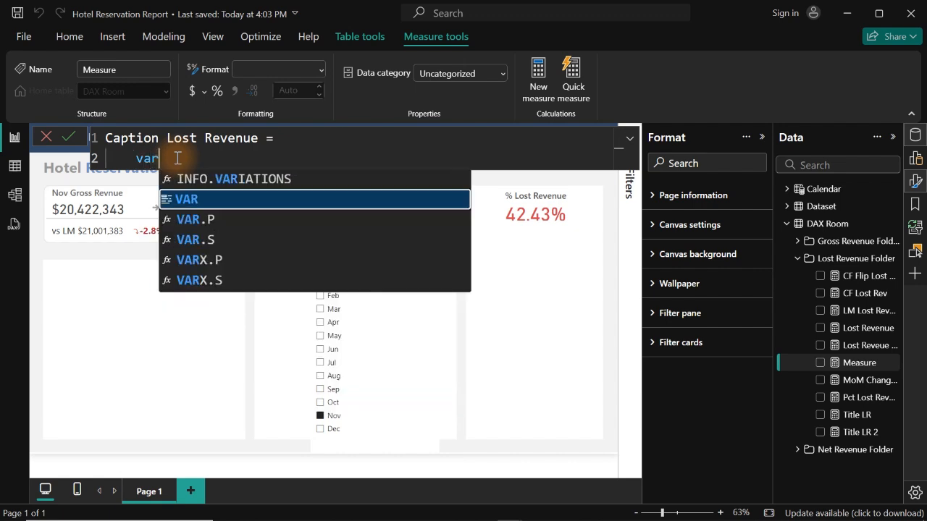
key(Tab)
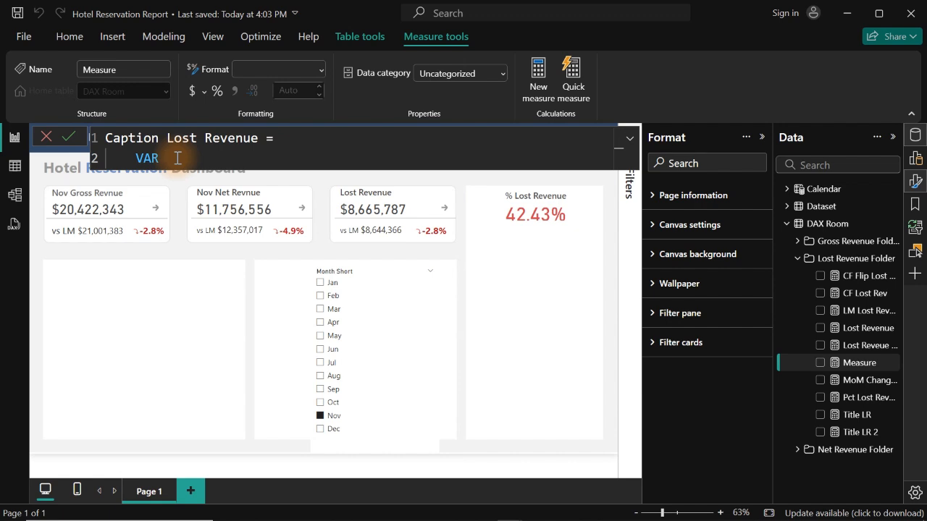
text(_Pct = [)
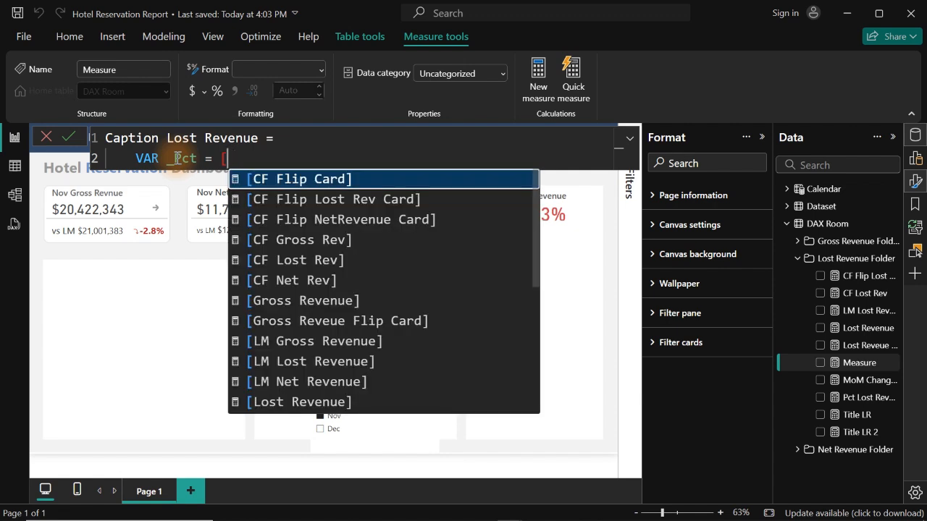
- Assign the existing Pct Lost Revenue measure to the _Pct variable
text(rev)
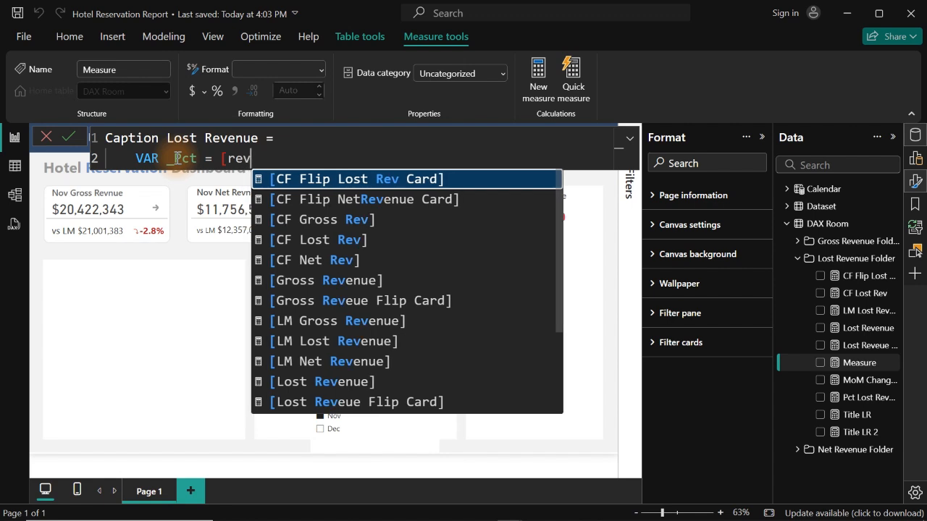
key(Down)
key(Down)
key(Down)
key(Down)
key(Down)
key(Down)
key(Down)
key(Down)
key(Down)
key(Down)
key(Down)
key(Down)
key(Down)
key(Down)
key(Down)
key(Down)
key(Down)
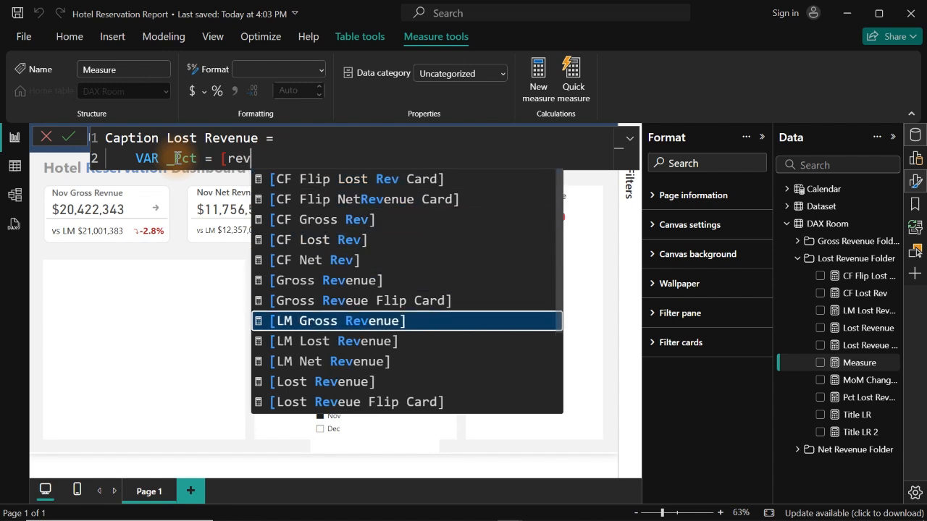
key(Down)
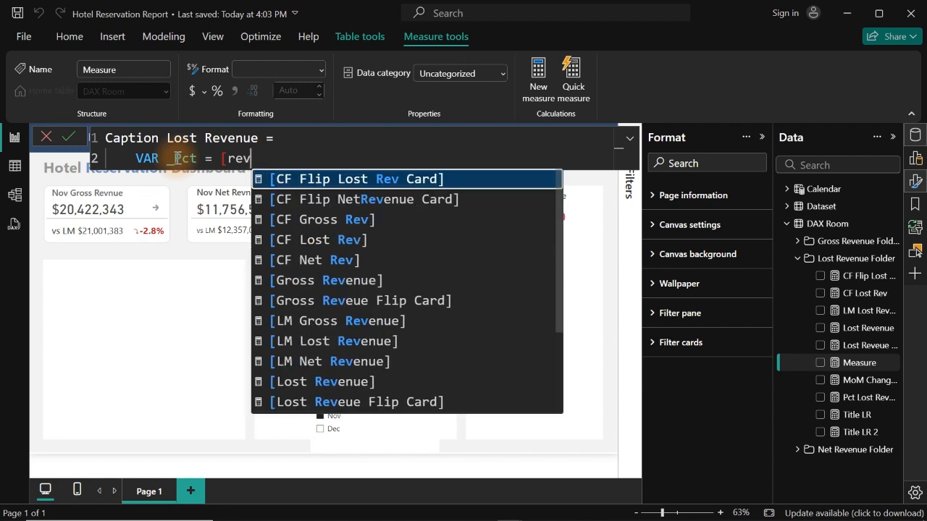
key(Up)
key(Tab)
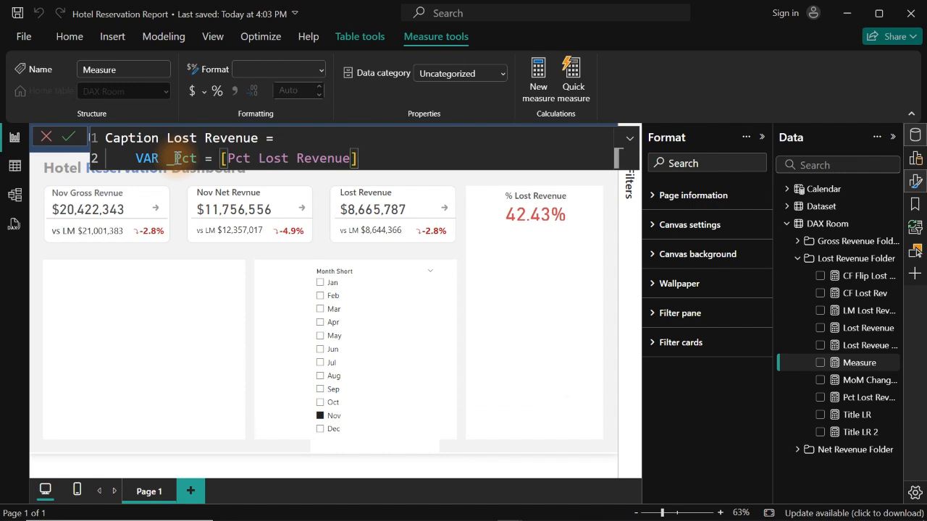
- Add a RETURN clause below the _Pct variable, separated by an empty line, with an indented line under it
key(shift+Return)
key(shift+Return)
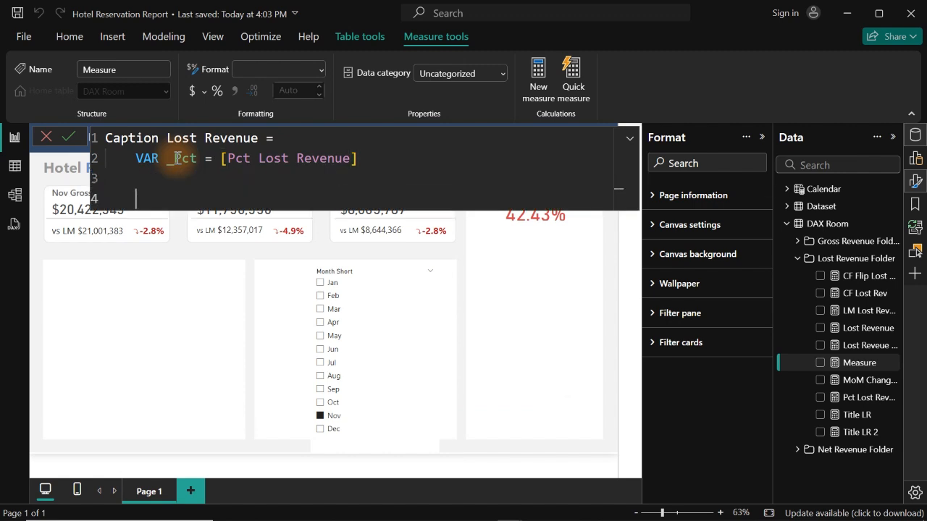
text(ret)
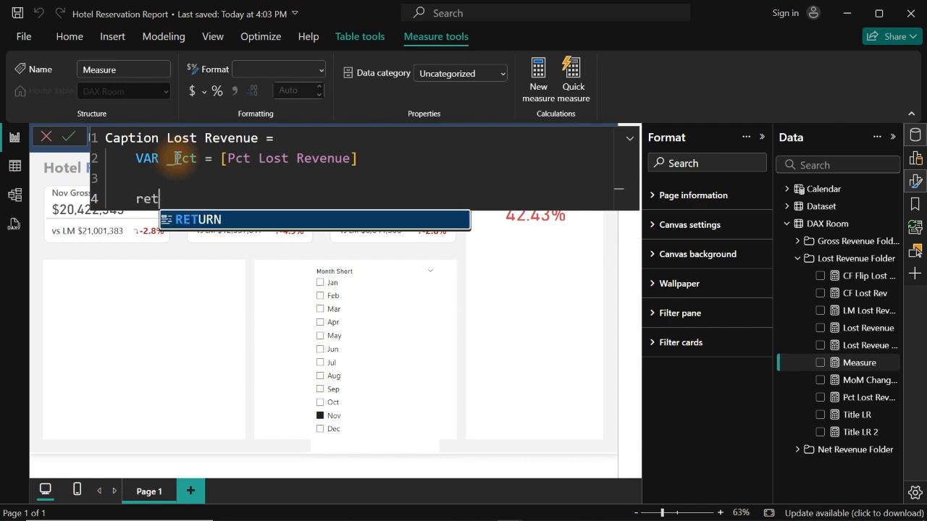
key(Tab)
key(shift+Return)
key(Tab)
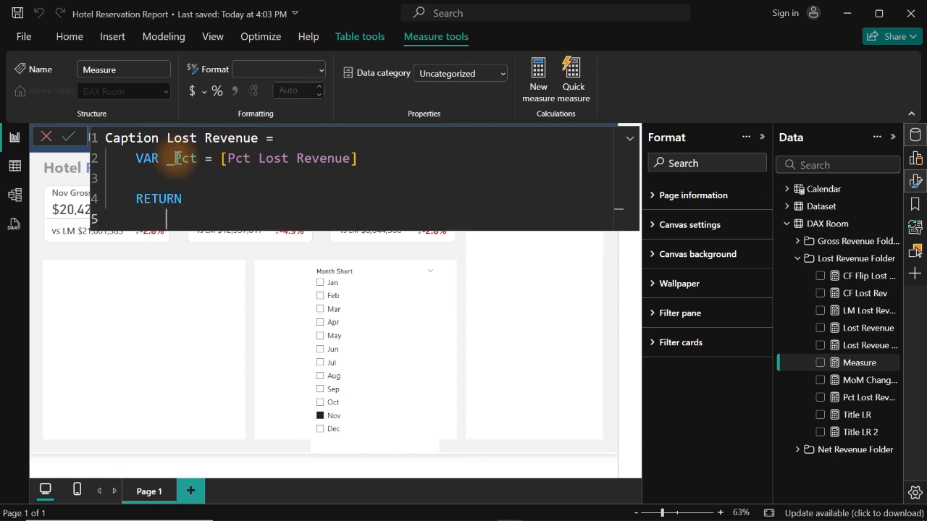
- Open a SWITCH function under RETURN with TRUE() as its expression
text(swi)
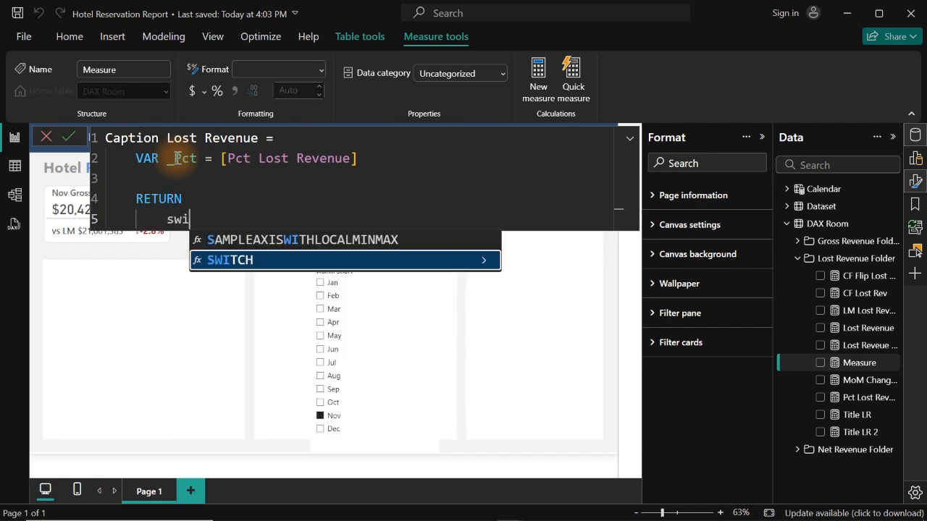
key(Tab)
key(shift+Return)
key(Tab)
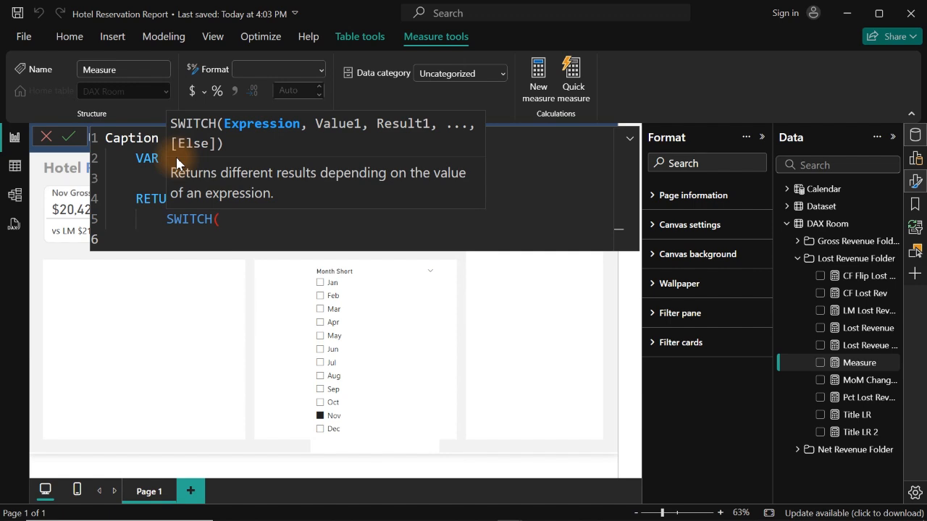
text(tru)
key(Tab)
text())
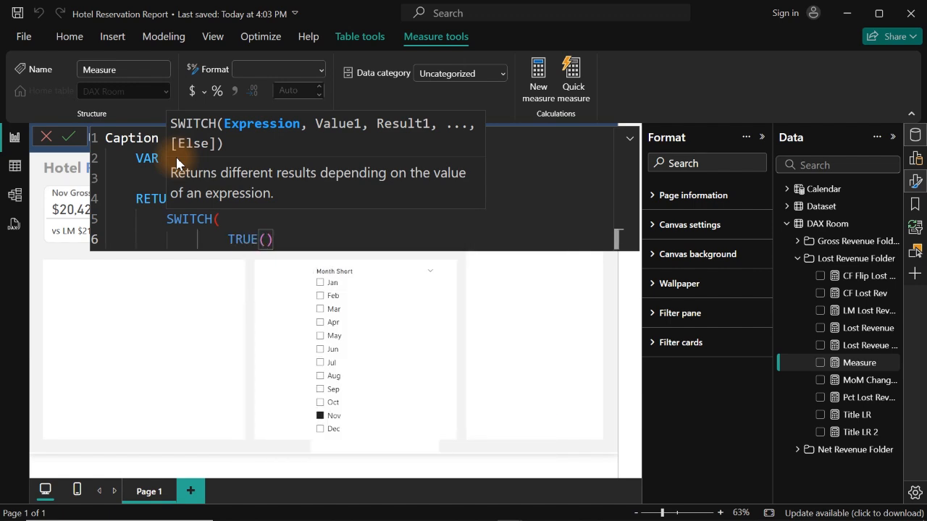
text(,)
key(shift+Return)
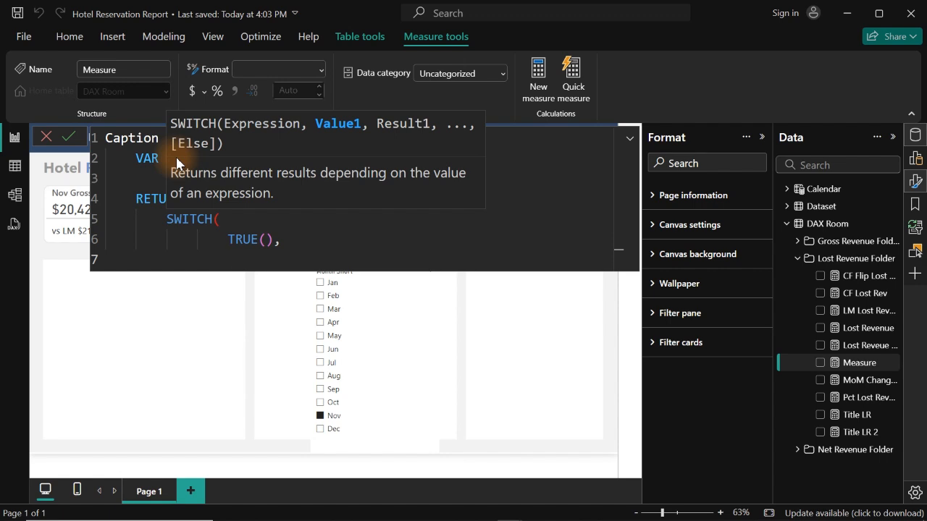
- Add the SWITCH case _Pct<=0.05 that returns "Excellent! Outstanding Booking Conversion"
text(_Pct<=0.05)
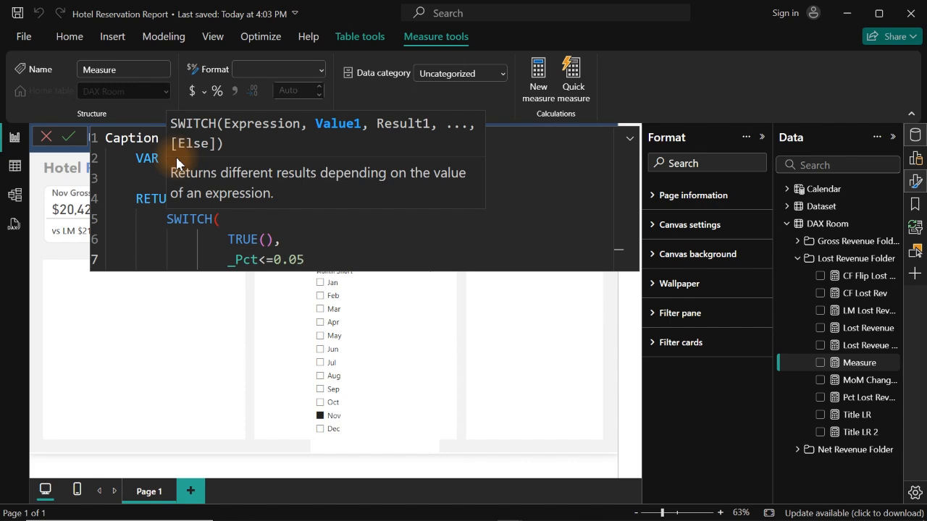
text(, ")
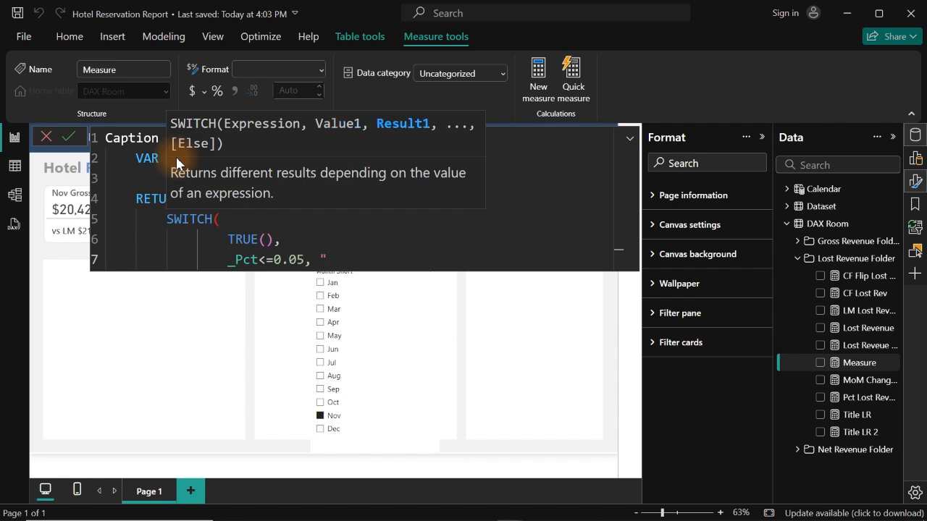
text(Excellent!)
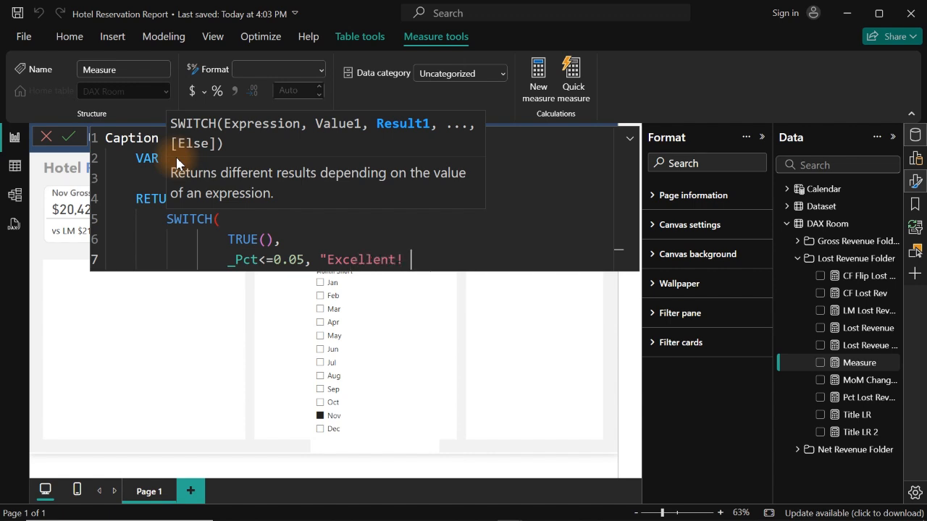
text( Outstanding )
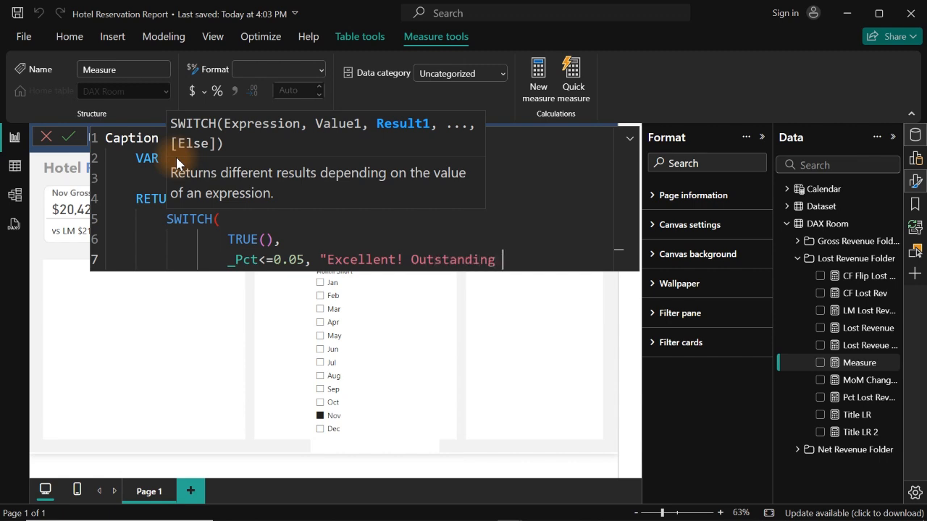
text(Booking Conv)
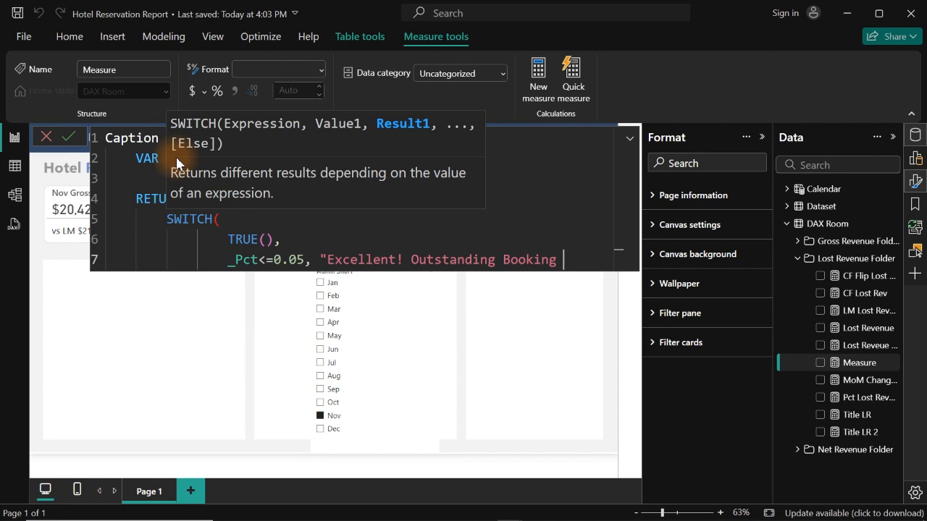
text(ersion)
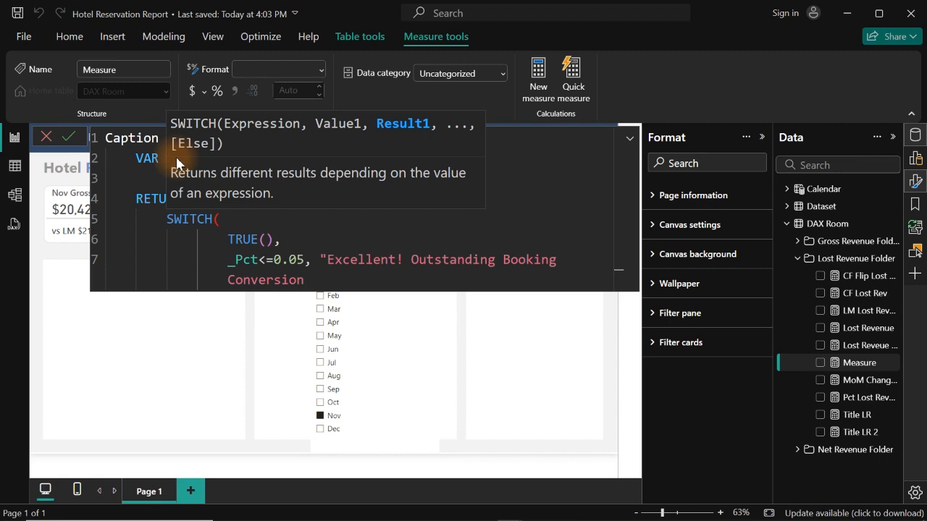
text(",)
scroll(176, 158, up, 1)
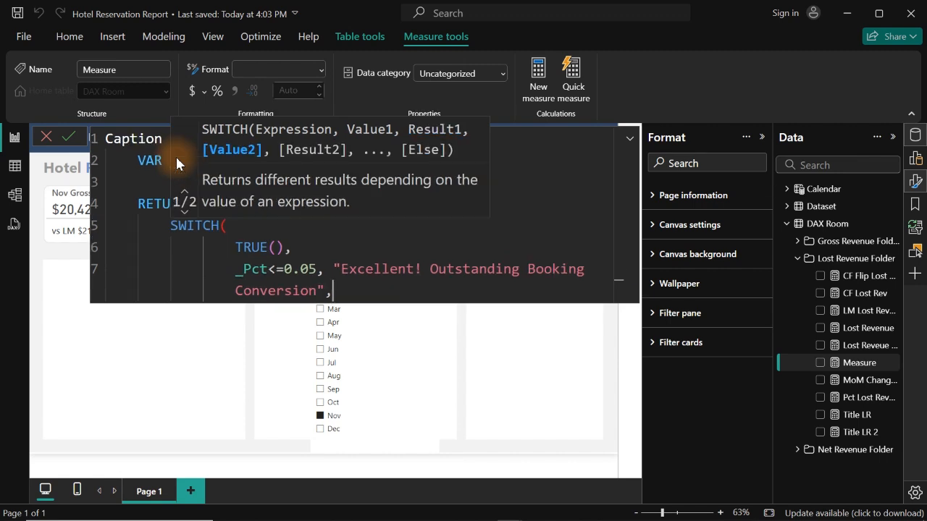
scroll(176, 157, down, 3)
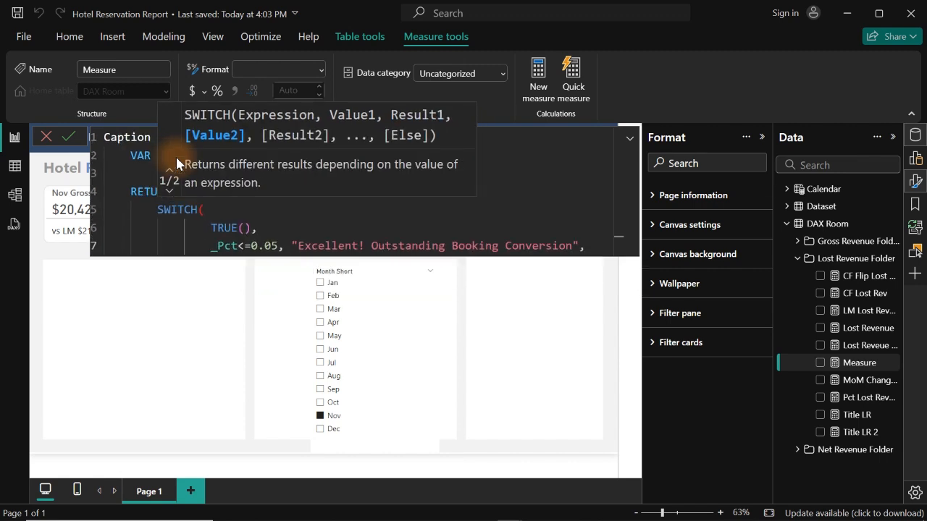
- Add a second SWITCH case, _Pct<=0.10, that returns "Good! High Booking Conversion"
key(shift+Return)
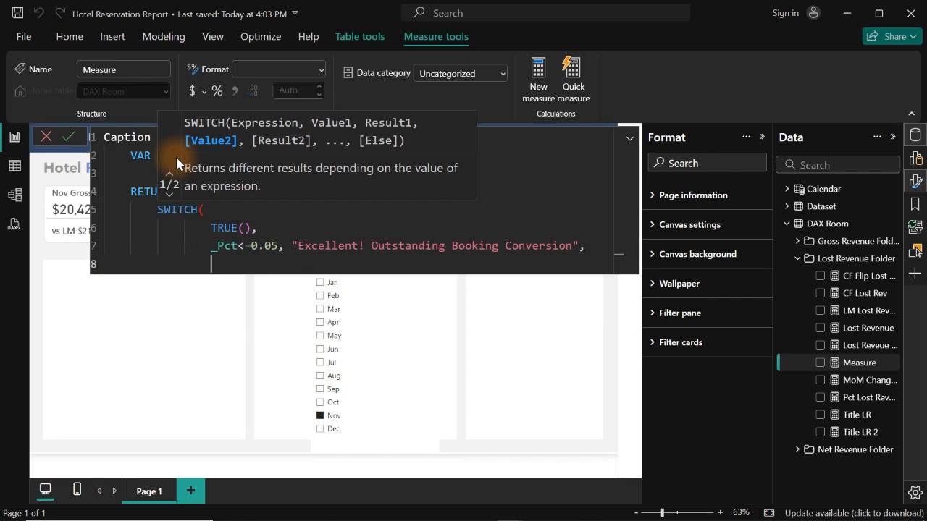
text(_)
key(Tab)
text(<=0.19)
key(BackSpace)
text(0, ")
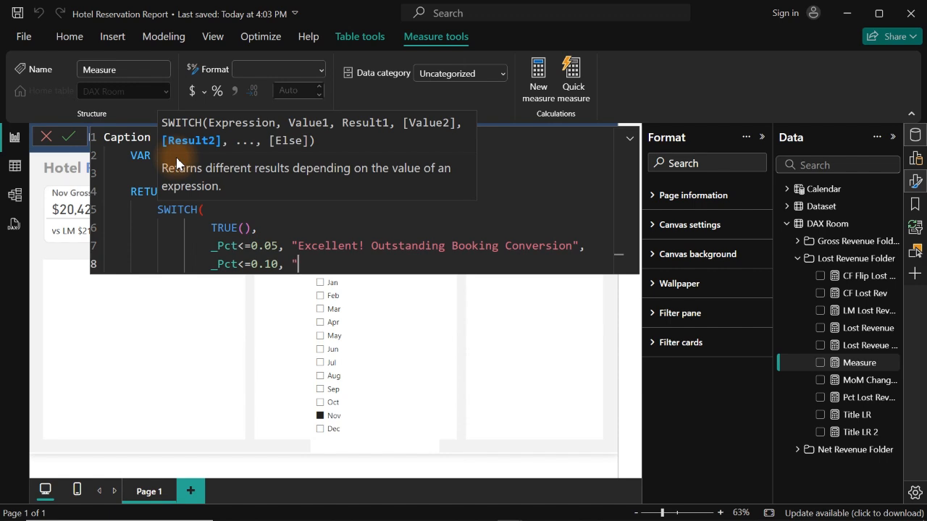
text(Good! High Booking)
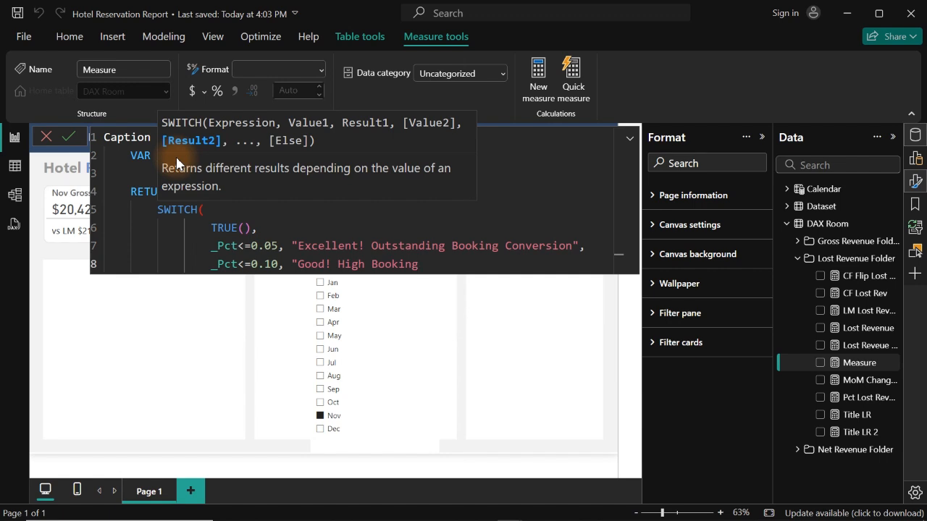
text( Conversion",)
- Add a third SWITCH case, _Pct<=0.20, that returns "Fair! Consider Improving Conversion"
key(shift+Return)
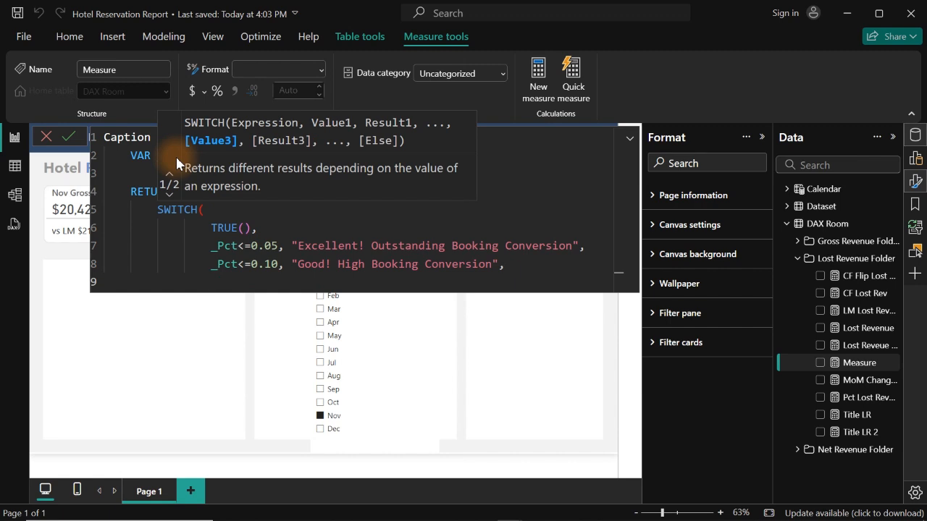
text(_)
key(Tab)
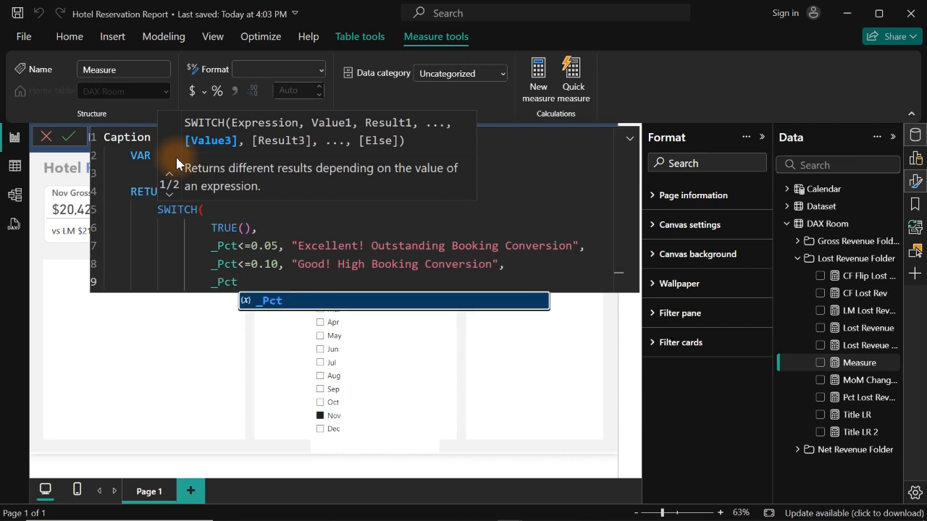
text(<=)
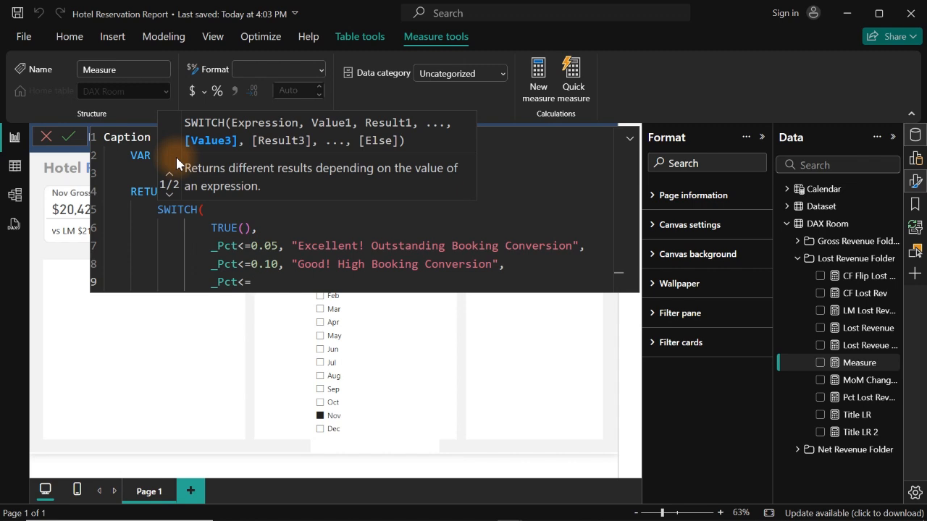
text(0.20,")
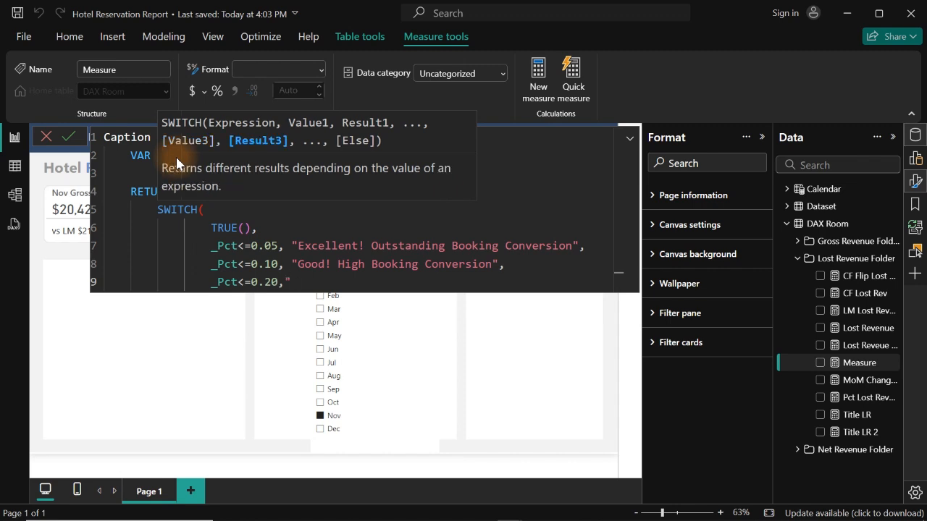
key(BackSpace)
text("Fair! Consider)
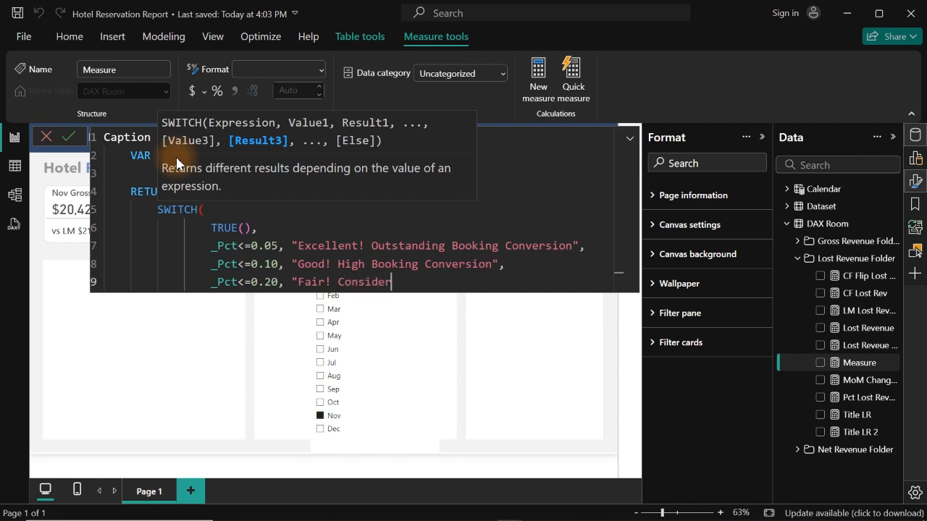
text( Improving Conversion)
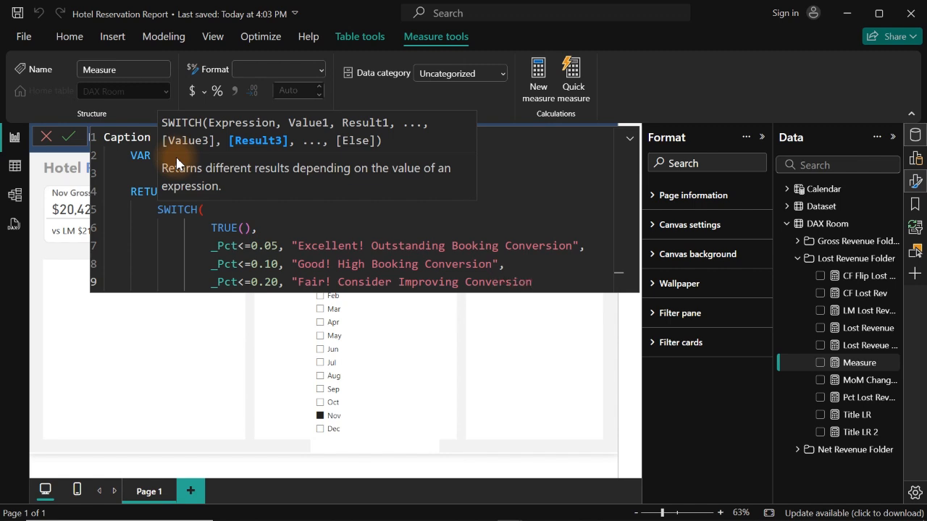
text(",)
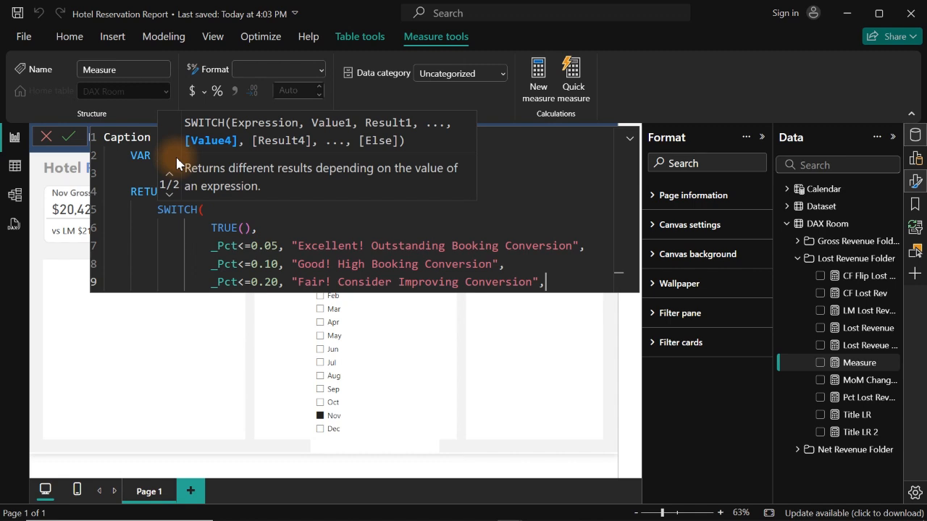
- Add "Needs Attention! Los Booking Conversion" as the SWITCH function's default result
key(Return)
text(")
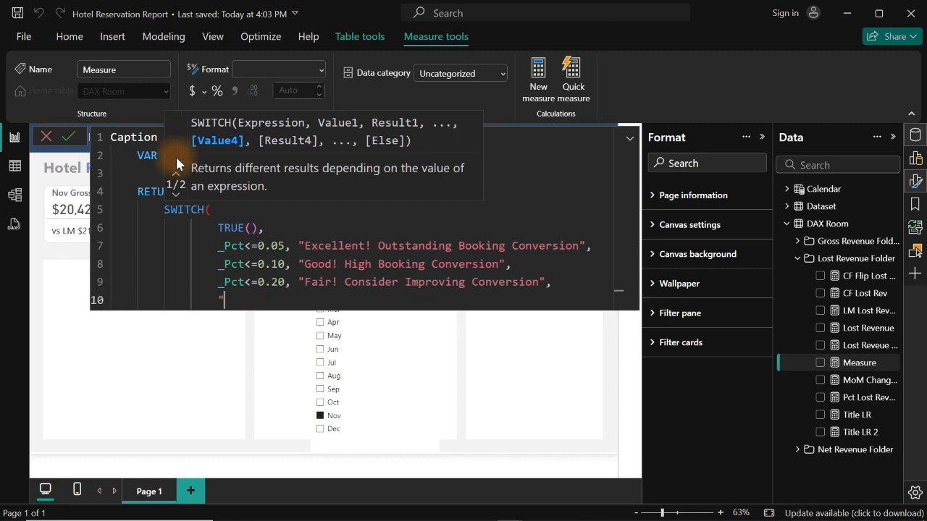
text(Needs Attention! )
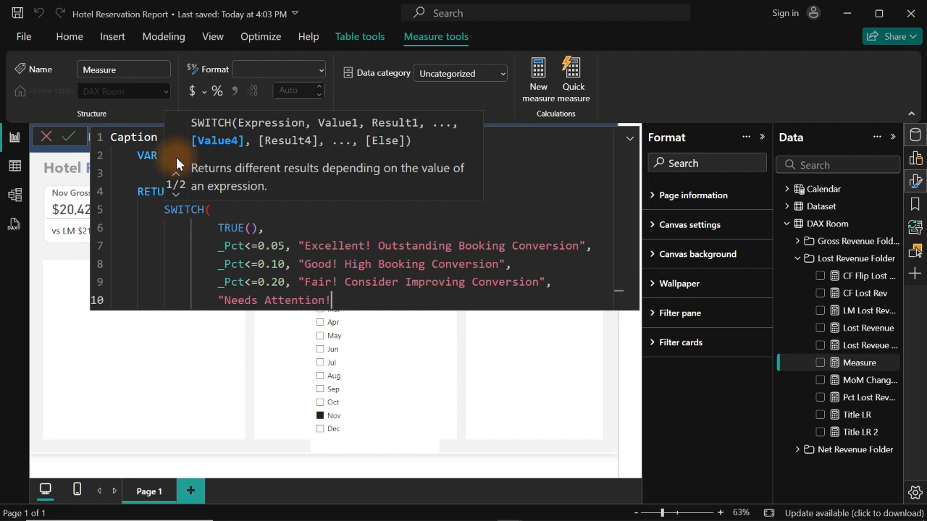
text(Los Booking Conver)
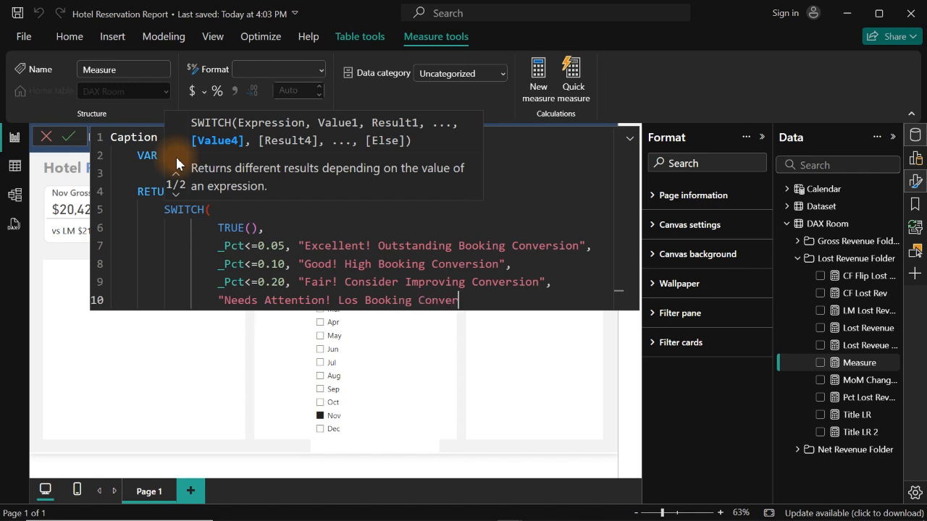
text(sion")
- Close the SWITCH function on a new line and commit the Caption Lost Revenue measure
key(shift+Return)
text())
key(Return)
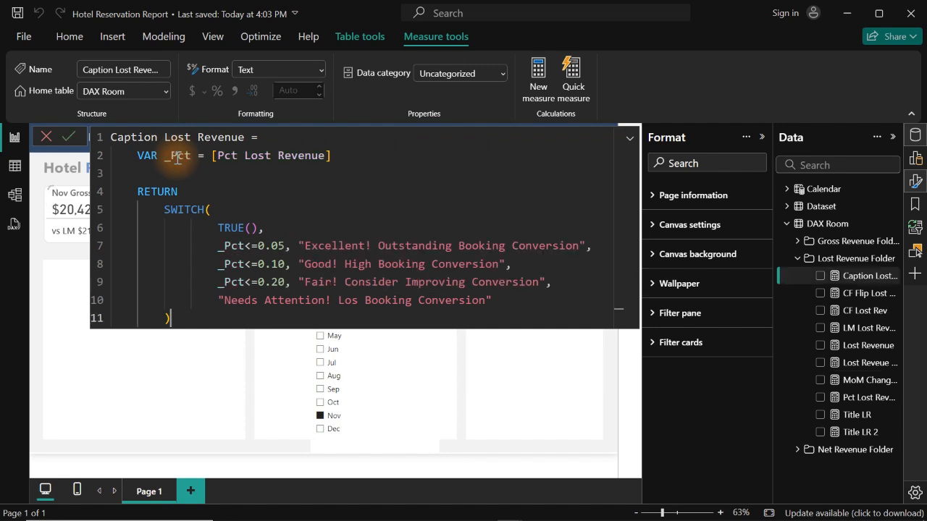
key(ctrl+a)
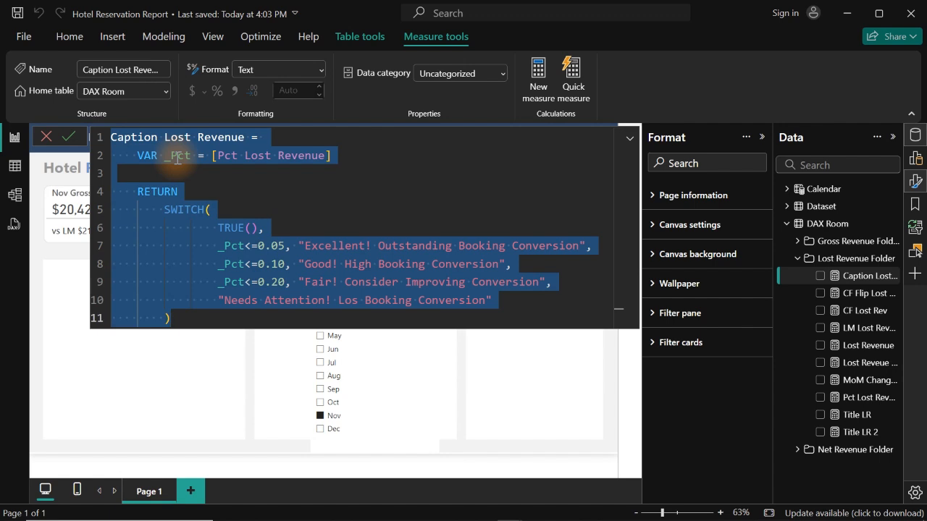
click(455, 368)
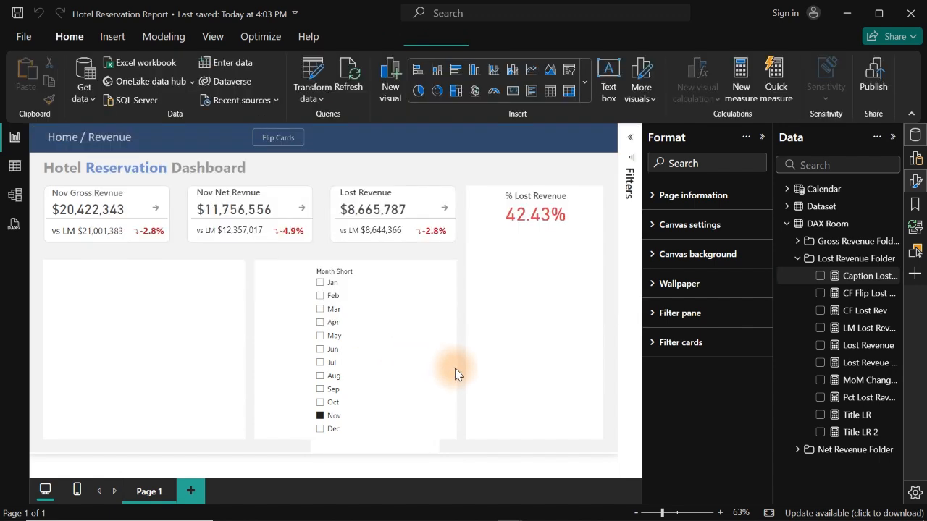
- Add the Caption Lost Revenue measure to the canvas as a wider card with its category label turned off
click(819, 277)
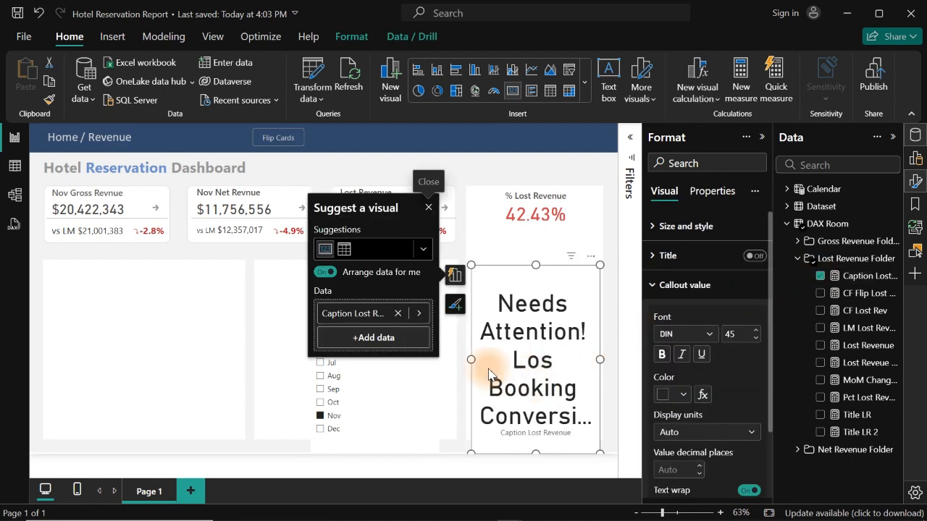
drag(470, 360, 392, 355)
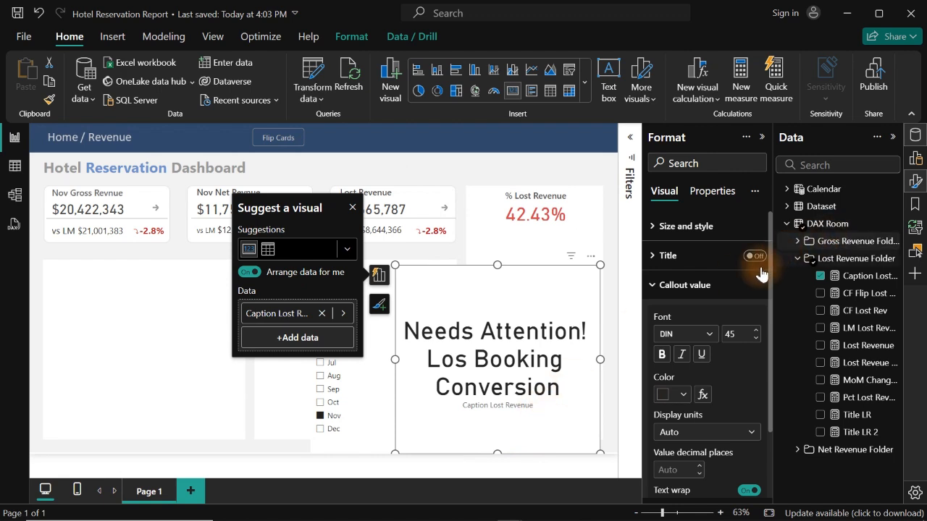
click(710, 259)
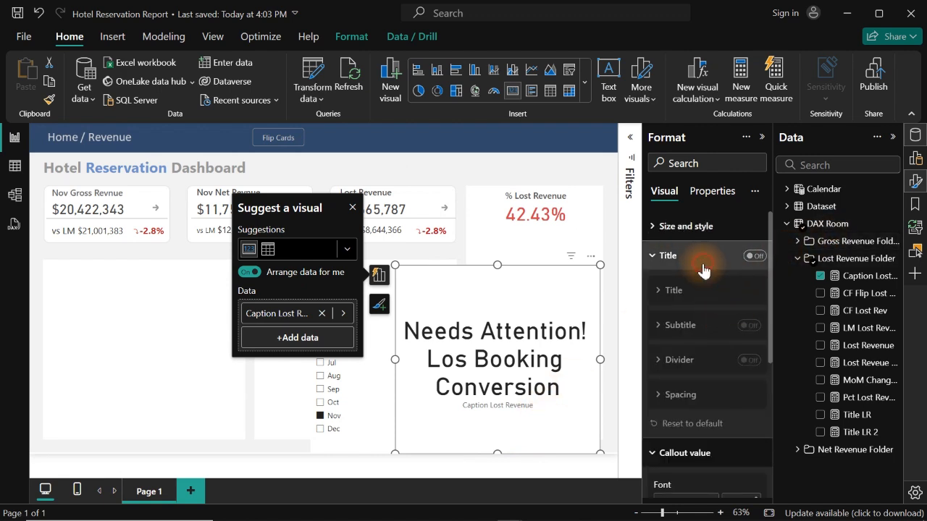
click(702, 266)
click(697, 289)
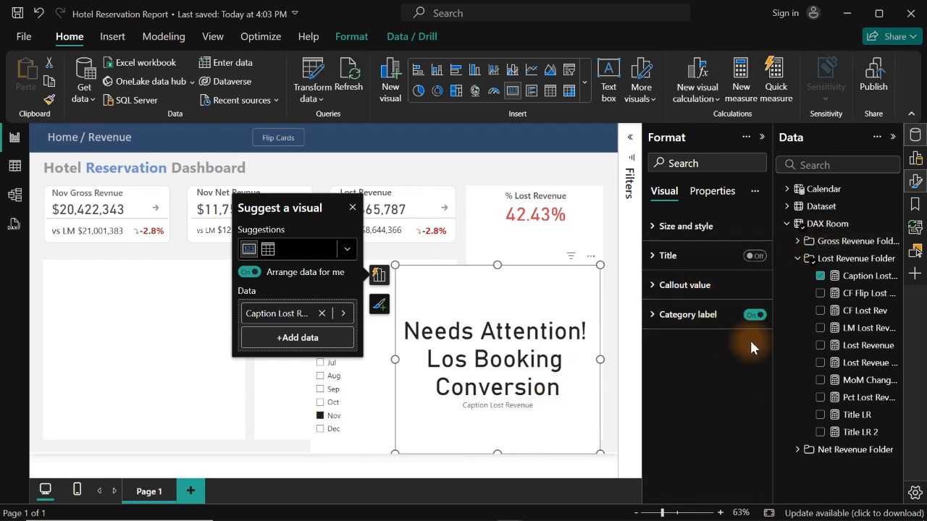
- Set the caption card's callout font size to 16 and shrink the card
click(696, 286)
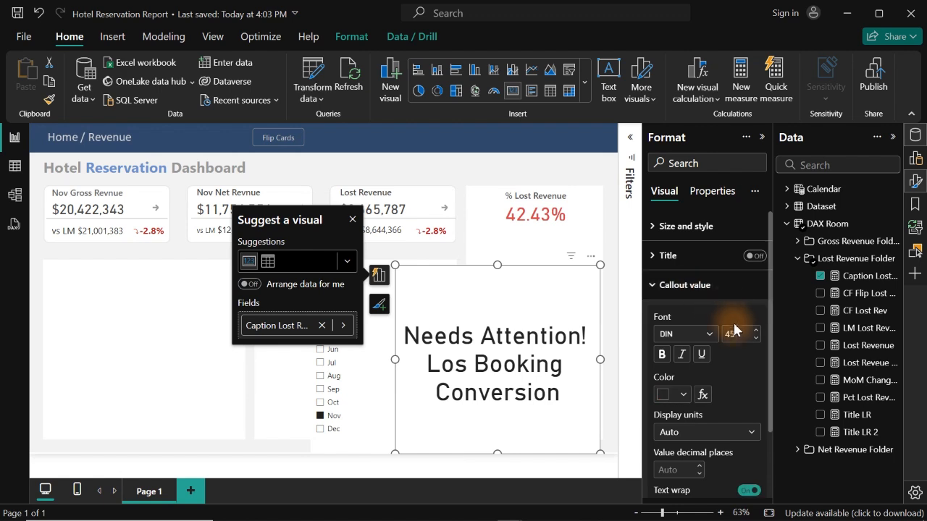
click(733, 333)
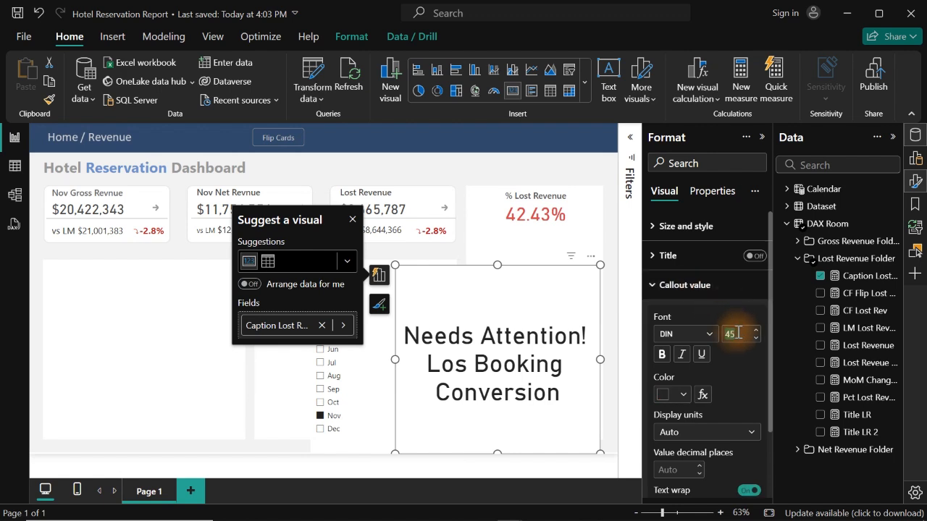
text(16)
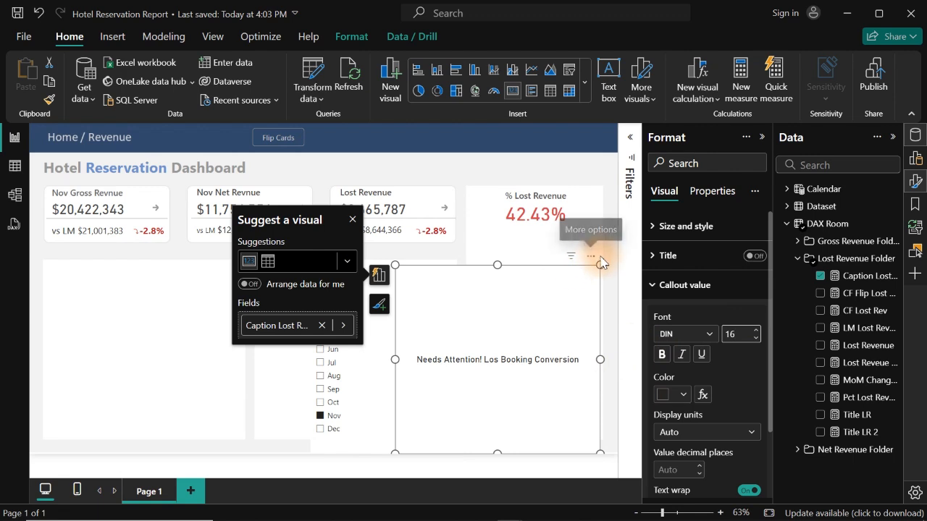
drag(596, 448, 536, 351)
- Set the caption card's callout font size to 40 and enlarge the card to fit the text
click(751, 327)
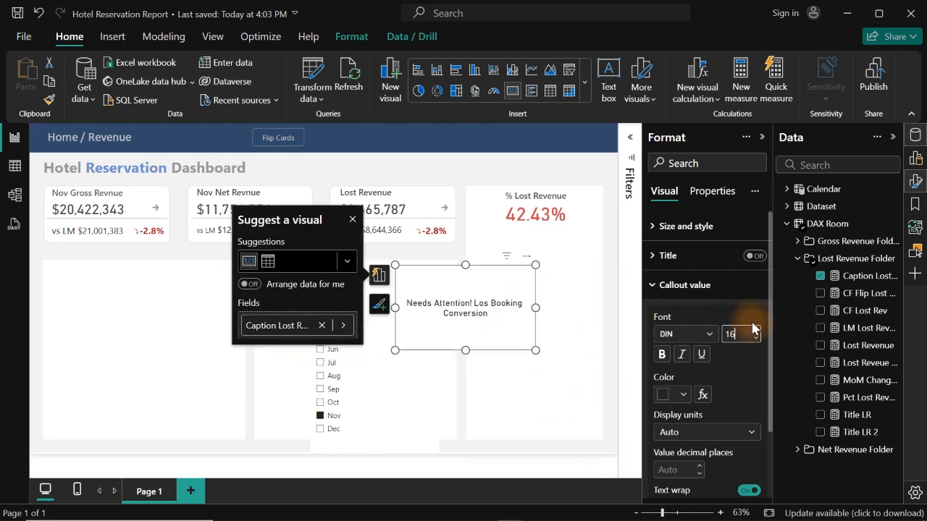
key(BackSpace)
key(BackSpace)
text(22)
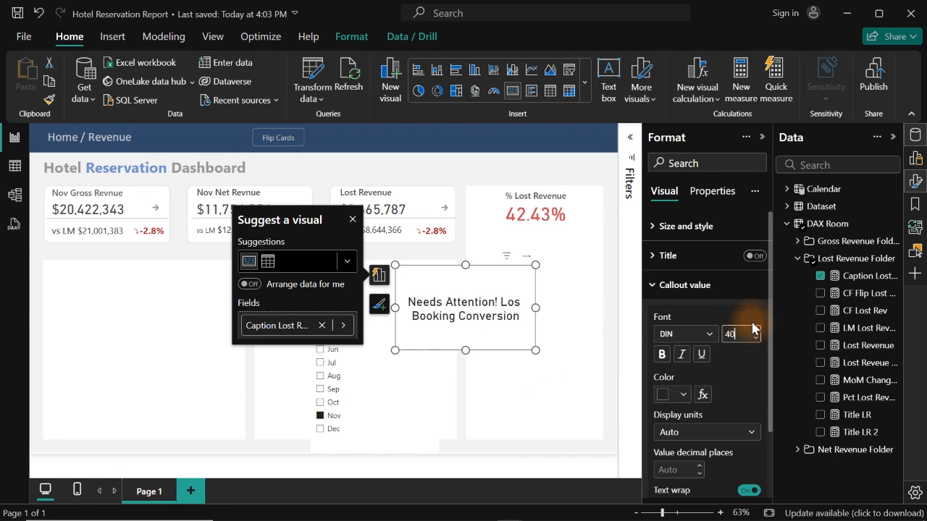
drag(536, 351, 605, 407)
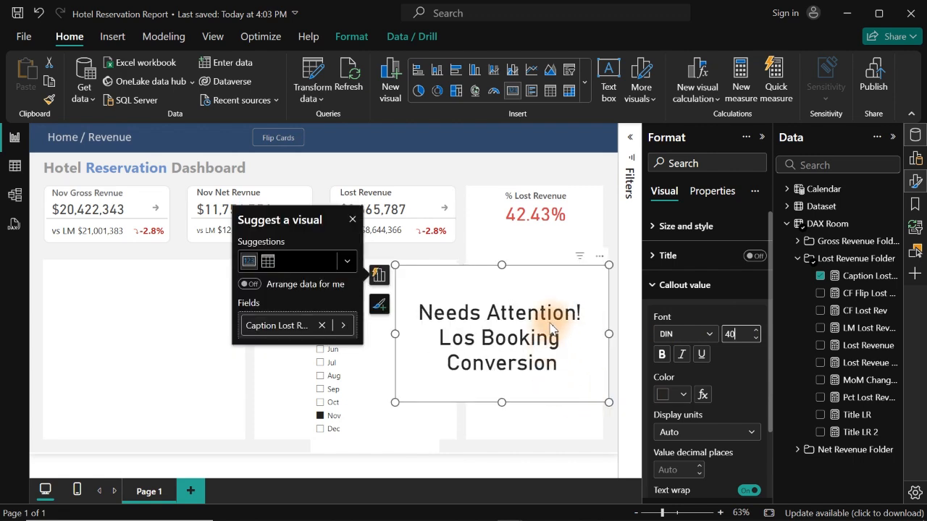
- Filter the dashboard by Aug, May and Jun in turn to check the caption for each month
click(330, 376)
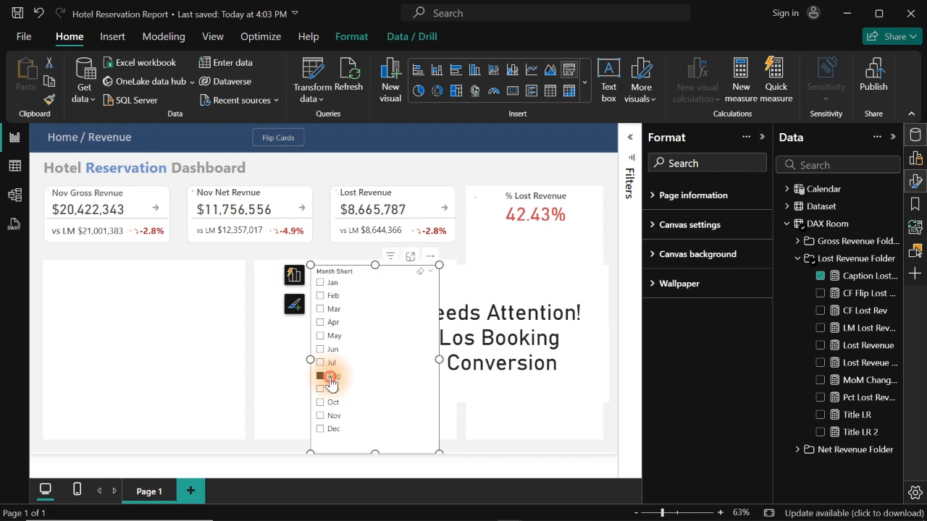
click(331, 377)
click(333, 349)
click(333, 338)
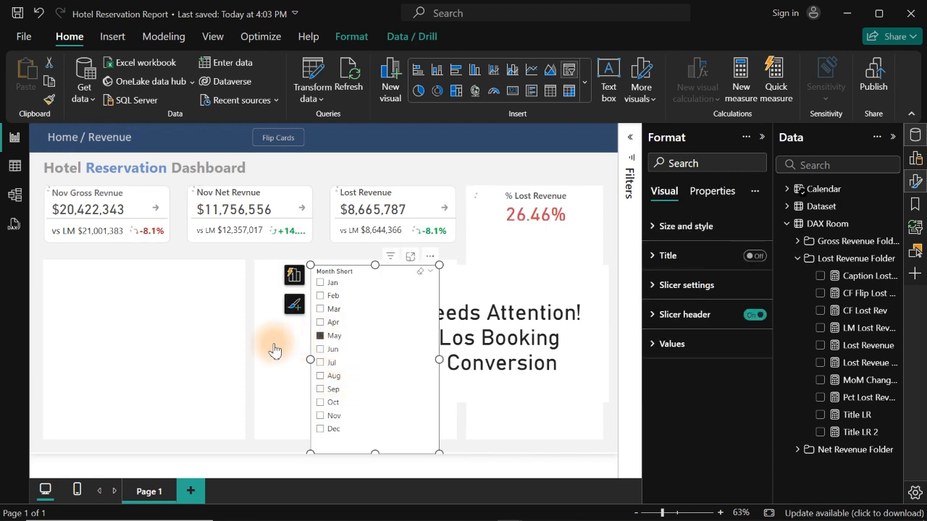
click(331, 353)
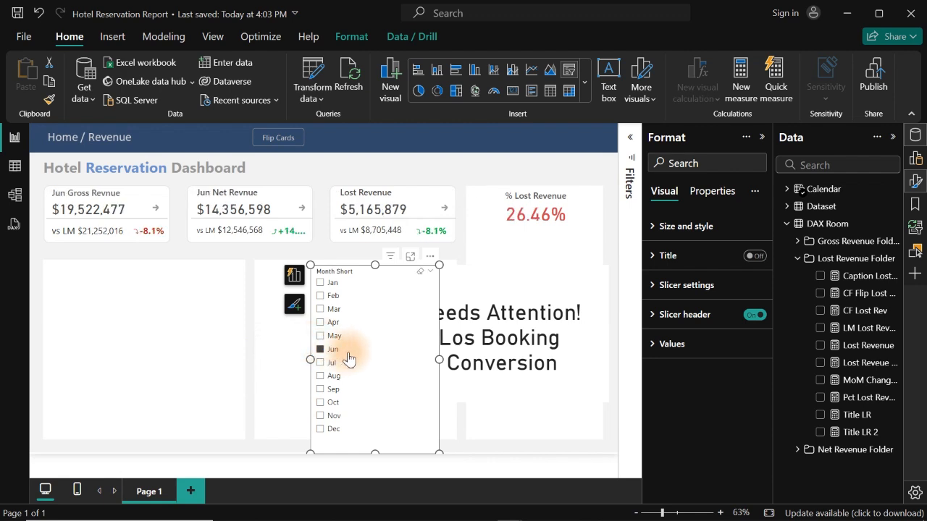
click(233, 375)
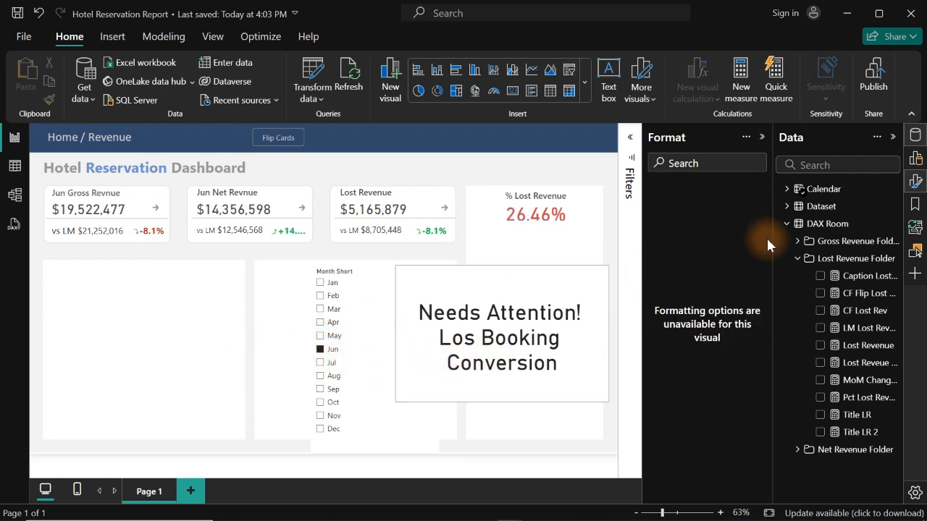
- Add the Calendar table's Year field to the canvas beside the month slicer and convert it to a slicer
click(787, 190)
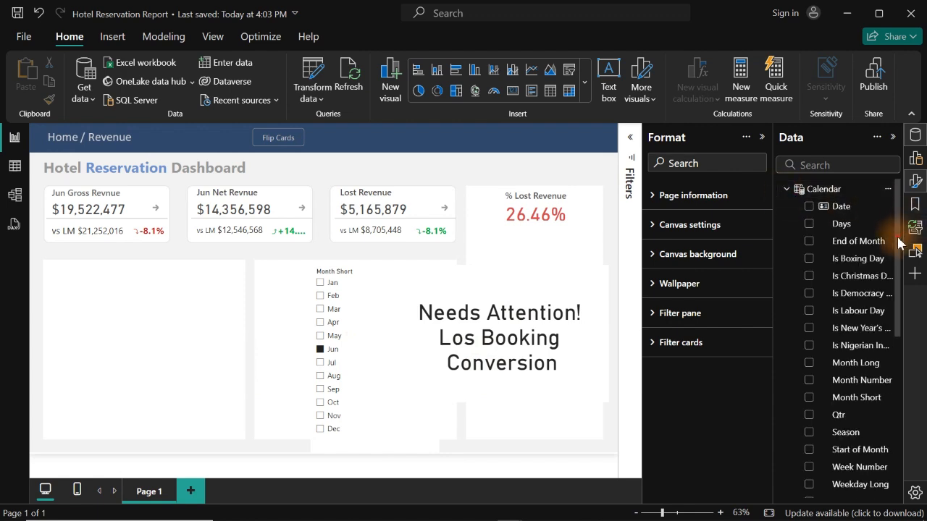
drag(898, 238, 917, 356)
drag(851, 308, 212, 380)
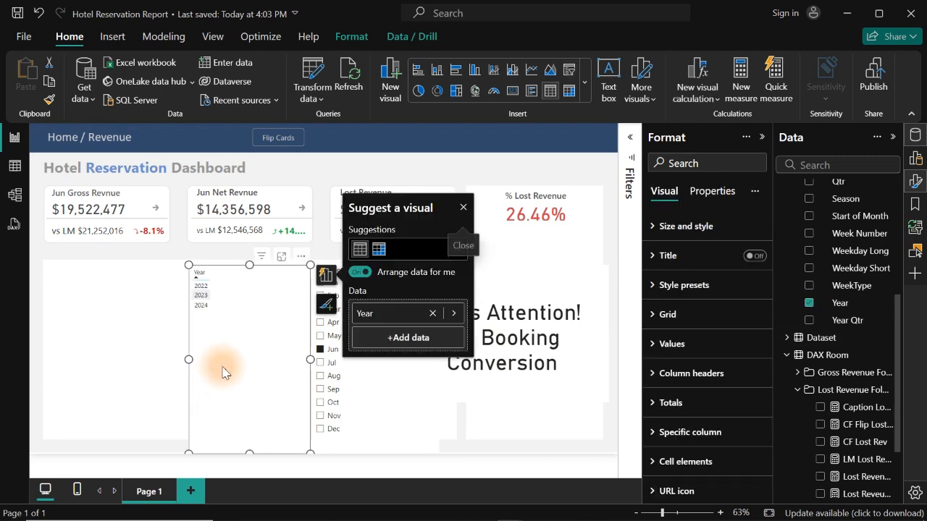
click(572, 69)
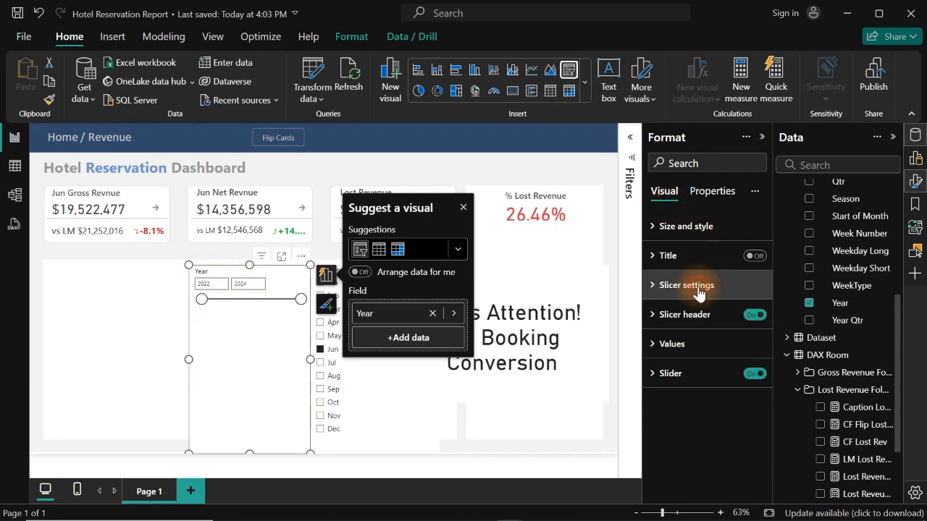
- Change the Year slicer's style to Tile and save the report
click(698, 290)
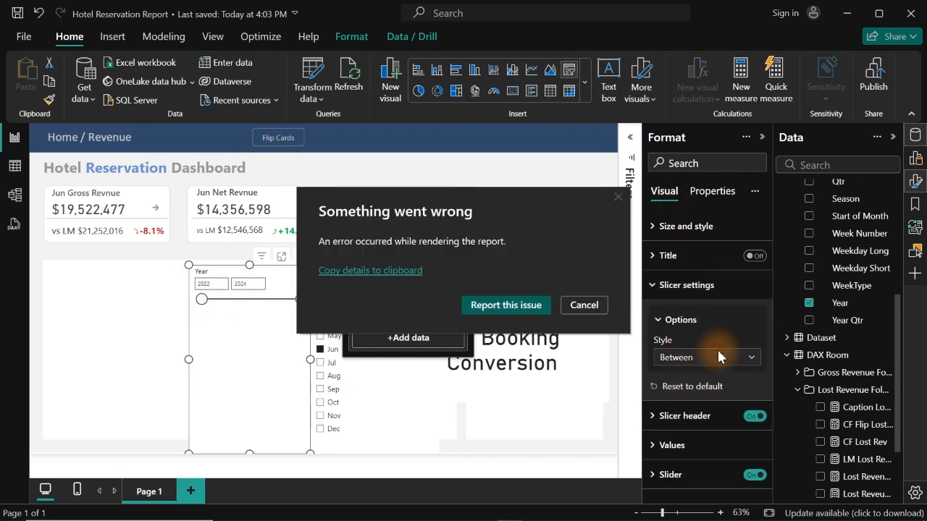
click(586, 307)
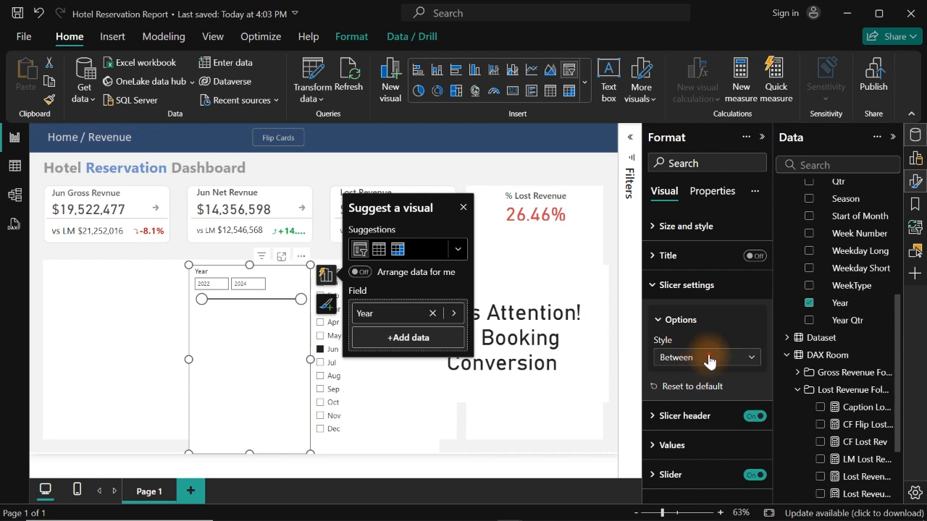
click(709, 357)
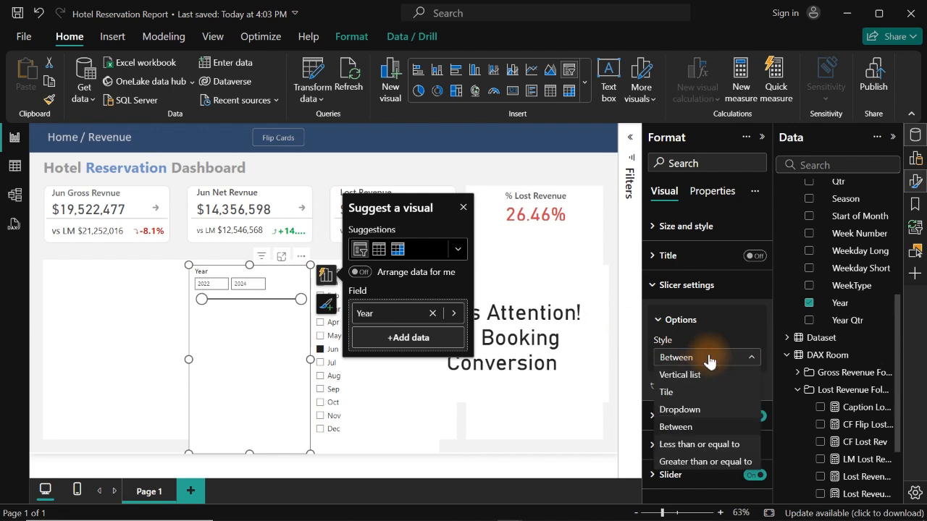
click(679, 395)
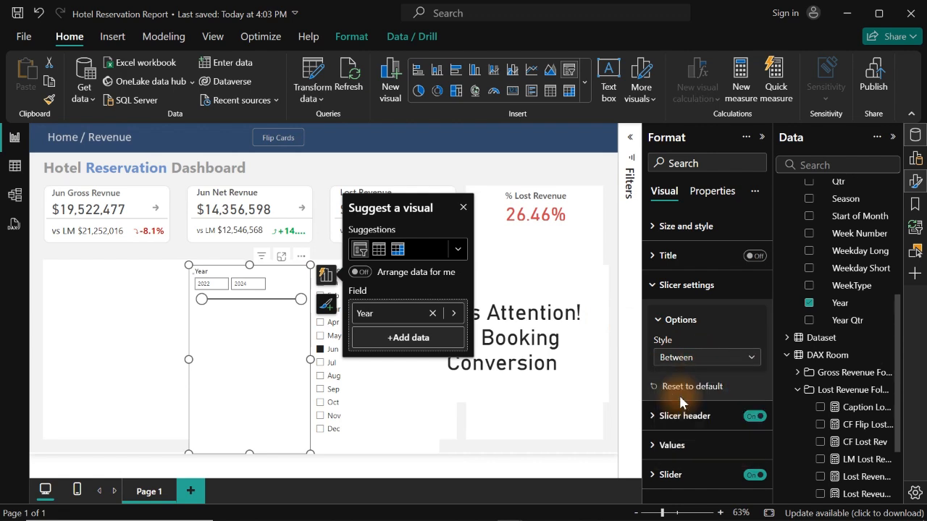
click(378, 168)
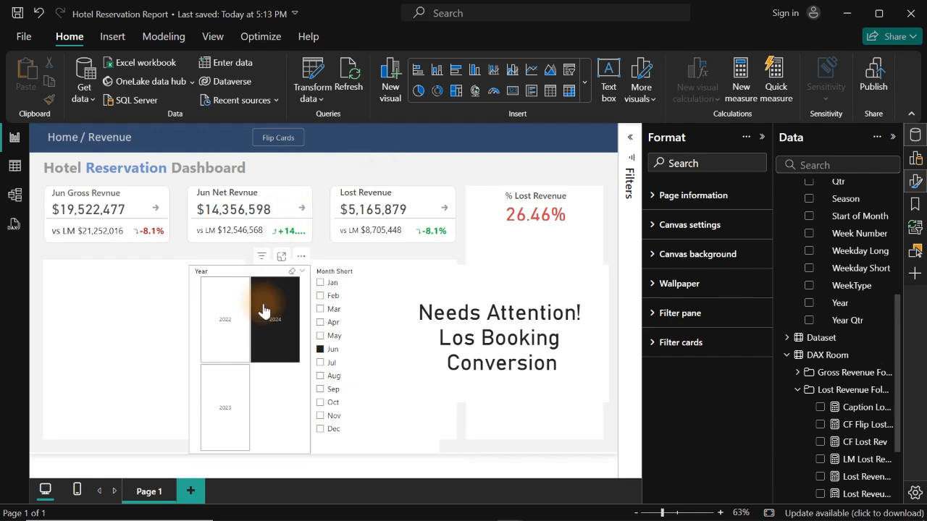
click(18, 16)
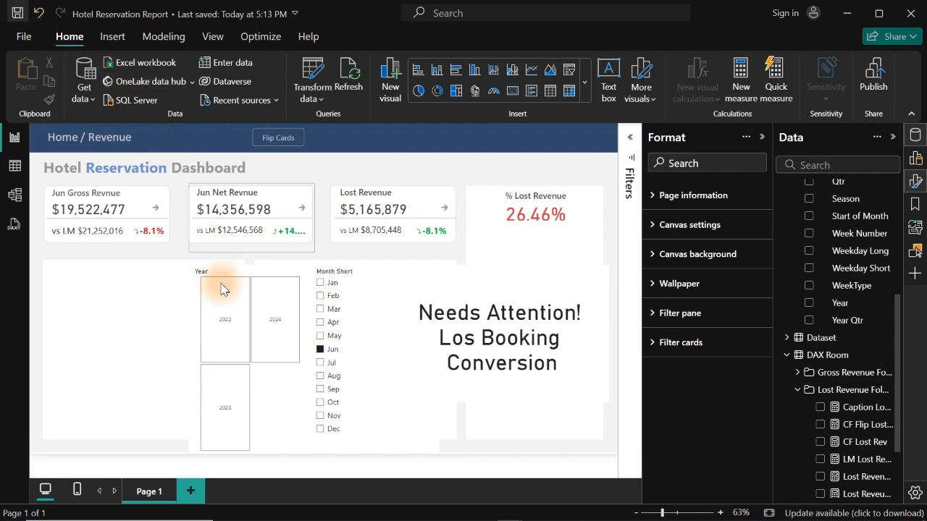
- Filter the dashboard to 2022 and clear the Jun month selection to check how the caption responds
click(230, 327)
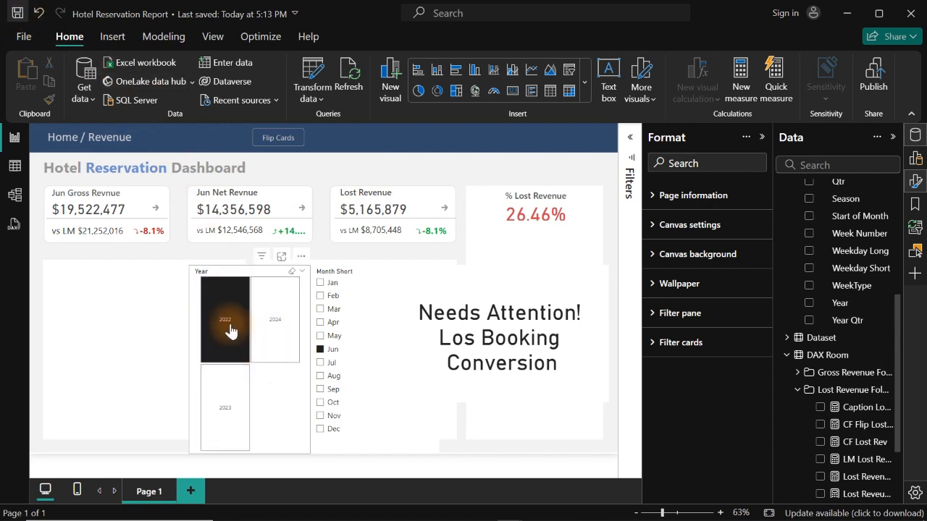
click(272, 341)
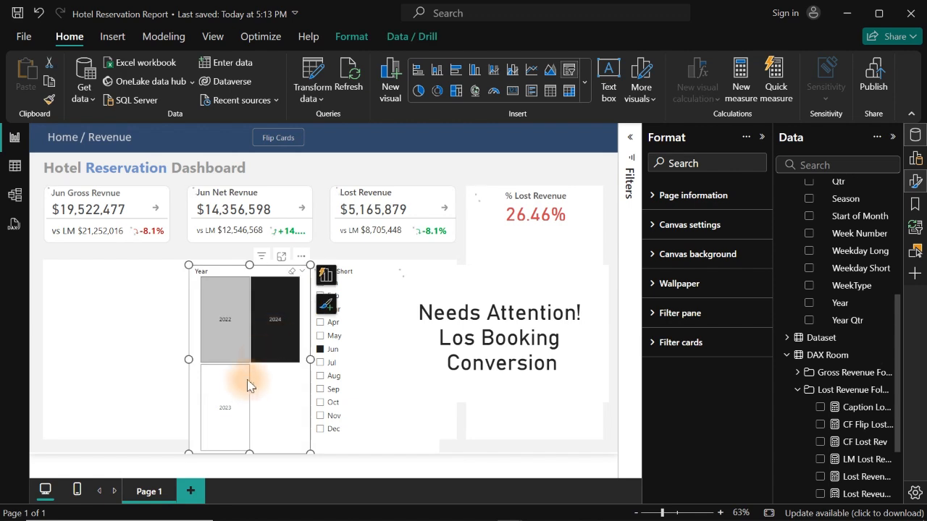
click(232, 402)
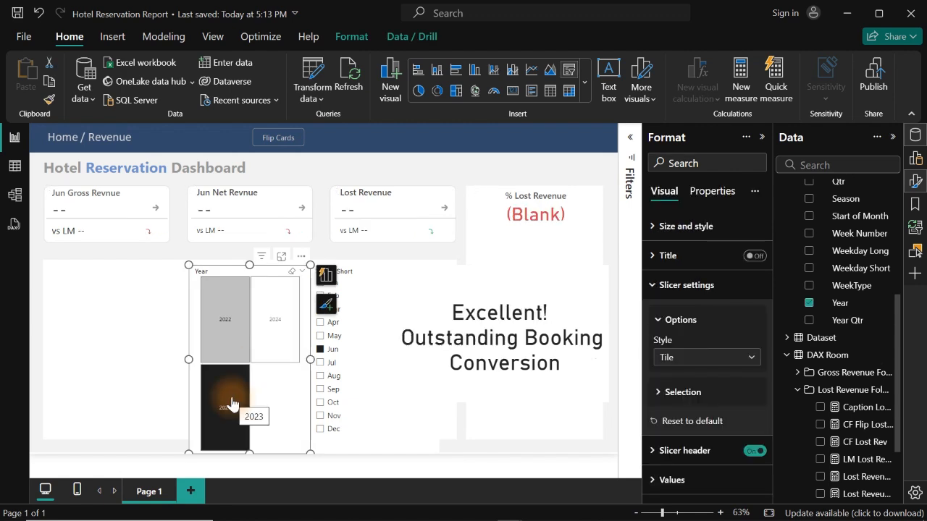
click(321, 351)
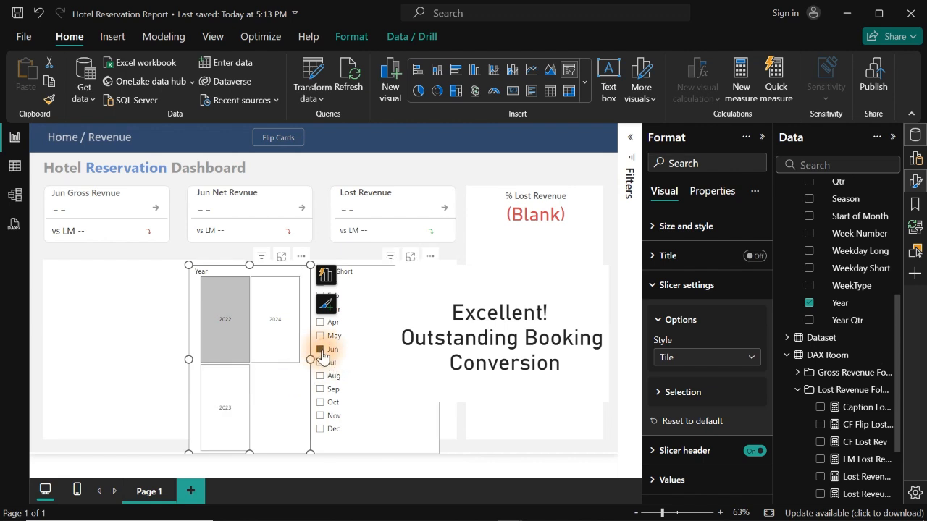
click(321, 350)
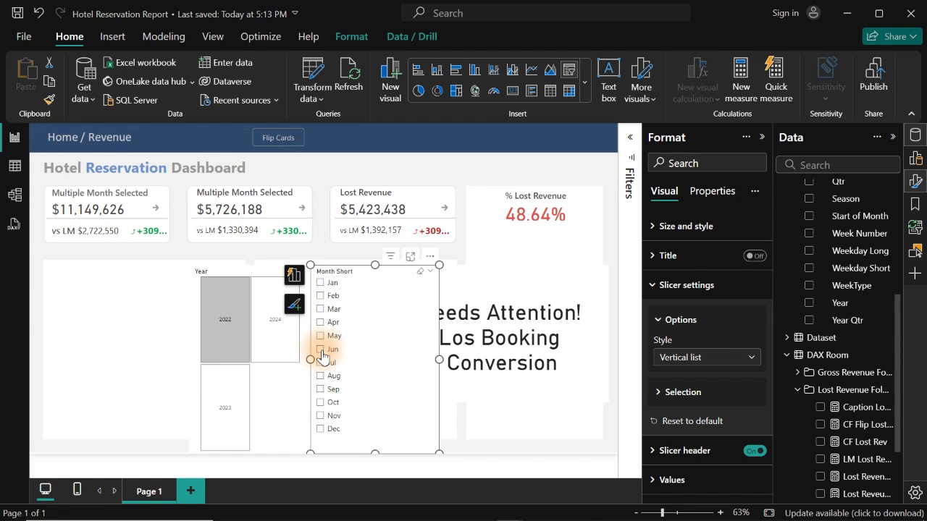
click(245, 335)
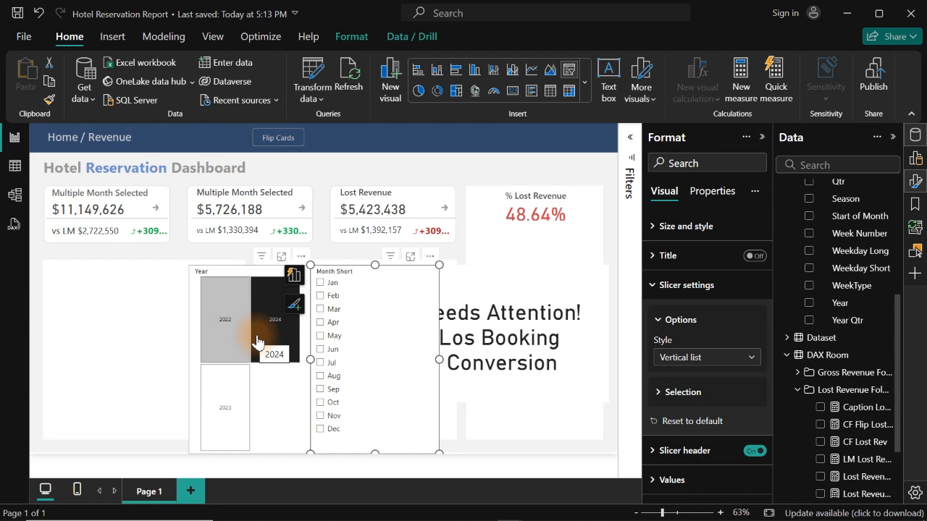
- Filter the dashboard to May and open the Pct Lost Revenue measure behind the % Lost Revenue card
click(321, 336)
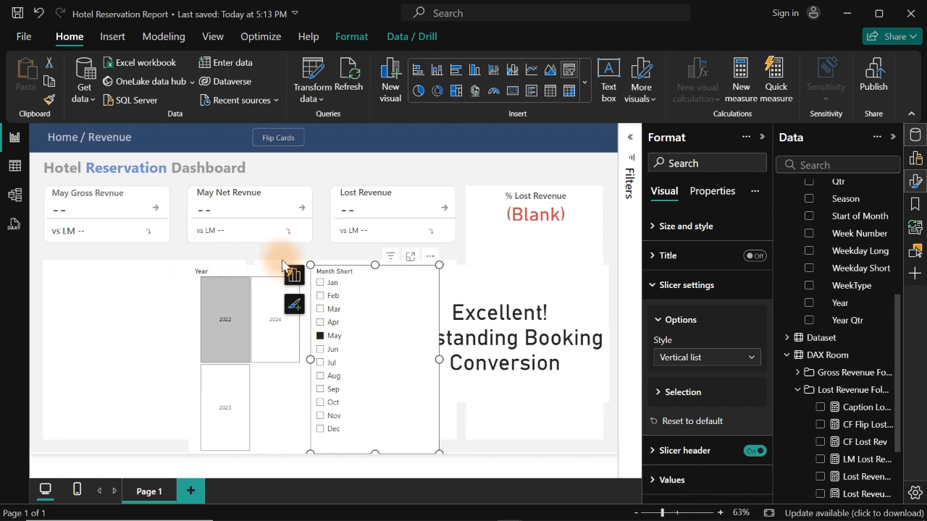
mouse_move(395, 267)
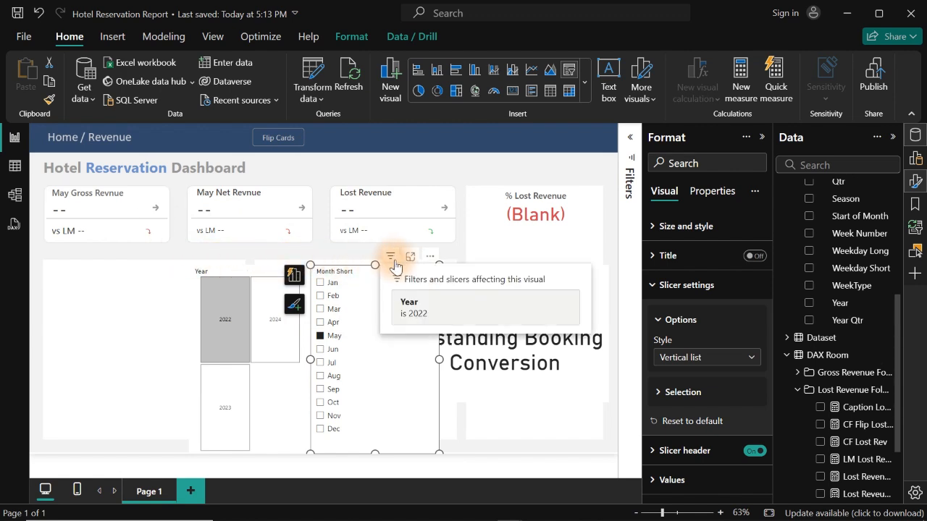
click(537, 215)
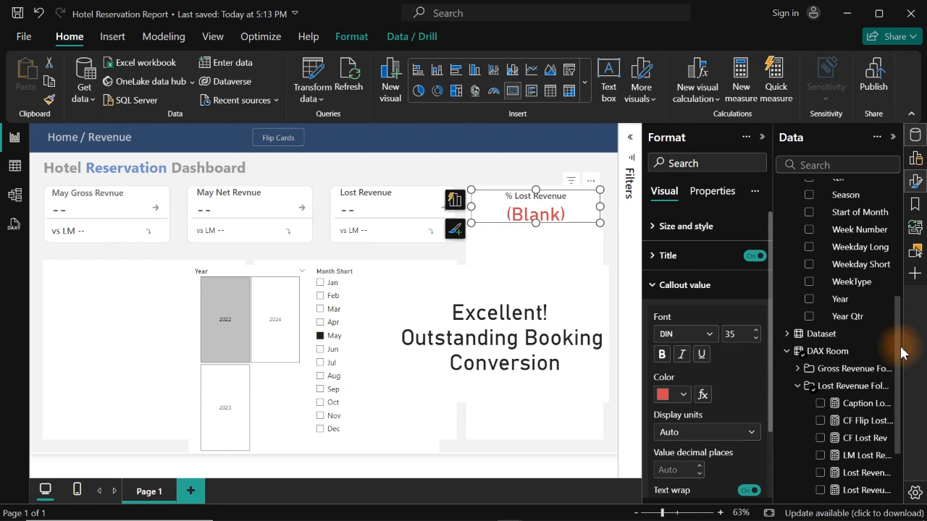
scroll(897, 336, down, 3)
click(868, 438)
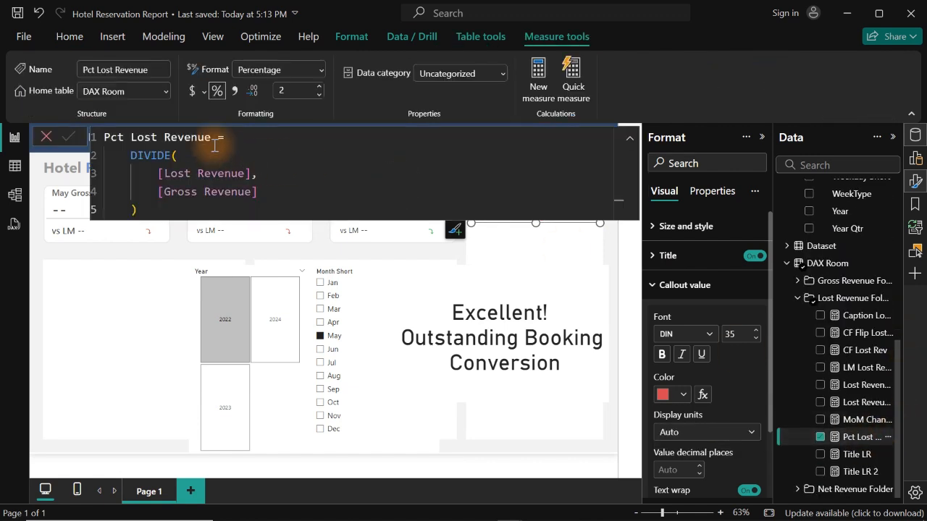
- Wrap the DIVIDE expression of the Pct Lost Revenue measure in an IF that compares it with BLANK()
key(Return)
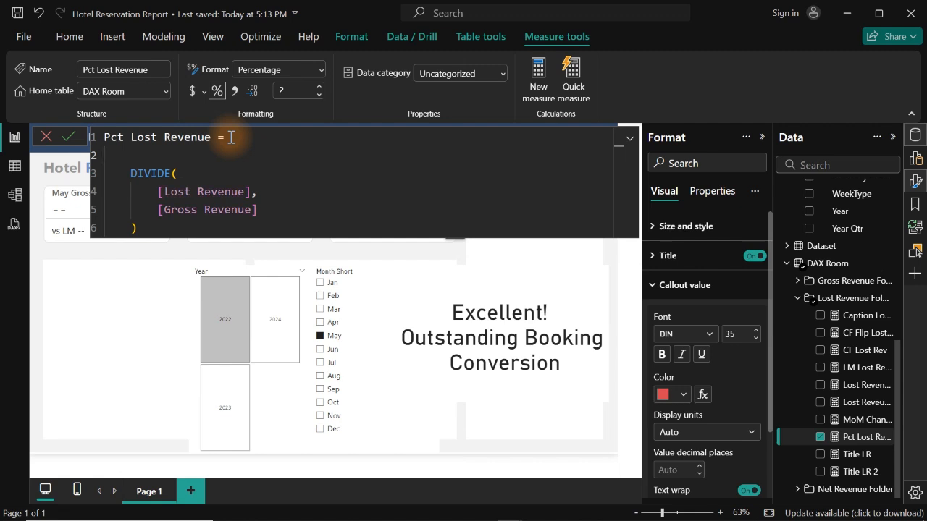
text(if)
key(Tab)
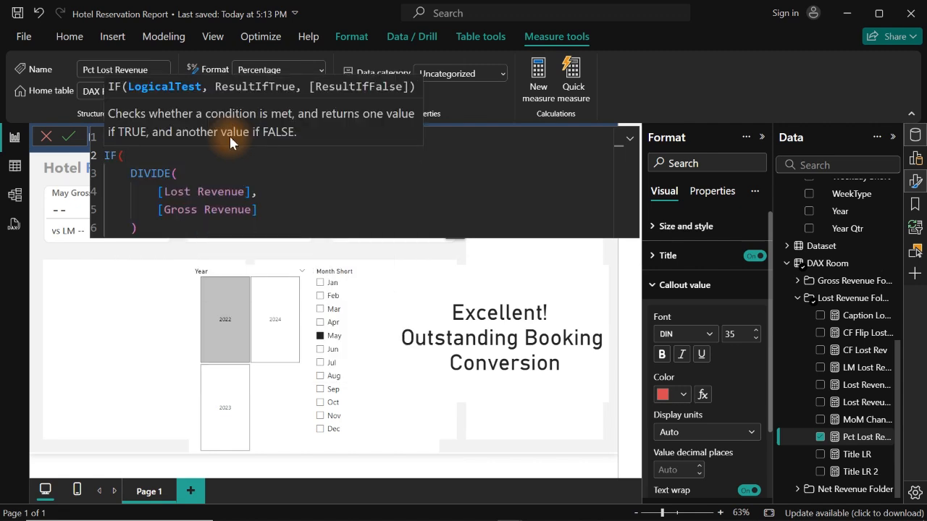
drag(143, 226, 125, 174)
key(ctrl+c)
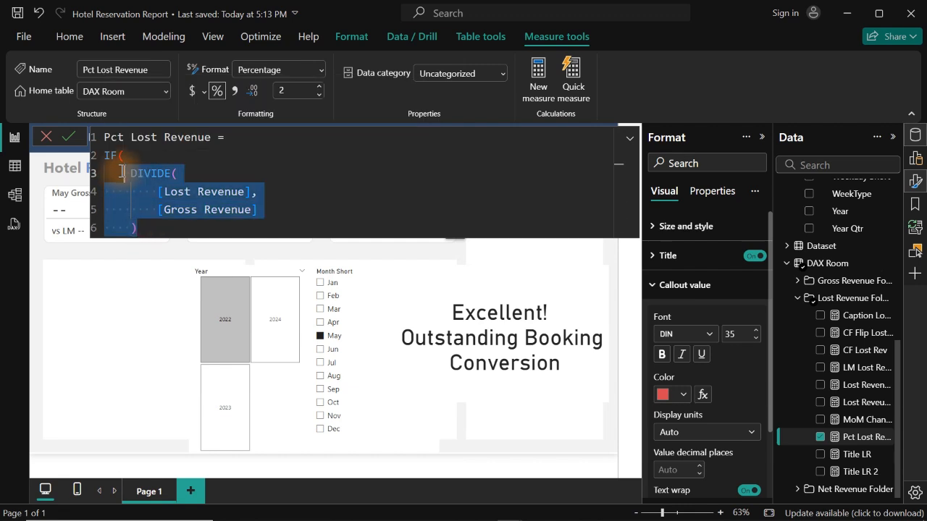
click(146, 226)
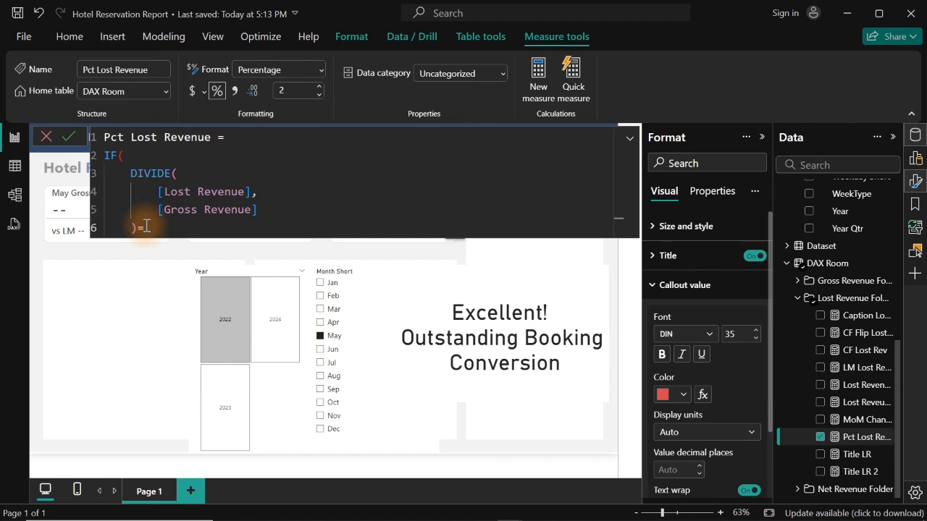
text(=0;)
key(BackSpace)
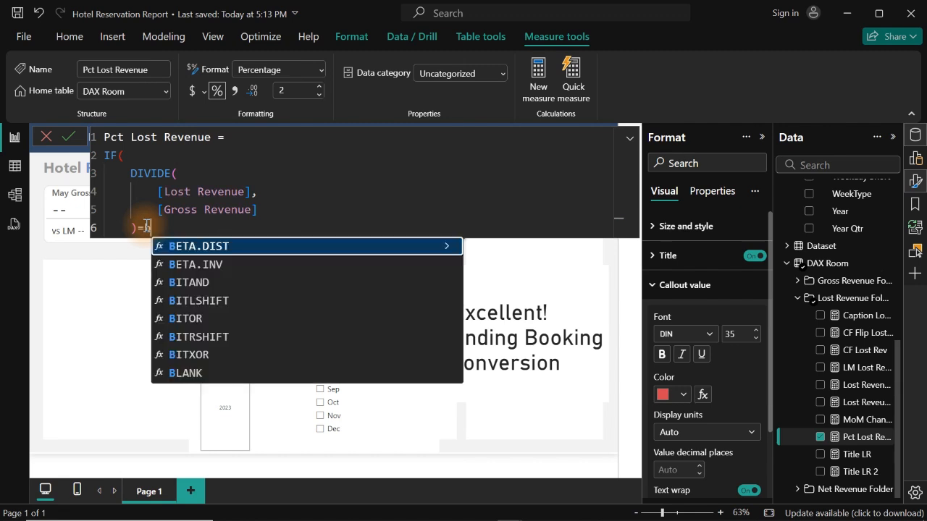
text(l)
key(BackSpace)
key(BackSpace)
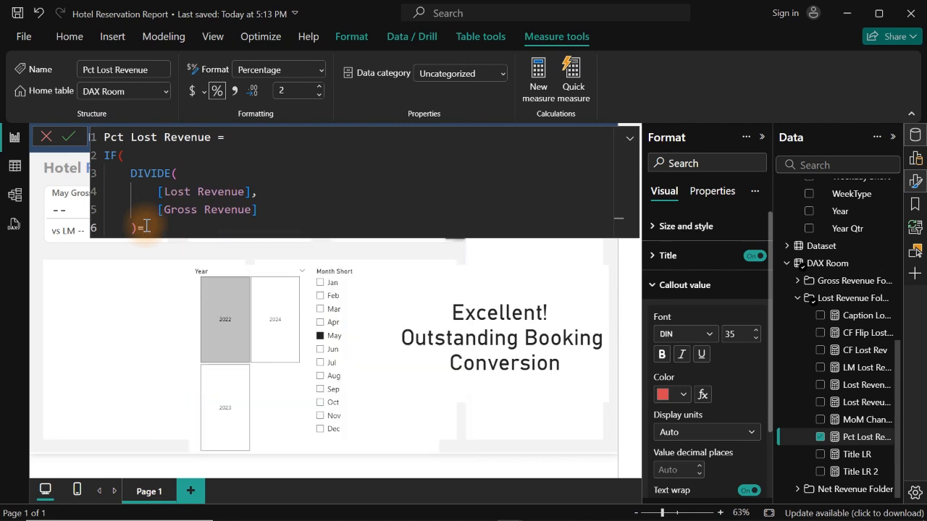
text(bl)
key(Tab)
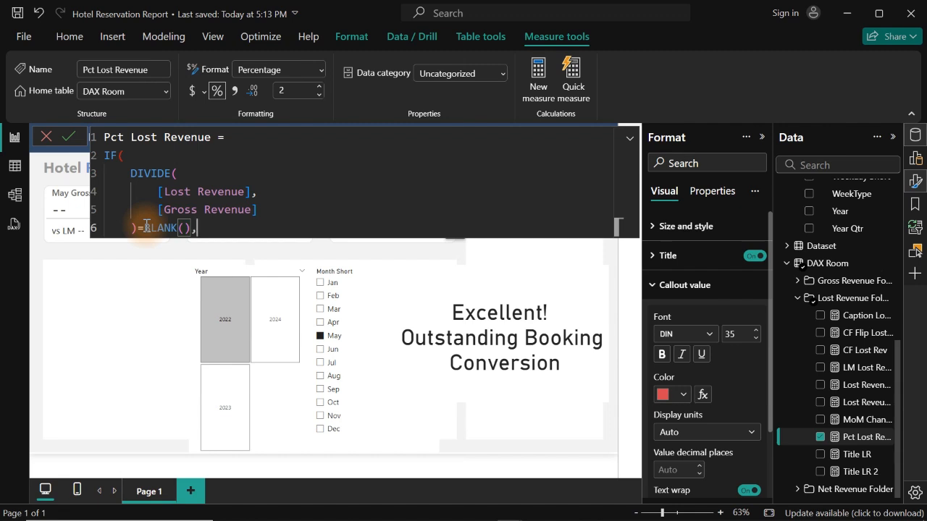
- Make the IF return 0 for a blank, otherwise a copy of the DIVIDE expression, commit the measure and check the % Lost Revenue card
text(,0,)
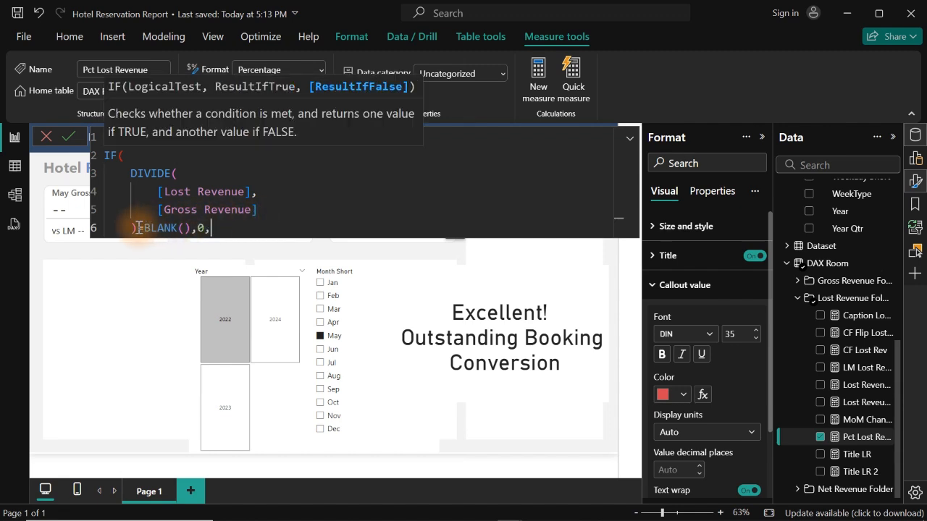
drag(134, 228, 125, 173)
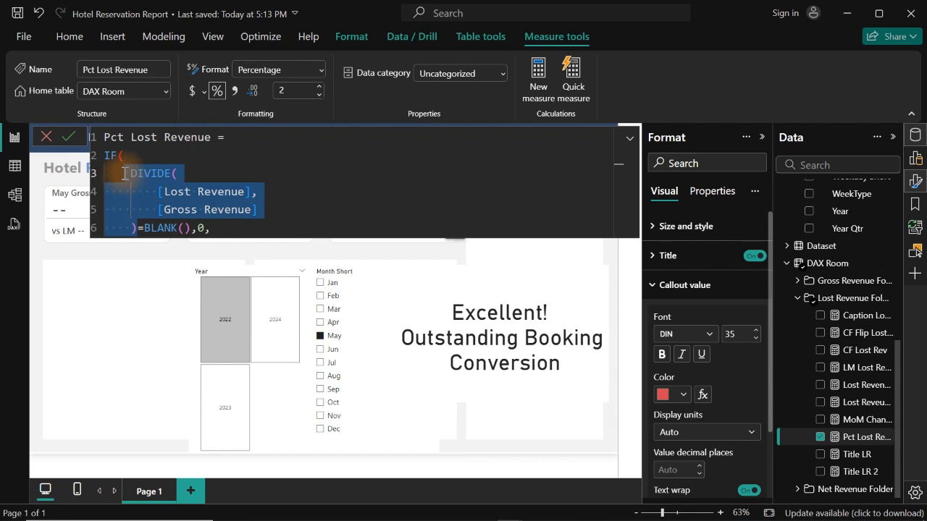
click(213, 229)
key(Return)
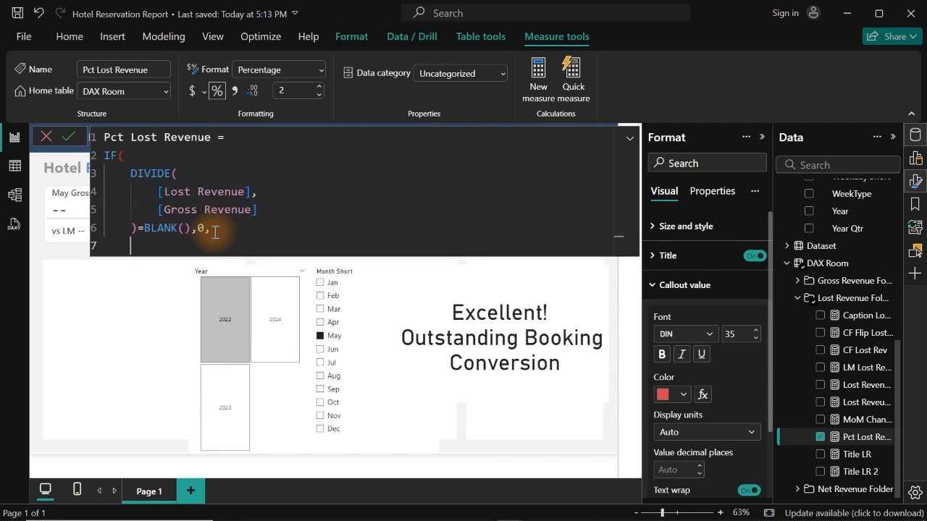
key(ctrl+v)
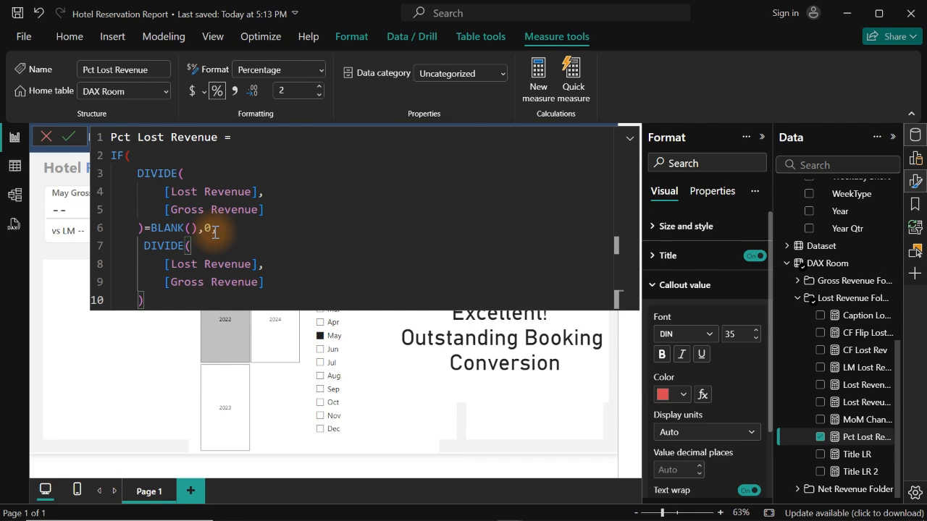
click(214, 231)
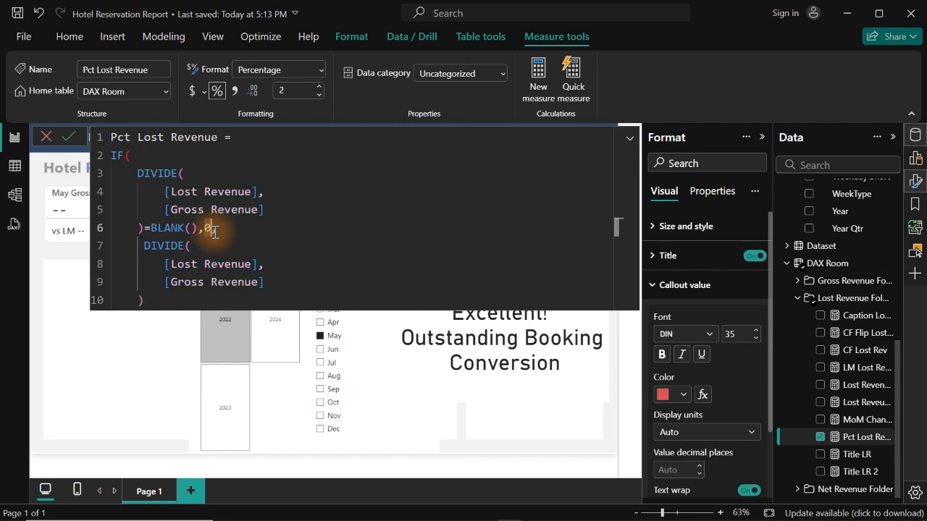
text(,)
click(165, 301)
key(Return)
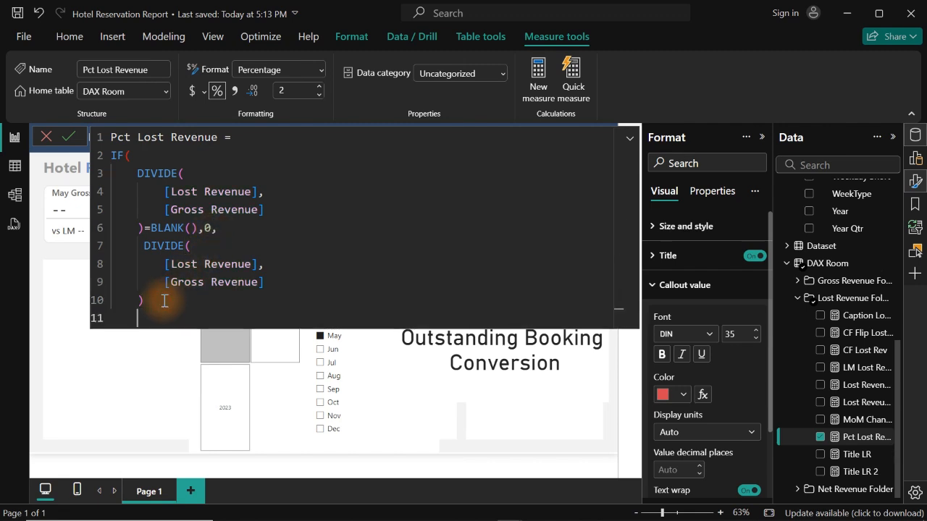
text())
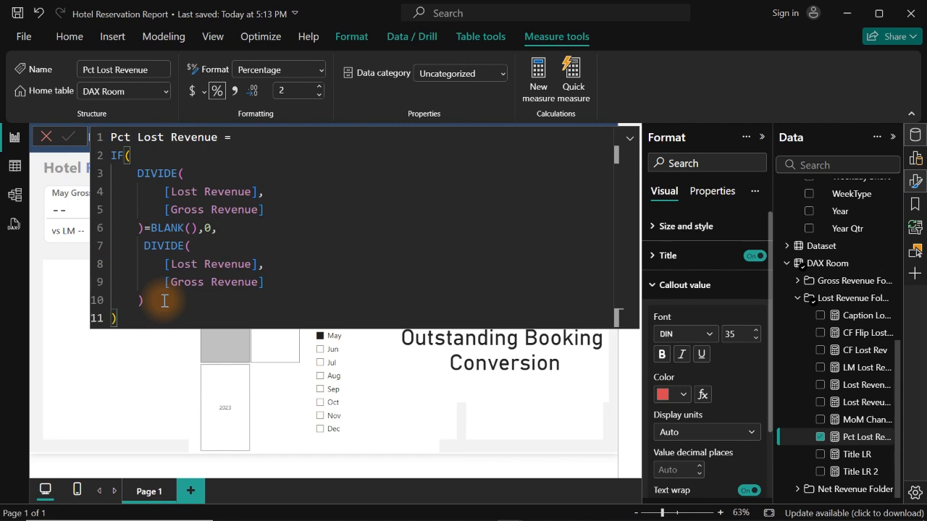
key(Return)
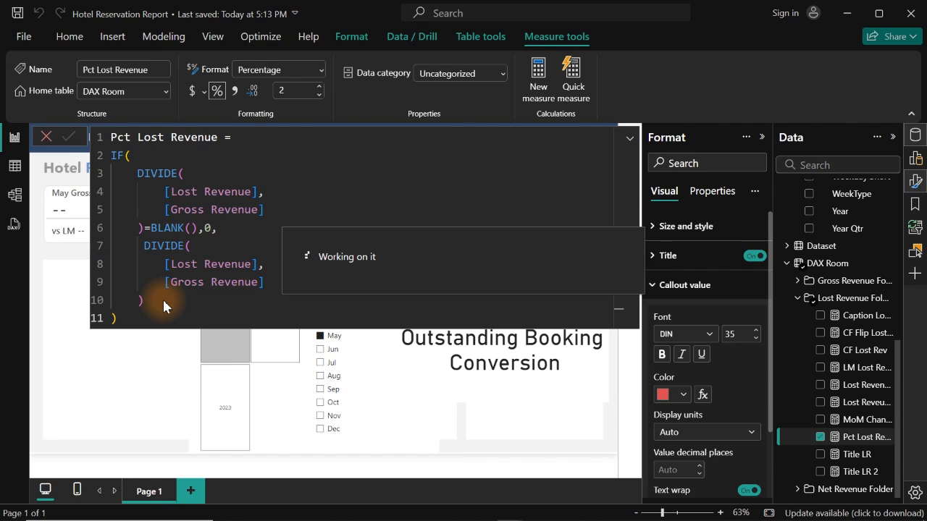
click(821, 299)
click(540, 214)
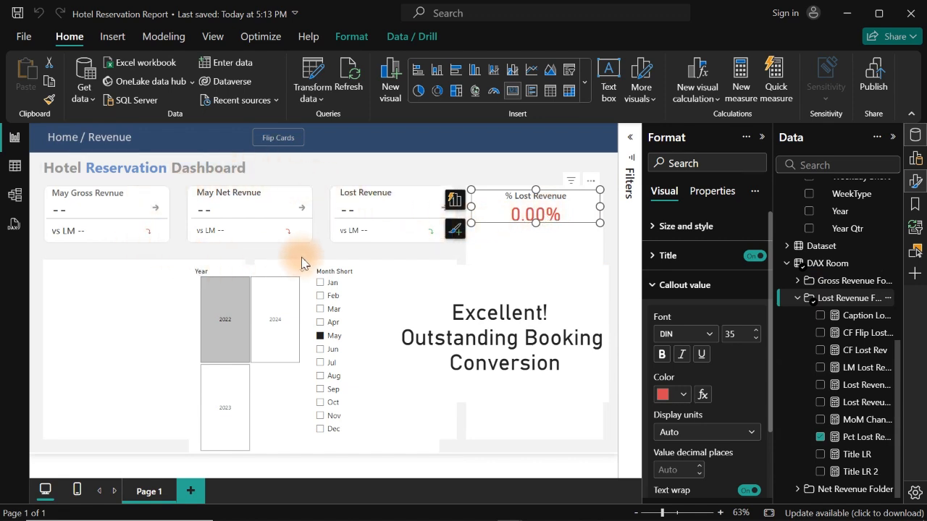
- Reopen the Pct Lost Revenue measure and undo the IF edits back to the plain DIVIDE expression
click(857, 439)
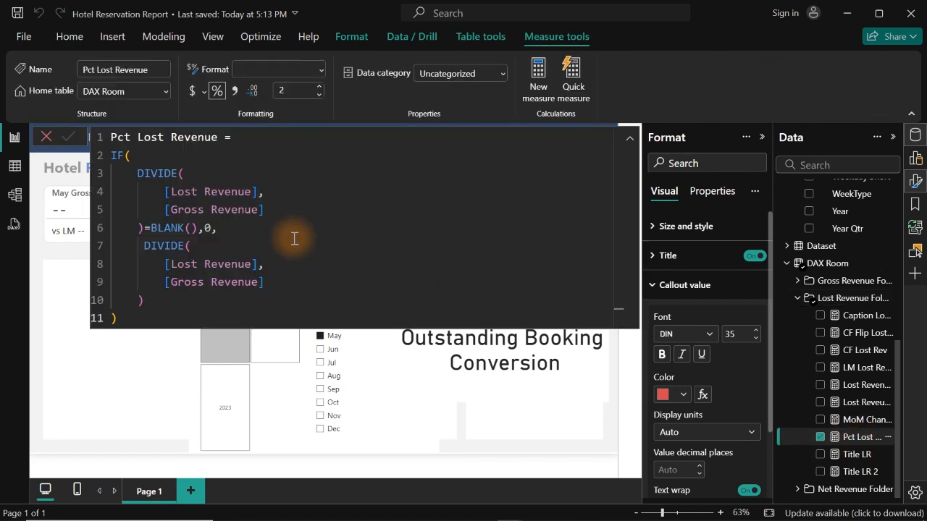
click(335, 240)
key(ctrl+z)
key(ctrl+z)
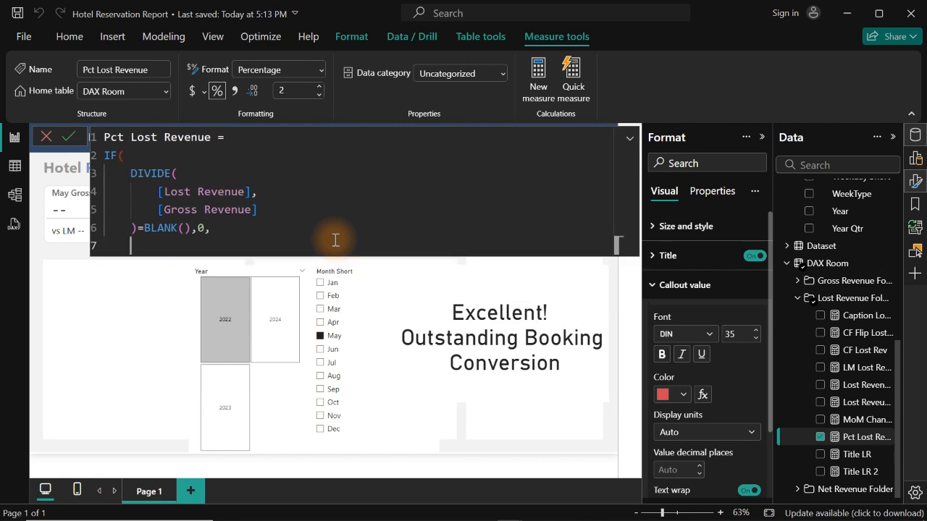
key(ctrl+z)
key(ctrl+z)
key(ctrl+z)
key(ctrl+z)
key(ctrl+z)
key(ctrl+z)
key(ctrl+z)
key(ctrl+z)
key(ctrl+z)
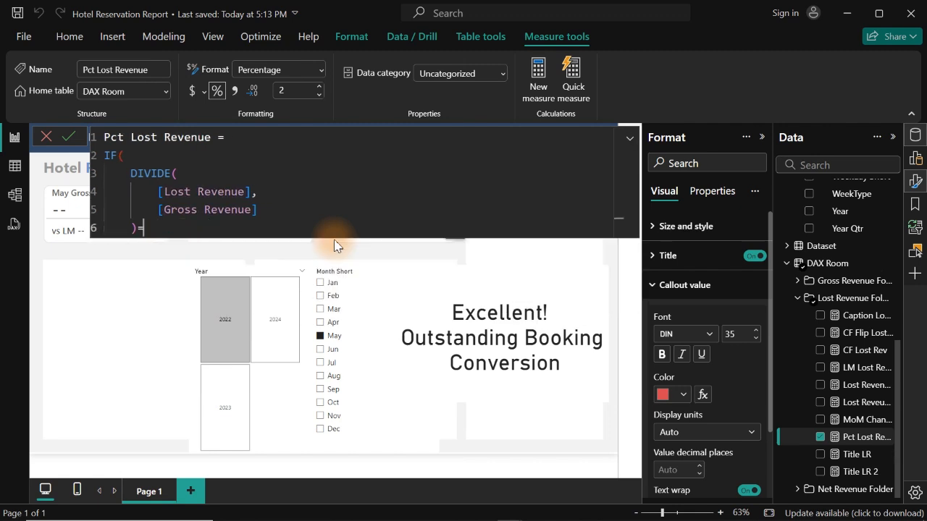
key(ctrl+z)
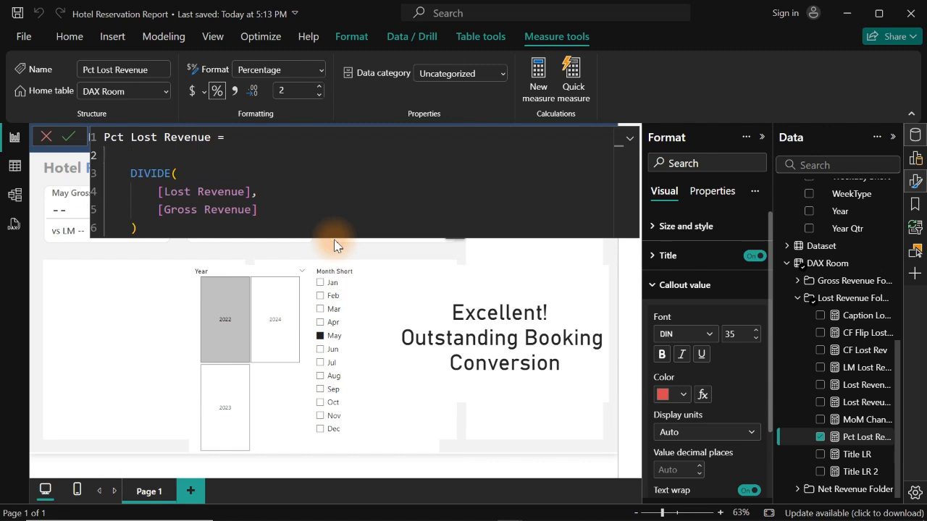
- Store the DIVIDE expression in a variable named _Pct and indent it beneath the declaration
text(var)
key(Tab)
text(_)
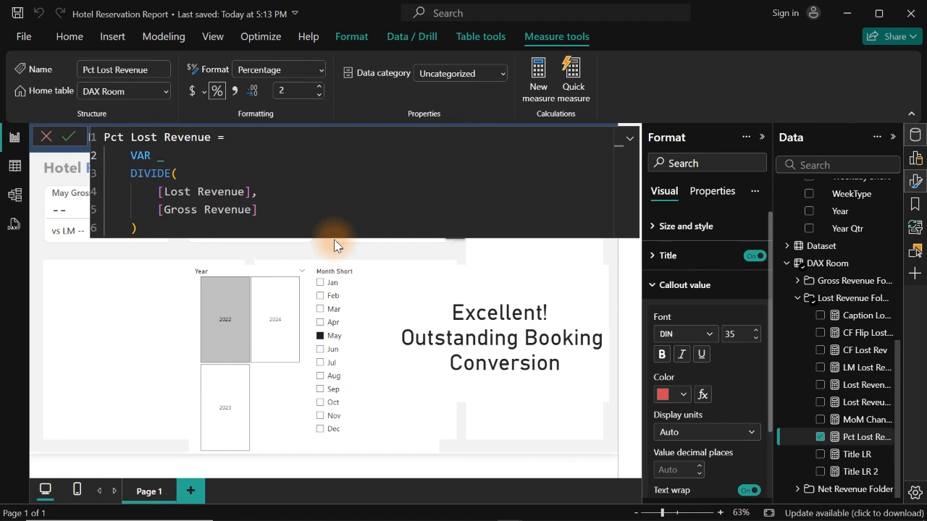
text(Pct =)
drag(126, 174, 138, 228)
key(Tab)
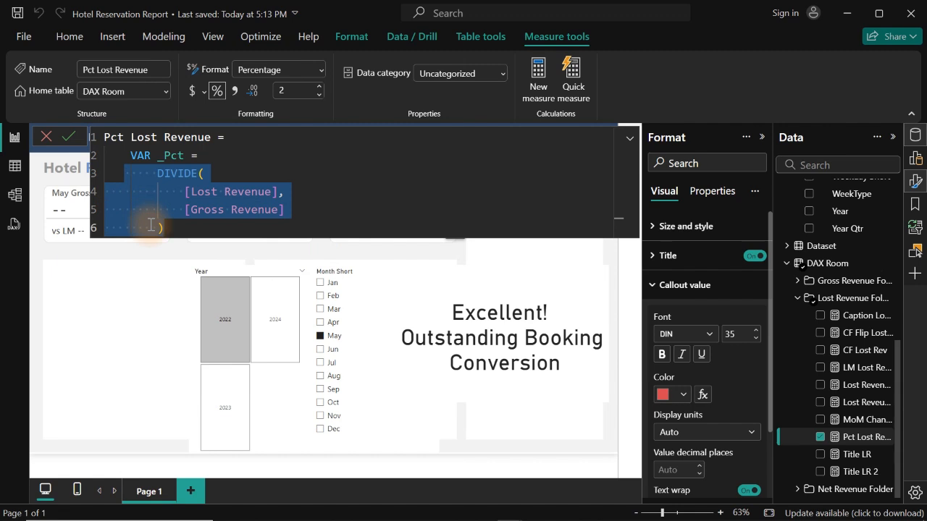
- Add a RETURN clause below the _Pct variable and start an indented IF function in it
click(175, 225)
key(Return)
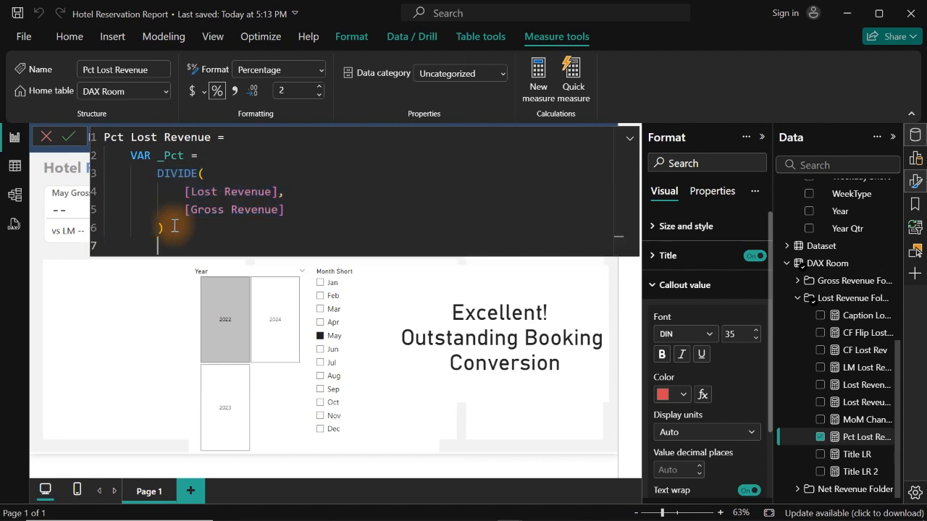
text(ret)
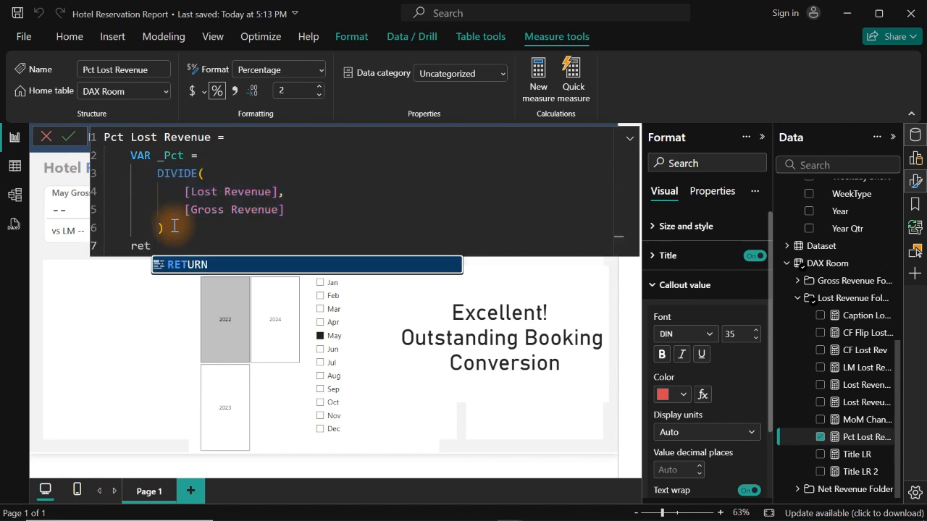
key(Tab)
key(Return)
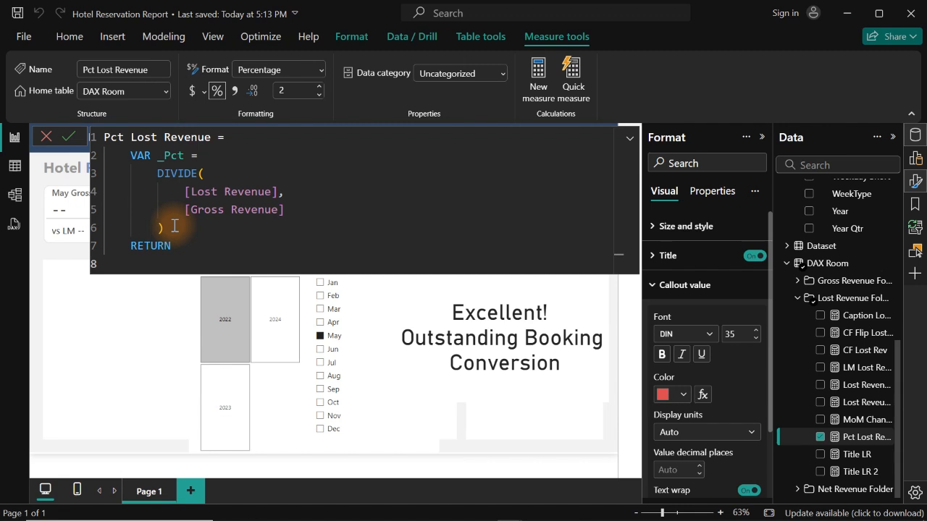
key(Tab)
text(if)
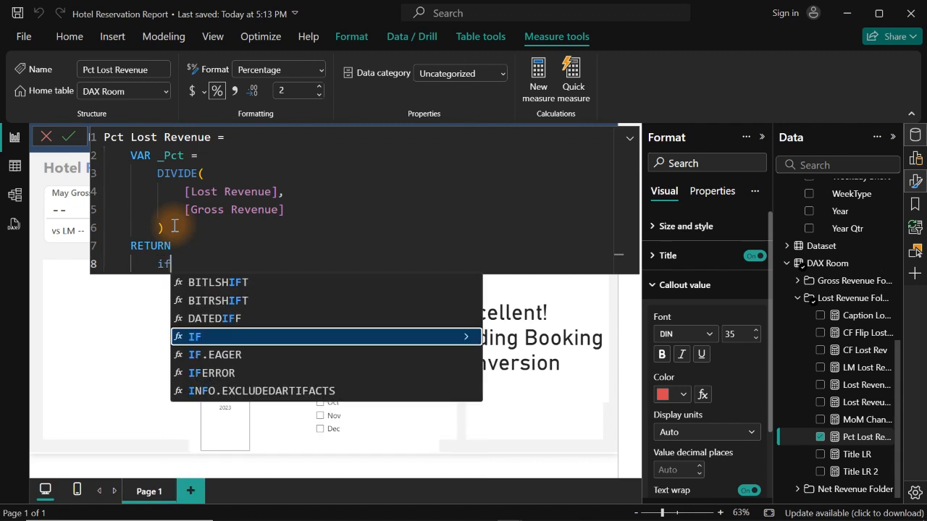
key(Tab)
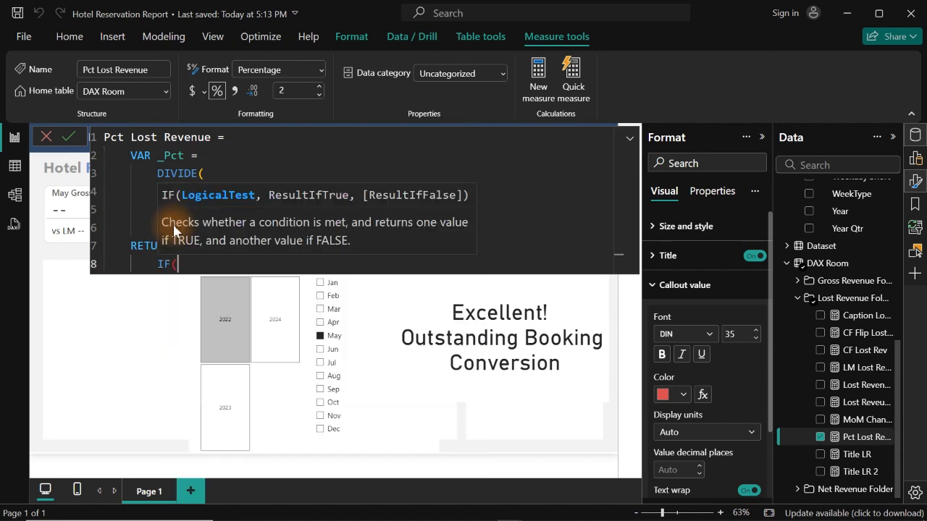
- Complete the IF so that it returns 0 when _Pct = BLANK() and _Pct otherwise
text(_)
key(Tab)
text(=)
key(BackSpace)
text(= bl)
key(Tab)
text((),)
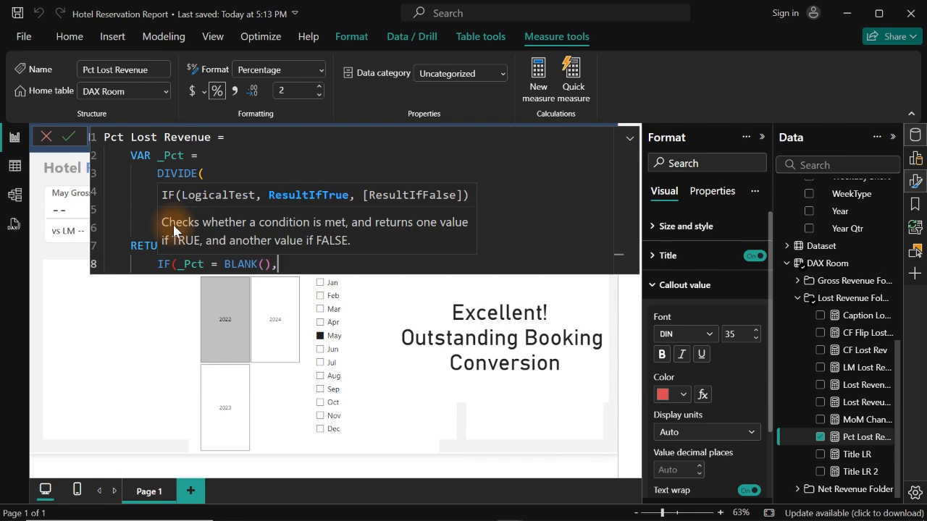
text(0, _)
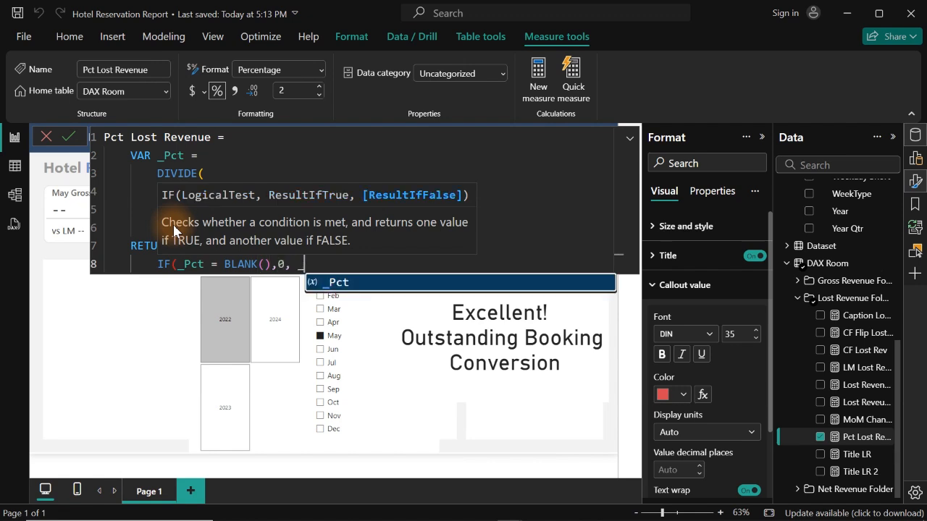
key(Tab)
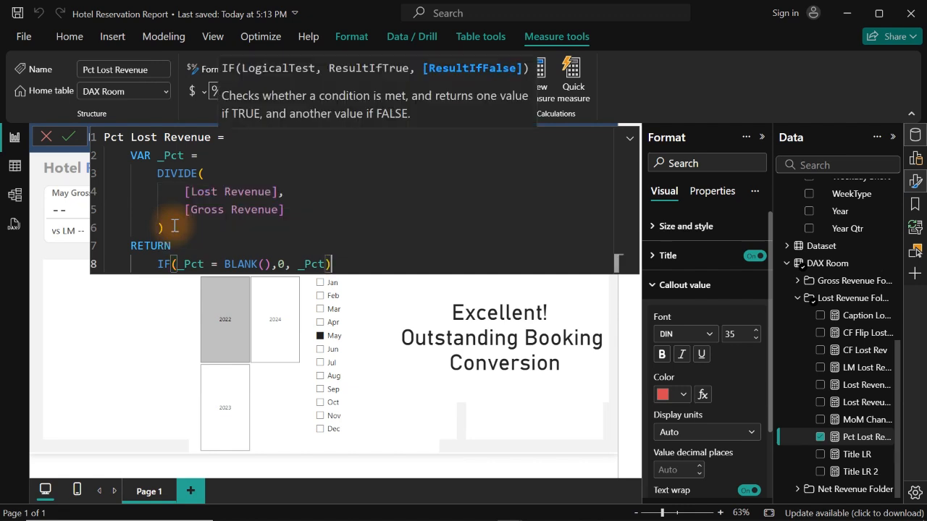
text())
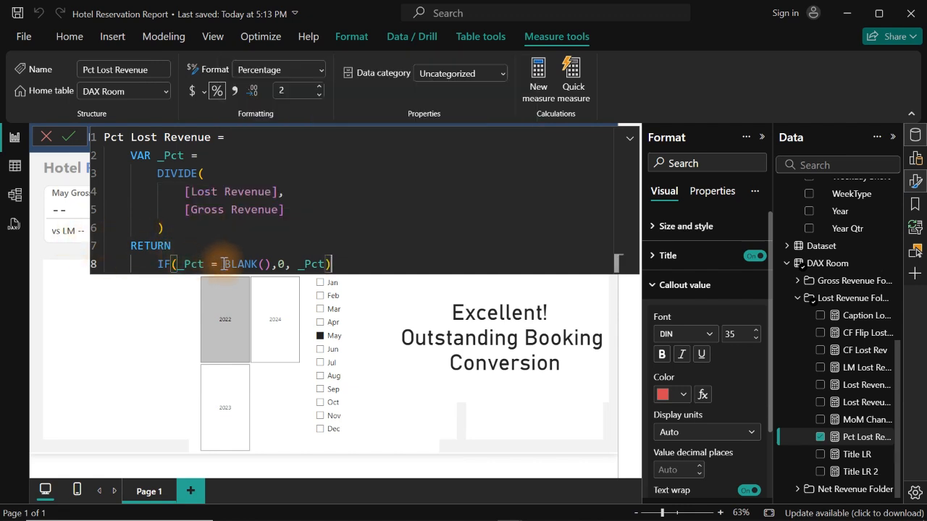
- Commit the revised Pct Lost Revenue formula and return to the report canvas
key(Return)
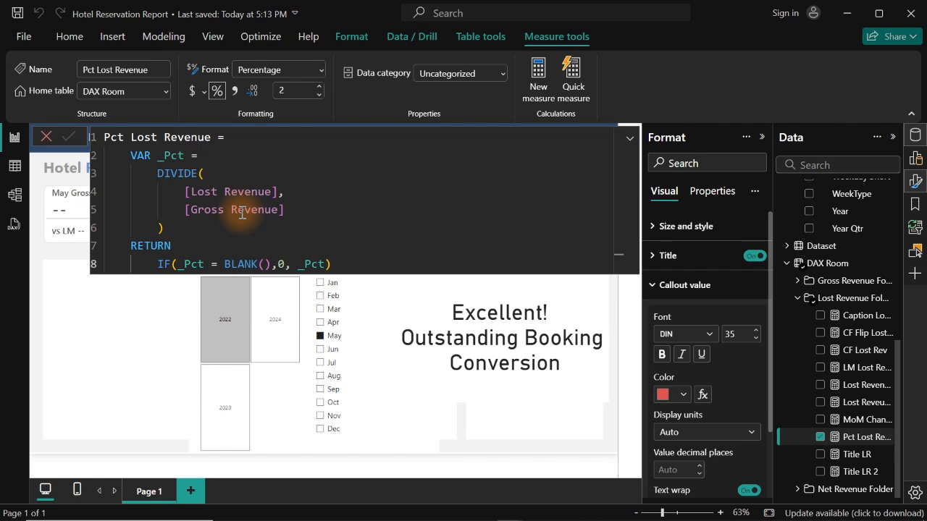
click(832, 301)
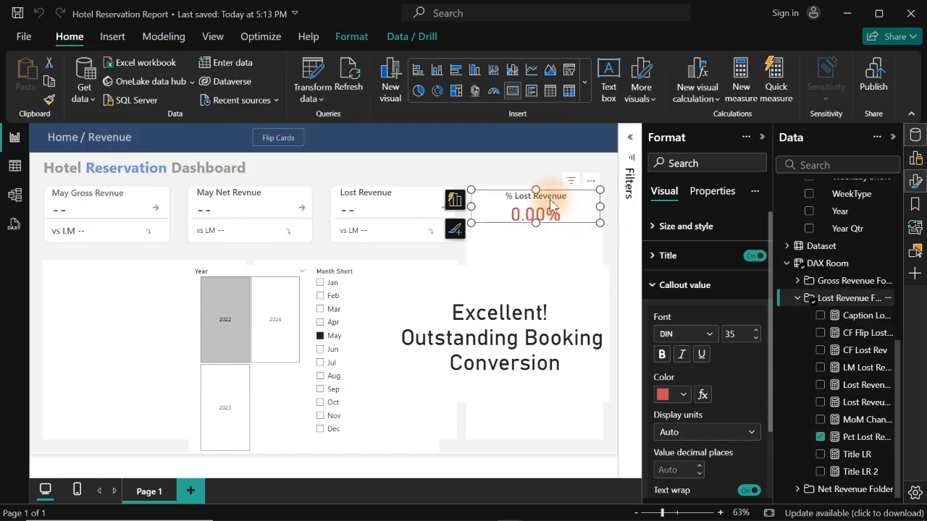
- Test the % Lost Revenue card and caption with May 2023, September 2023, September 2024 and July 2024
click(265, 334)
click(238, 401)
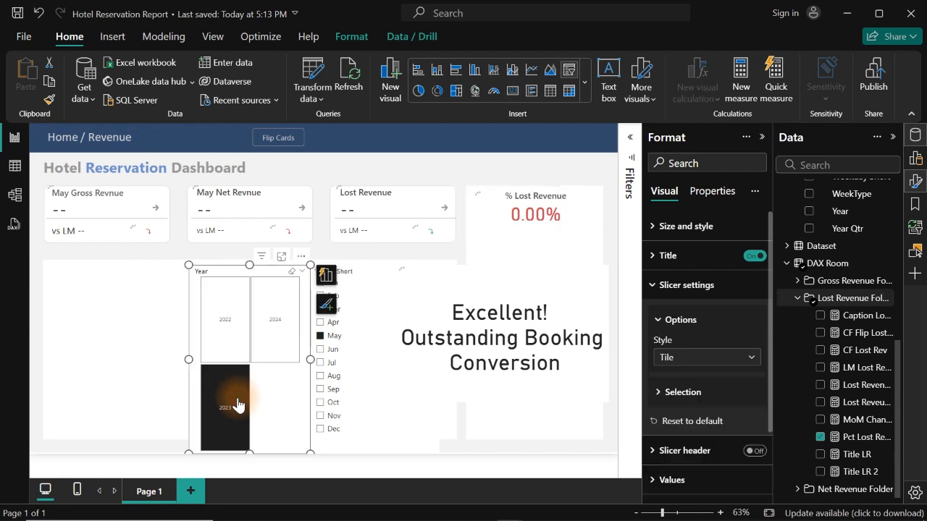
click(326, 386)
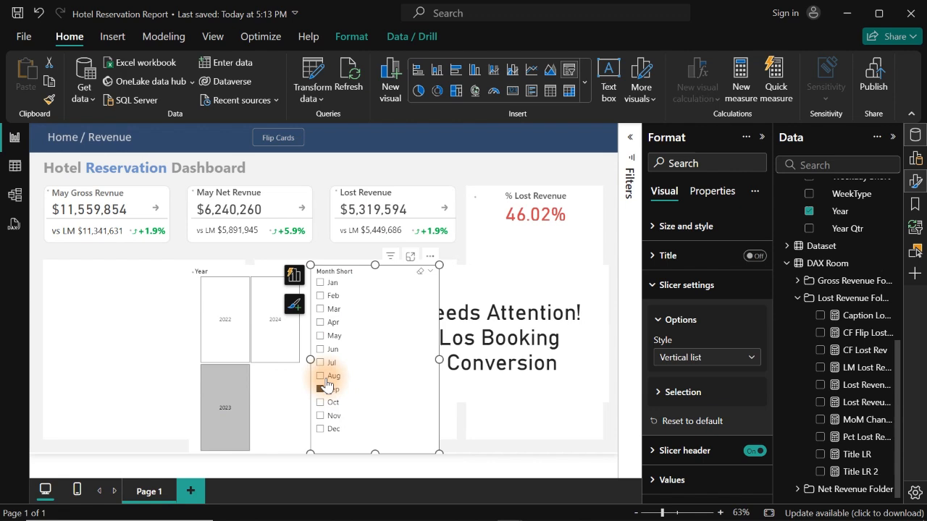
click(277, 350)
click(278, 350)
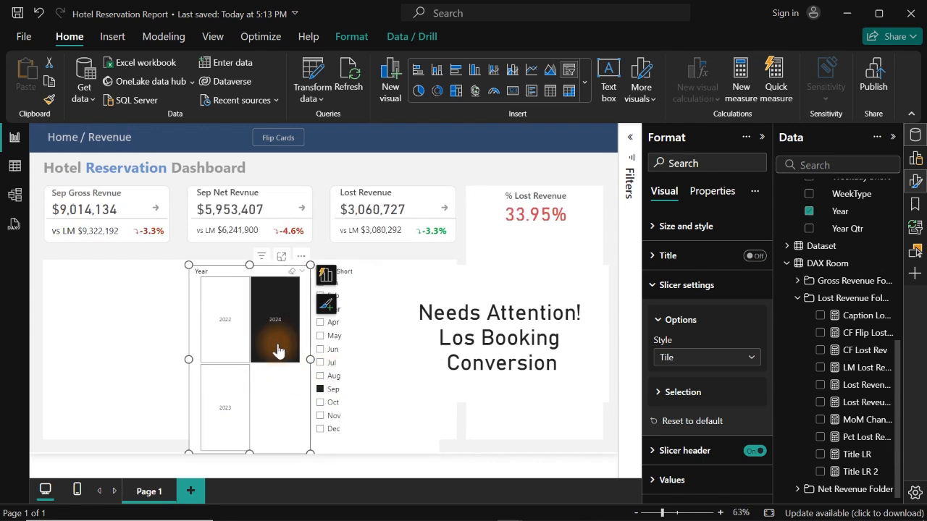
click(345, 362)
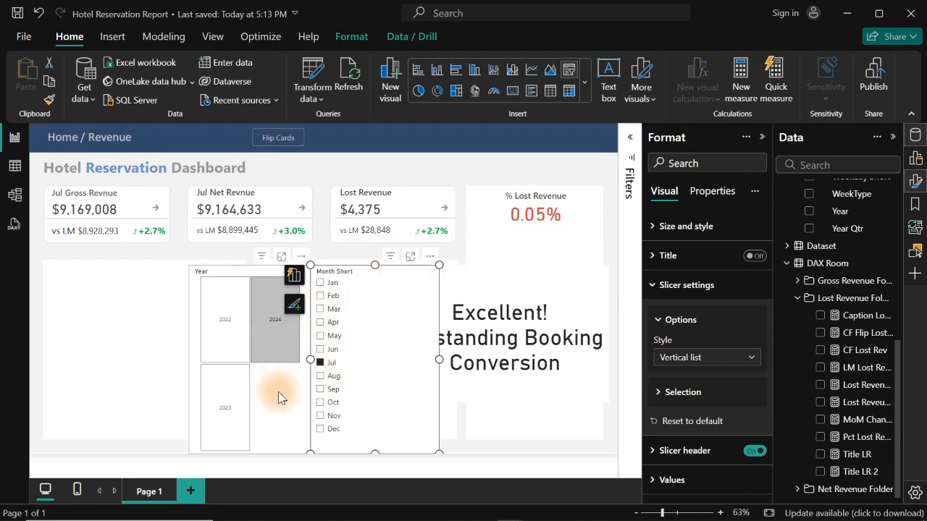
- Shift the Year and Month Short slicers to the left so they clear the caption card
drag(281, 396, 193, 396)
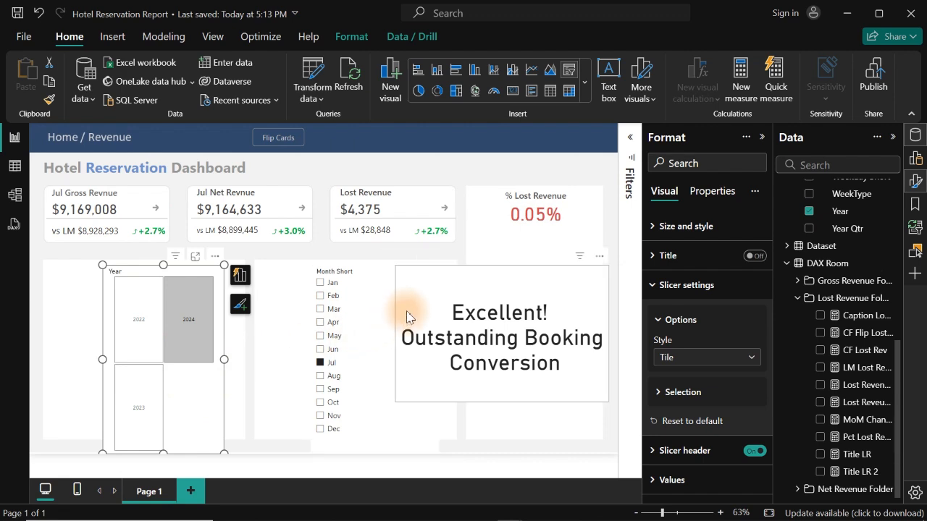
drag(367, 304, 317, 306)
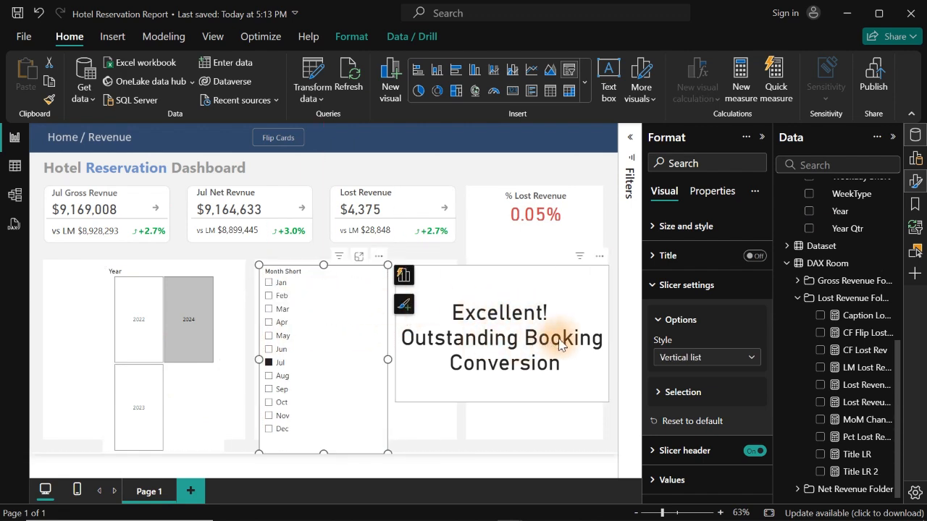
- Create a measure from a copy of the Caption Lost Revenue formula and name it CF Caption Lost Revenue
click(527, 372)
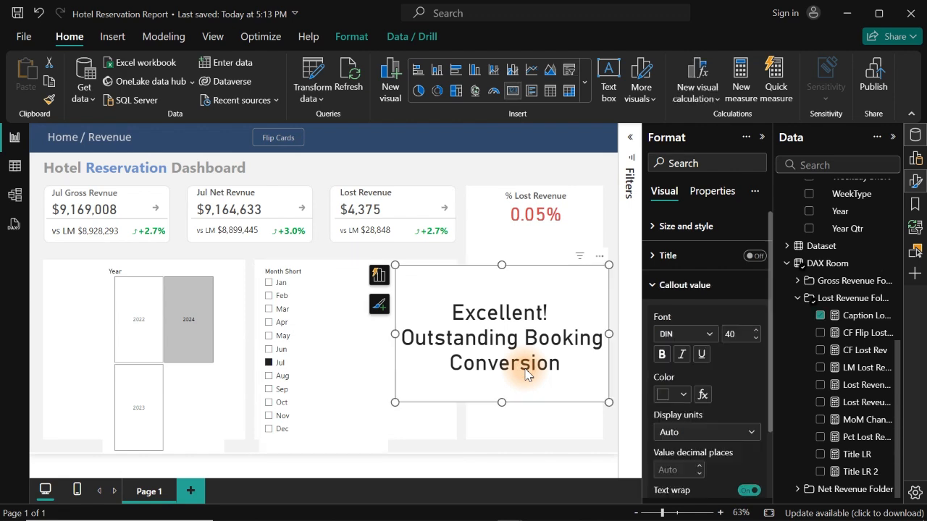
click(857, 317)
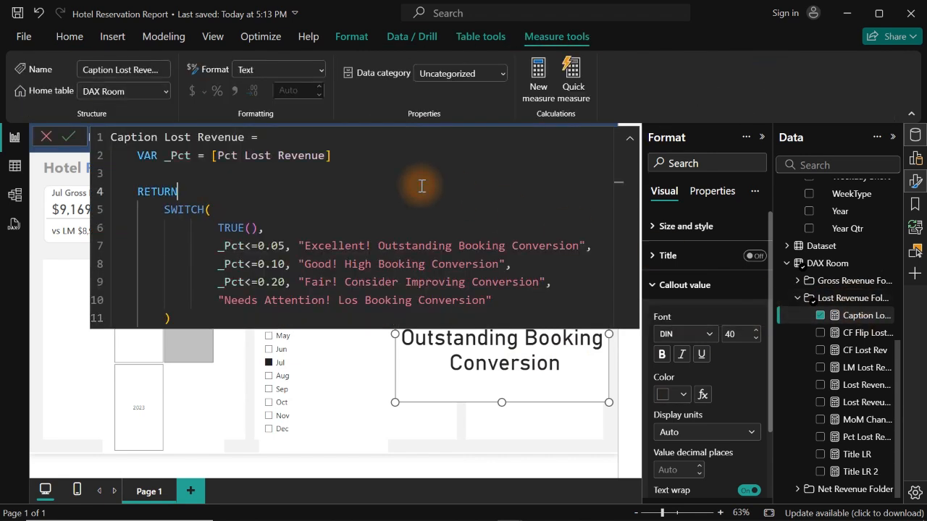
click(421, 186)
key(ctrl+a)
key(ctrl+c)
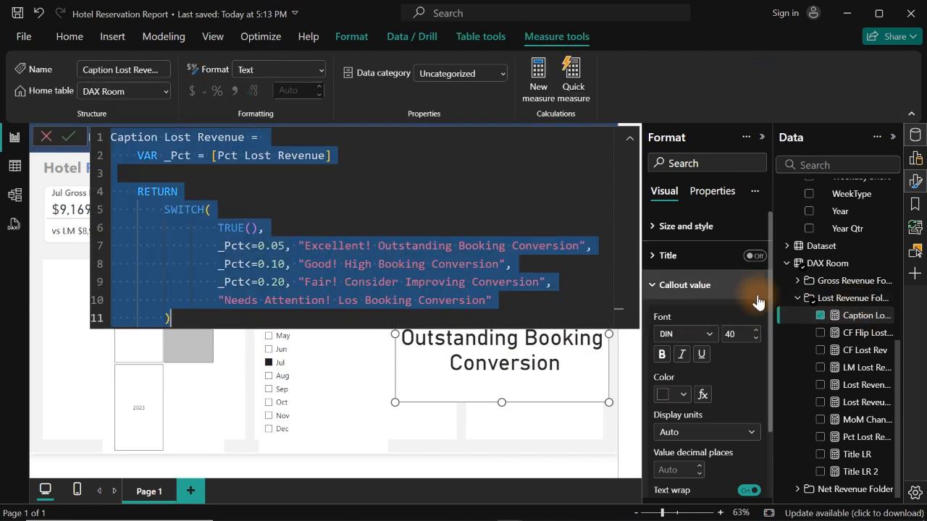
right_click(855, 320)
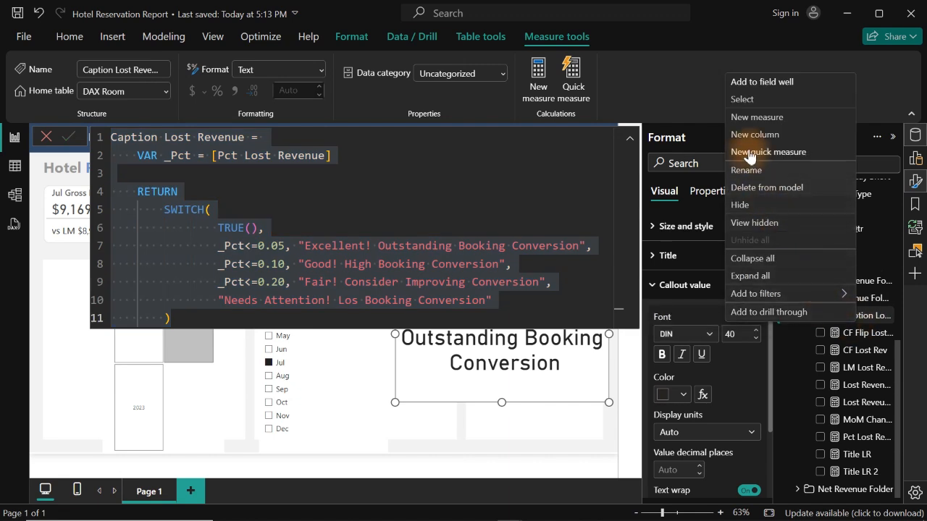
click(753, 118)
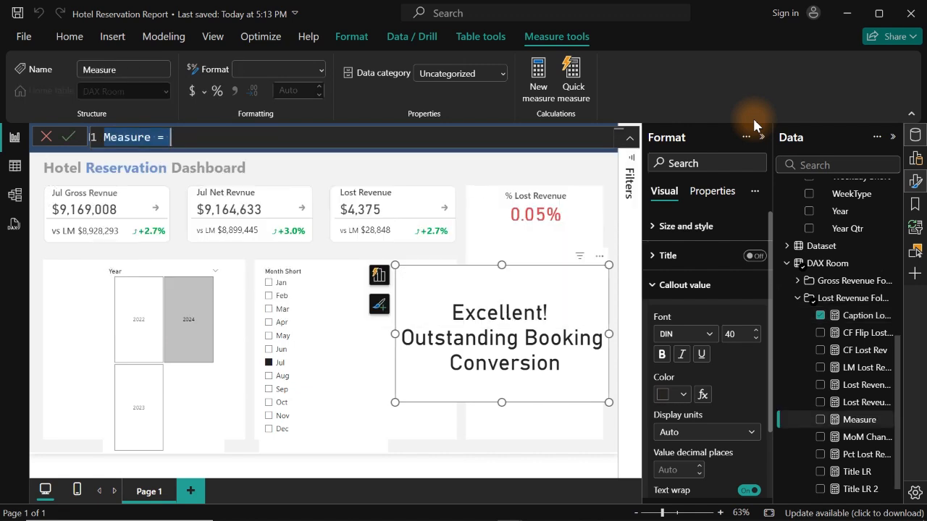
key(ctrl+v)
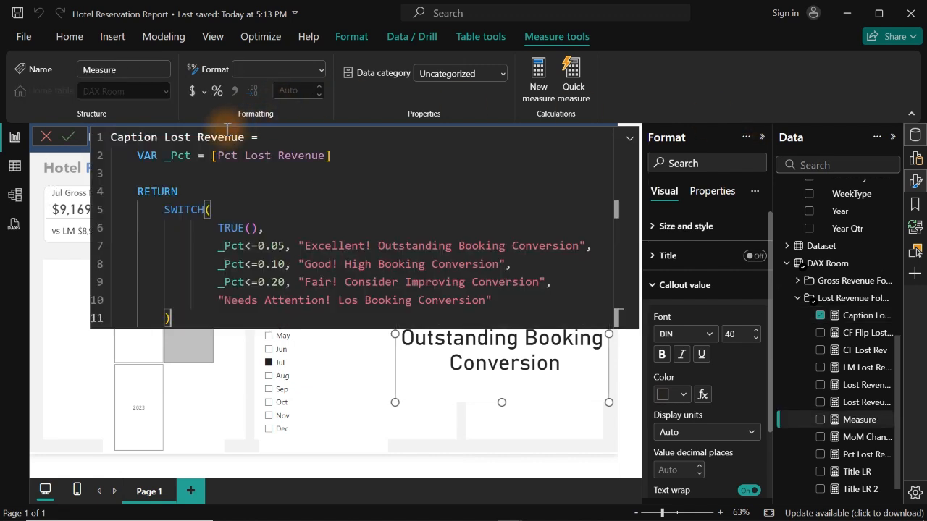
click(112, 137)
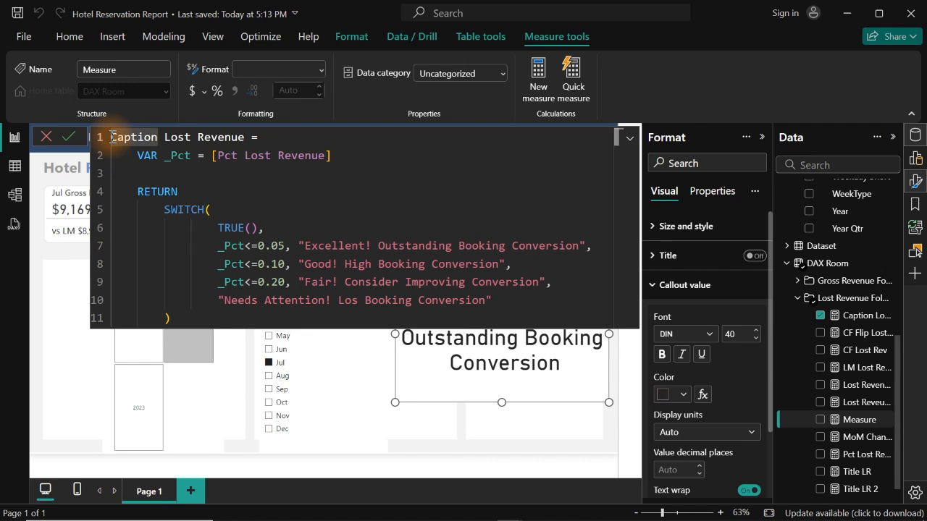
text(CF)
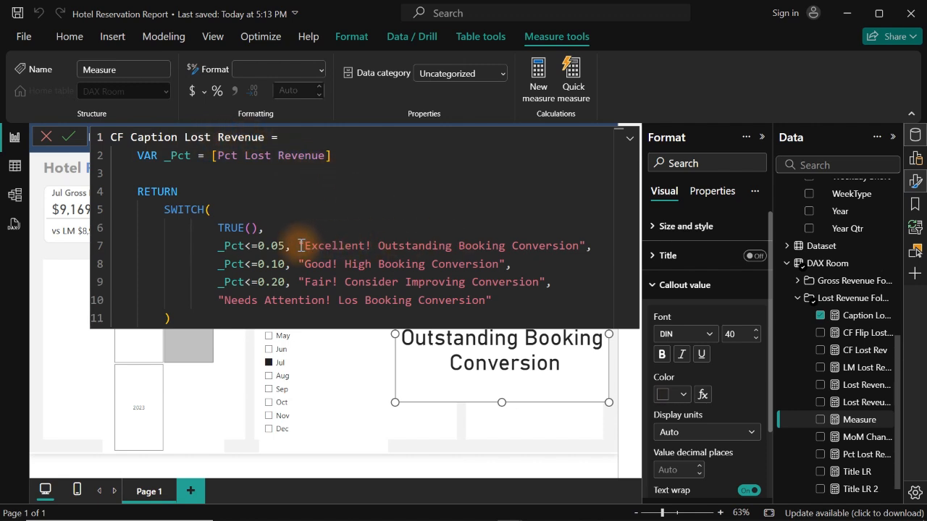
- Replace the "Excellent!" text for _Pct<=0.05 with the colour code "#4caf50"
mouse_move(296, 245)
mouse_down()
mouse_move(593, 247)
mouse_move(304, 246)
mouse_up()
click(579, 246)
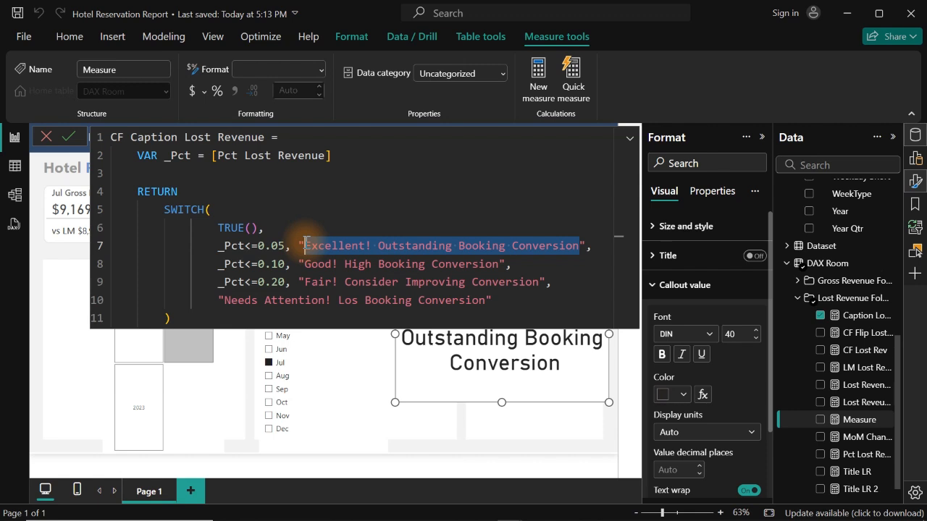
key(BackSpace)
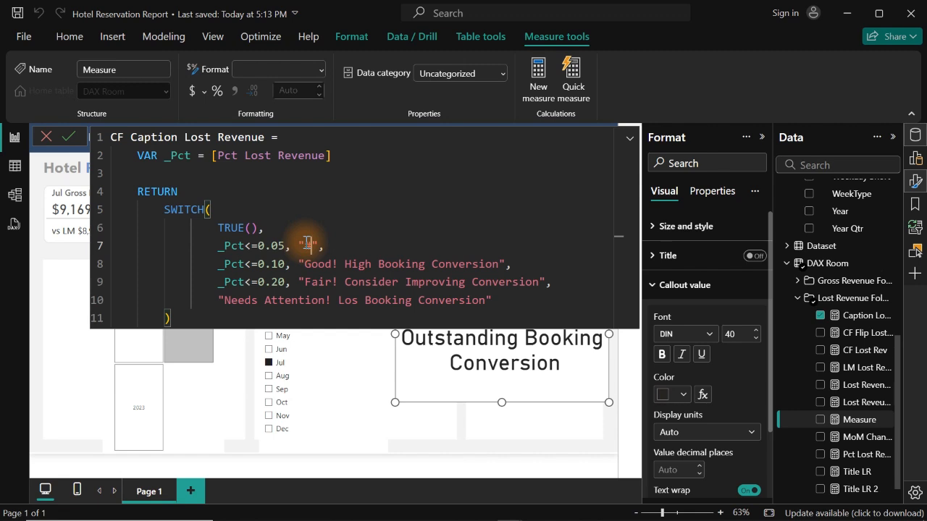
text(4v)
text(af)
key(BackSpace)
key(BackSpace)
key(BackSpace)
text(caf50)
- Replace the "Good!" text for _Pct<=0.10 with the colour code "#bbc4a"
drag(304, 263, 500, 264)
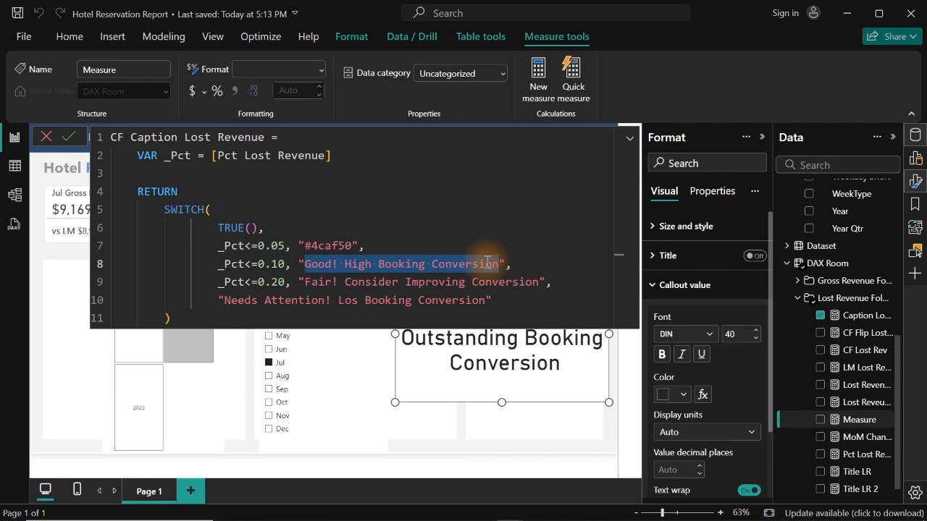
text(#)
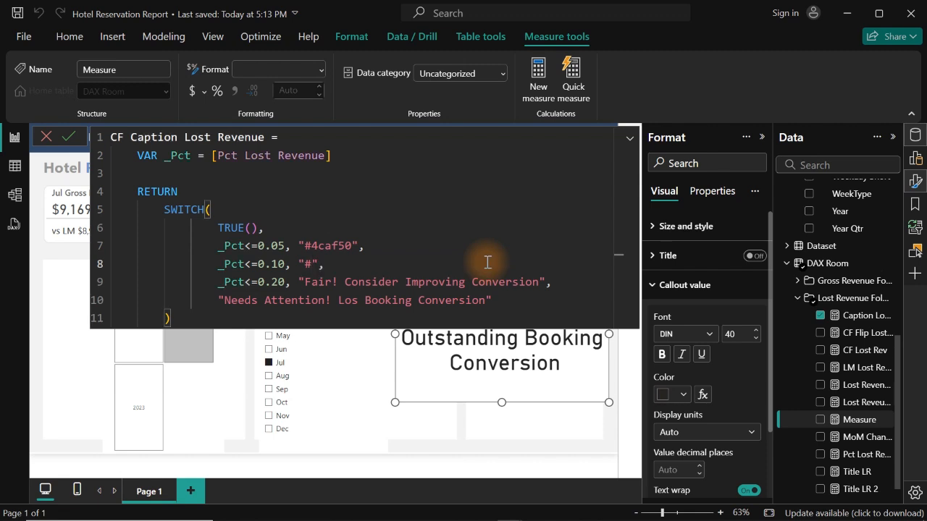
text(bbc4a)
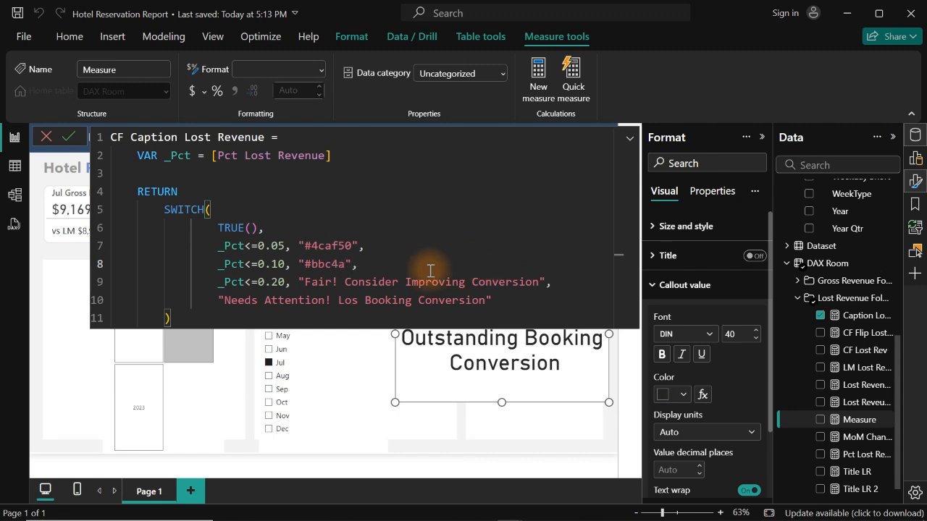
- Replace the "Fair!" text for _Pct<=0.20 with the colour code "#ffc107"
drag(305, 283, 541, 282)
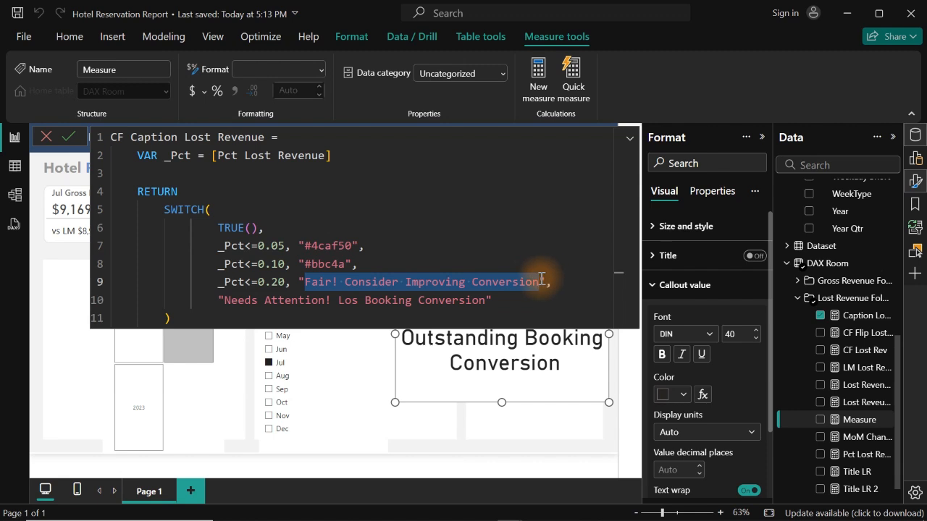
text(#)
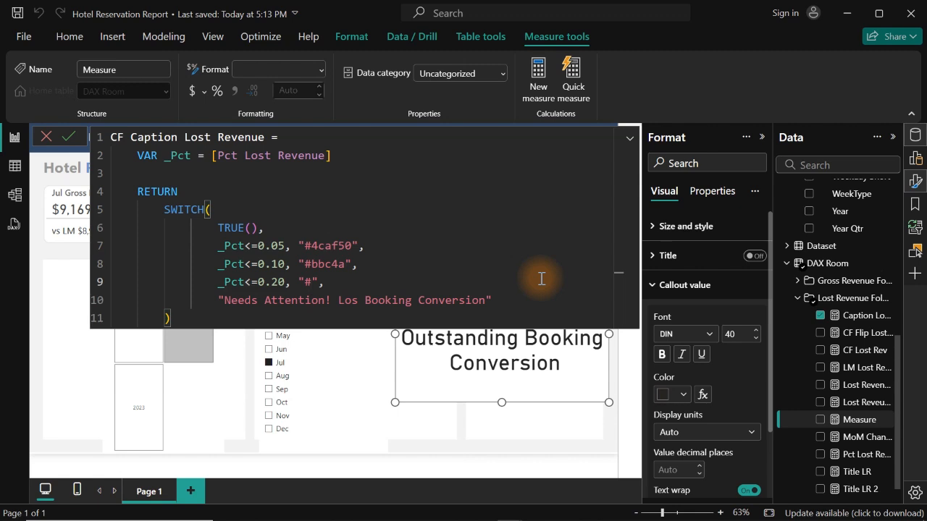
text(ffc107)
- Replace the default "Needs Attention!" text with the colour code "#f44336" and commit the CF Caption Lost Revenue measure
drag(485, 300, 225, 300)
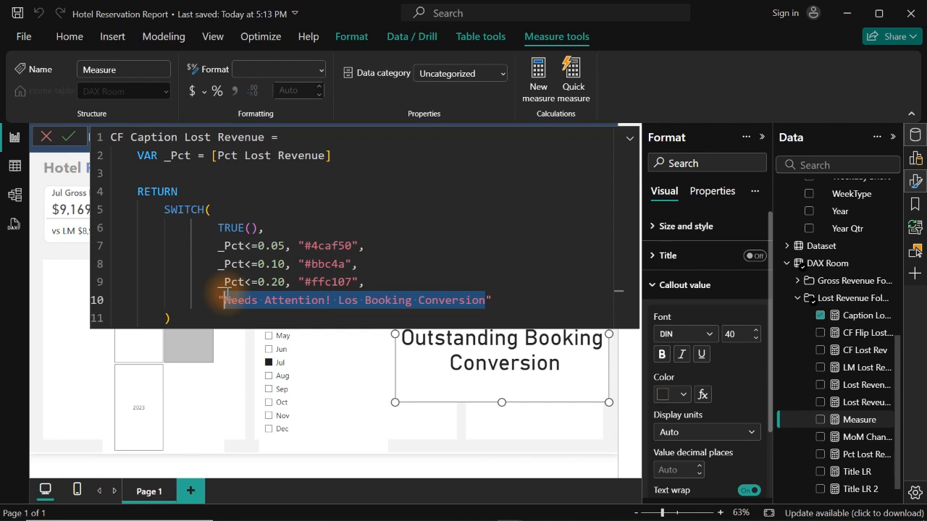
key(BackSpace)
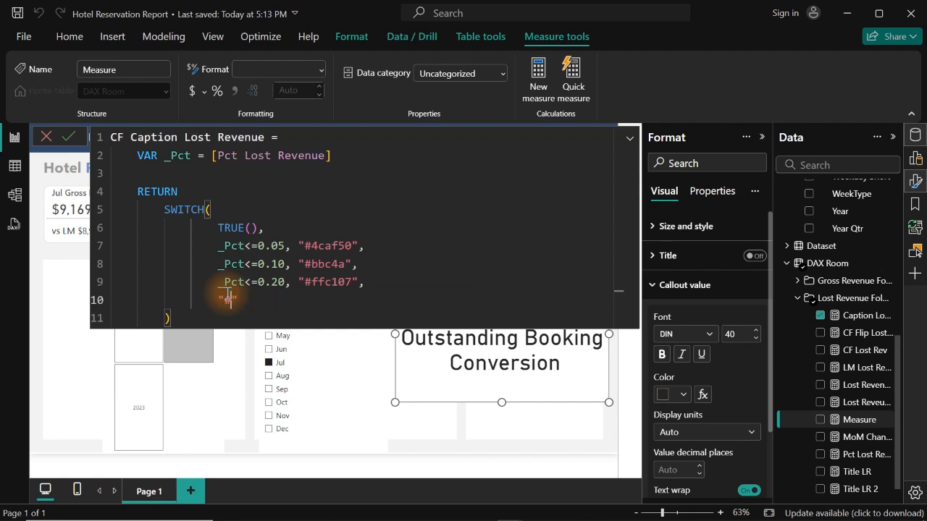
text(#f44336)
key(Return)
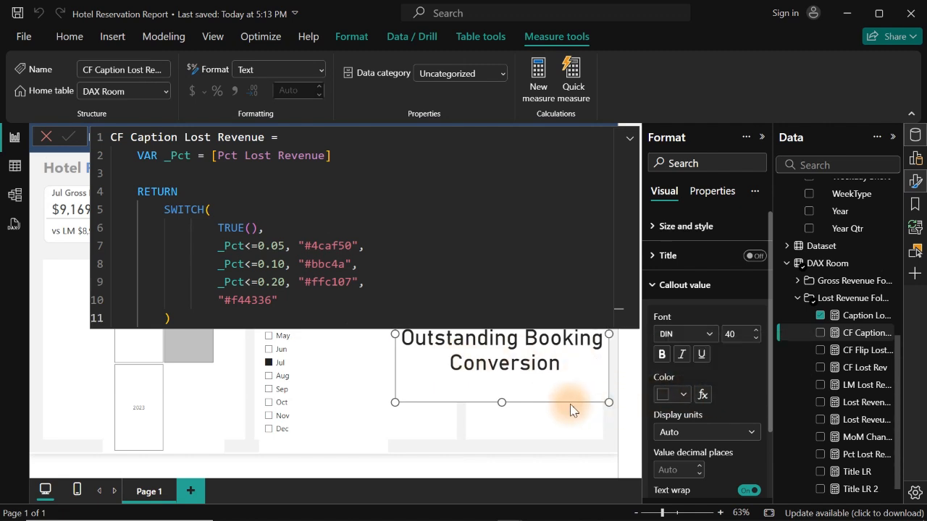
- Move the caption card slightly down and left, and format its callout colour by field value using CF Caption Lost Revenue
drag(553, 384, 531, 425)
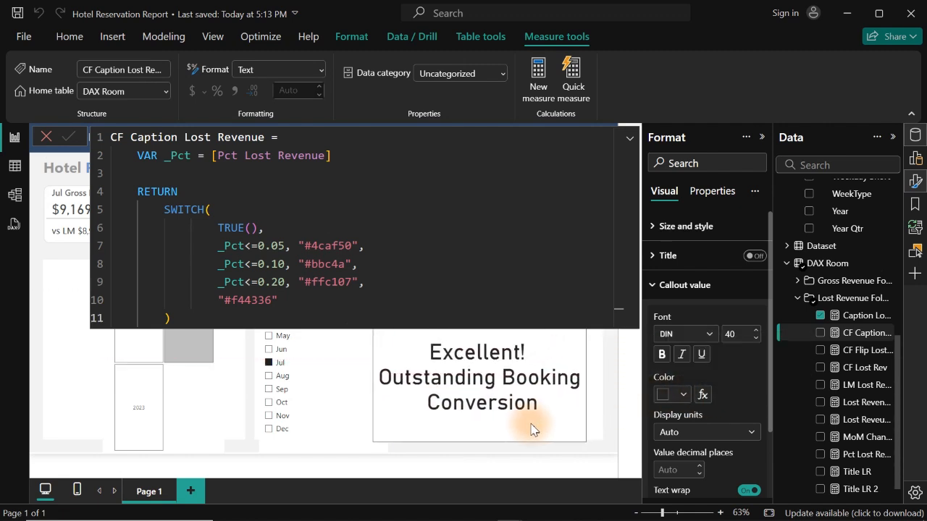
click(701, 394)
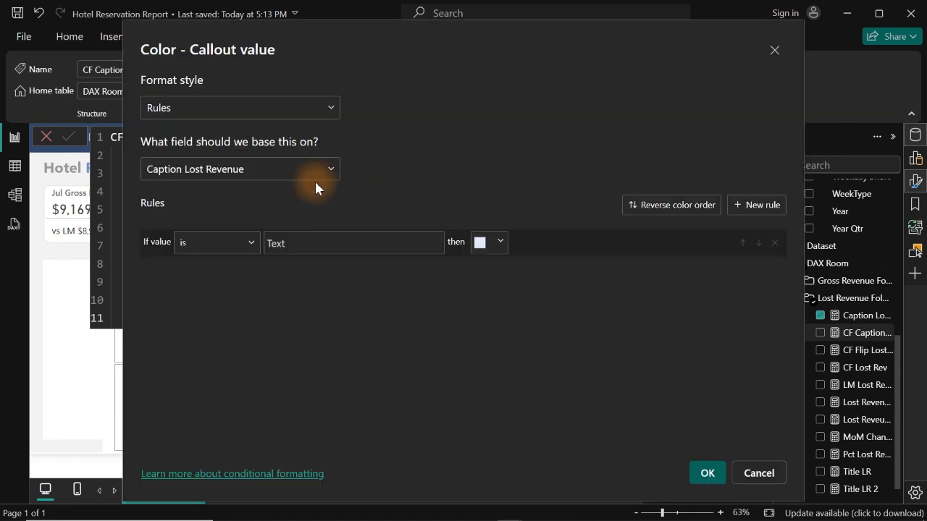
click(255, 115)
click(187, 179)
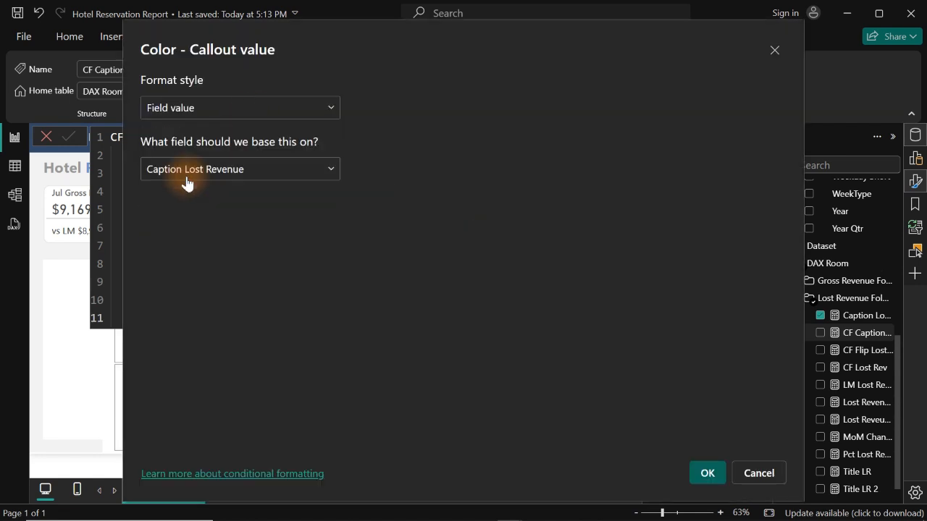
click(233, 171)
text(cf)
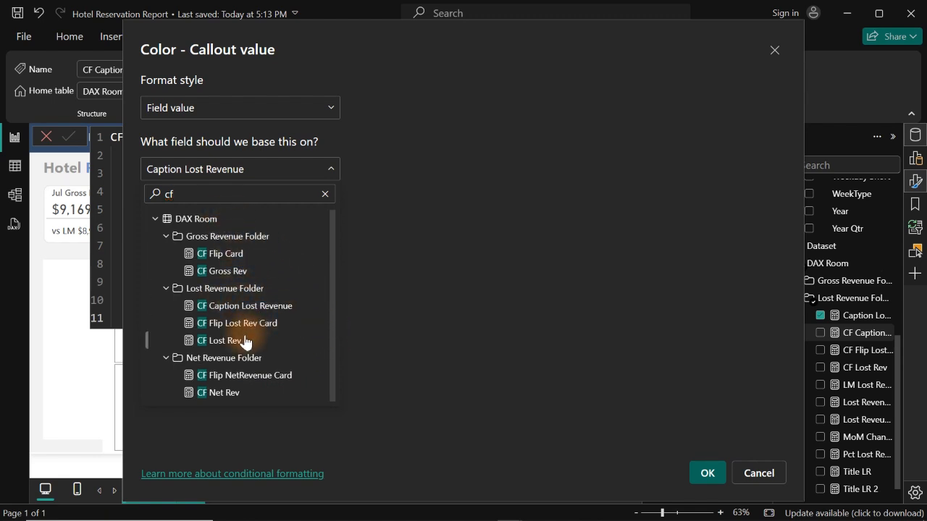
click(230, 307)
click(707, 473)
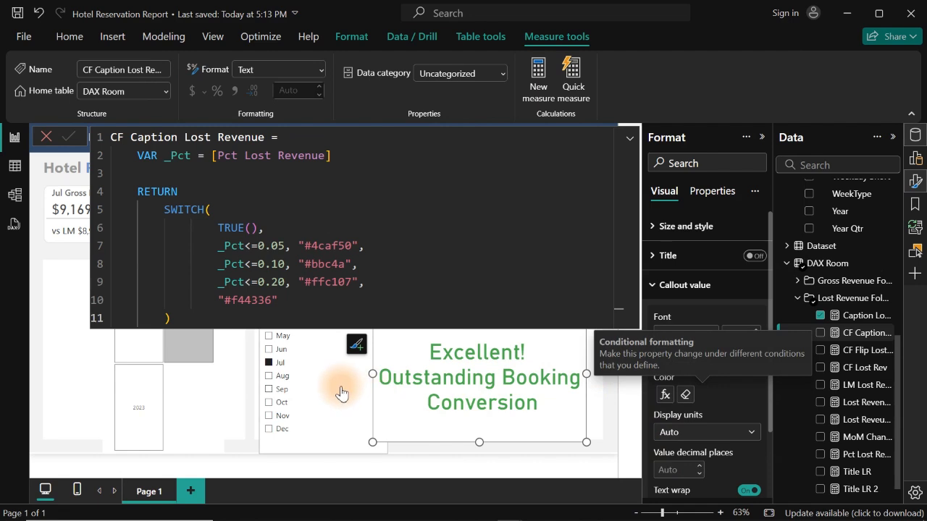
- Test the caption's conditional colour by filtering the report to May
click(408, 456)
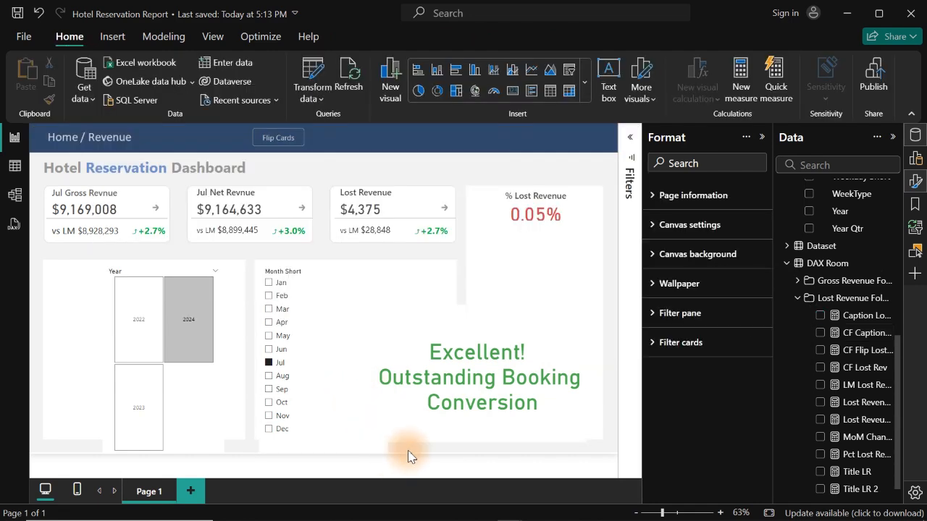
click(279, 338)
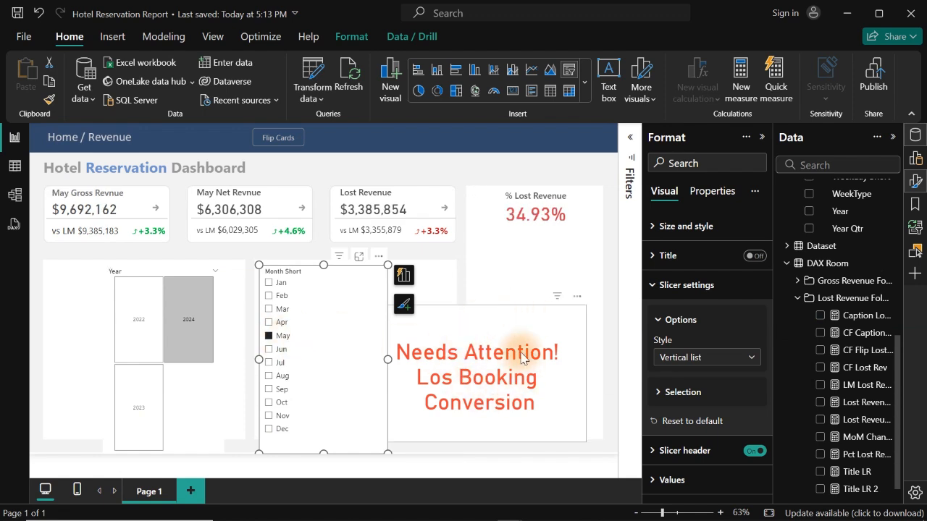
- Copy the hex code #D64550 from the callout value colour of the % Lost Revenue card
click(523, 215)
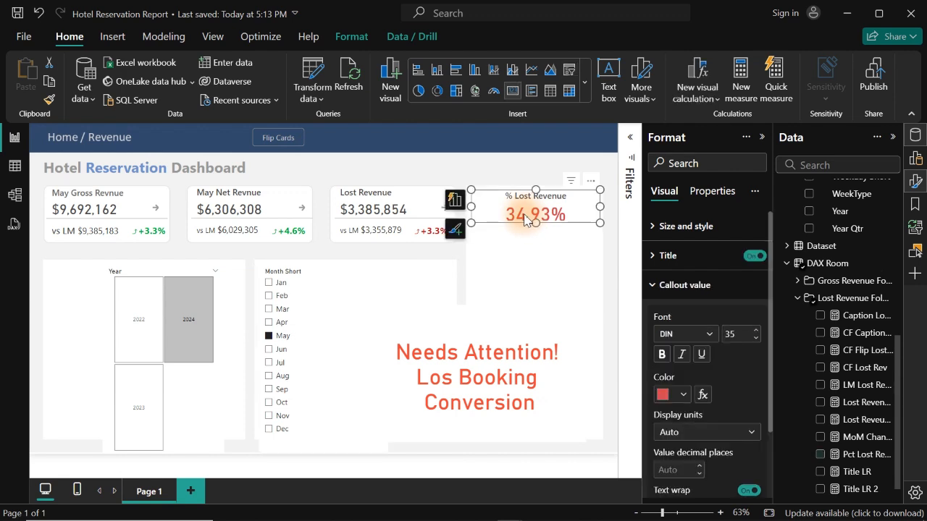
click(679, 393)
click(693, 361)
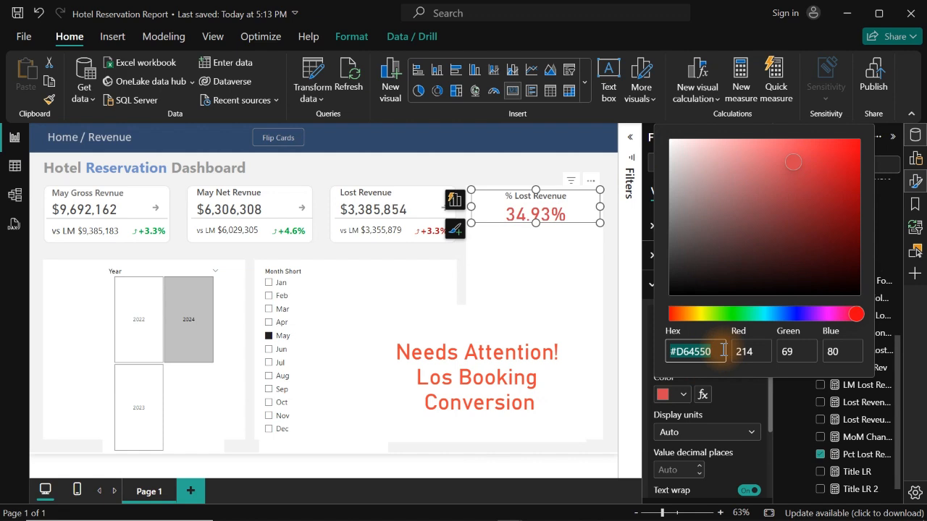
click(852, 408)
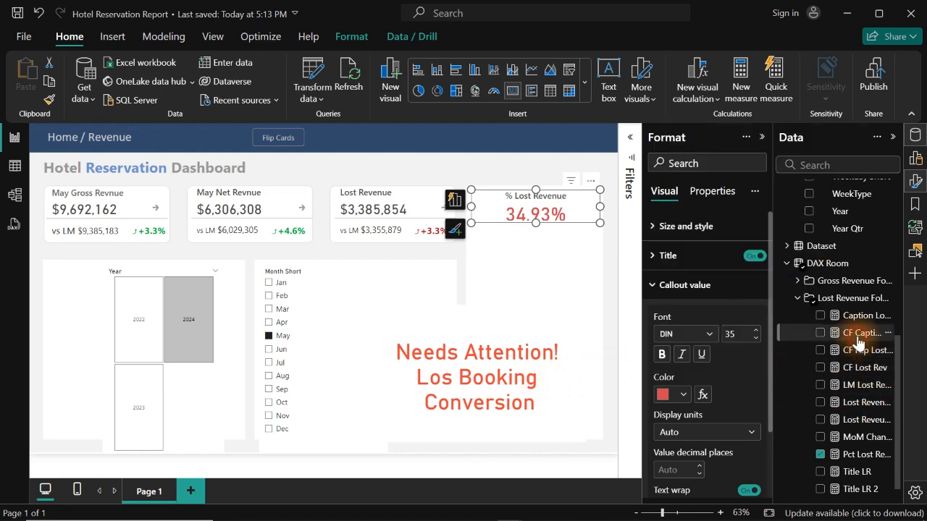
- Replace the default colour in the CF Caption Lost Revenue measure with "#D64550" and commit the formula
click(858, 334)
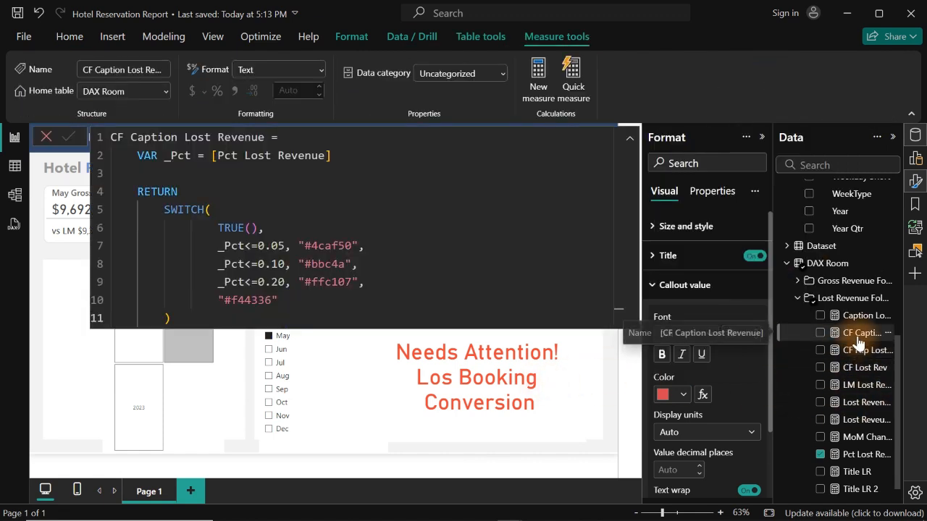
double_click(256, 301)
text(#D64550)
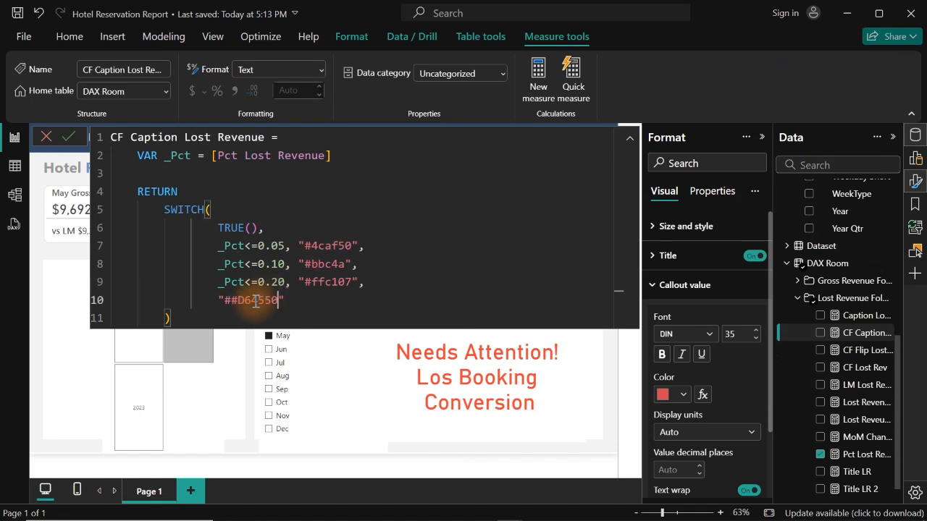
click(230, 301)
key(BackSpace)
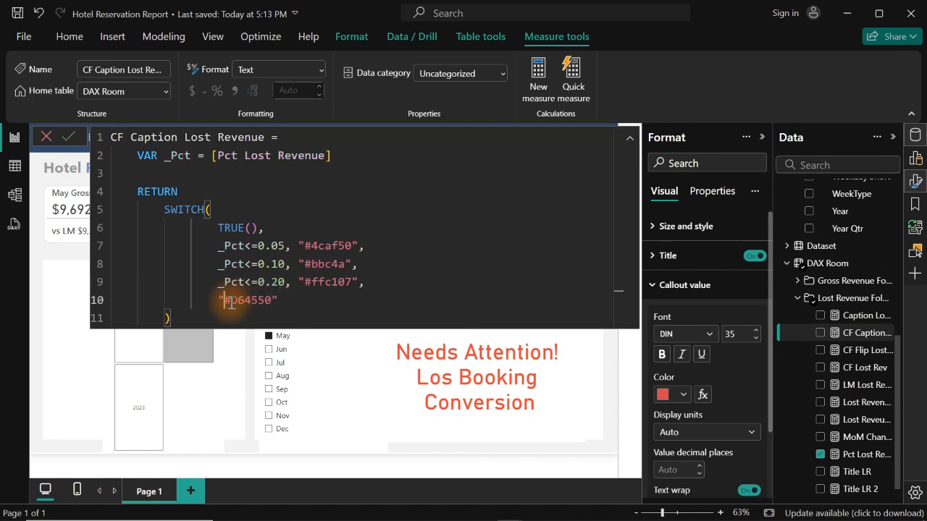
click(299, 300)
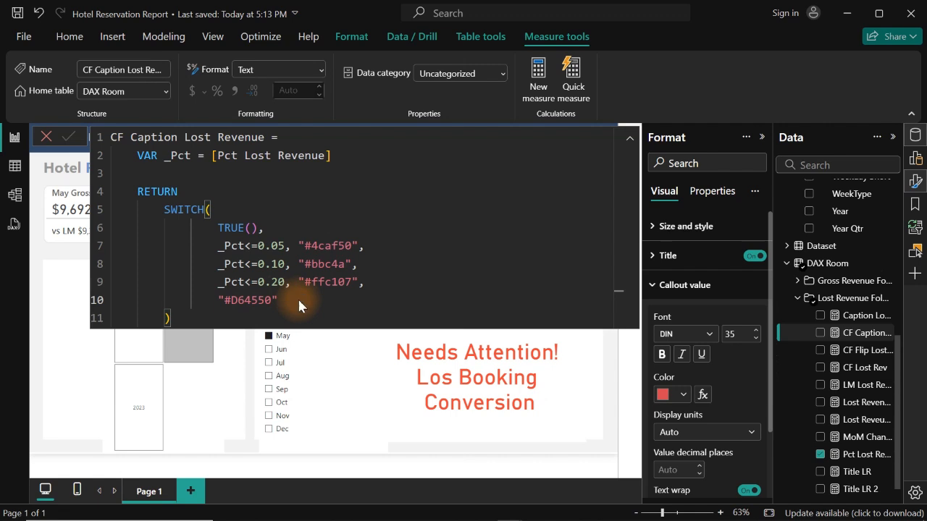
key(Return)
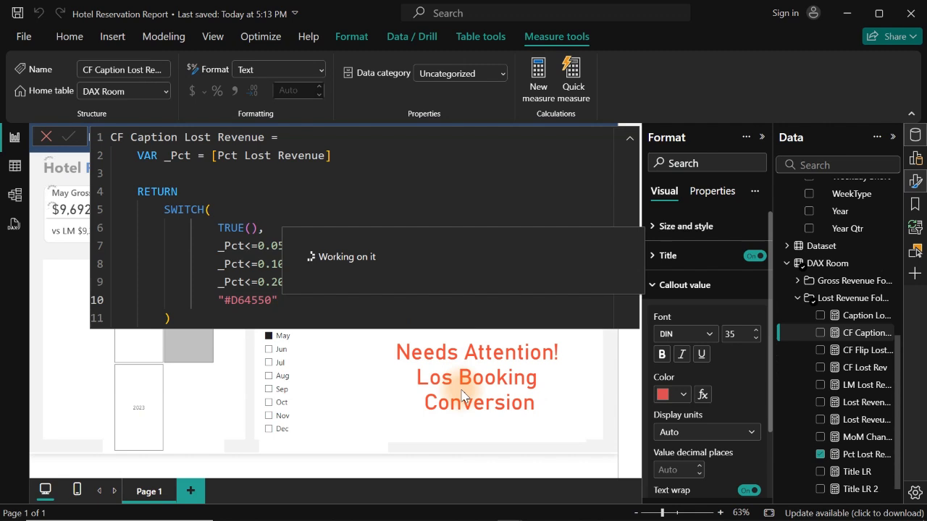
- Filter the report to Sep and set the caption card's callout font size to 16
click(356, 389)
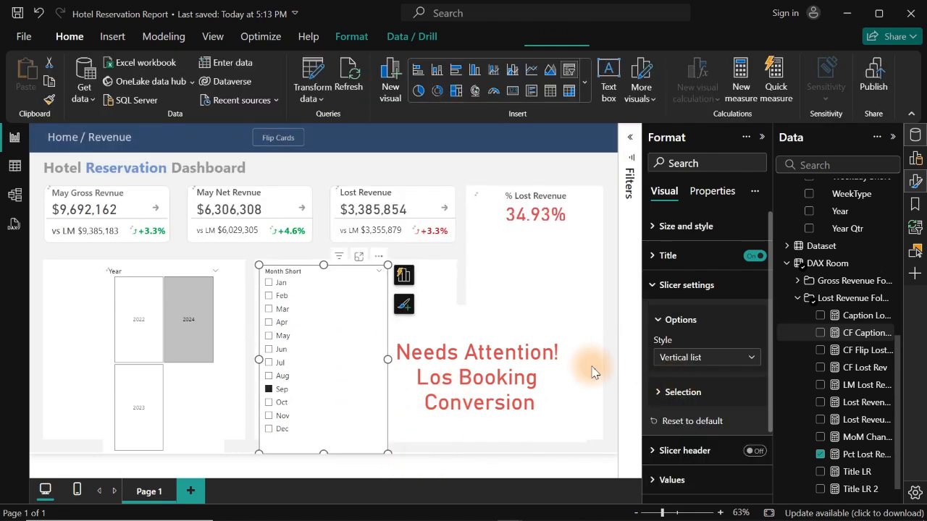
click(535, 370)
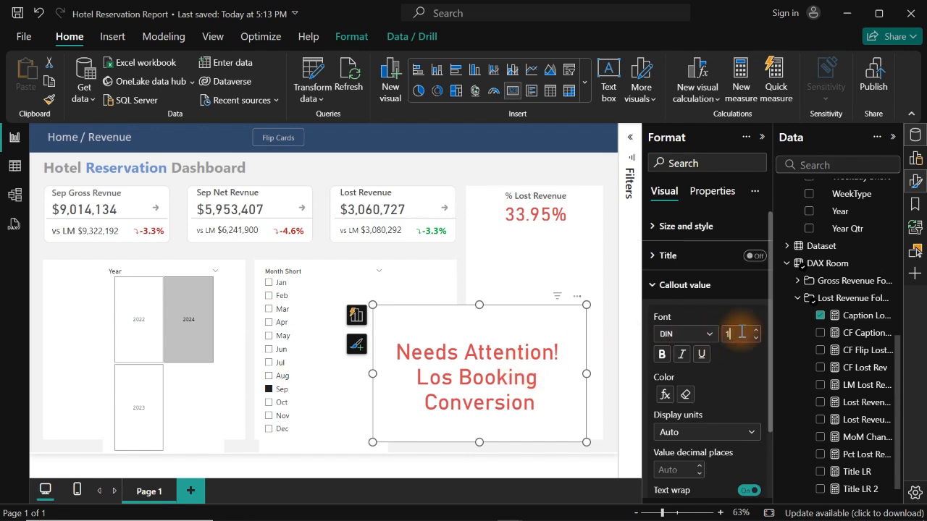
key(Return)
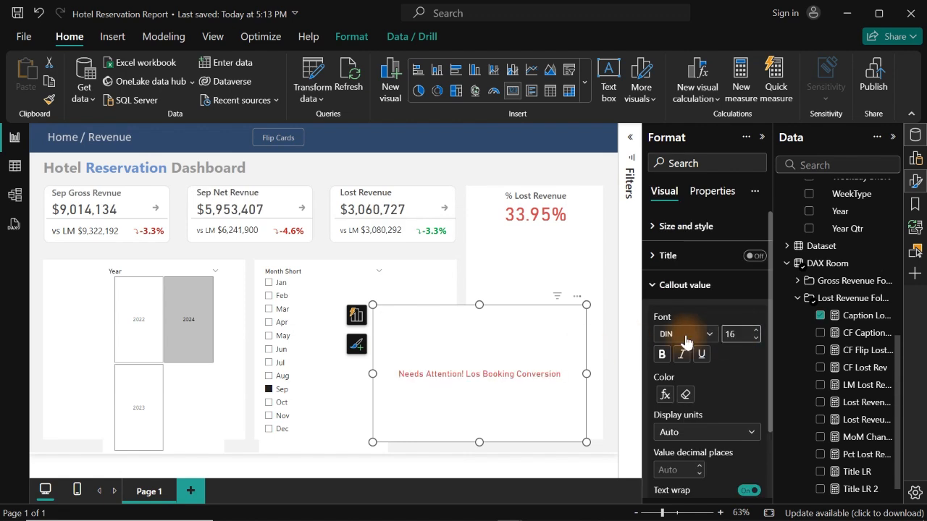
- Shrink the caption card to fit its two-line message and place it directly under the % Lost Revenue value
drag(585, 442, 510, 342)
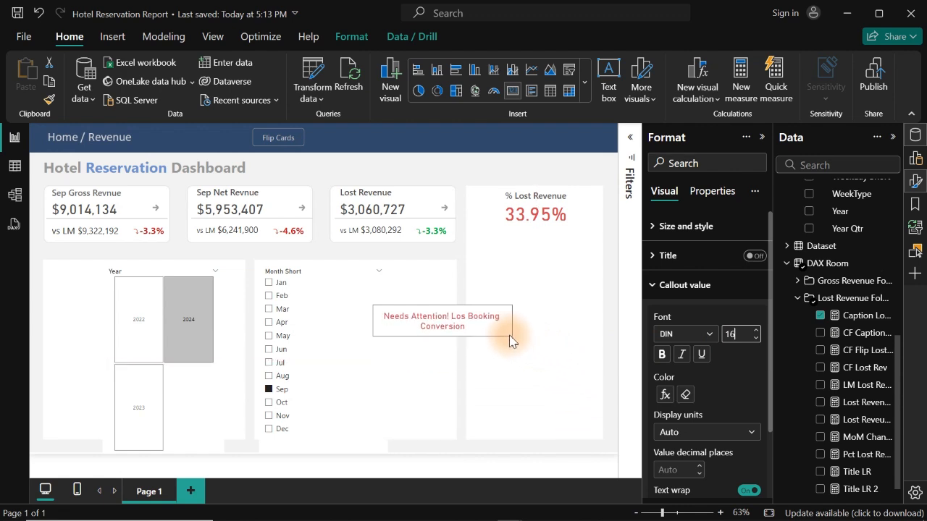
drag(428, 325, 520, 242)
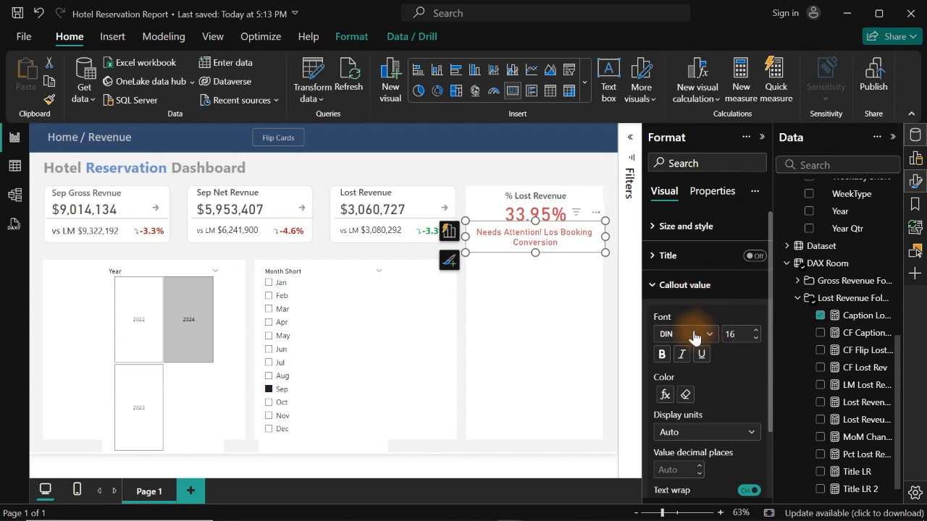
click(491, 169)
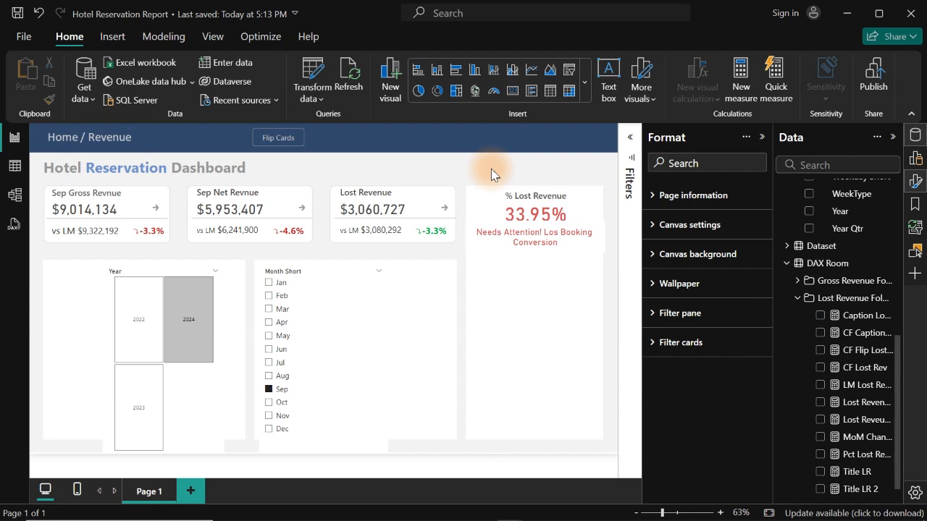
- Insert a line shape and flatten it into a horizontal divider across the % Lost Revenue panel, just below the caption
click(115, 36)
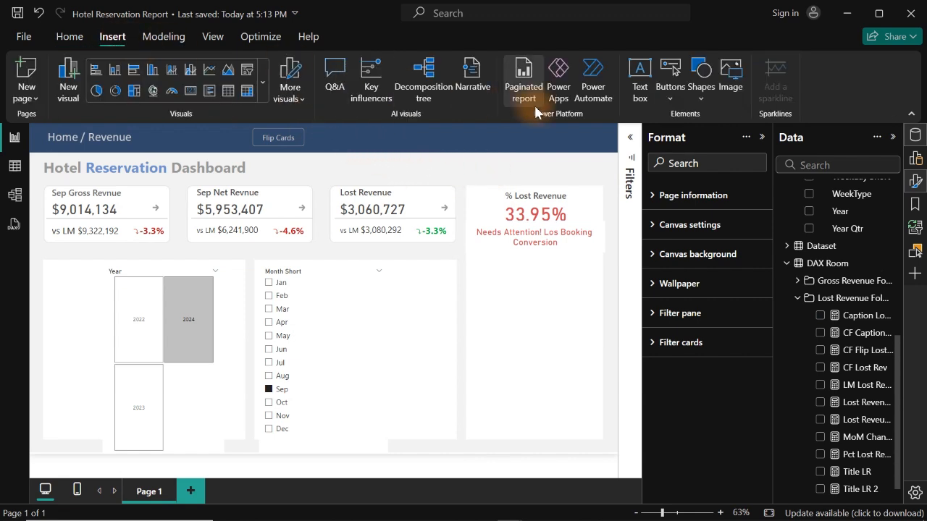
click(701, 91)
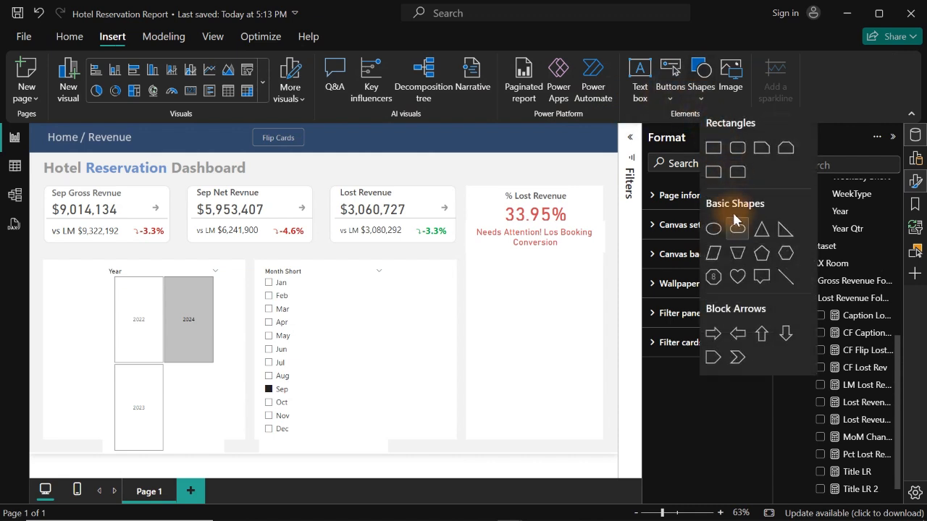
click(788, 286)
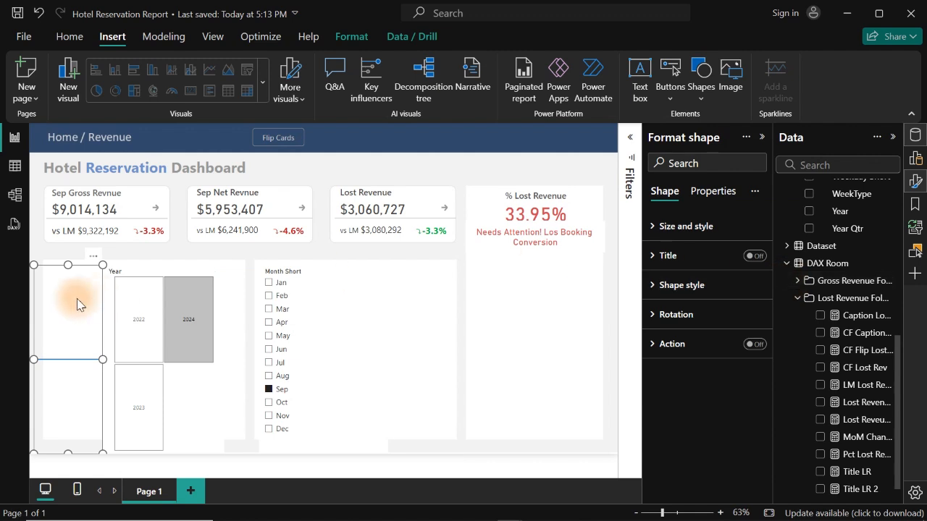
drag(77, 298, 528, 241)
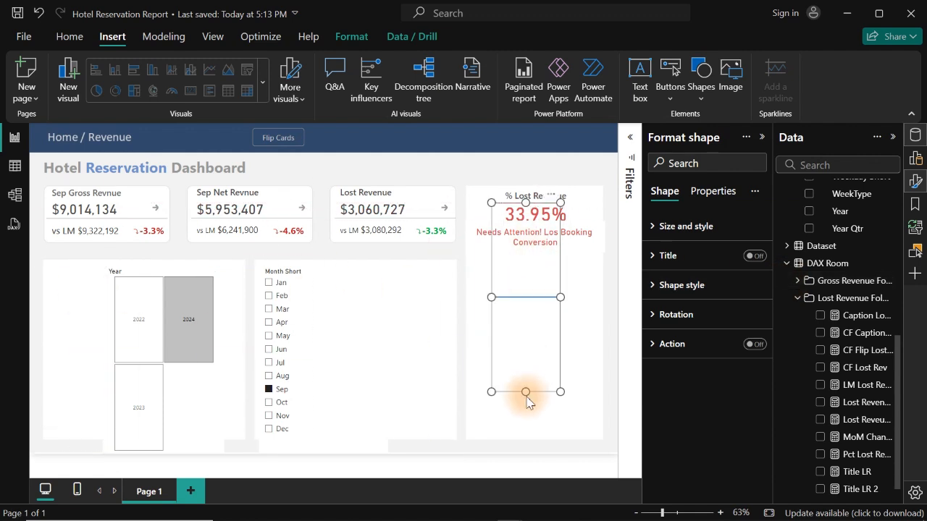
drag(525, 202, 602, 257)
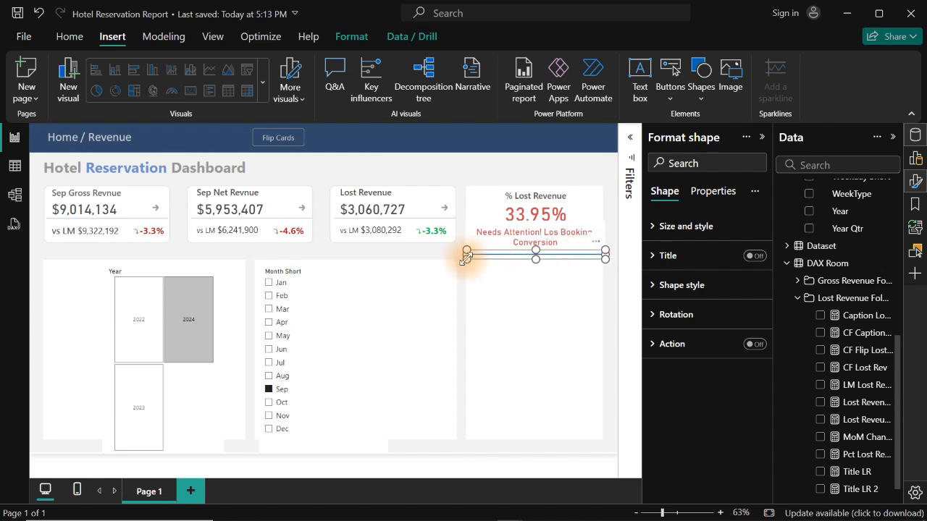
drag(466, 259, 460, 257)
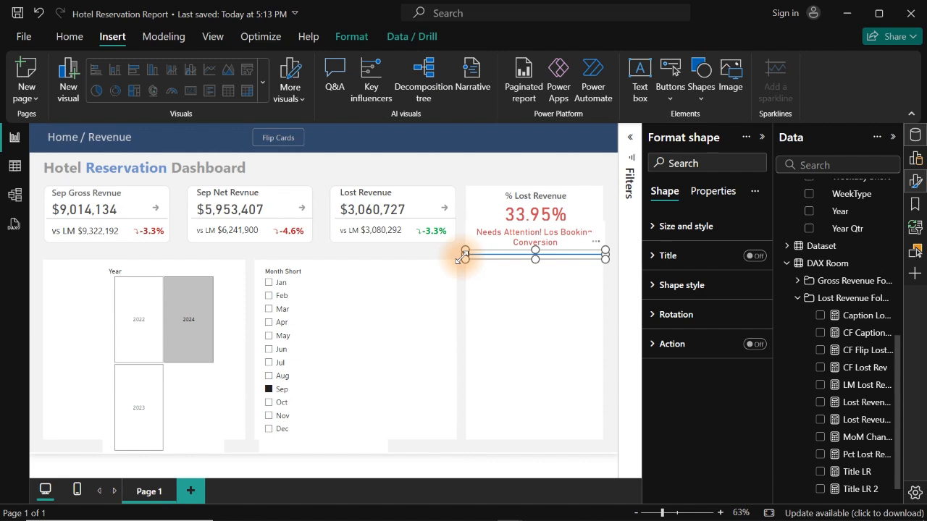
click(508, 257)
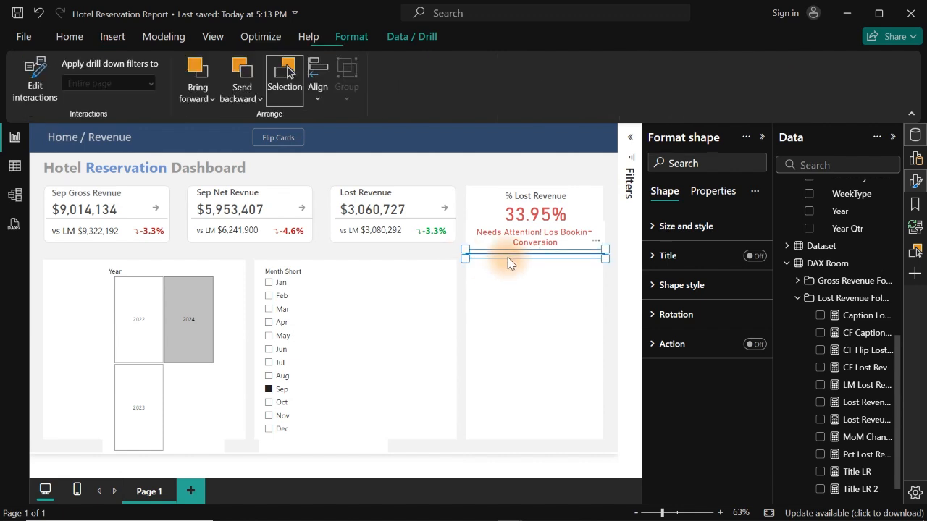
- Set the divider line's border width to 5 px with 0% transparency
click(681, 287)
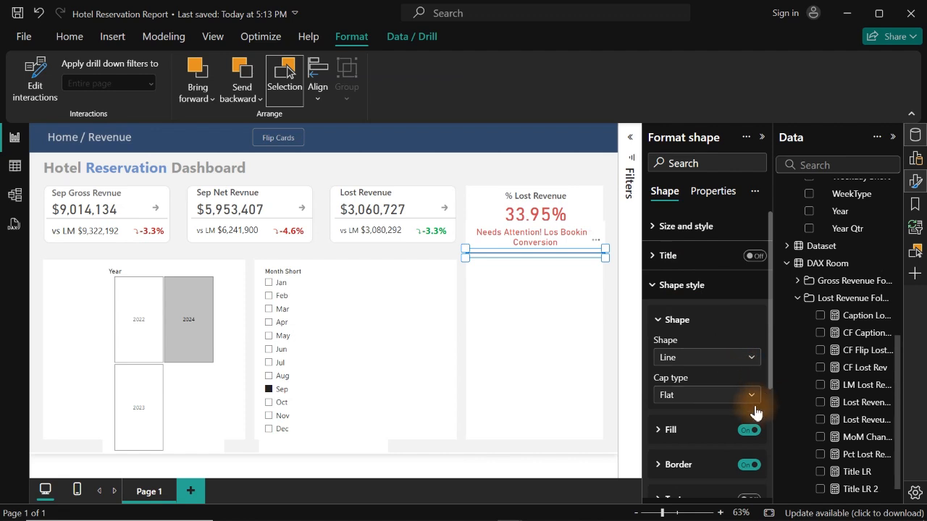
drag(769, 393, 755, 437)
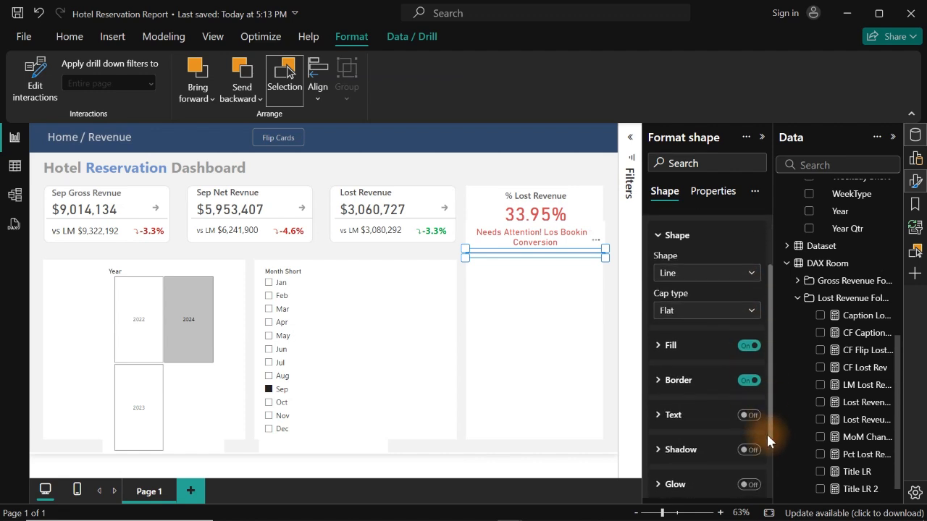
click(662, 382)
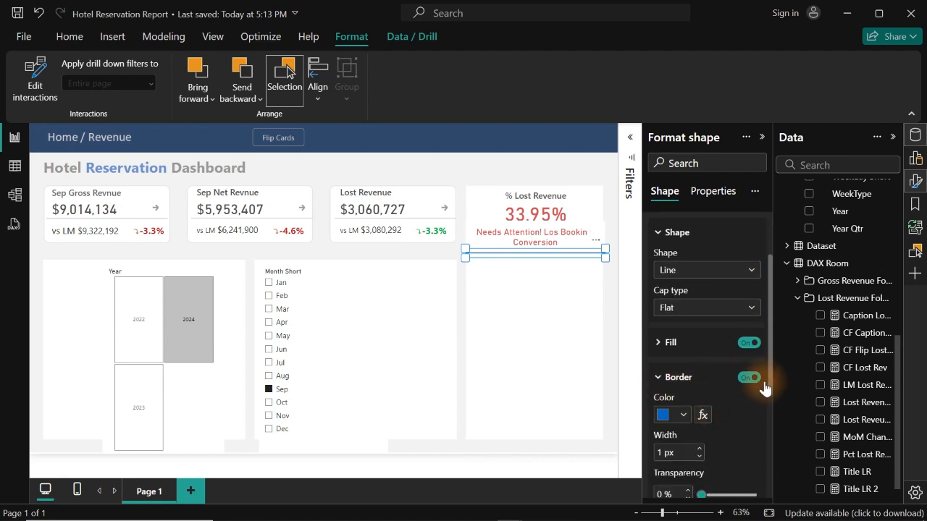
drag(770, 379, 769, 393)
scroll(769, 393, down, 3)
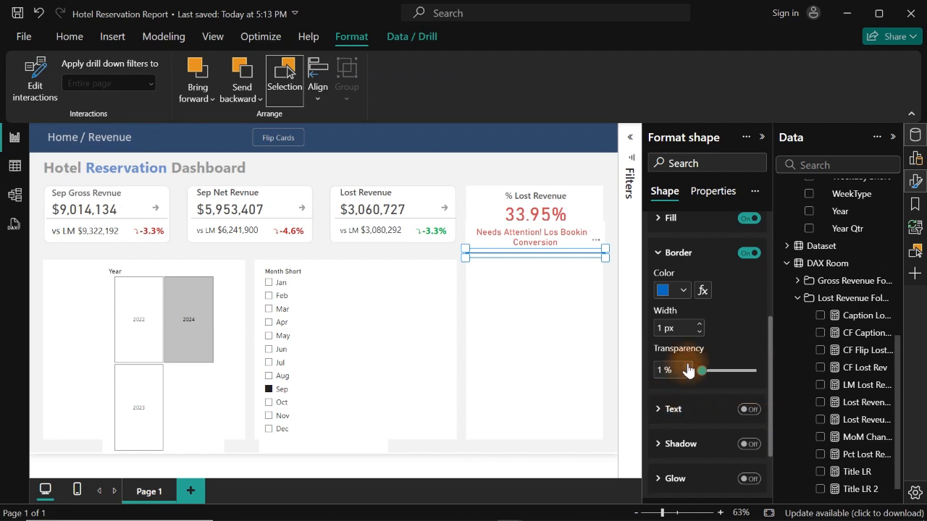
click(688, 374)
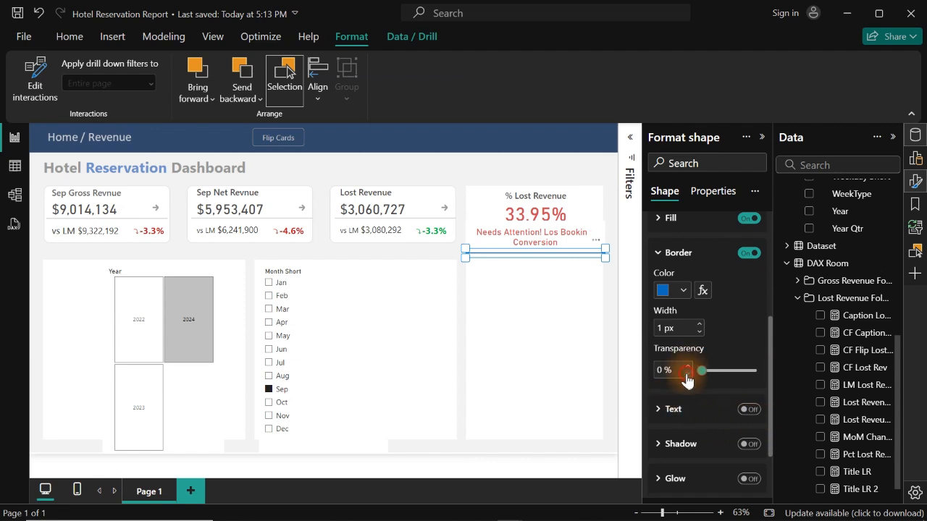
click(702, 325)
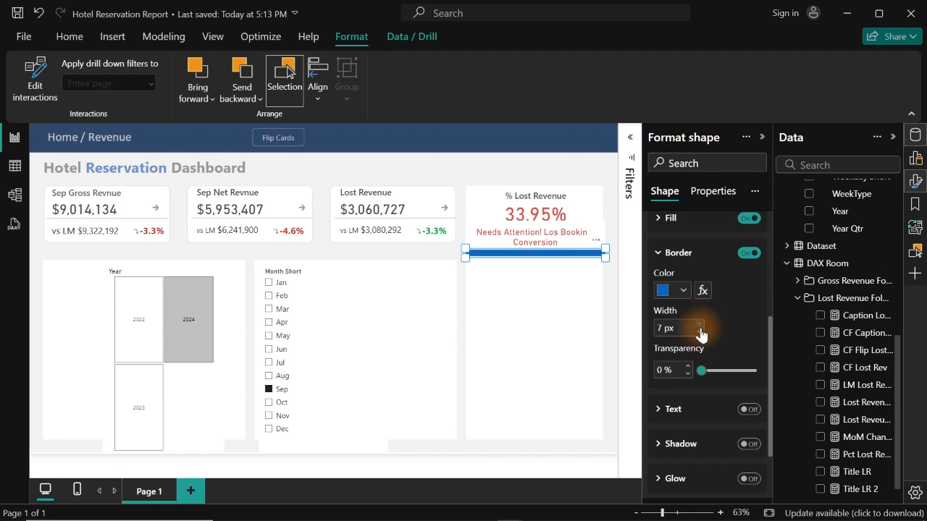
click(664, 328)
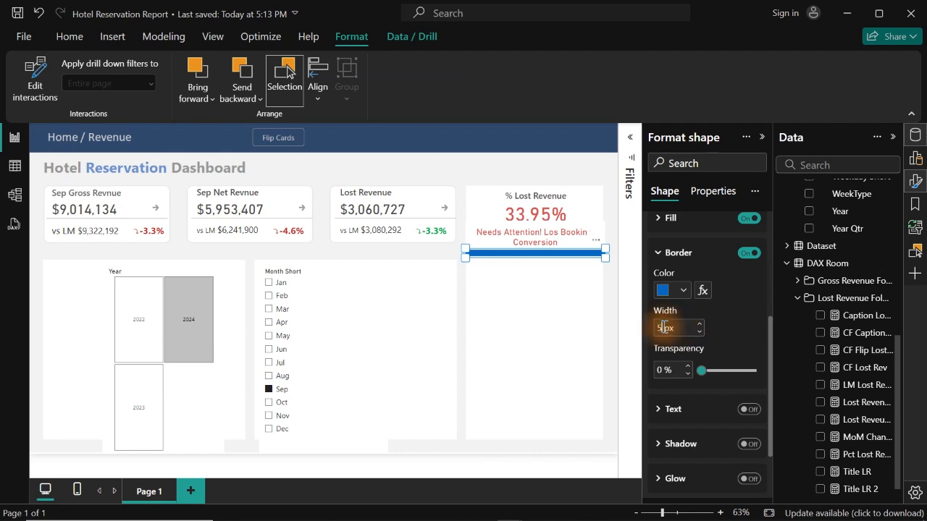
text(5)
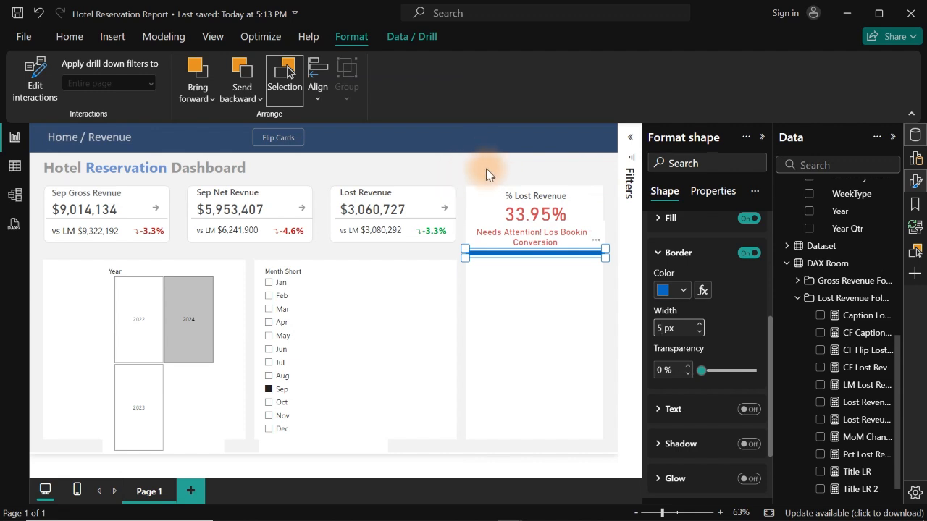
- Change the divider line's border colour to light grey to blend with the page background
click(683, 289)
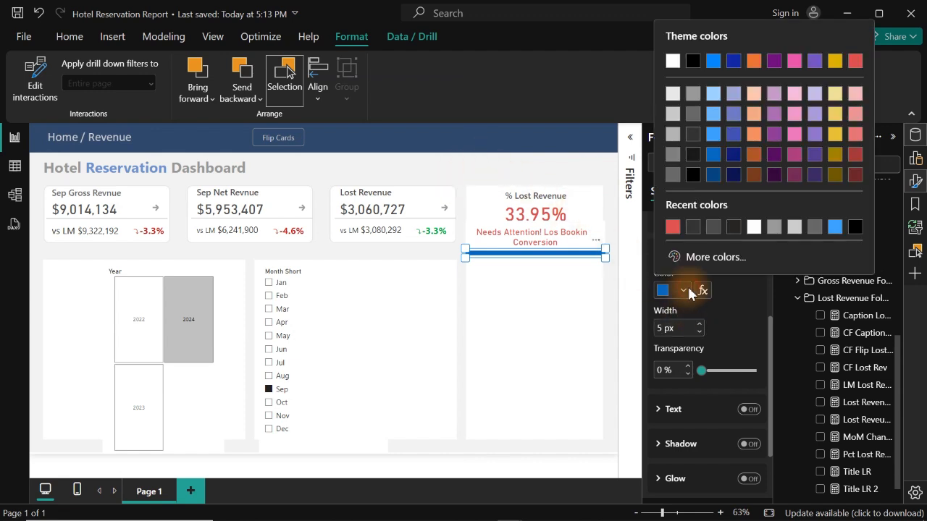
click(673, 61)
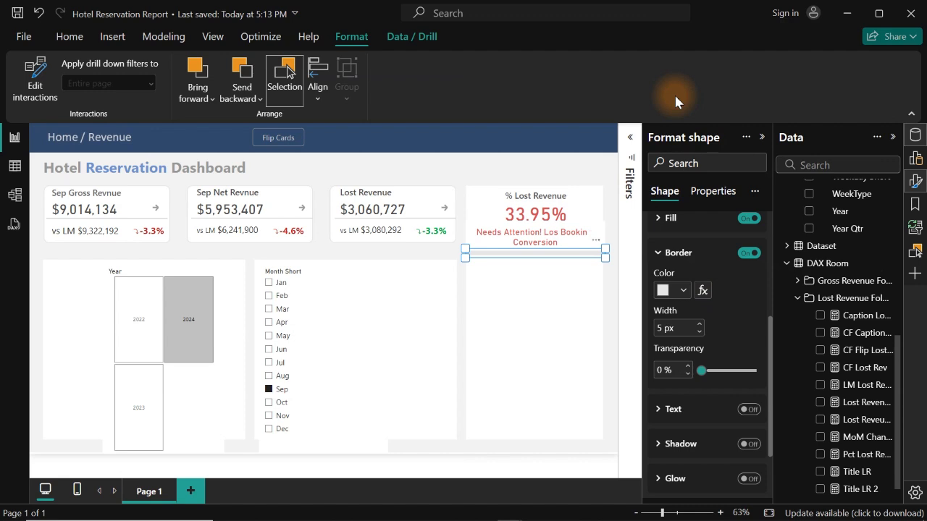
click(489, 165)
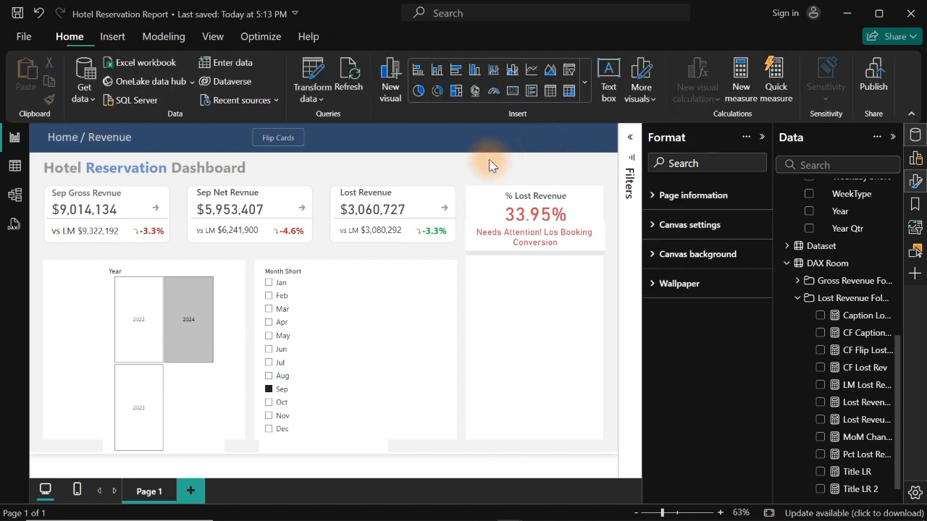
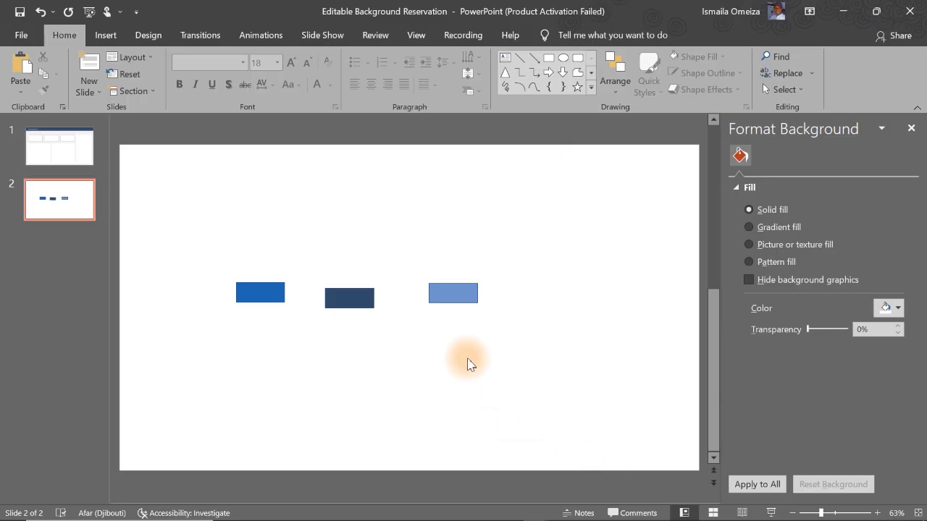
- Switch to PowerPoint and copy the slide background's hex colour code, #F2F2F2, without changing the background
click(70, 145)
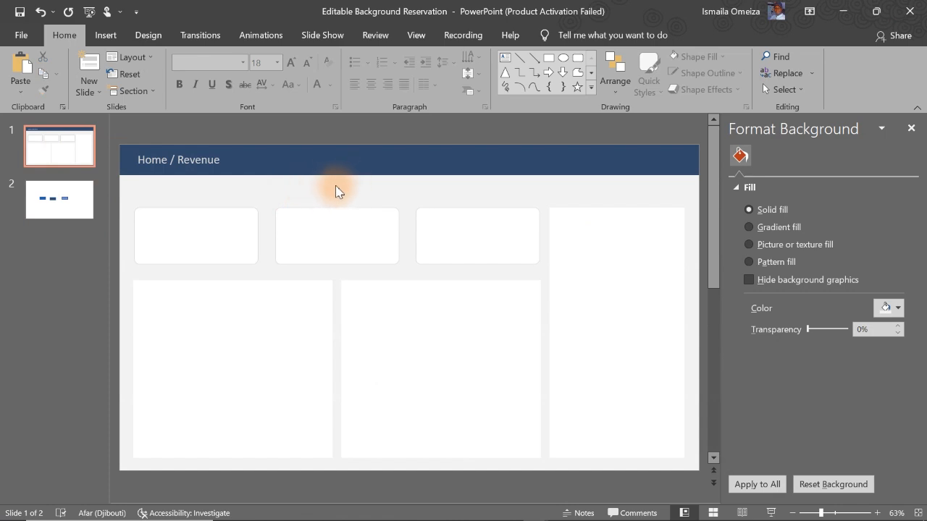
click(333, 186)
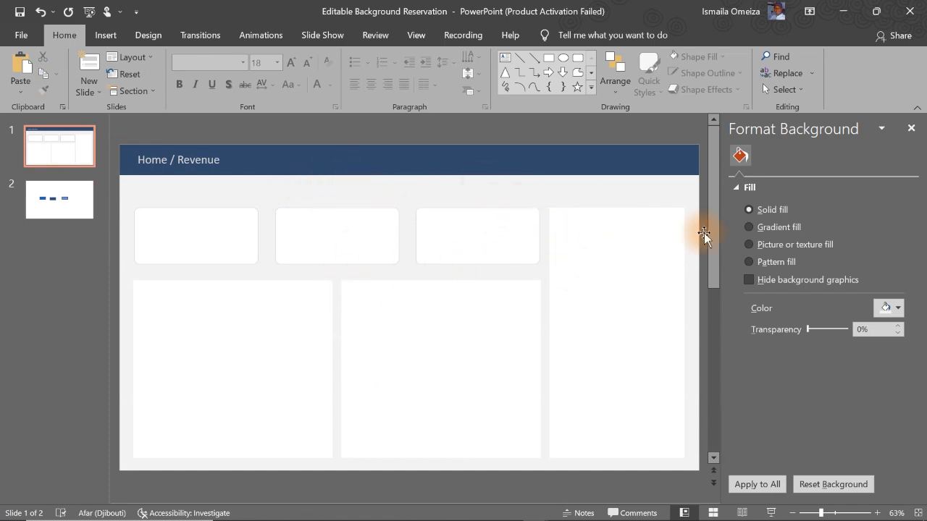
click(882, 307)
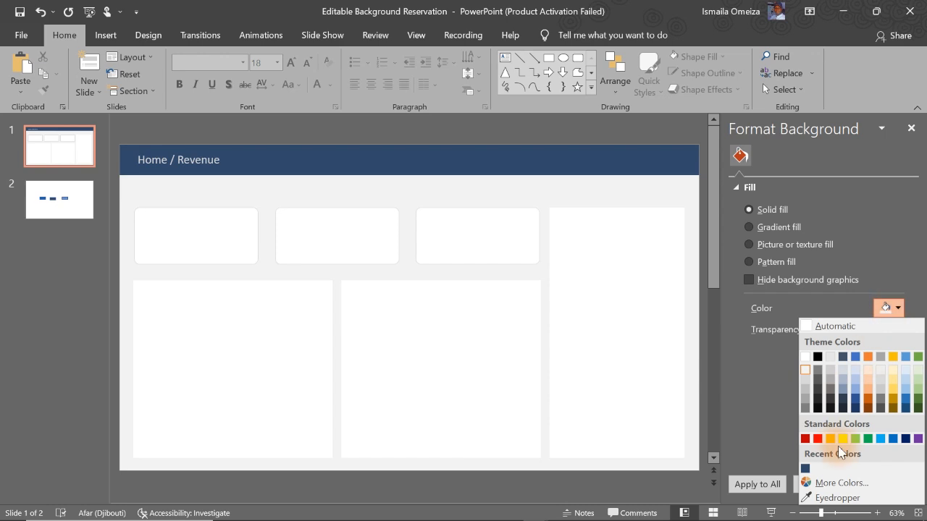
click(840, 482)
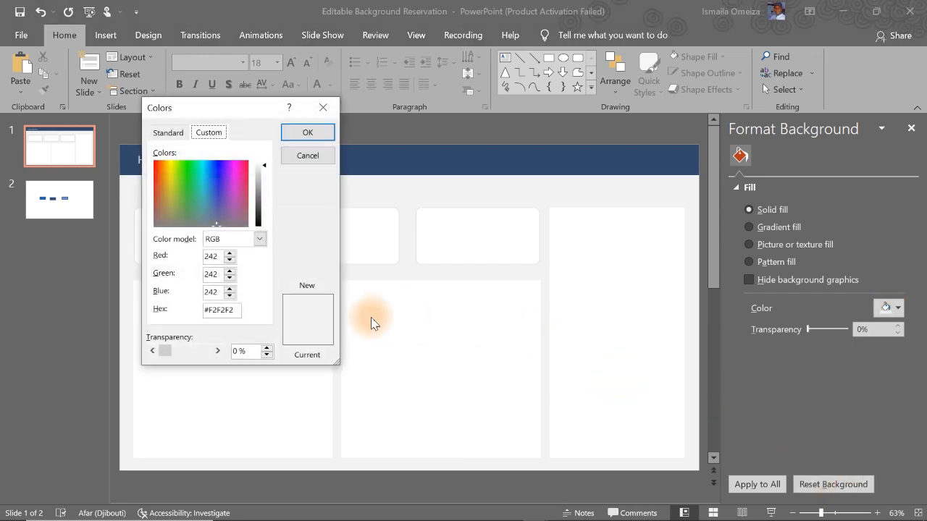
drag(239, 310, 191, 309)
key(ctrl+c)
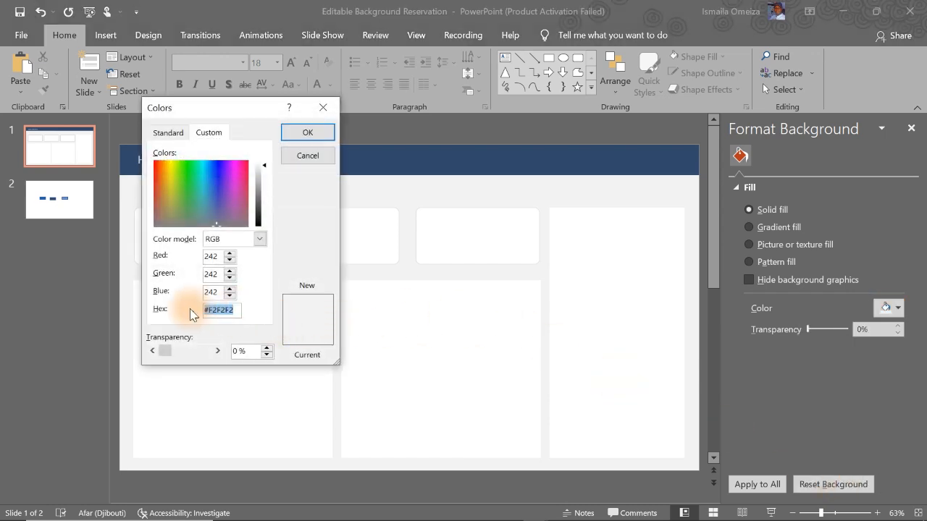
click(293, 155)
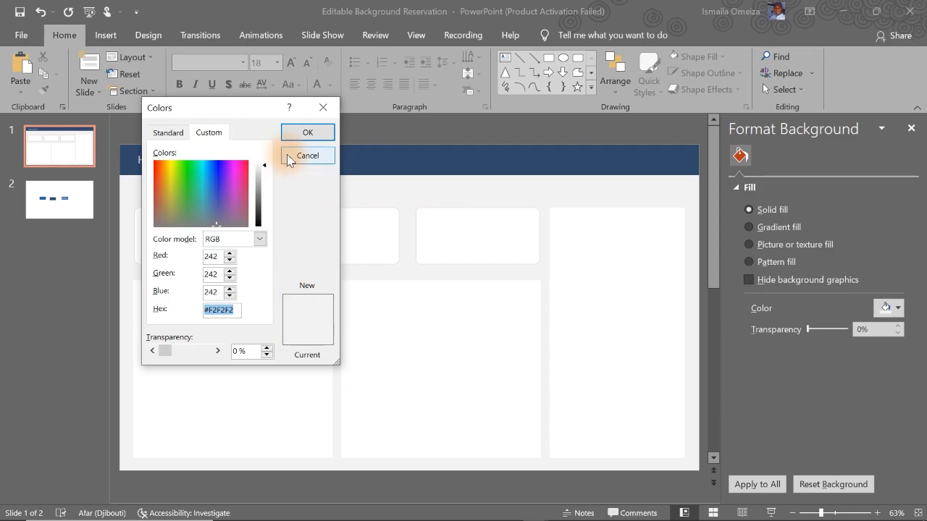
click(842, 14)
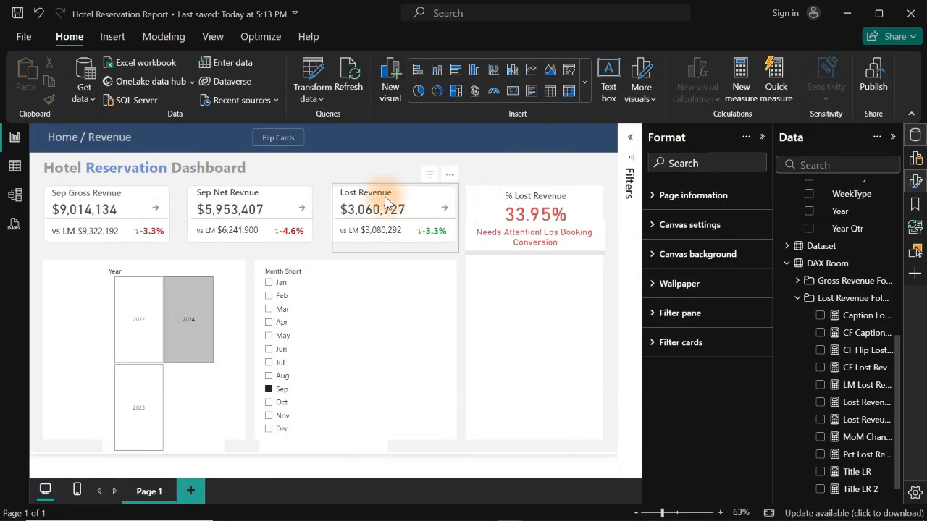
- In the Power BI report, set the divider line's border colour to the copied hex code #F2F2F2
click(544, 255)
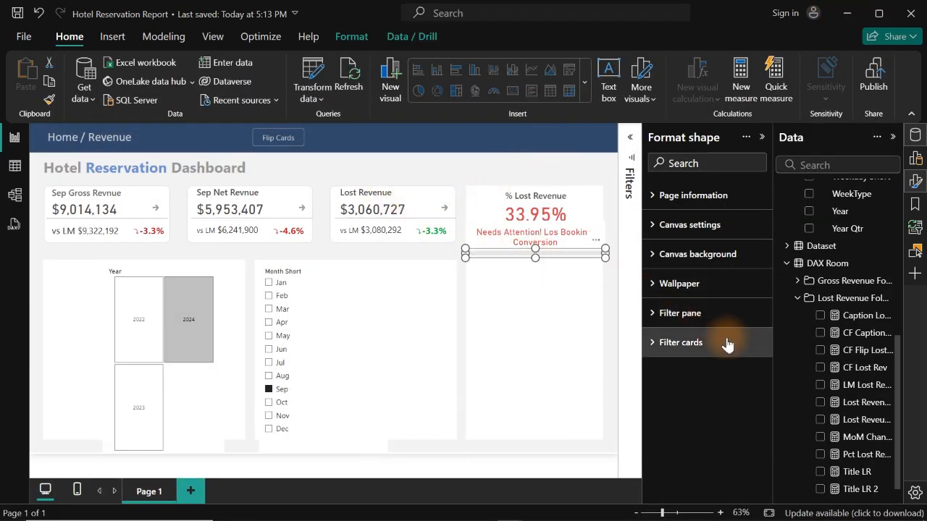
click(667, 429)
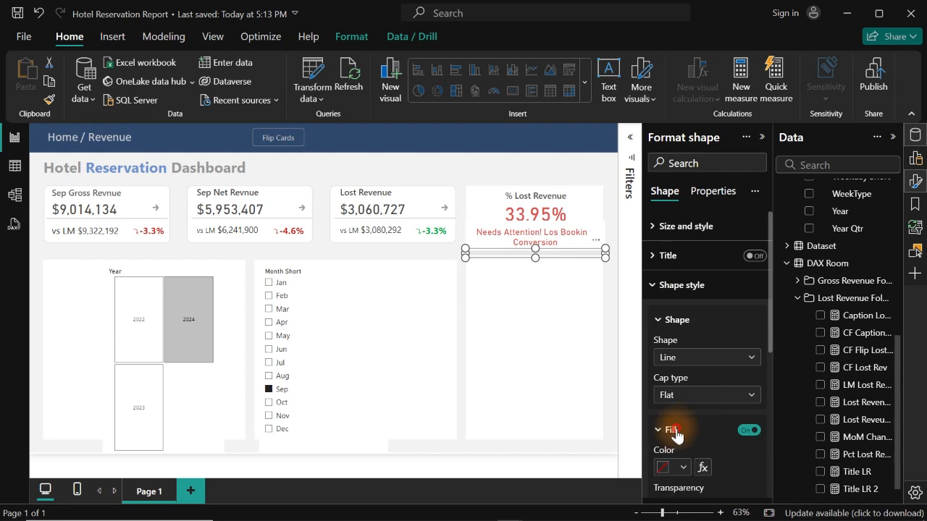
click(667, 428)
click(667, 429)
click(666, 429)
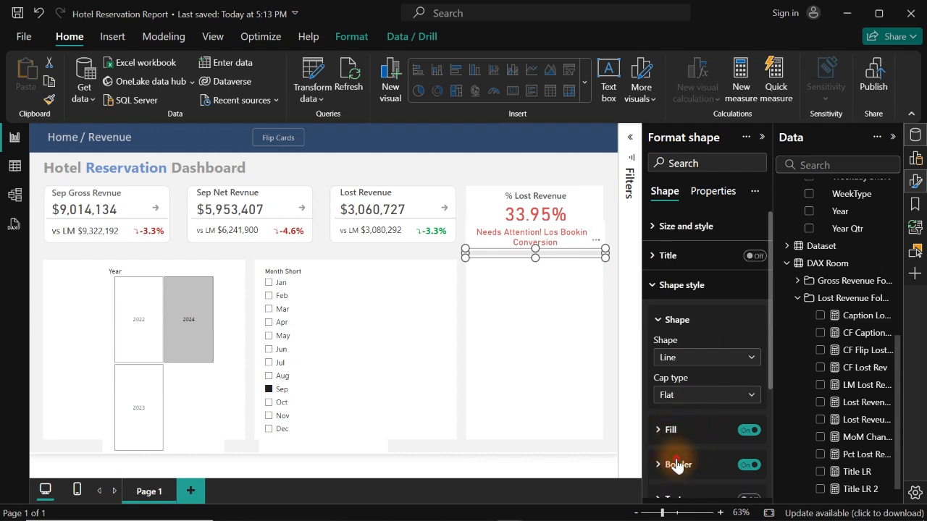
scroll(770, 338, down, 1)
drag(770, 338, 702, 373)
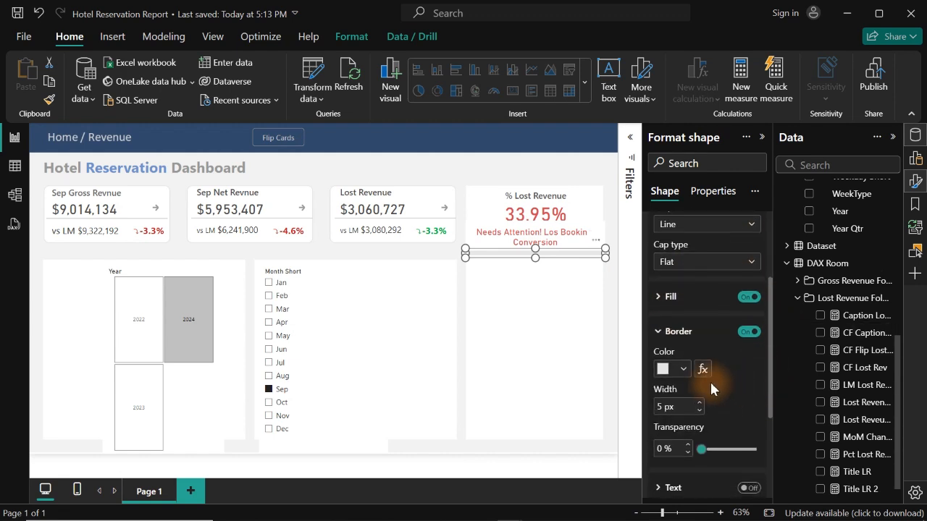
click(681, 370)
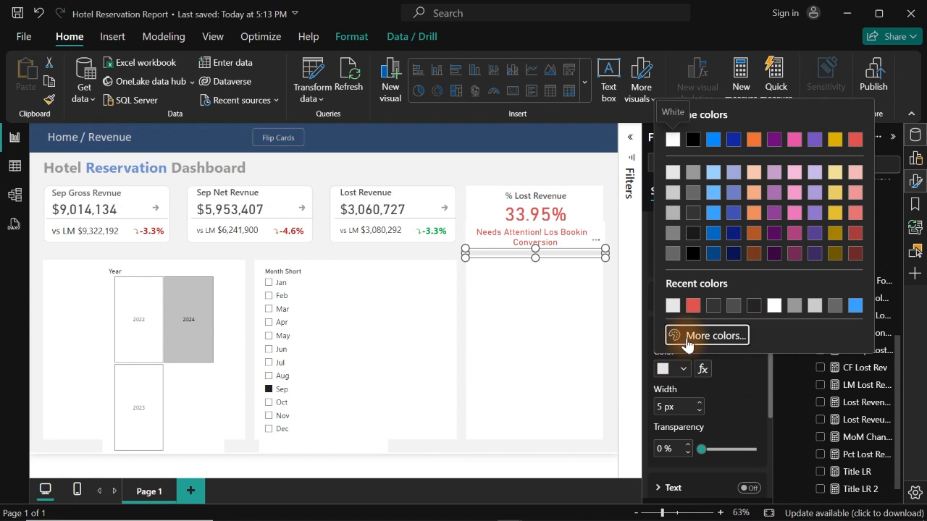
click(684, 338)
key(ctrl+v)
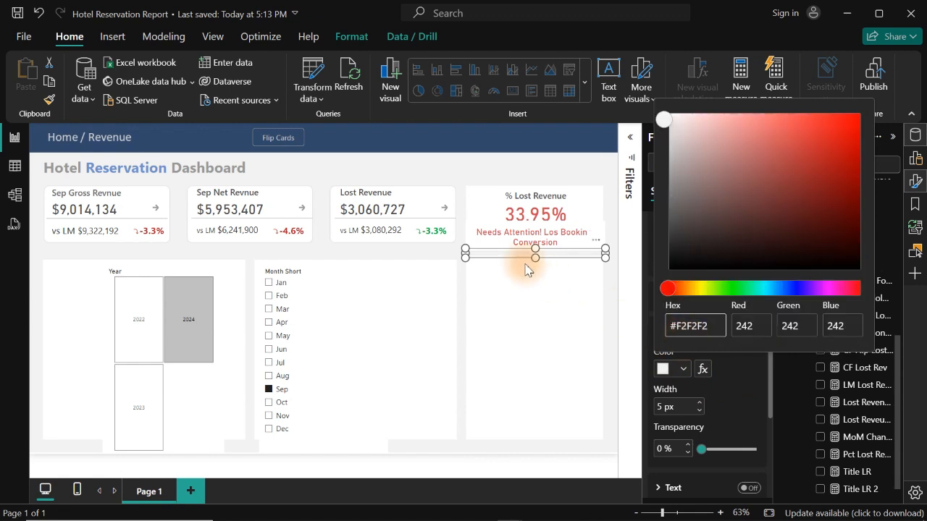
click(445, 160)
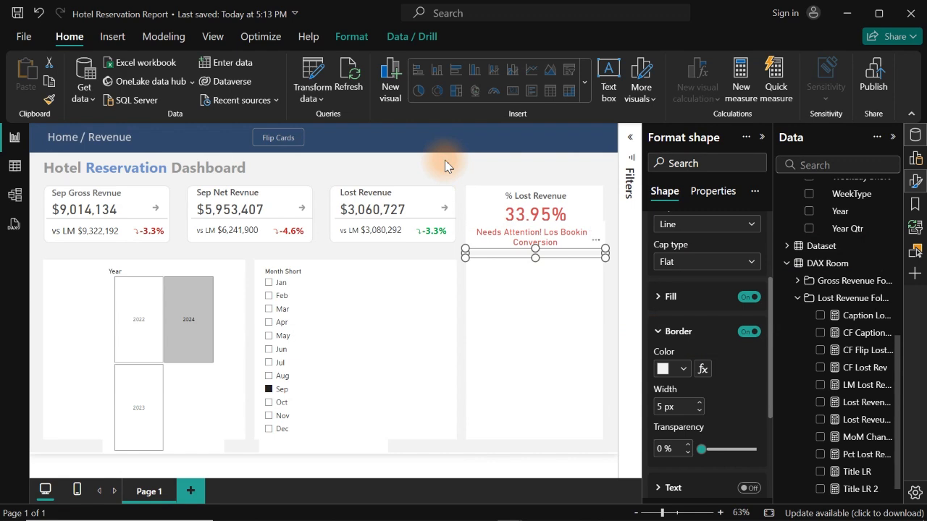
click(445, 160)
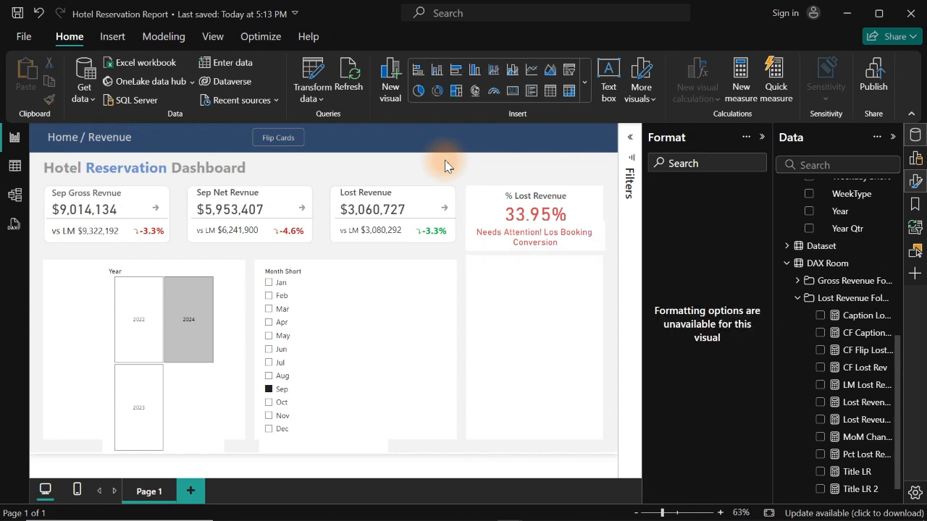
- Move the divider line slightly lower so it sits level with the gap above the neighbouring lower panels
click(573, 256)
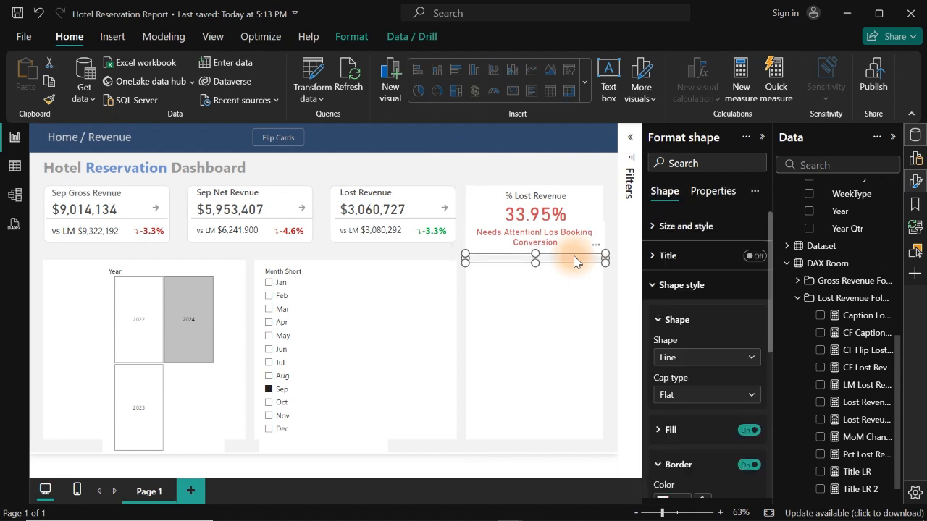
click(467, 161)
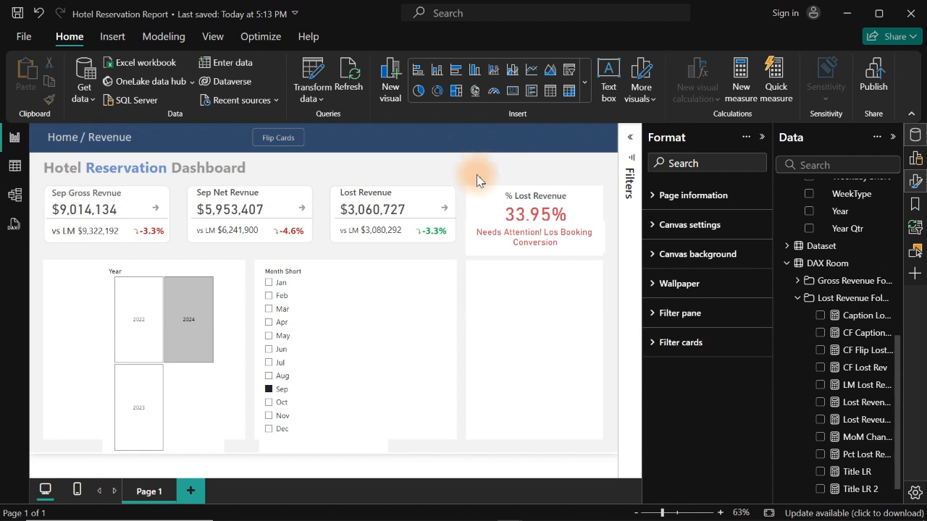
- Review the caption card's callout value, size, position and background settings
click(573, 245)
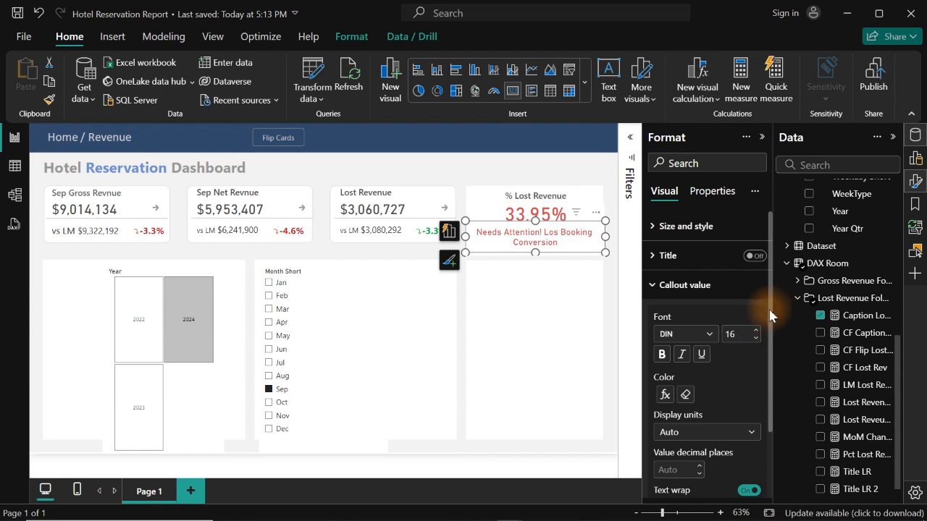
scroll(771, 315, down, 1)
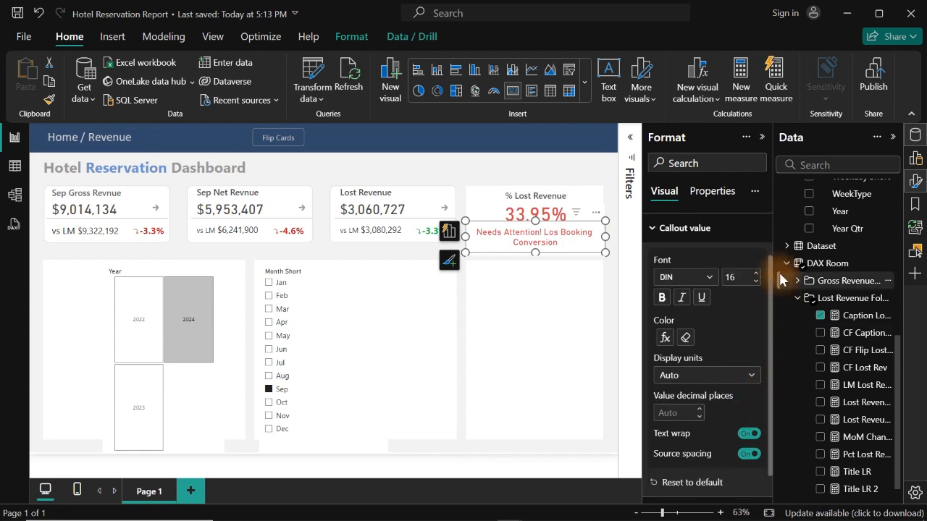
click(687, 228)
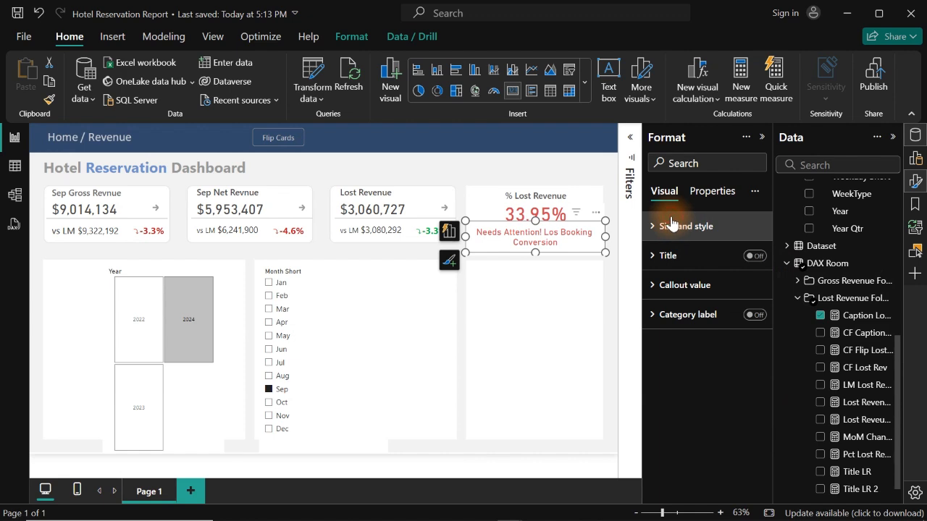
click(673, 226)
drag(770, 352, 772, 384)
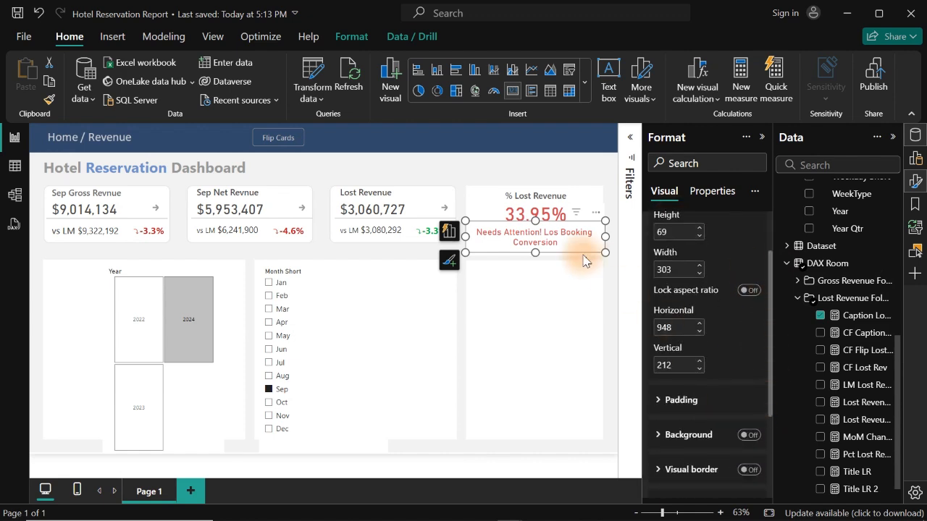
click(485, 168)
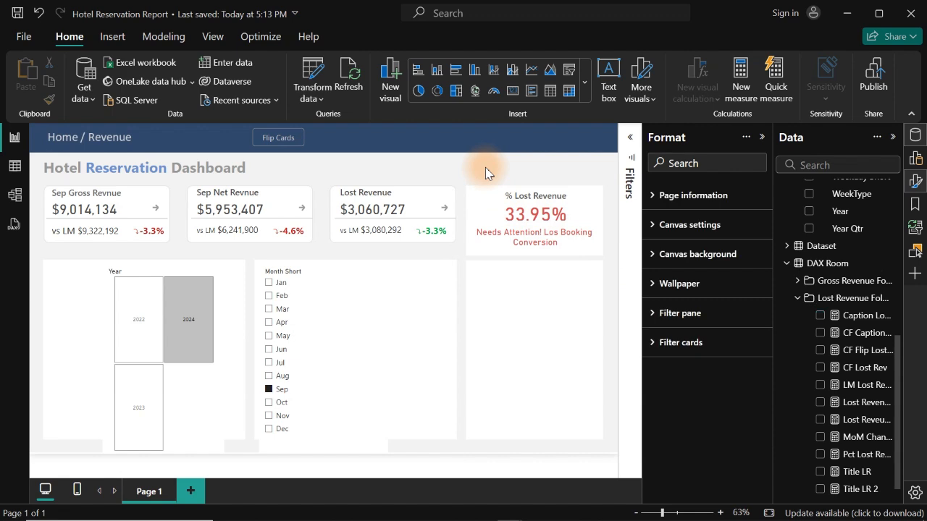
- Filter the month slicer to Jun and colour the % Lost Revenue callout by field value using the CF Caption Lost Revenue measure
click(275, 366)
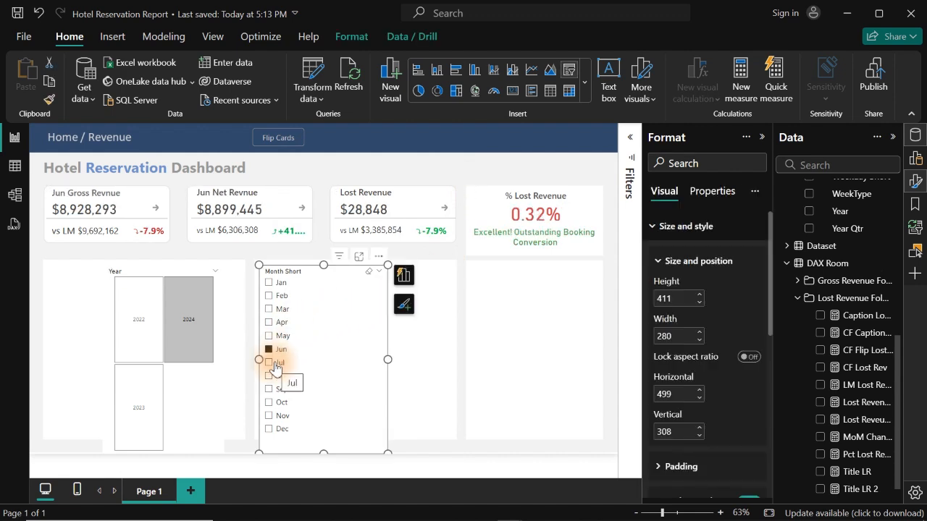
click(535, 220)
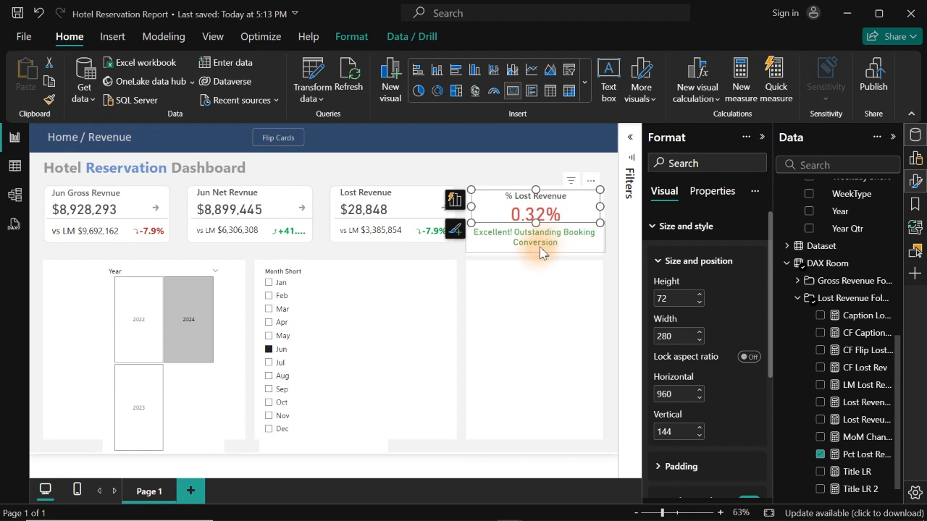
click(677, 225)
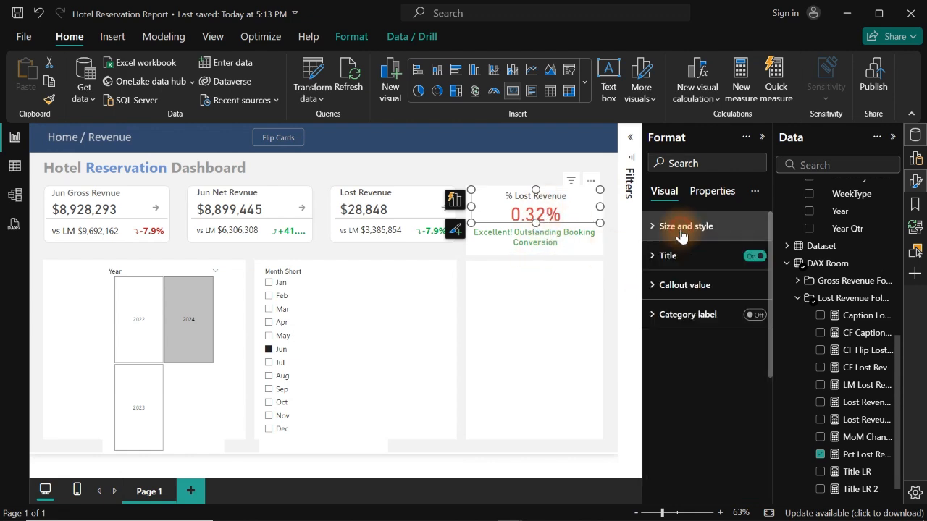
click(685, 286)
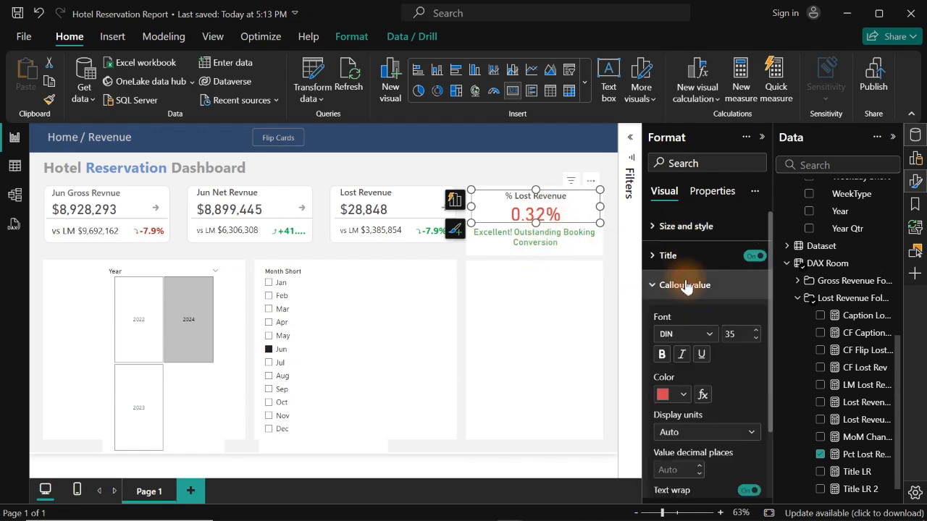
click(703, 396)
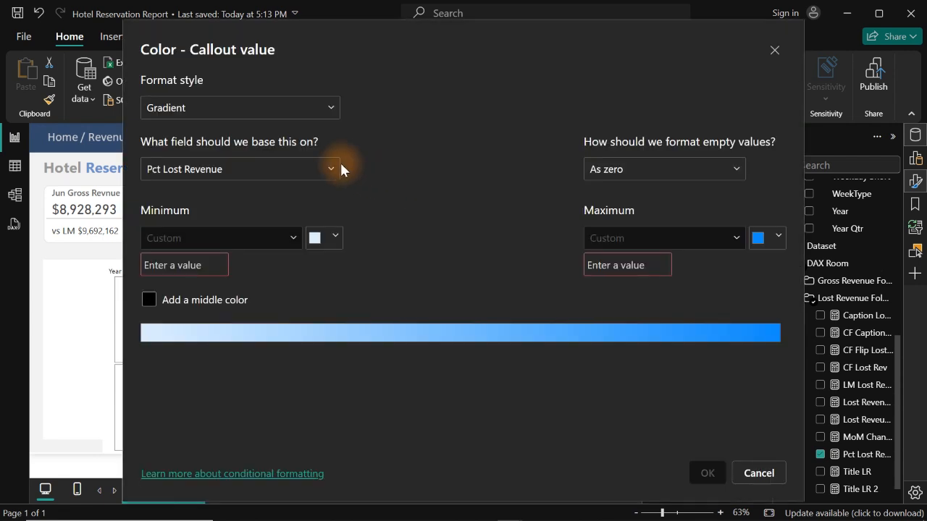
click(231, 111)
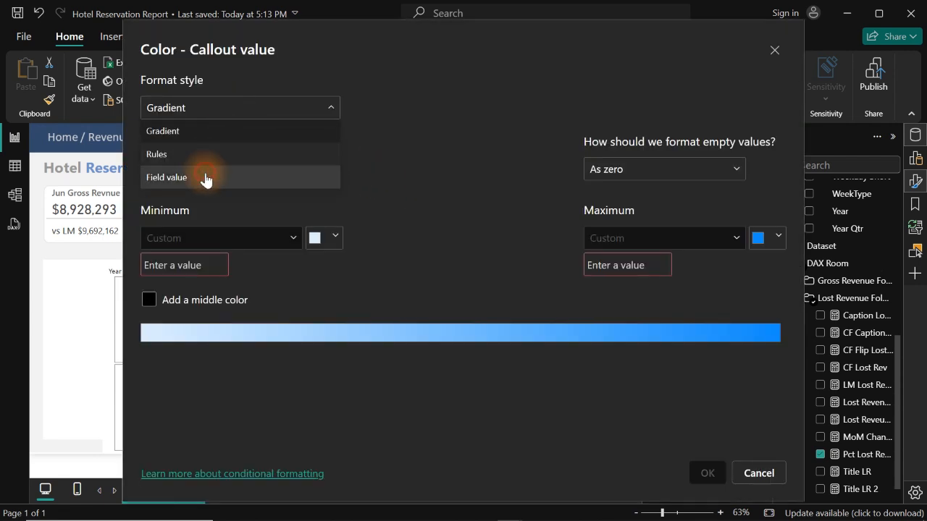
click(205, 176)
click(235, 169)
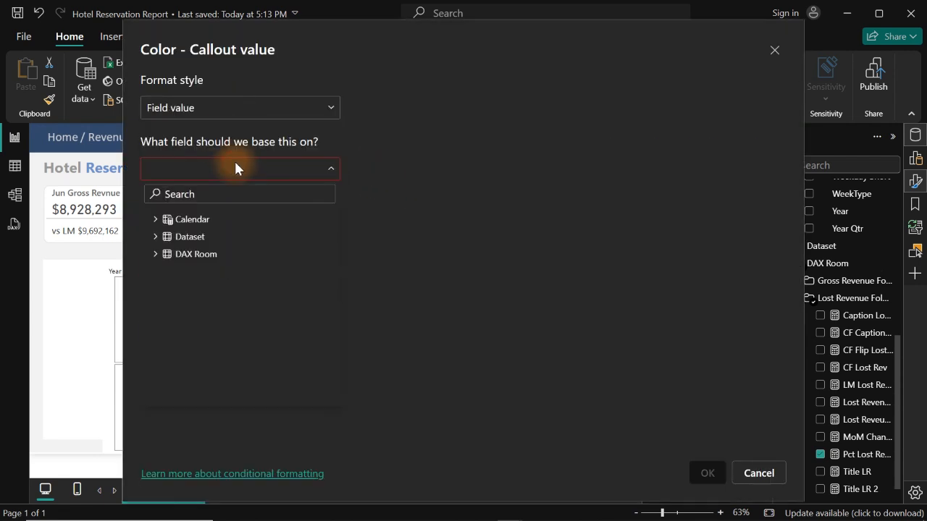
text(cf)
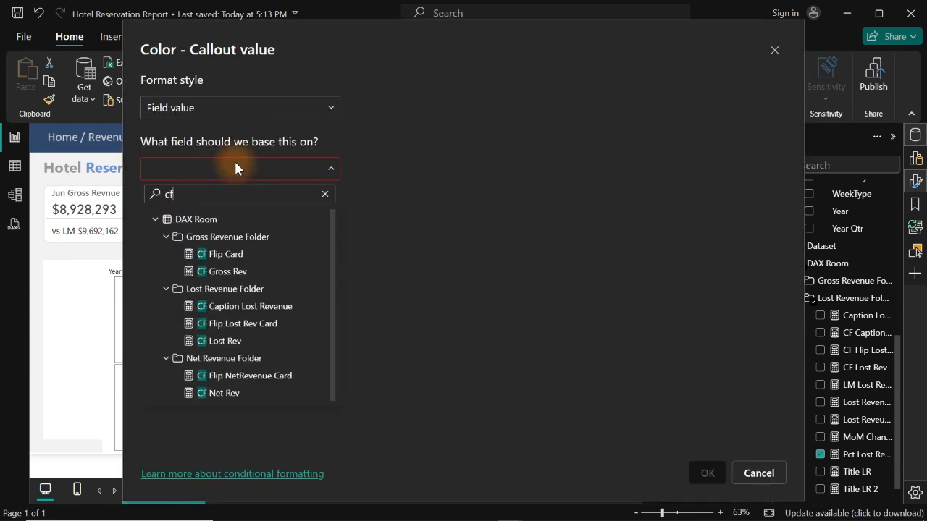
click(235, 306)
click(707, 473)
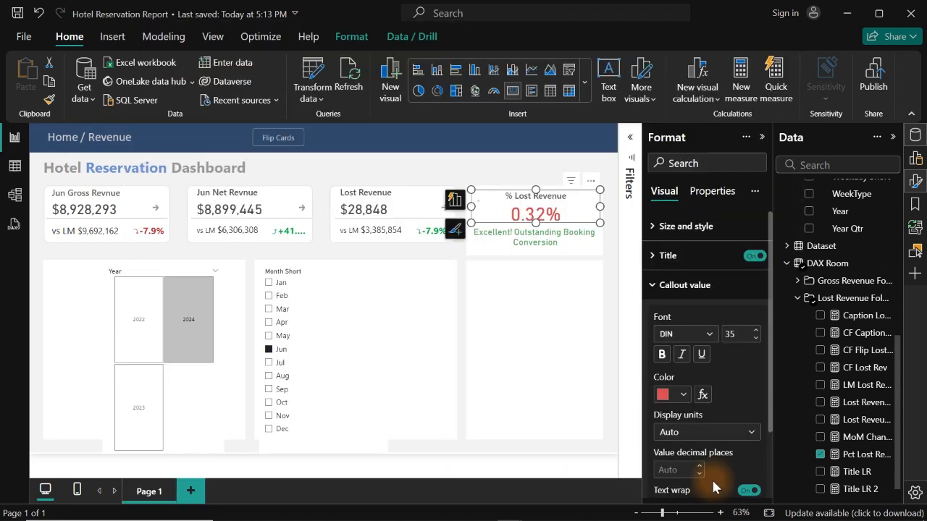
click(449, 172)
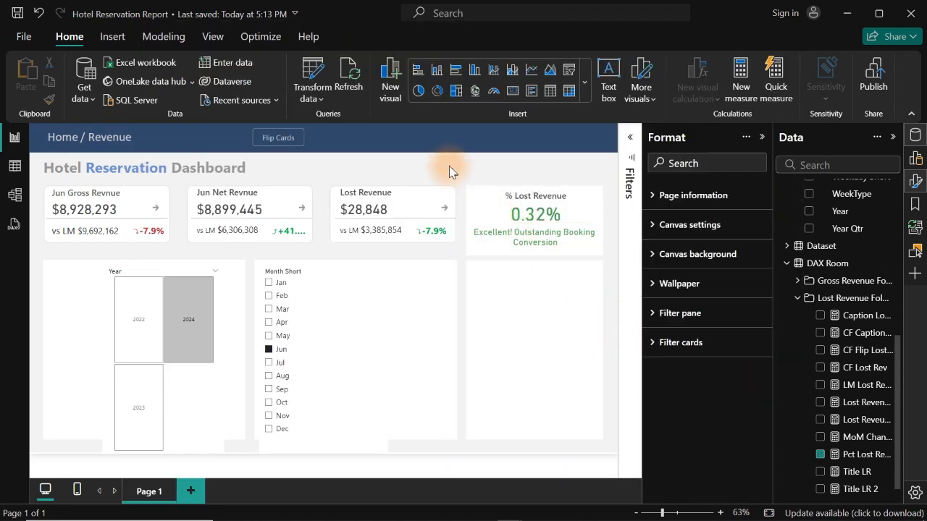
- Filter the report to different months, including Oct, Dec, Nov and Feb, ending on Mar, to compare the % Lost Revenue value and caption
click(269, 375)
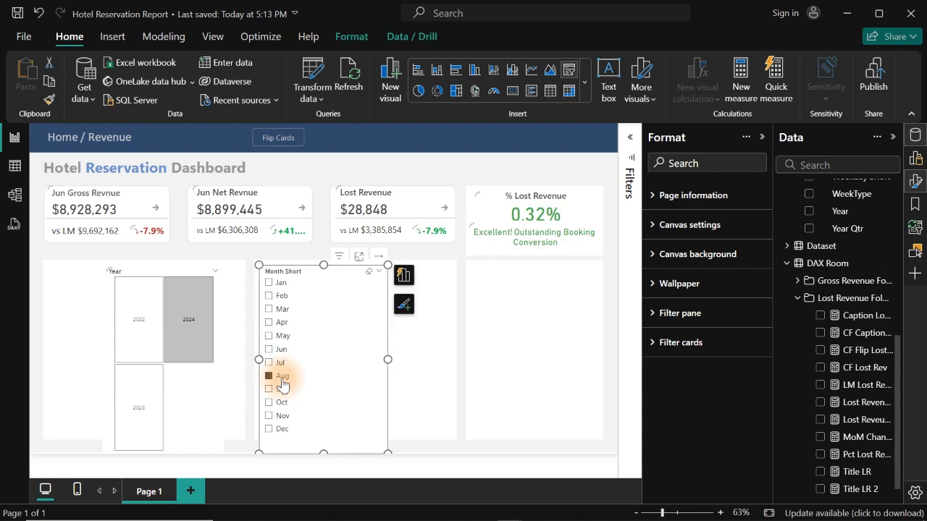
click(282, 430)
click(281, 417)
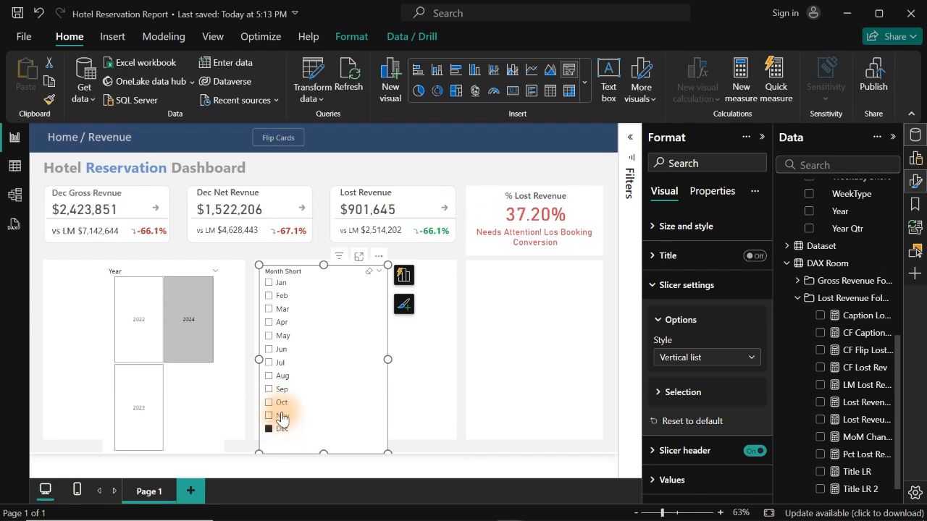
click(270, 298)
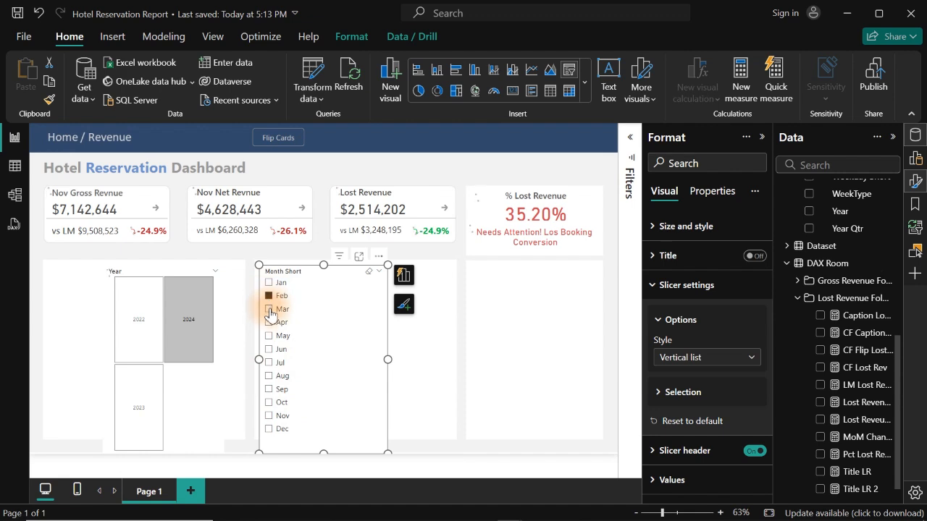
click(269, 309)
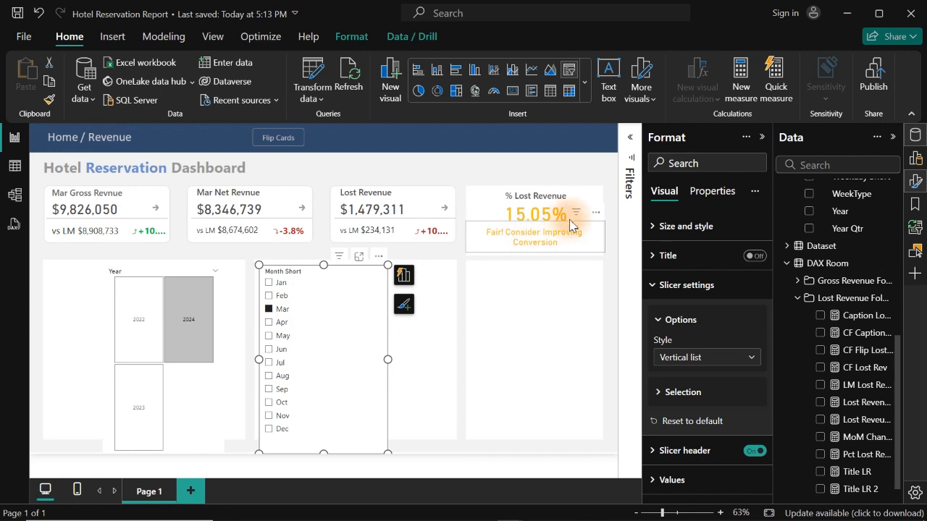
- Review the Caption Lost Revenue measure's formula, focusing on the "Fair! Consider Improving Conversion" condition for values up to 0.20
click(858, 319)
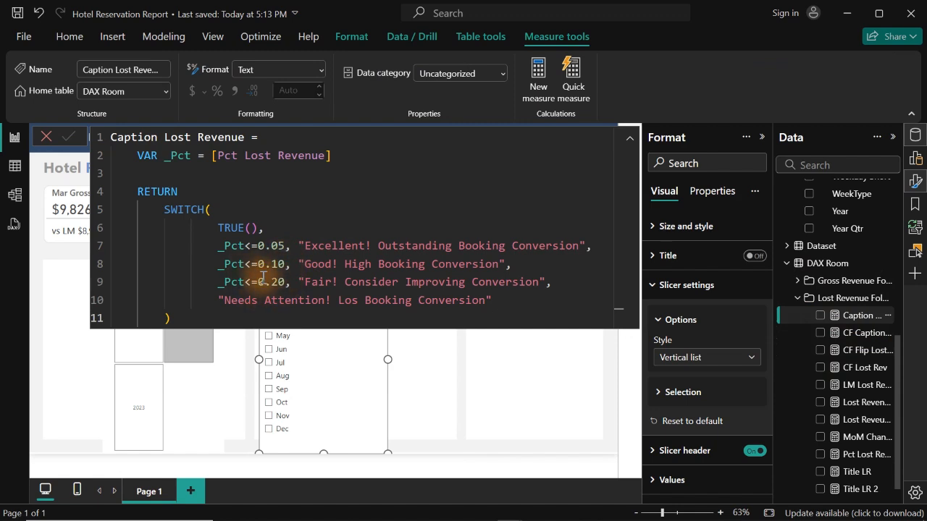
click(218, 282)
drag(218, 282, 559, 286)
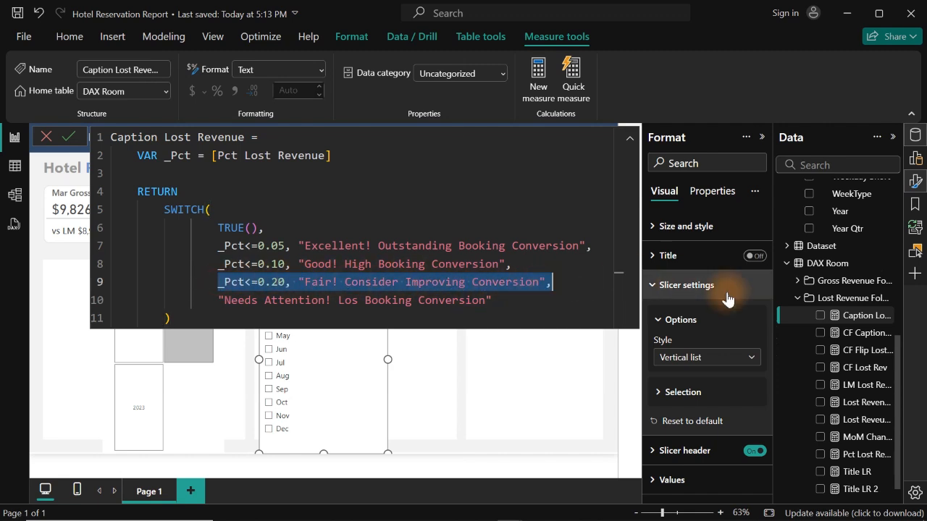
click(853, 304)
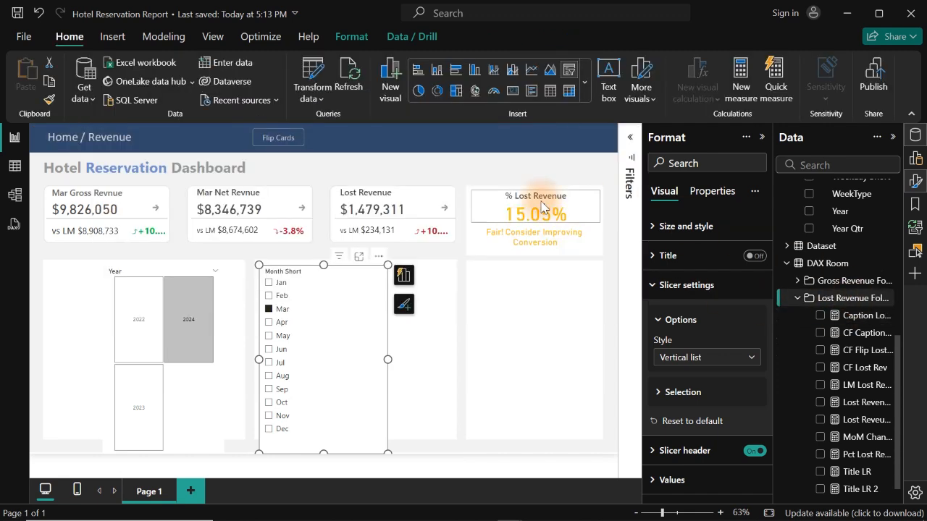
click(489, 168)
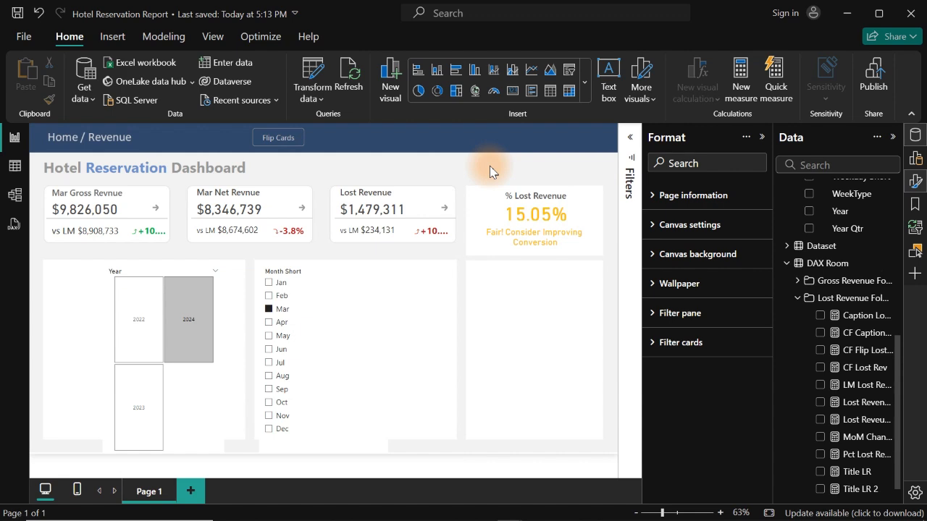
- Widen the month-over-month change cards under Lost Revenue and Gross Revenue so their percentages fit without being cut off
click(433, 237)
drag(452, 232, 460, 235)
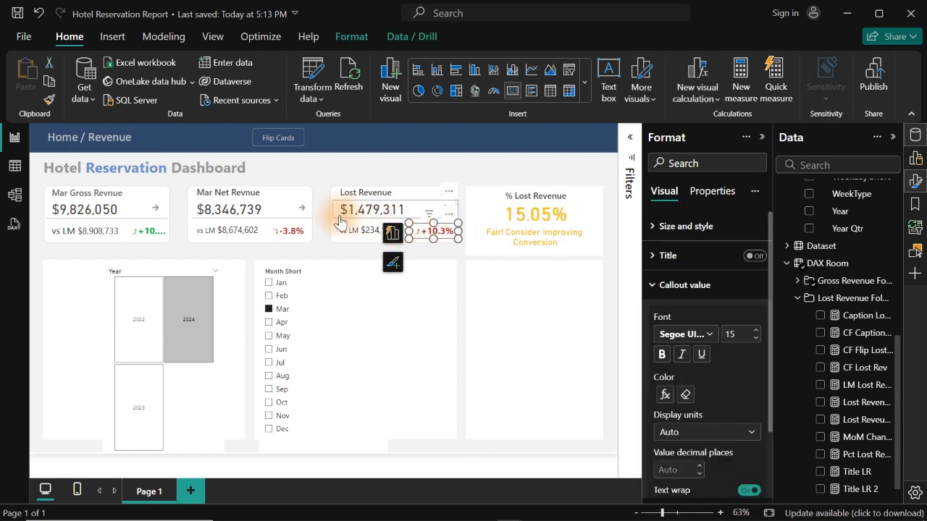
click(166, 233)
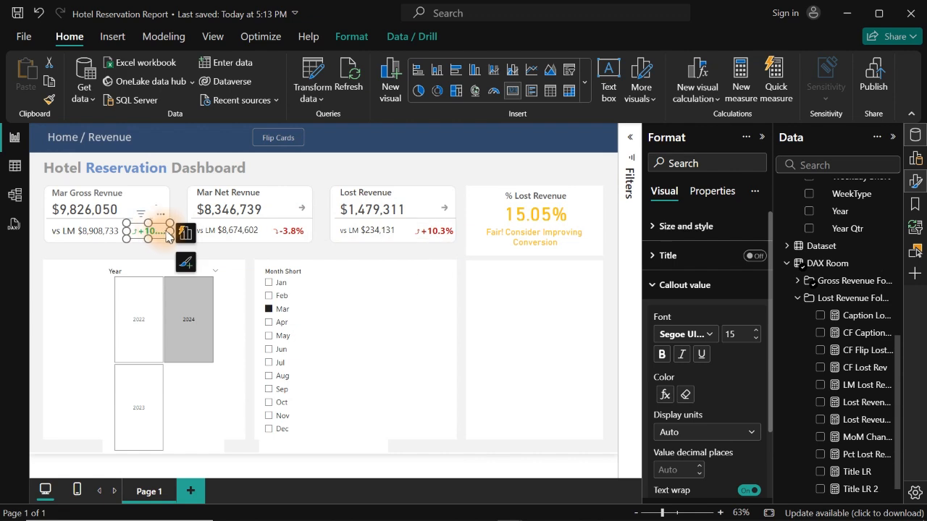
drag(169, 231, 142, 239)
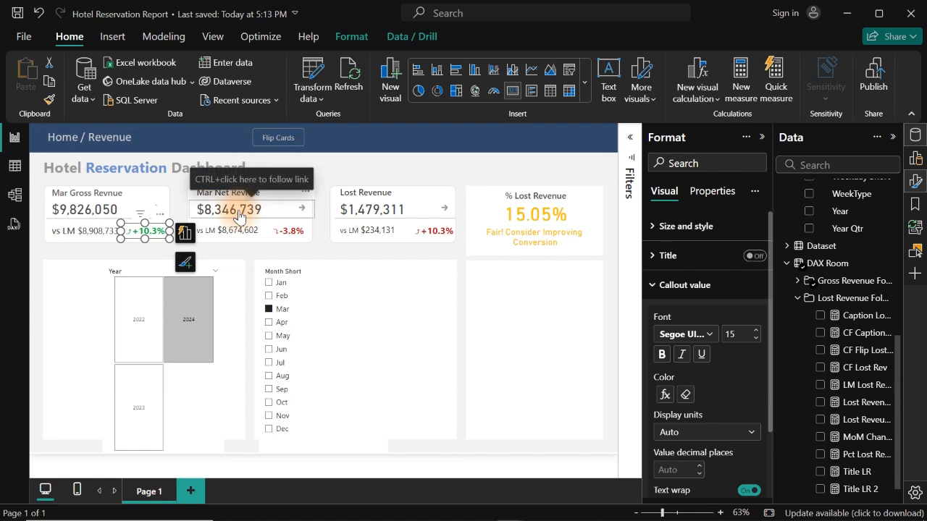
- Nudge the Lost Revenue percentage change card two steps left within its panel
click(445, 239)
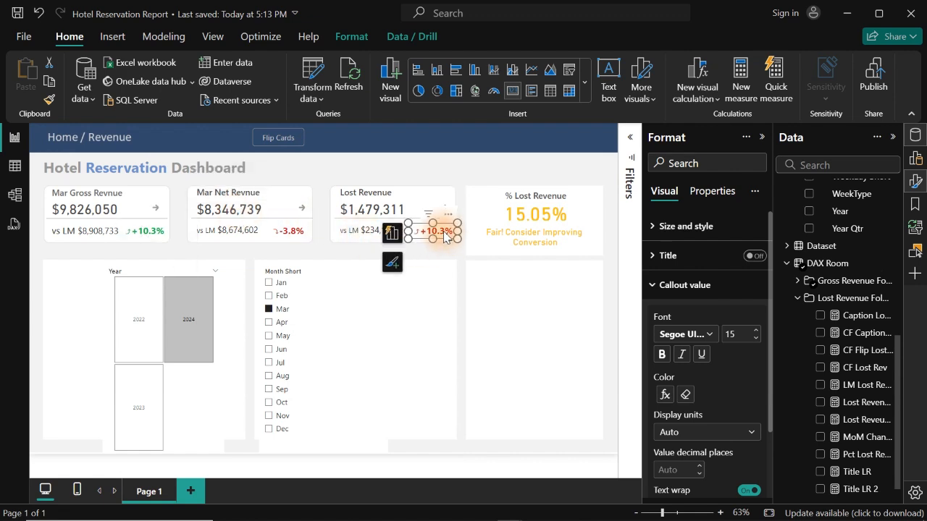
key(Left)
key(Left)
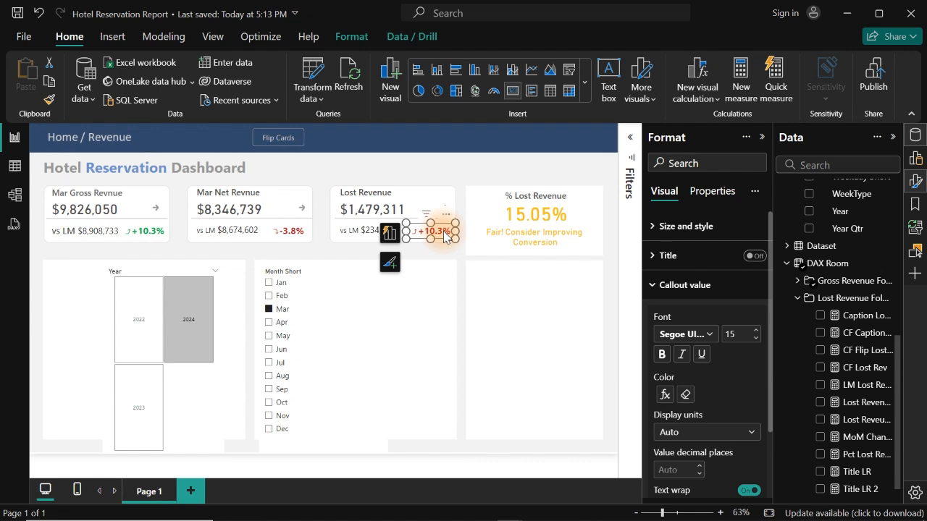
click(402, 170)
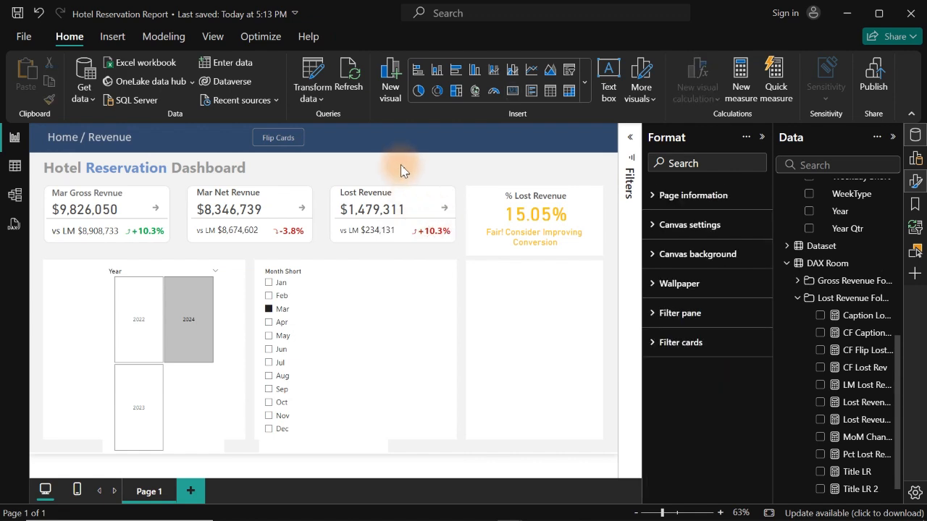
- Examine the conditional colour rules of the Net Revenue percentage change card's callout value without changing them
click(427, 240)
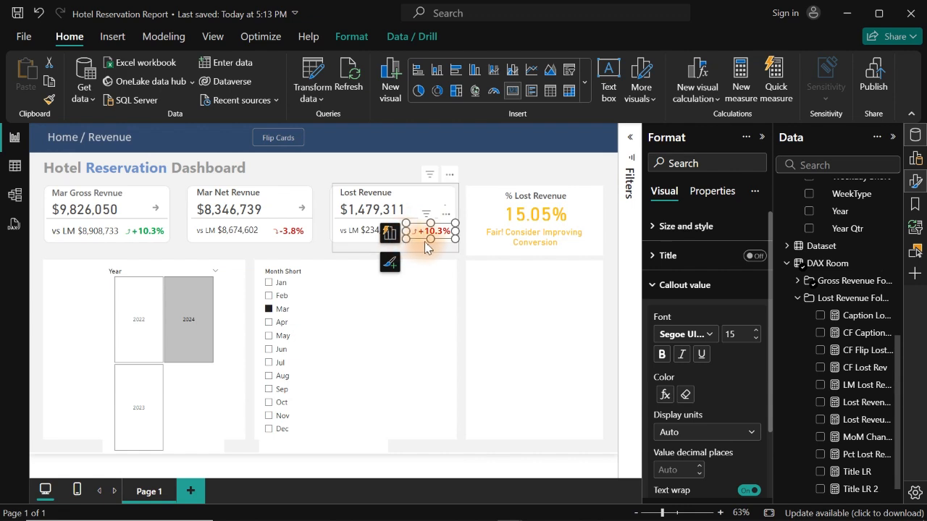
click(282, 237)
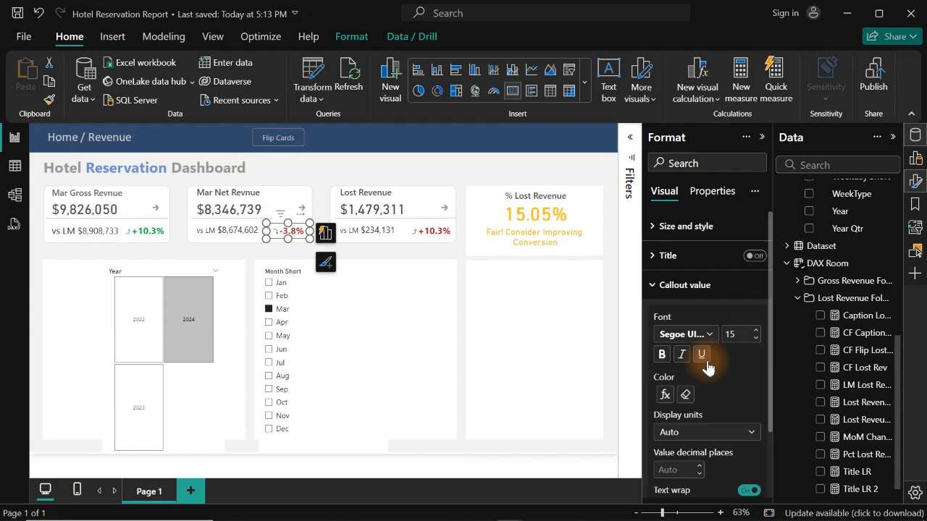
click(661, 286)
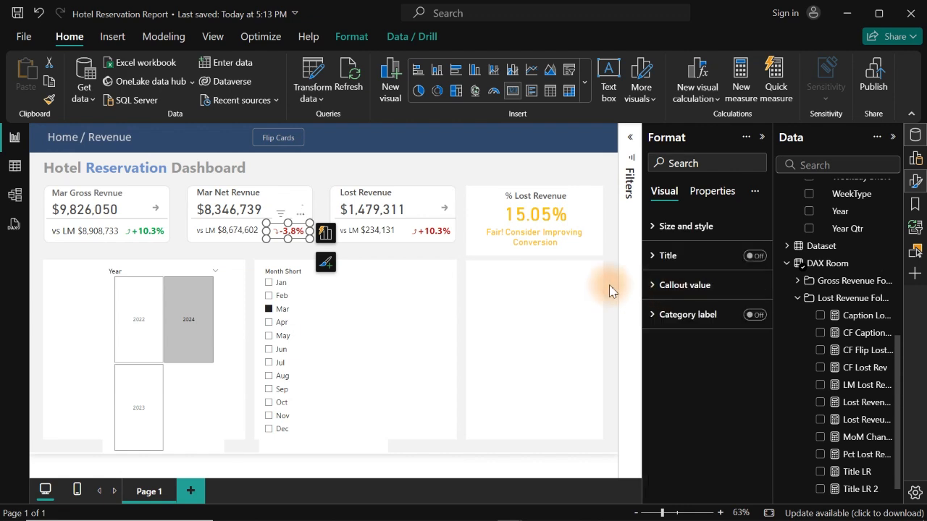
click(668, 288)
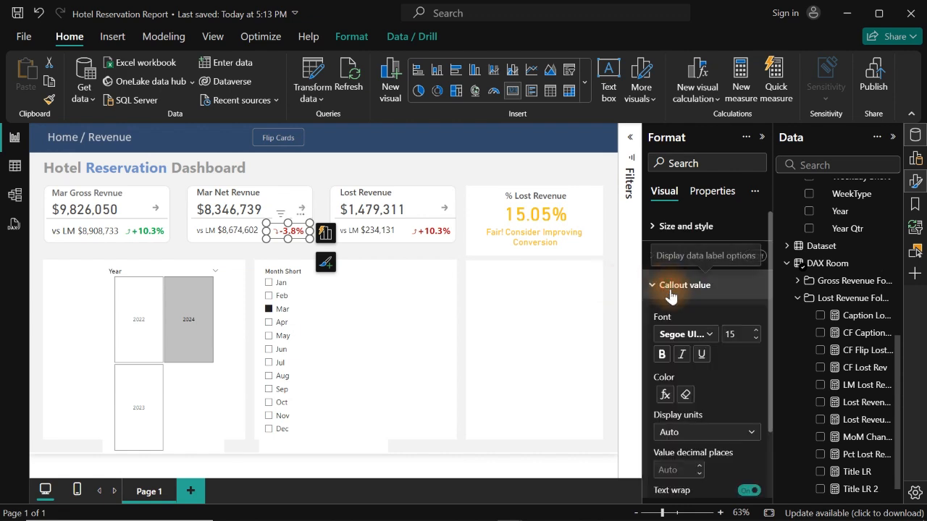
click(664, 395)
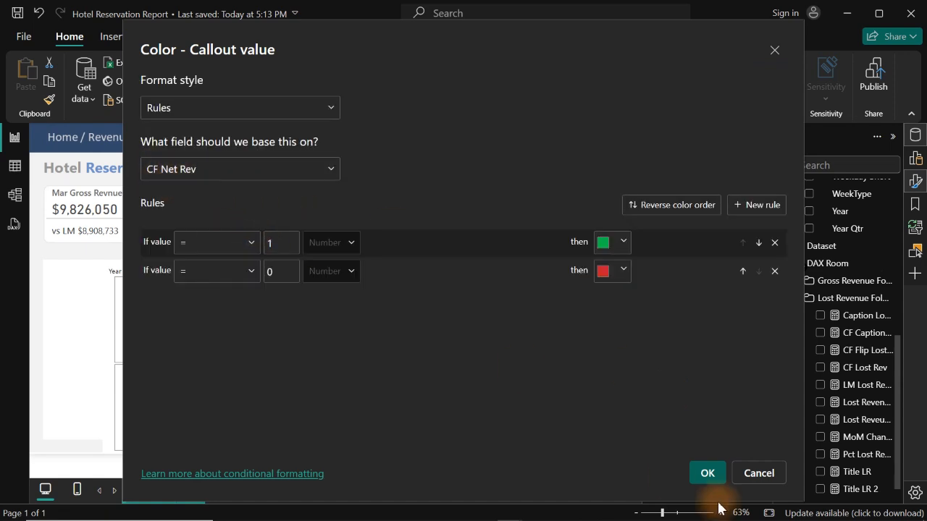
click(758, 473)
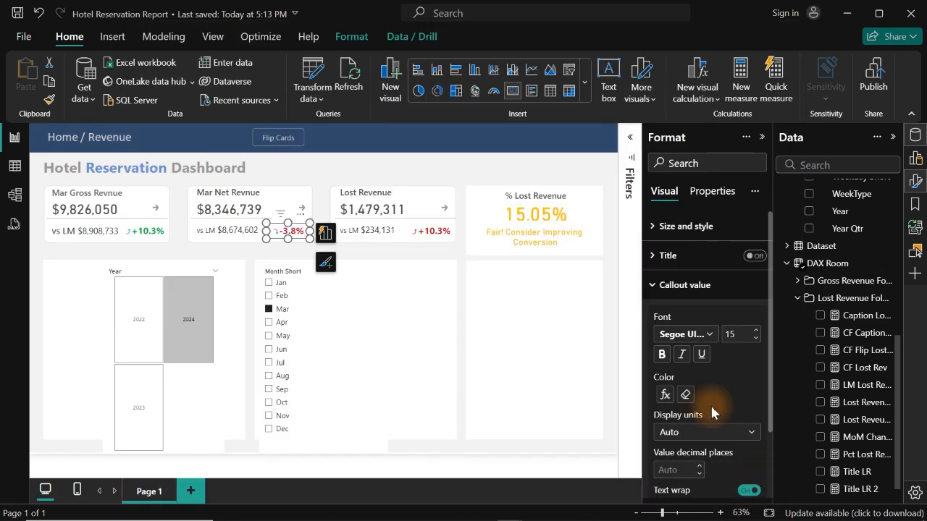
- Examine the conditional colour rules of the Lost Revenue percentage change card's callout value without changing them
click(429, 239)
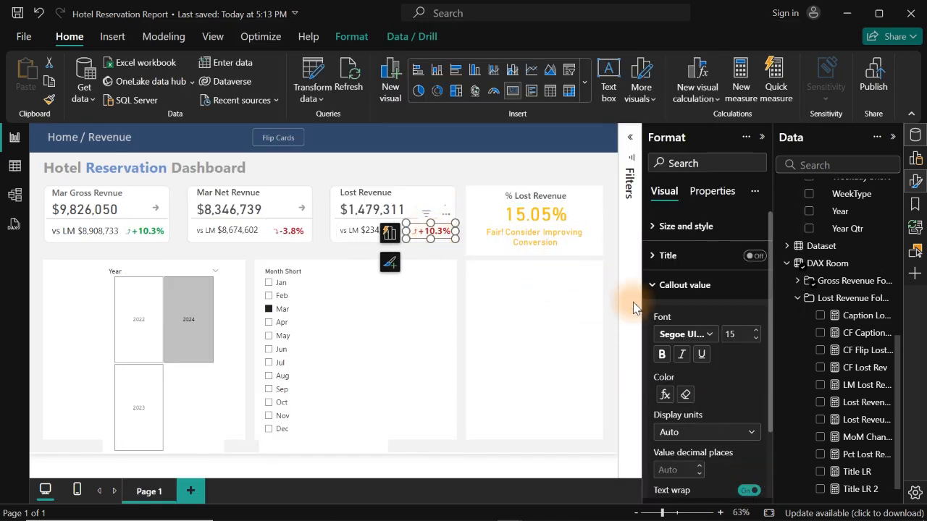
click(666, 395)
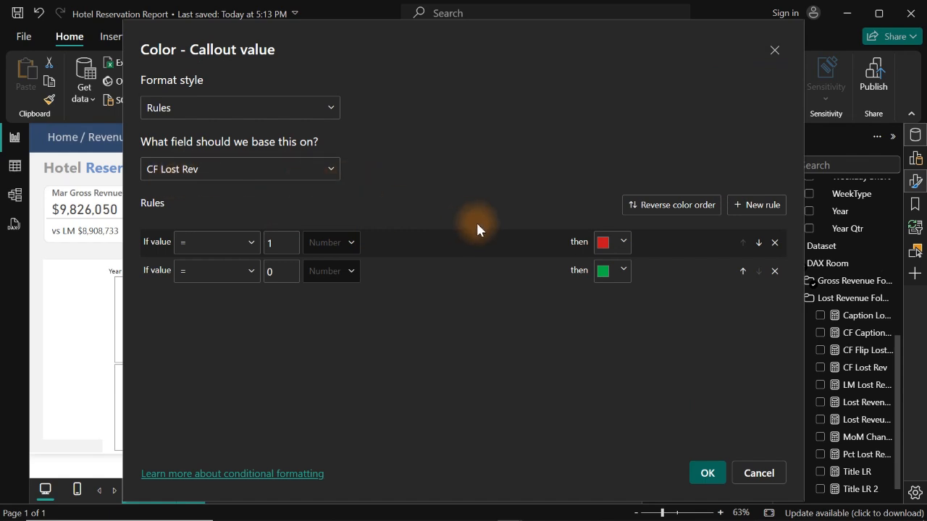
click(758, 473)
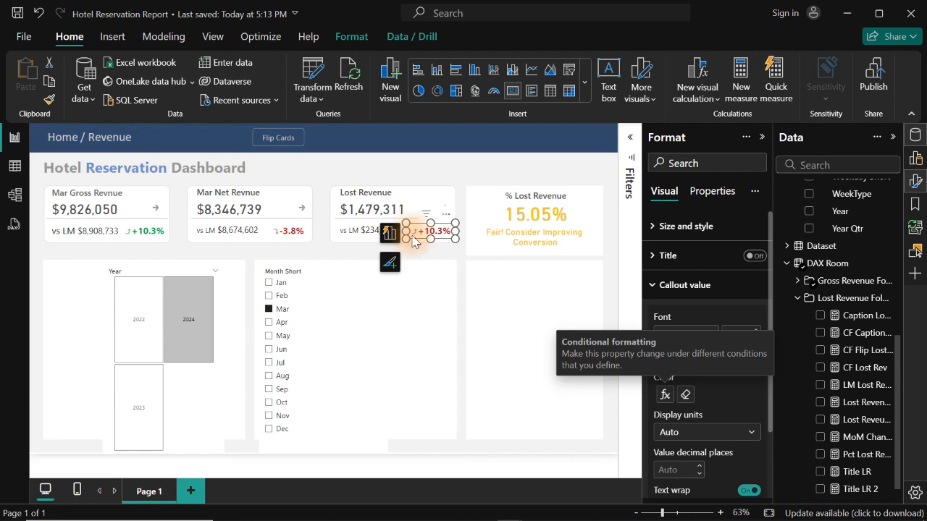
click(389, 156)
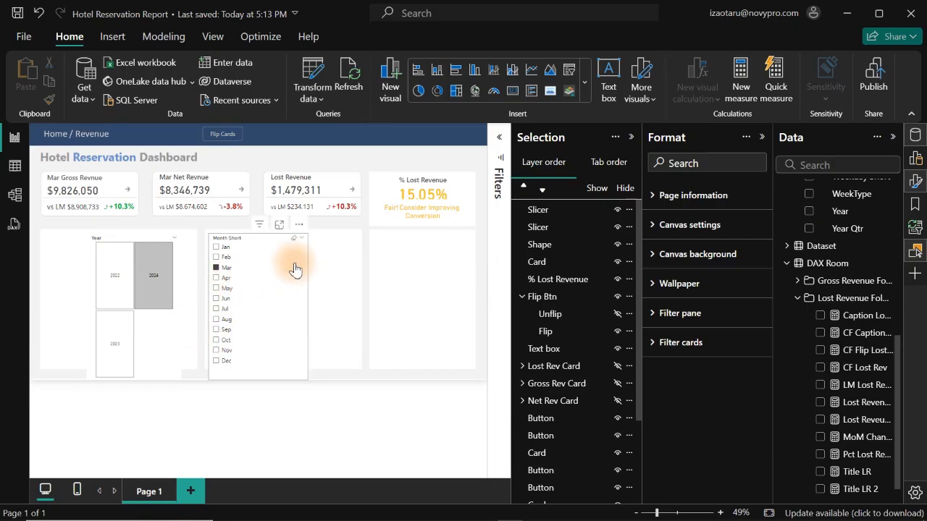
- Clear the month slicer's selection and hide both the month and year slicers from the report page
click(295, 269)
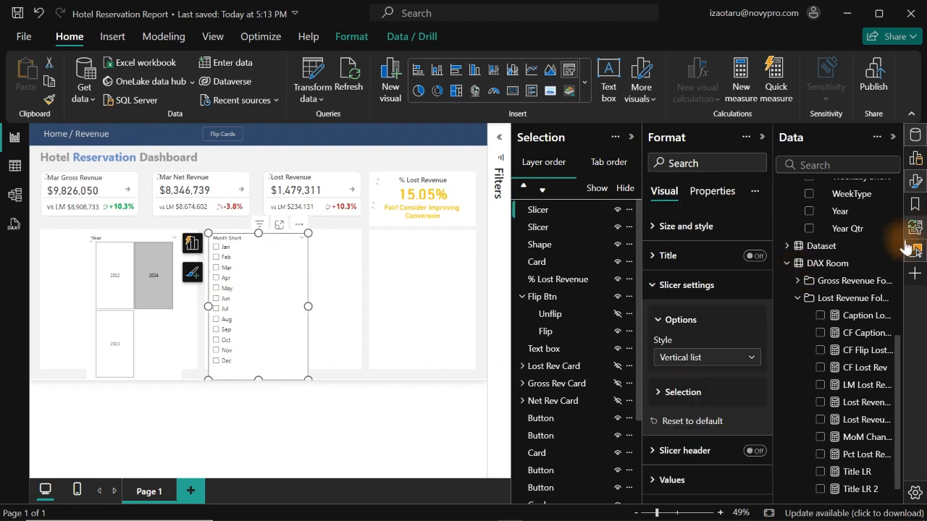
click(617, 210)
click(617, 227)
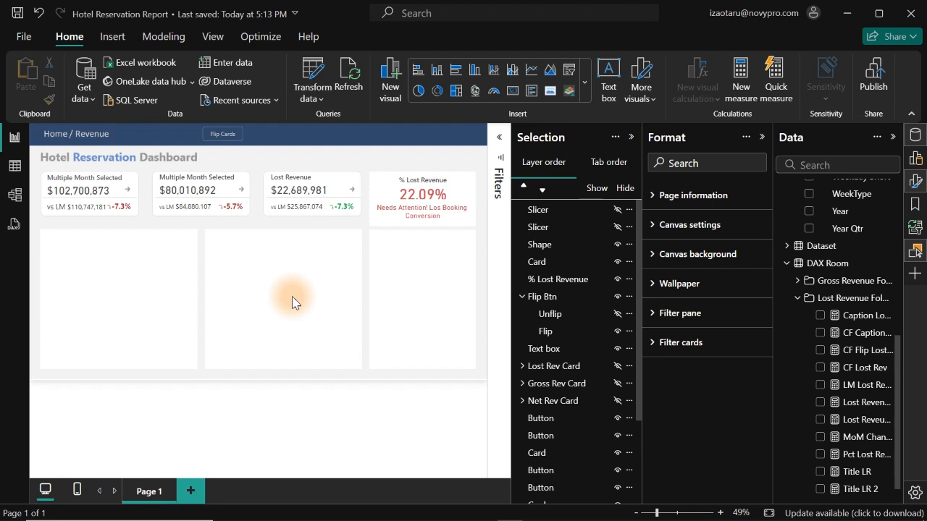
click(614, 210)
- Move the hidden Year slicer down the layer order below the text box and back up to second place
click(584, 230)
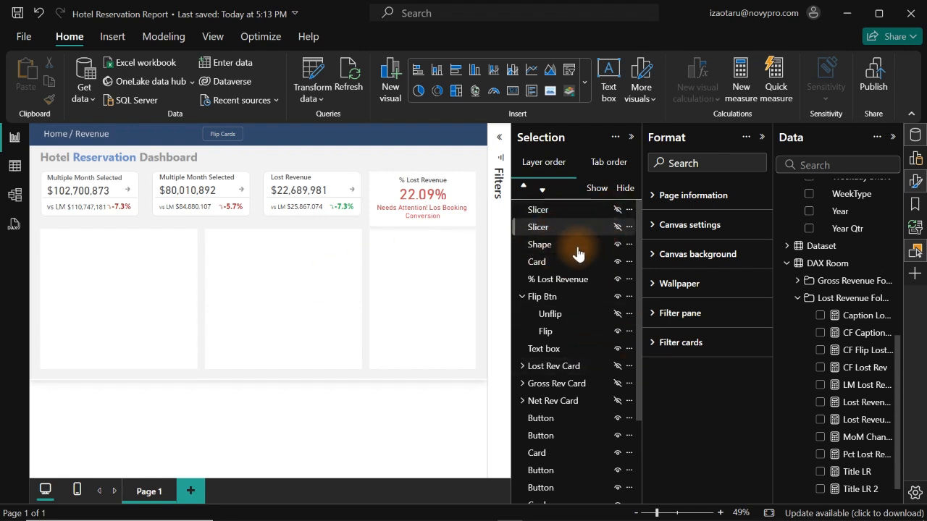
click(543, 194)
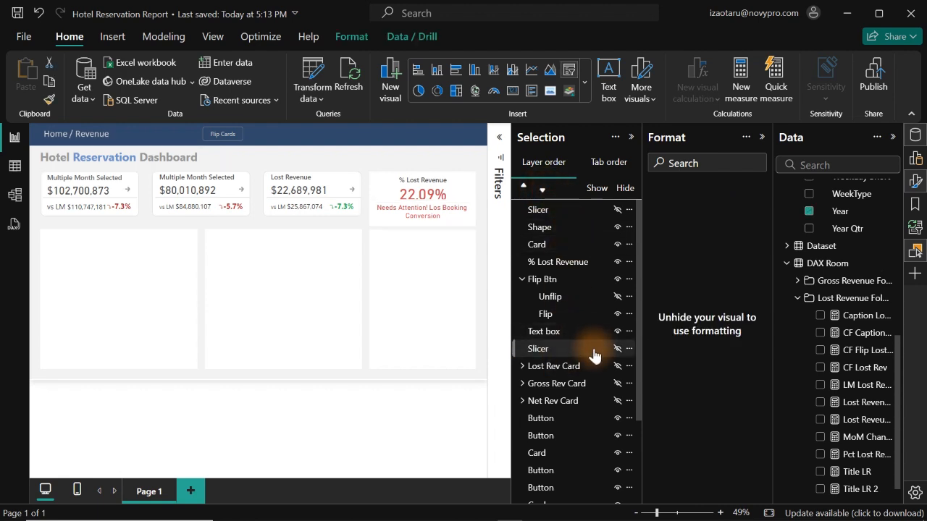
click(524, 190)
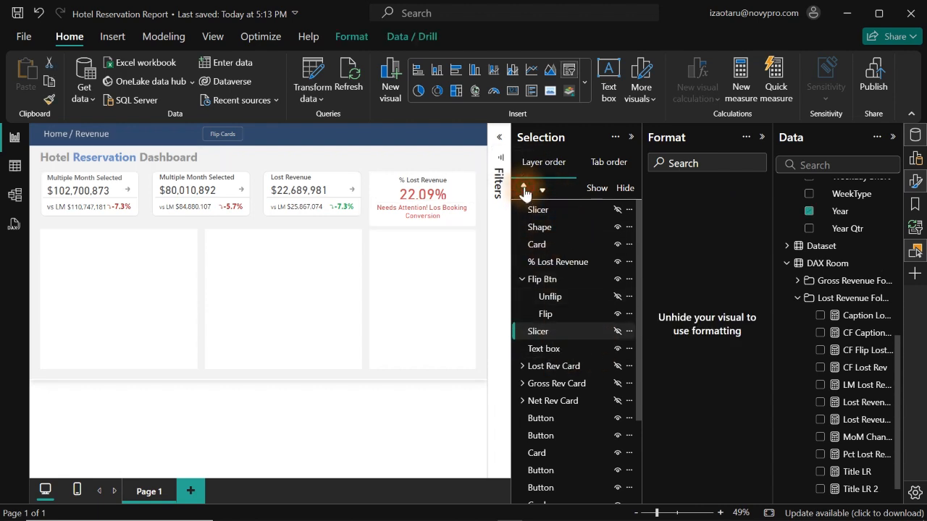
click(524, 190)
click(523, 190)
click(523, 189)
click(524, 190)
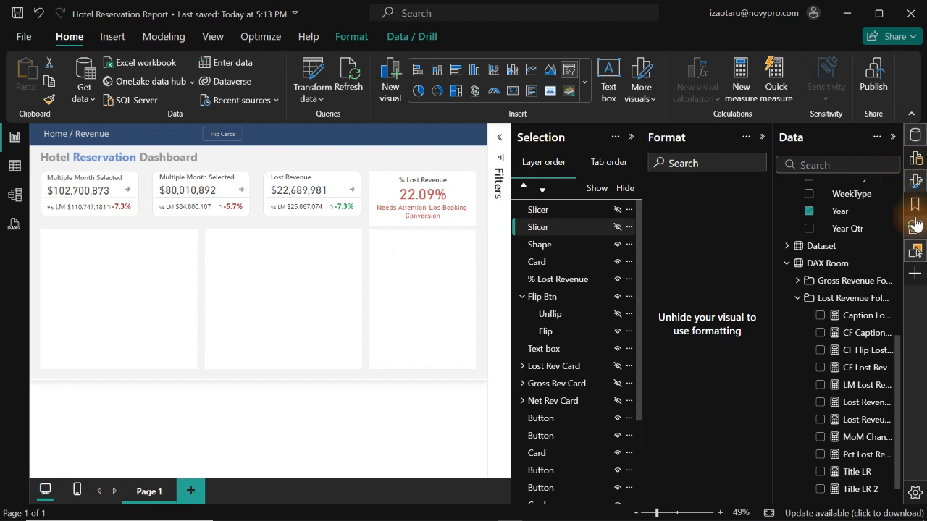
- Close the Selection and Format panes and collapse the Lost Revenue folder and the Calendar table in the data list
click(914, 253)
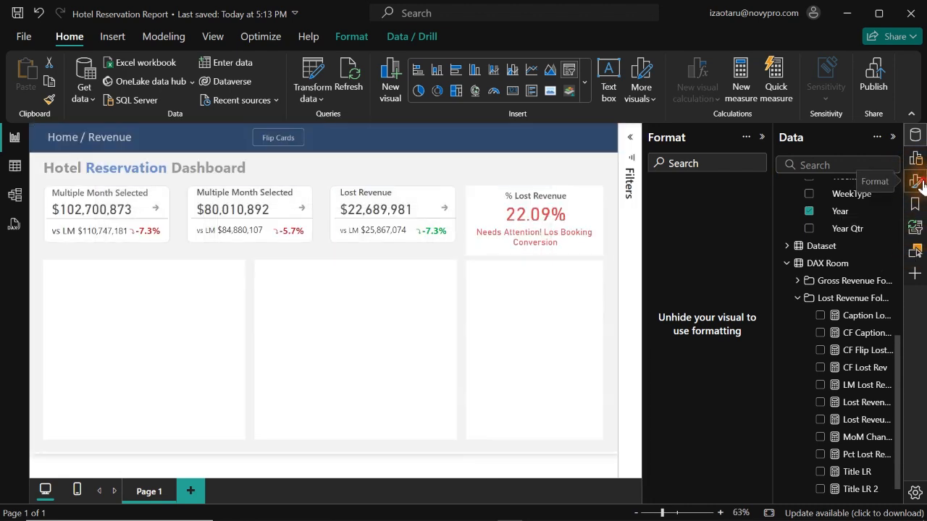
click(917, 182)
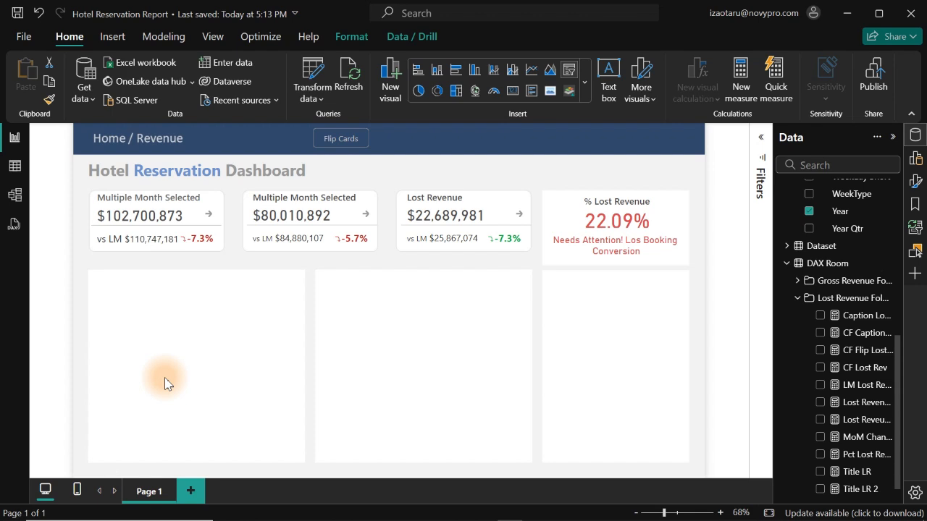
click(797, 299)
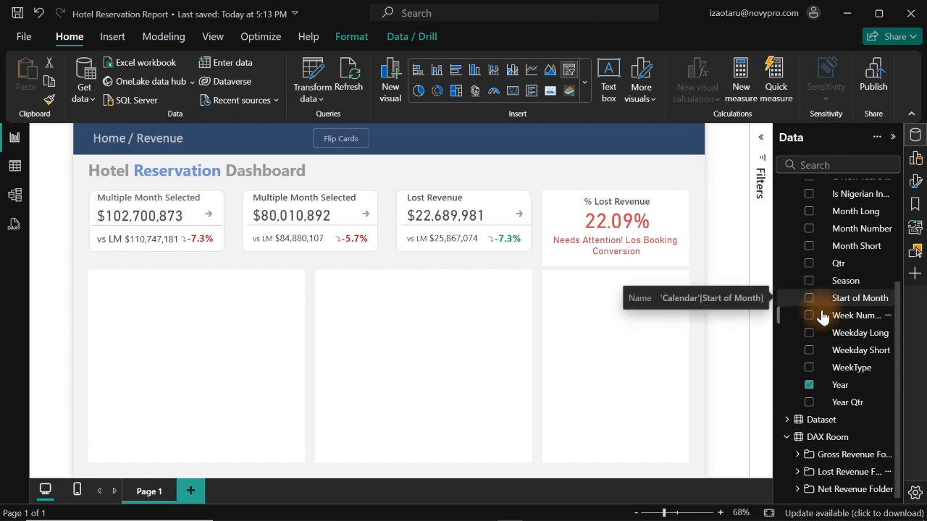
drag(898, 381, 890, 243)
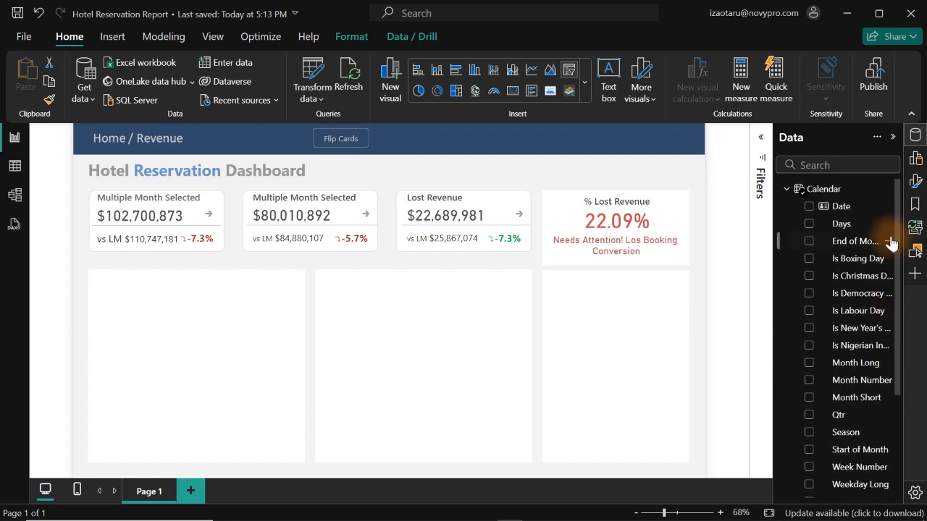
click(788, 189)
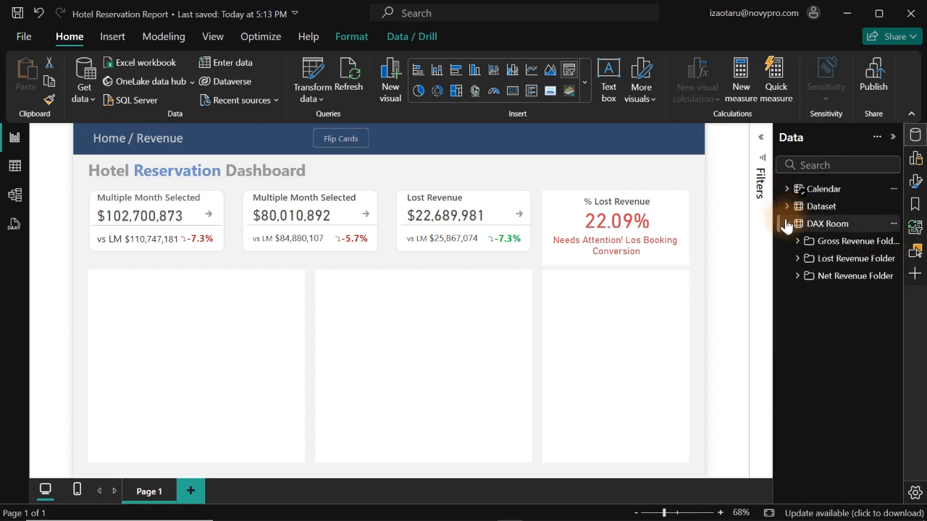
- Create a new table of the Dataset's Nationality field and widen it across the first blank panel below the revenue cards
click(786, 208)
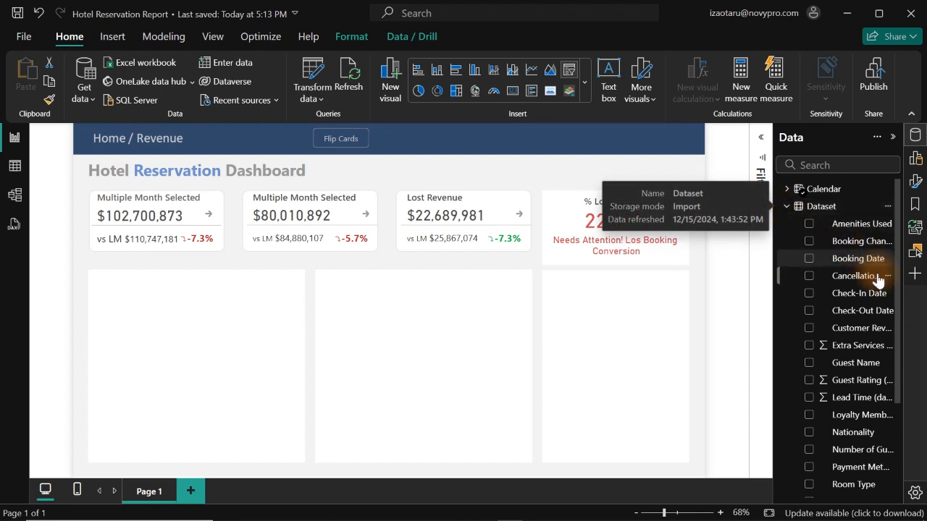
click(810, 434)
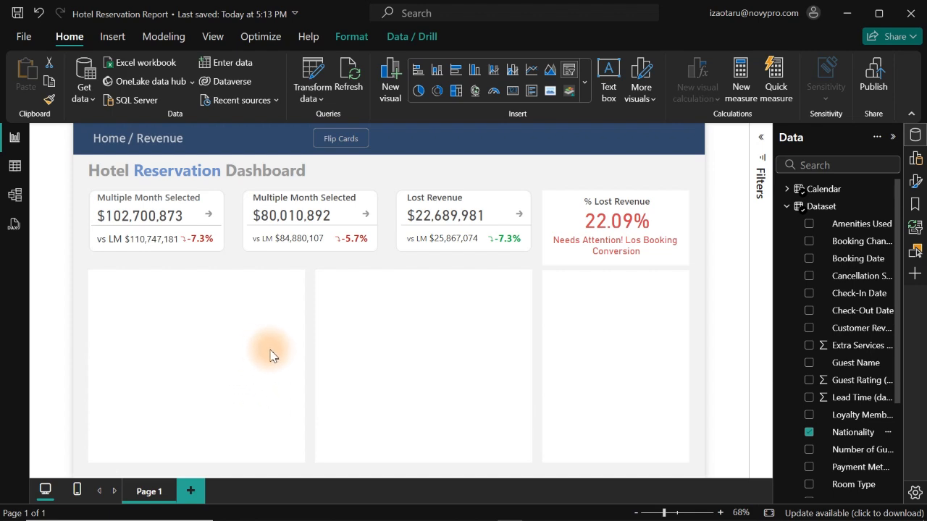
click(409, 366)
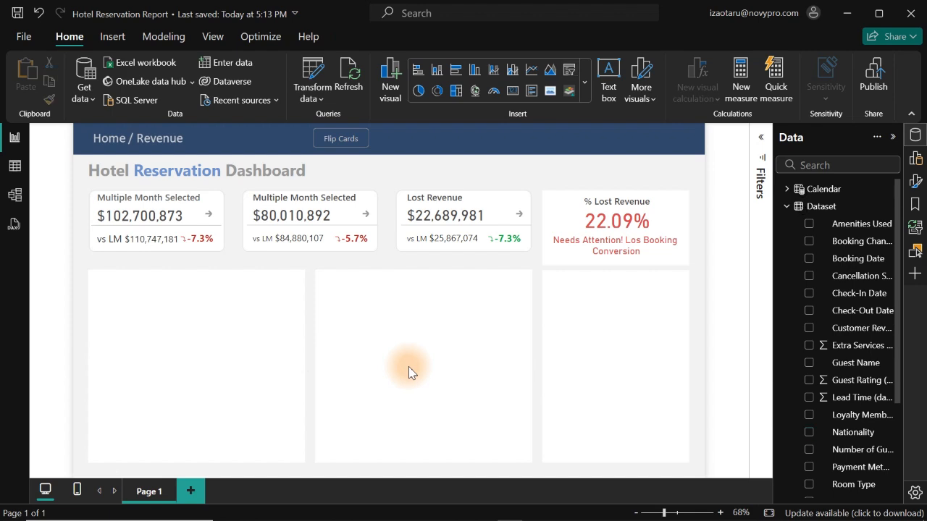
click(810, 433)
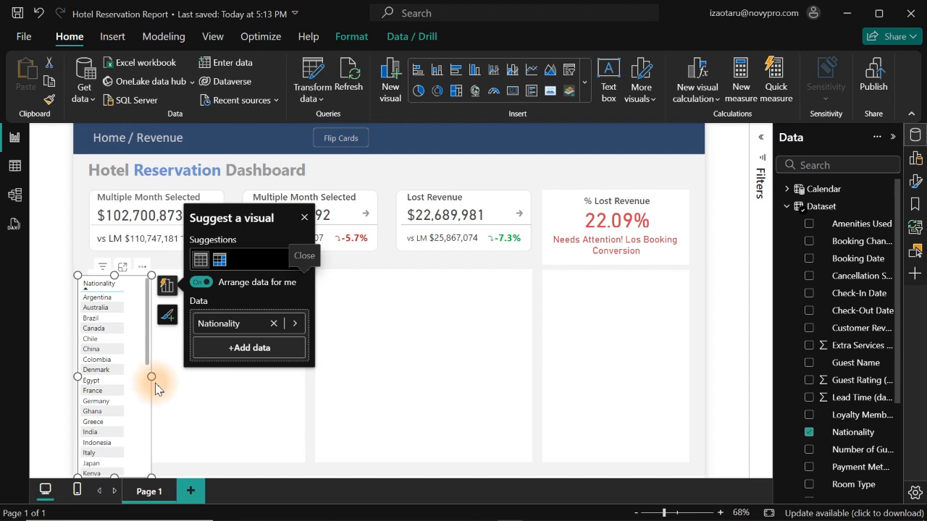
drag(151, 376, 302, 395)
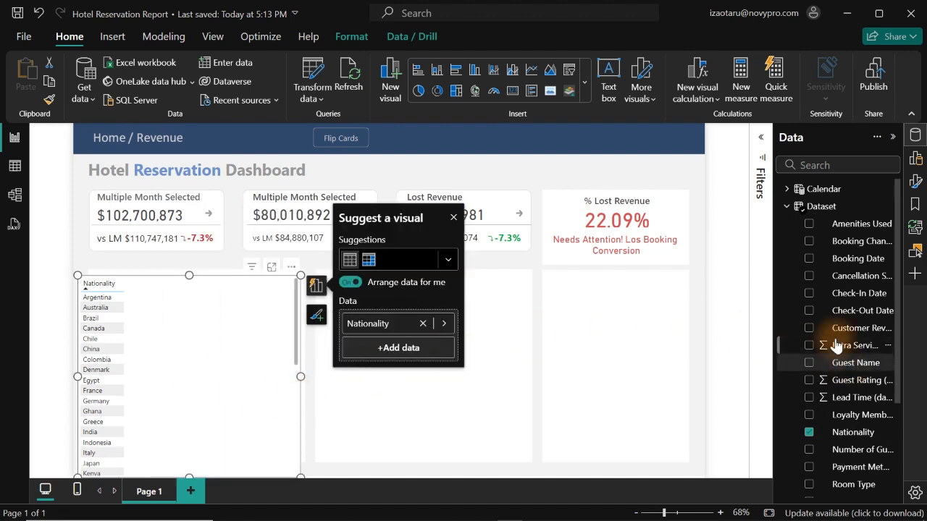
- Add the Net Revenue measure from the Net Revenue Folder to the Nationality table
click(786, 206)
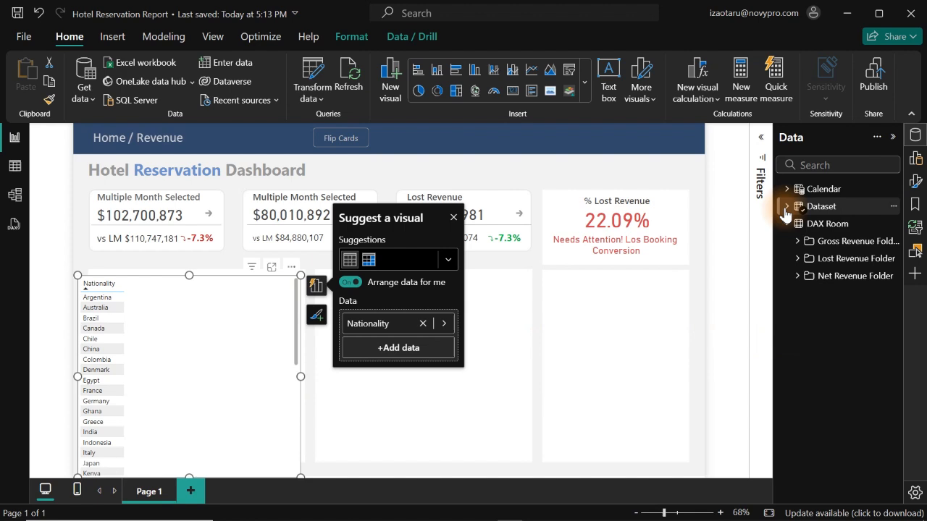
click(790, 276)
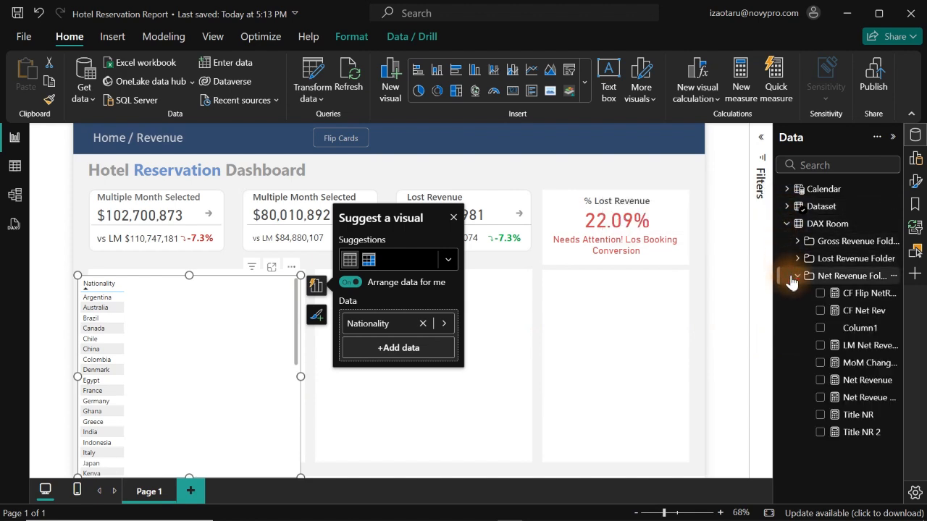
click(820, 380)
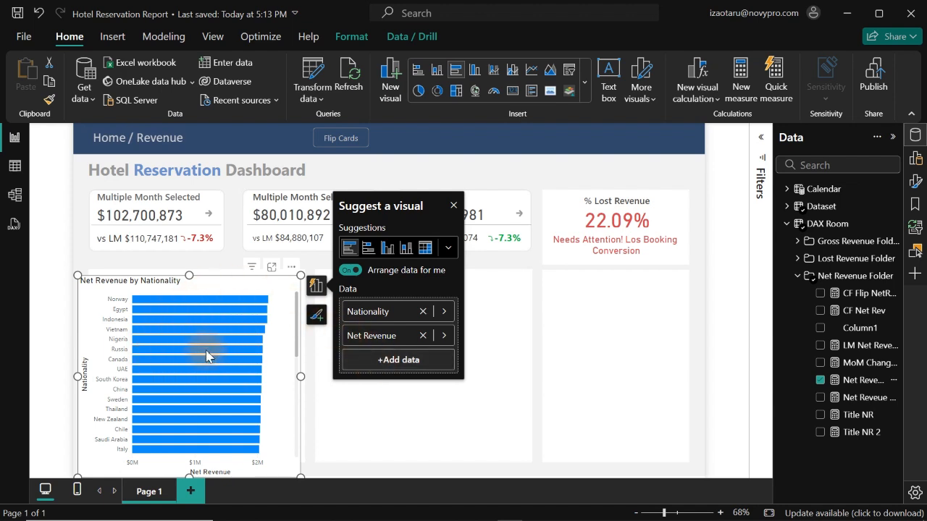
- Convert the Net Revenue by Nationality chart to a map and move Nationality from Legend to Location
mouse_move(215, 352)
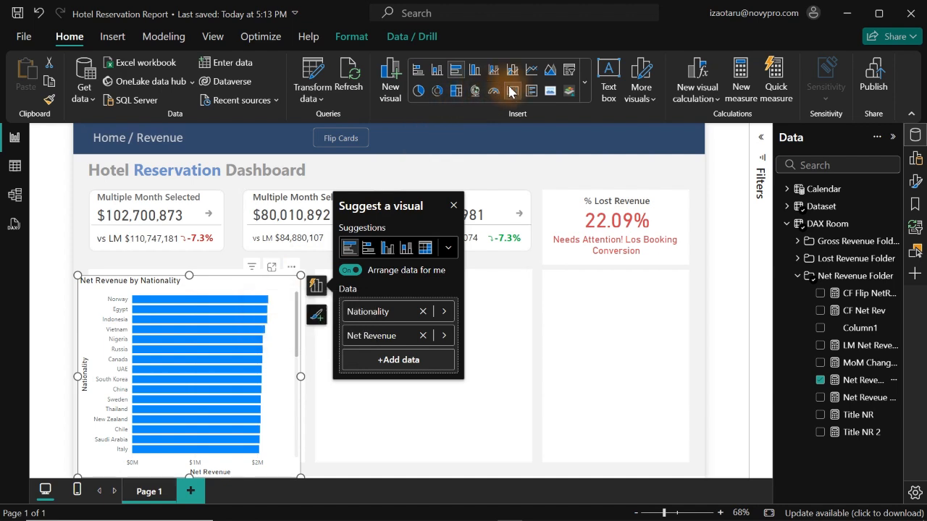
click(917, 161)
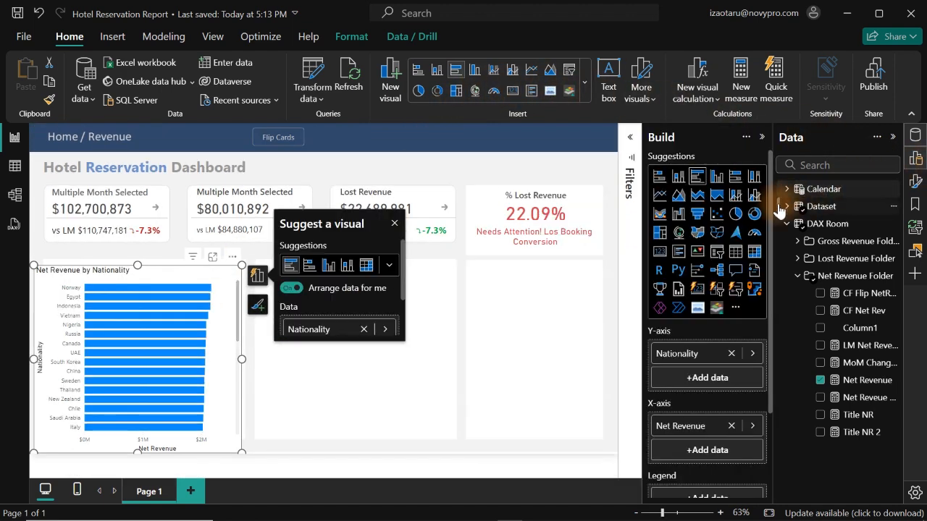
click(678, 233)
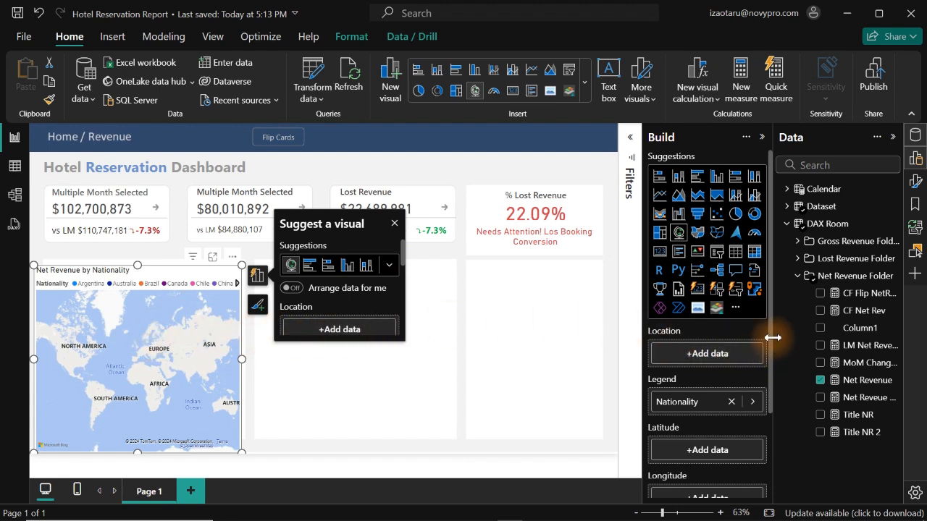
mouse_move(770, 340)
mouse_down()
mouse_move(771, 455)
mouse_move(772, 345)
mouse_up()
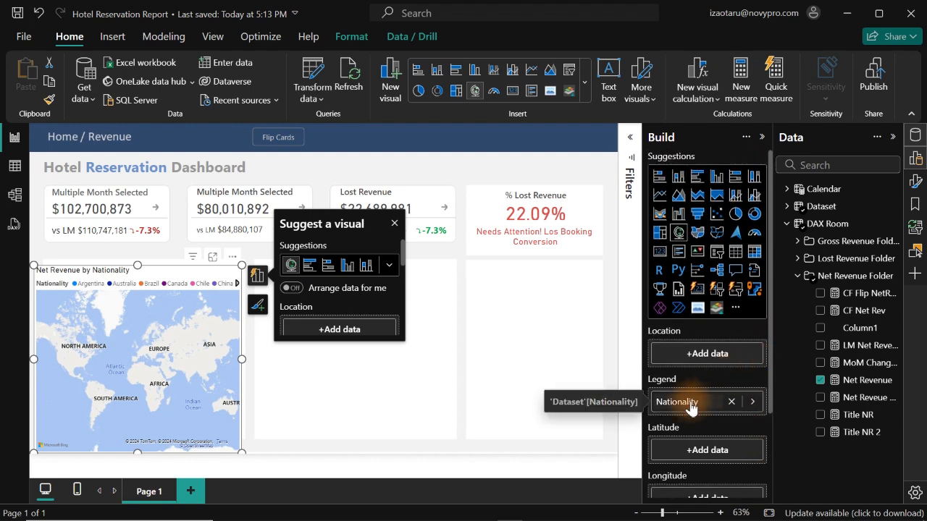
drag(689, 404, 706, 354)
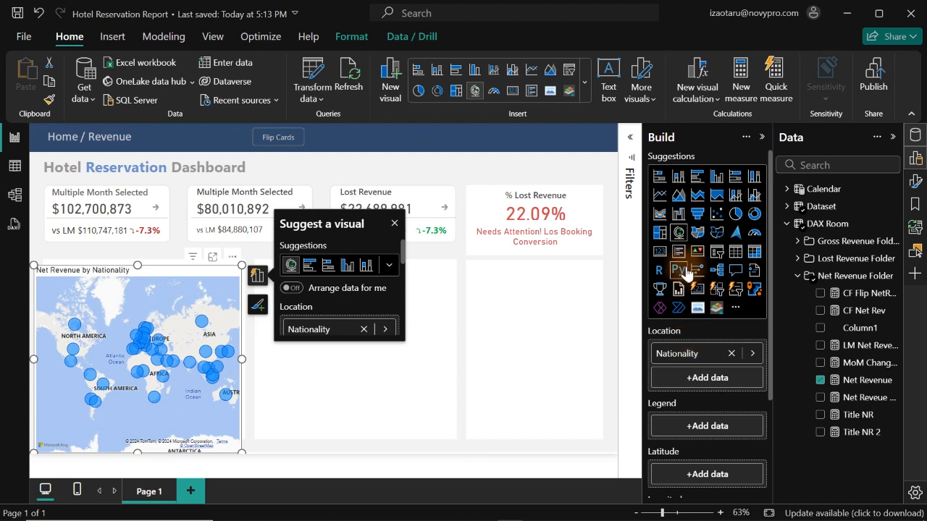
- Set the data category of the Dataset's Nationality column to Country
click(787, 208)
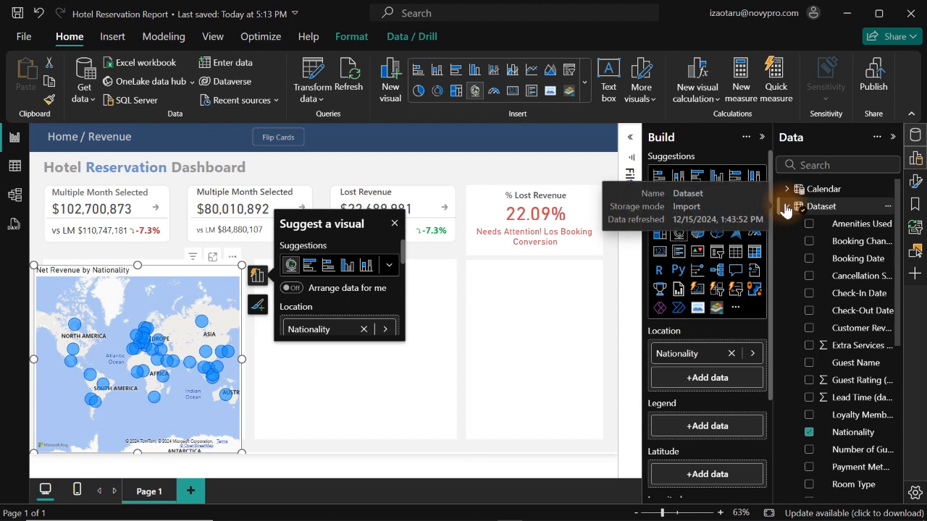
click(862, 435)
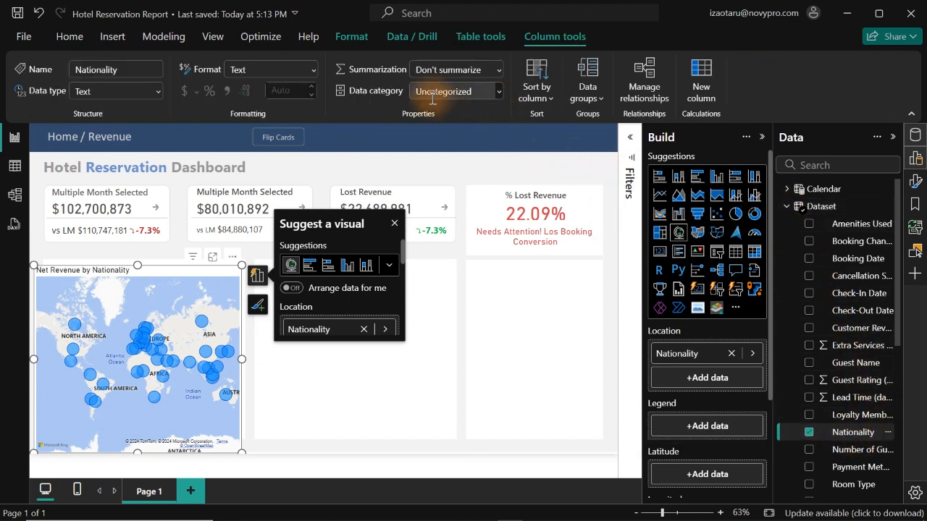
click(498, 91)
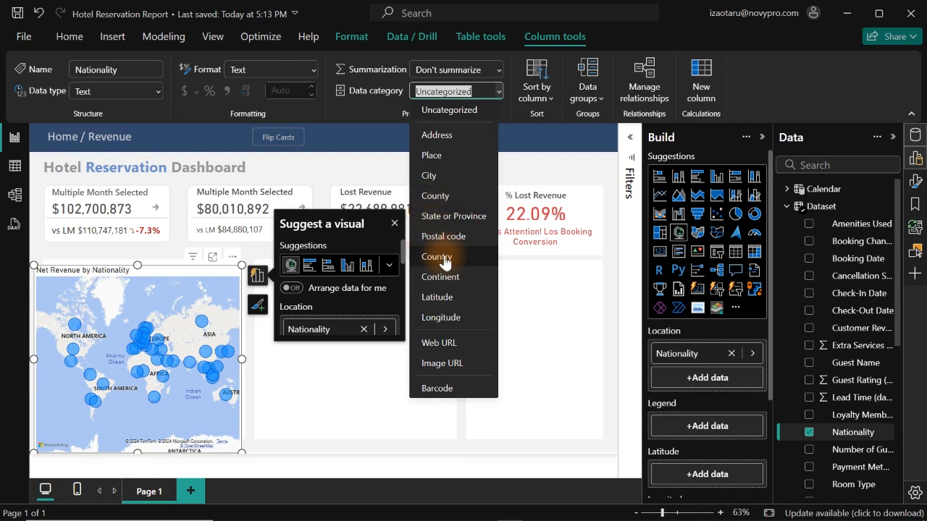
click(447, 258)
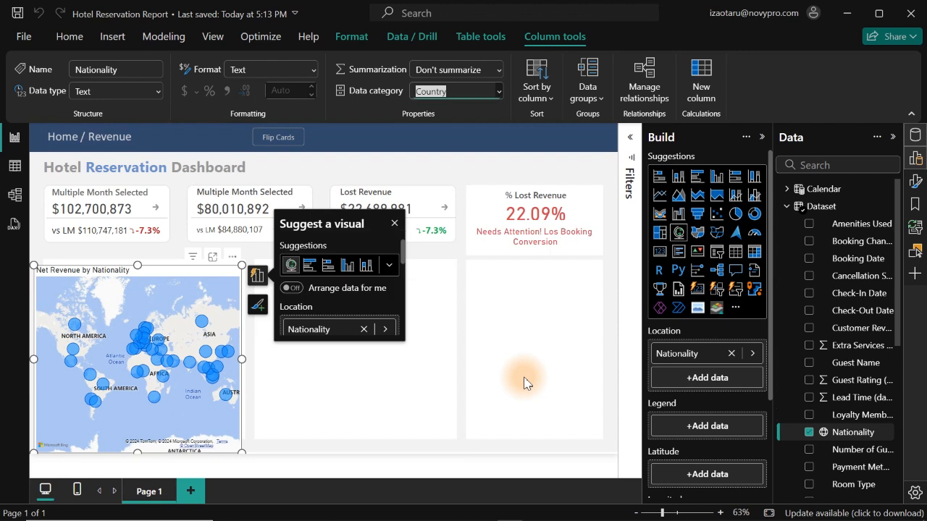
- Test the Country category by creating and enlarging a separate visual from Nationality alone, and delete it
click(460, 351)
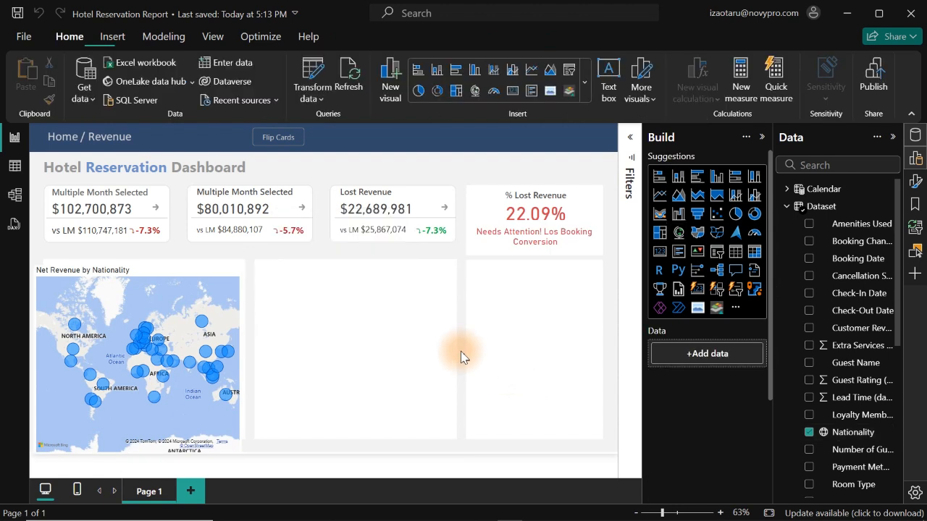
click(810, 433)
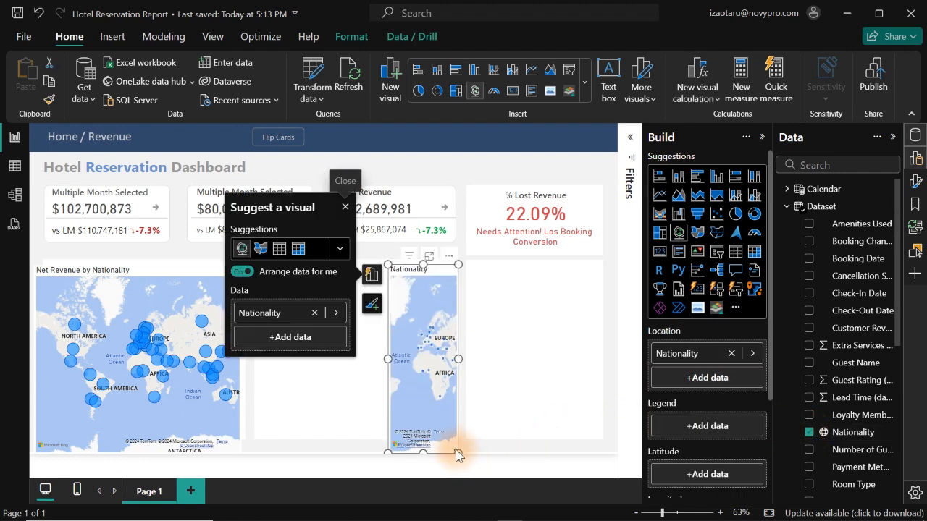
drag(457, 453, 594, 428)
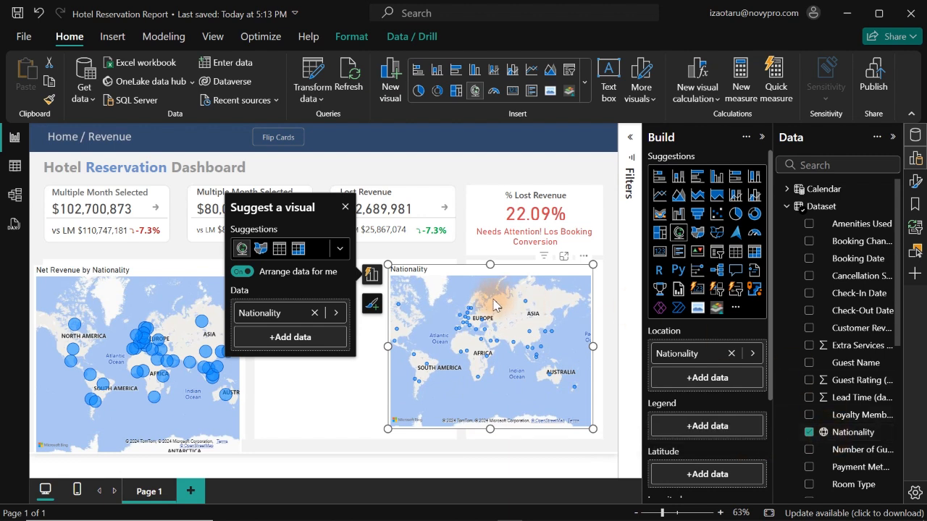
key(Delete)
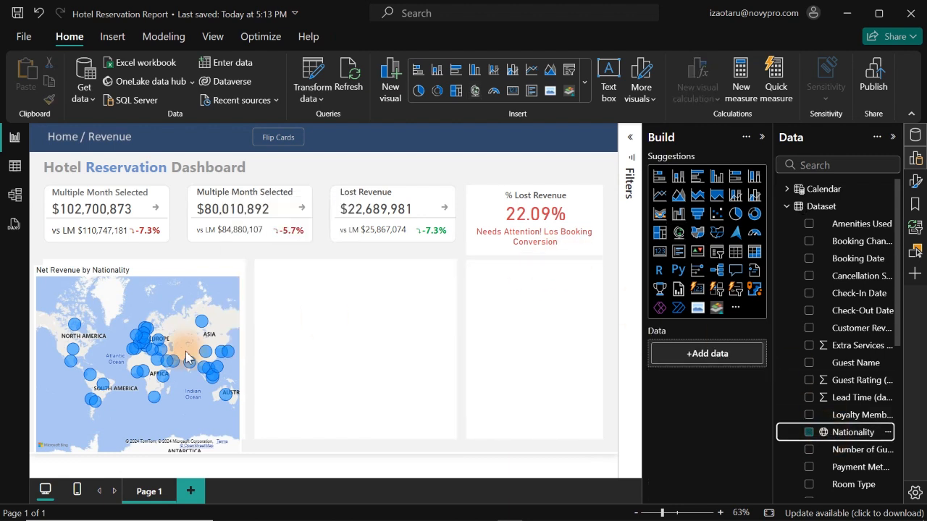
- Close the build options and open the map settings in the Net Revenue by Nationality map's formatting options
click(195, 301)
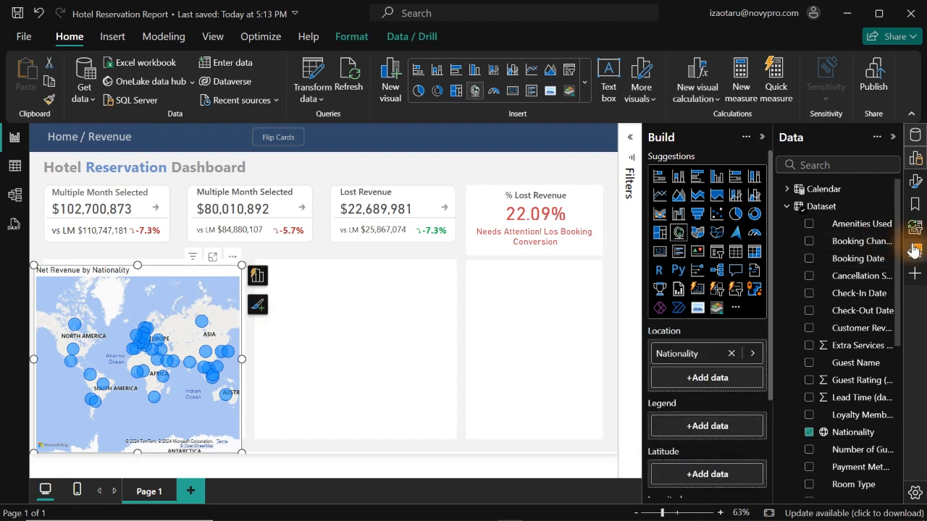
click(916, 161)
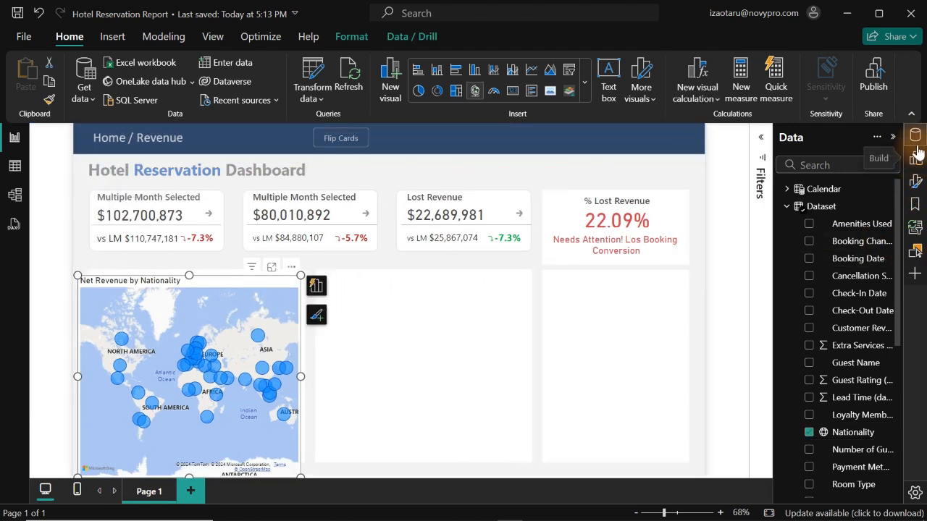
click(915, 181)
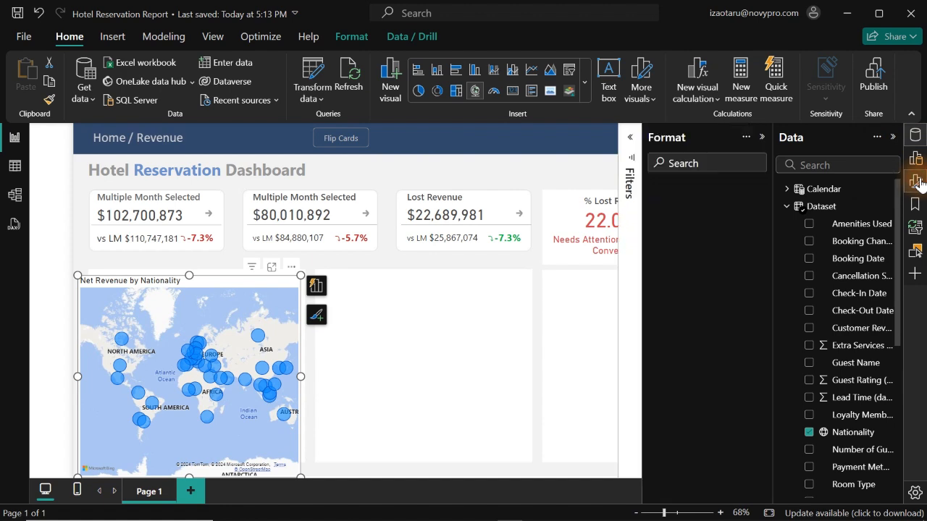
click(683, 289)
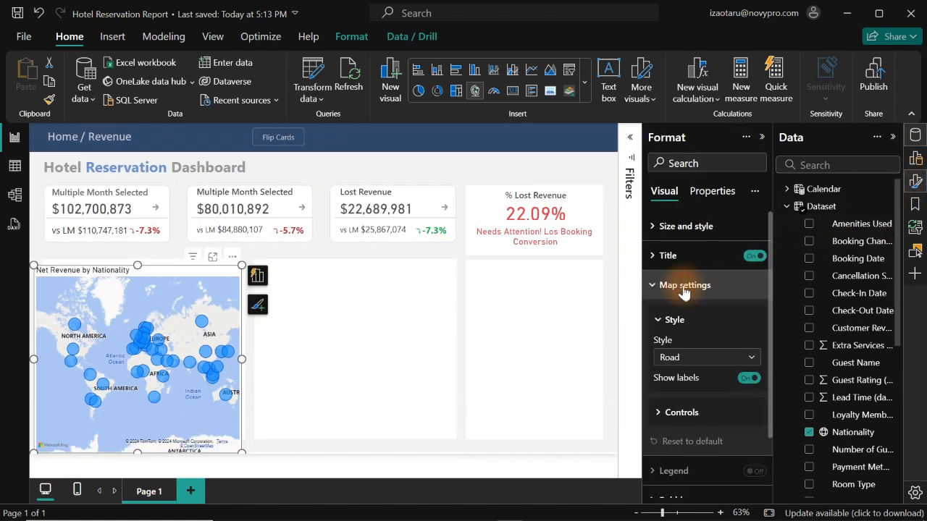
- Try the Light, Dark, Road and Aerial styles on the Net Revenue by Nationality map
click(710, 362)
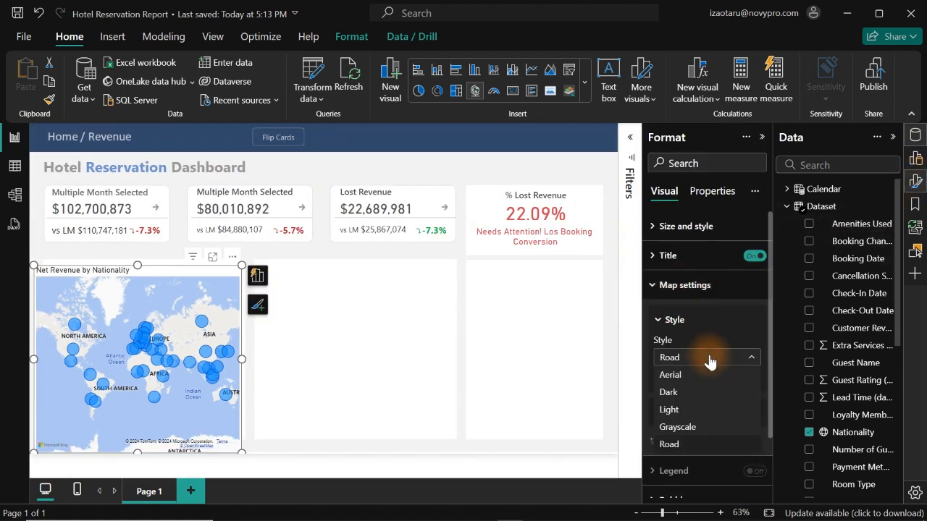
click(676, 411)
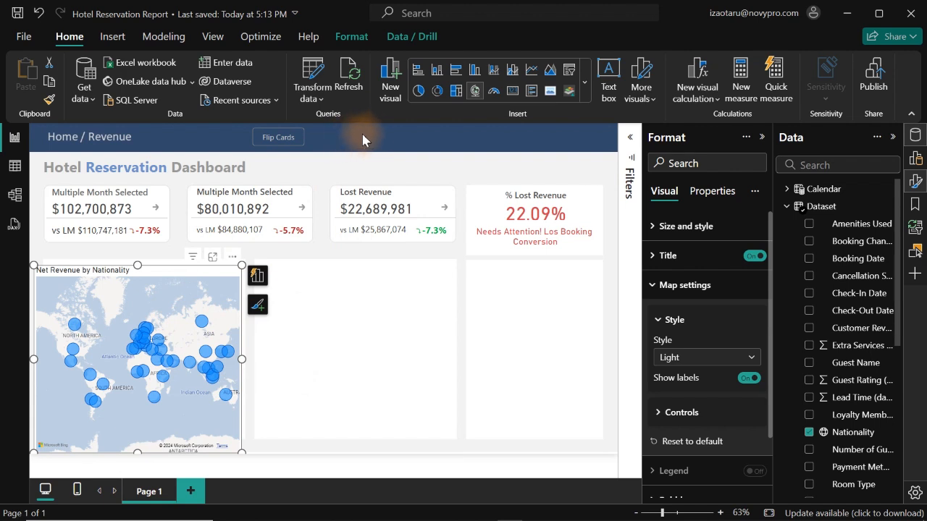
click(688, 357)
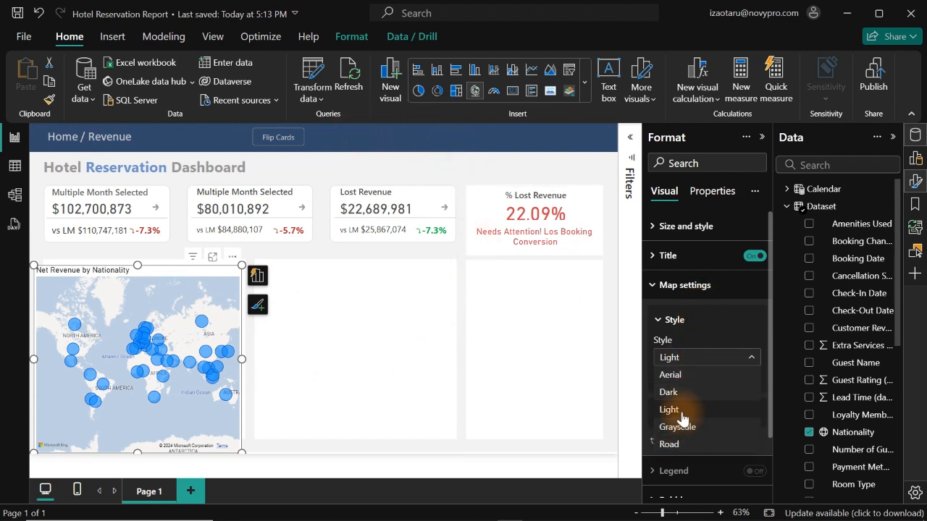
click(677, 392)
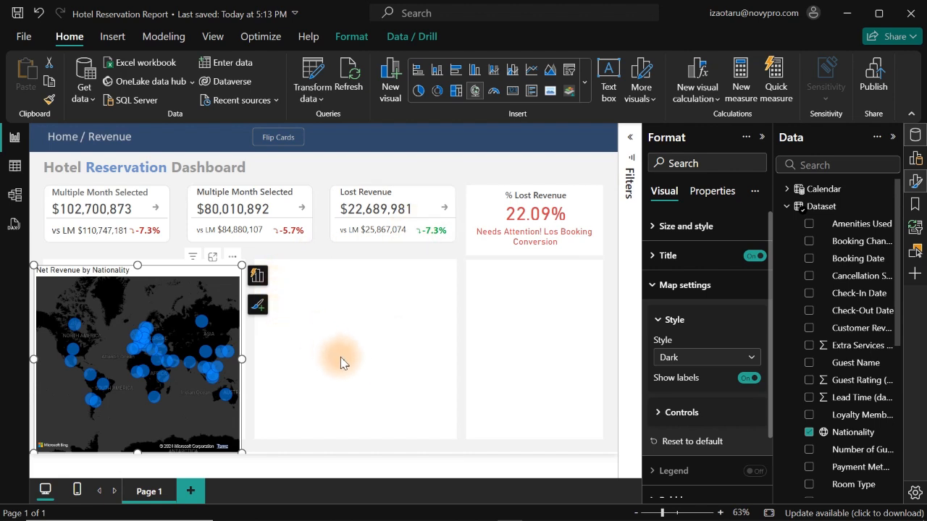
click(728, 359)
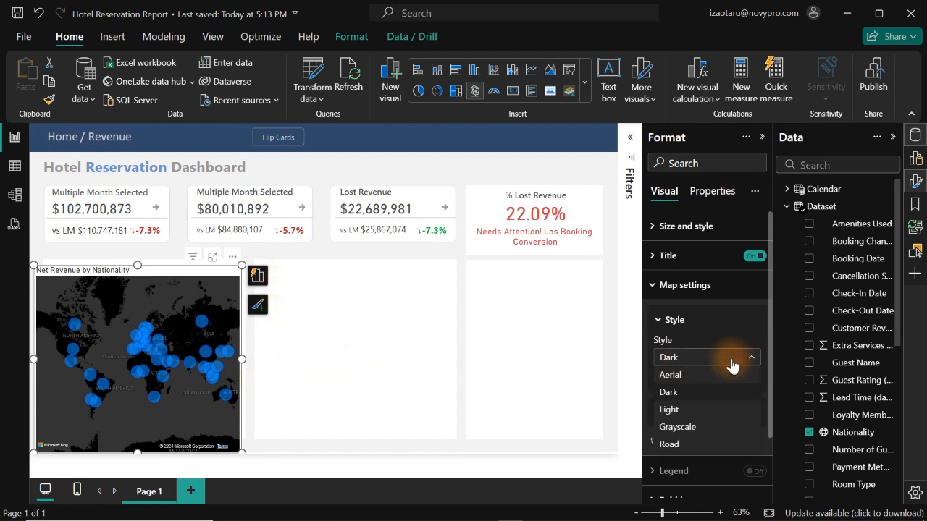
click(670, 444)
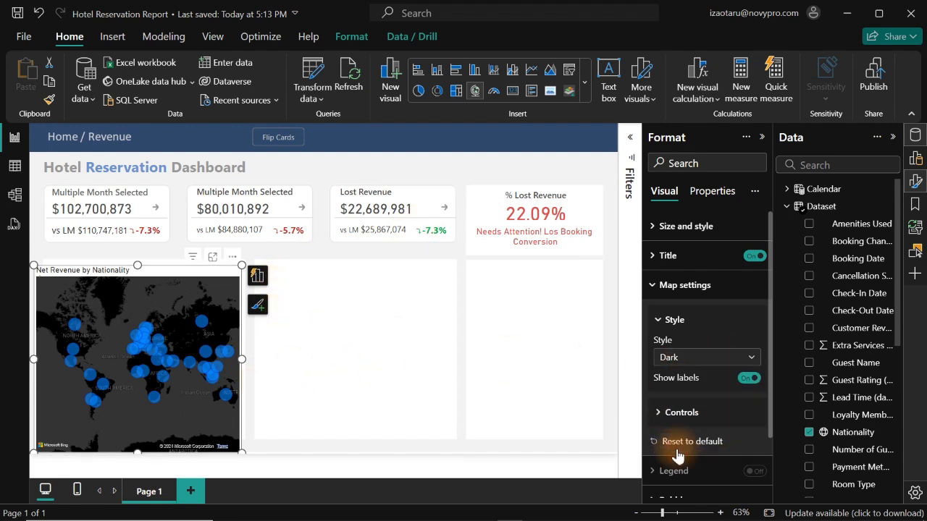
click(700, 360)
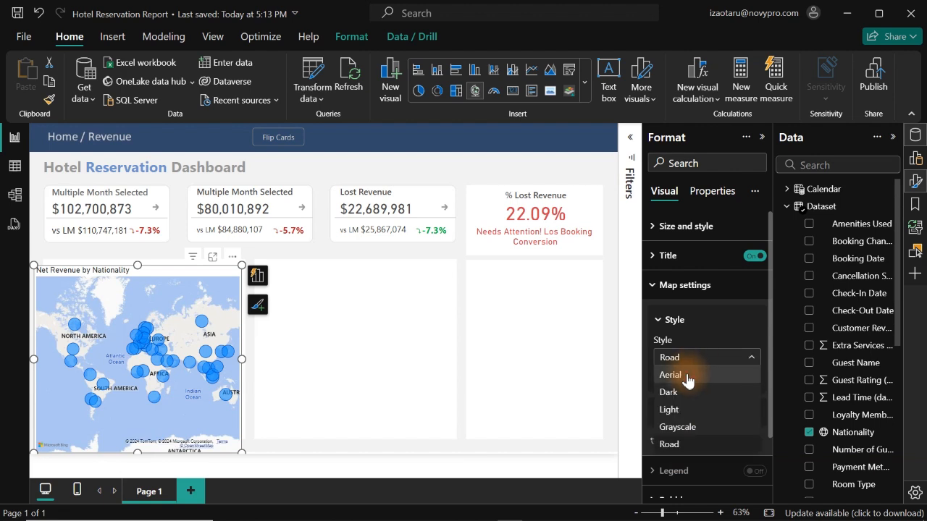
click(688, 375)
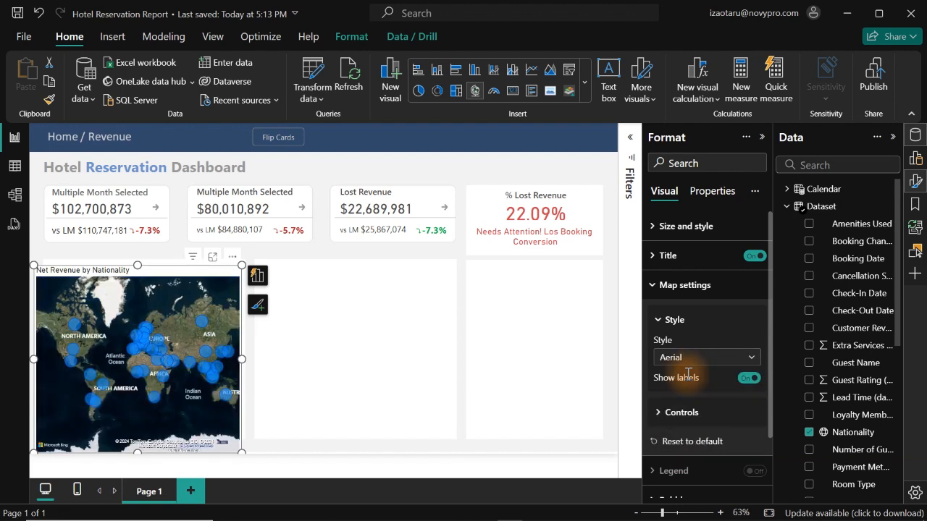
- Set the Net Revenue by Nationality map's style to Dark
click(704, 358)
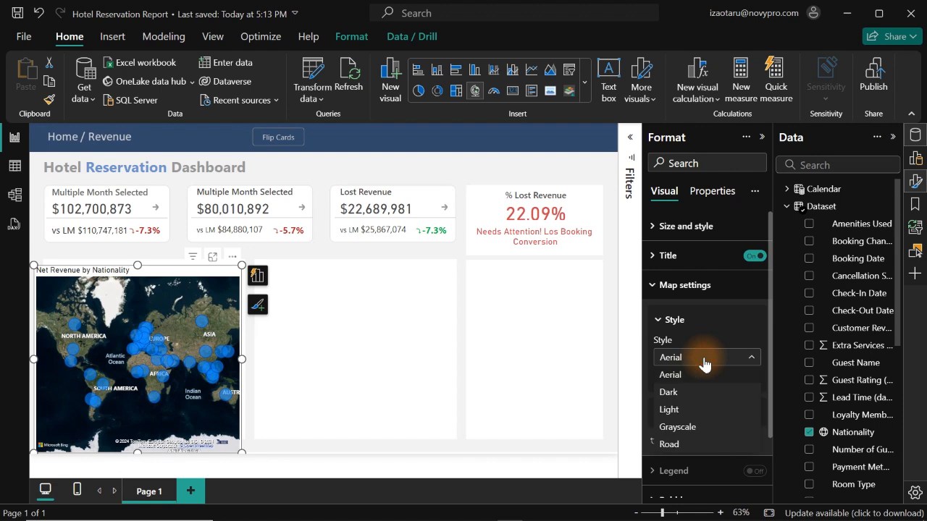
click(686, 394)
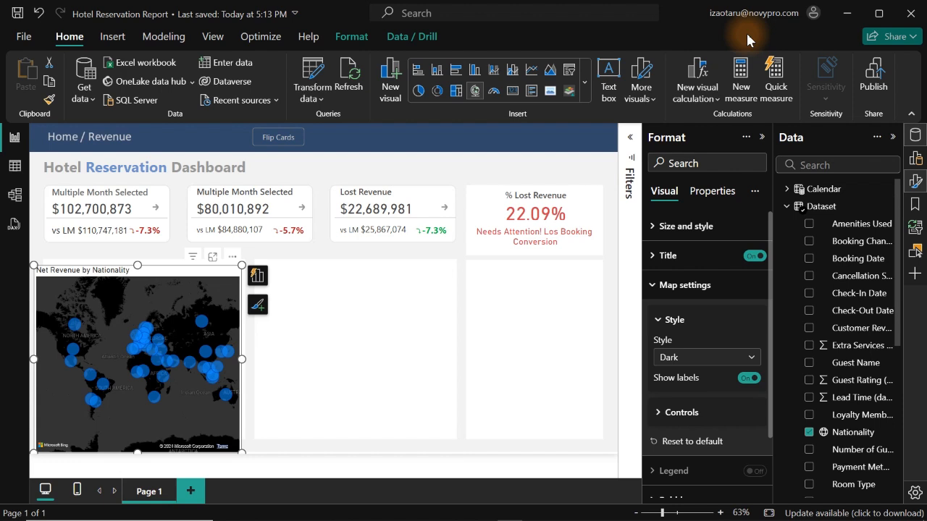
- Search the available Power BI custom visuals for "map by"
click(915, 182)
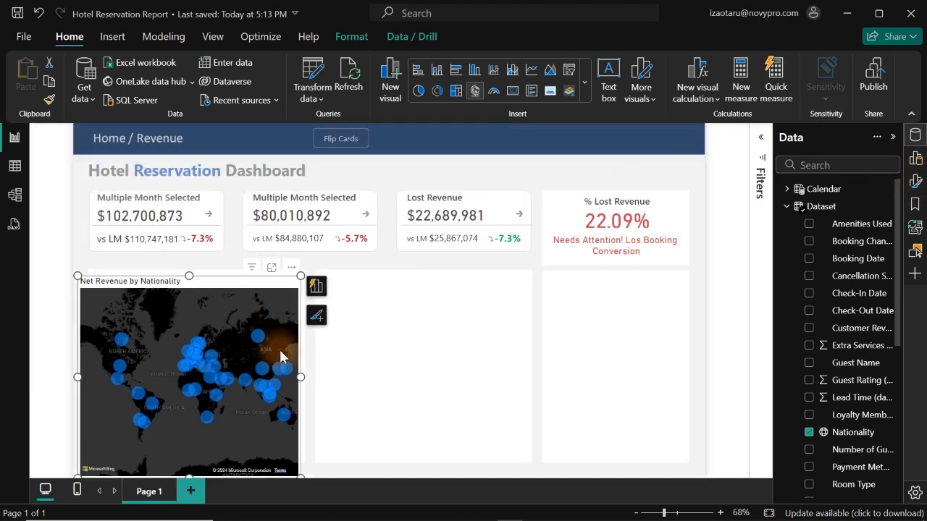
click(917, 159)
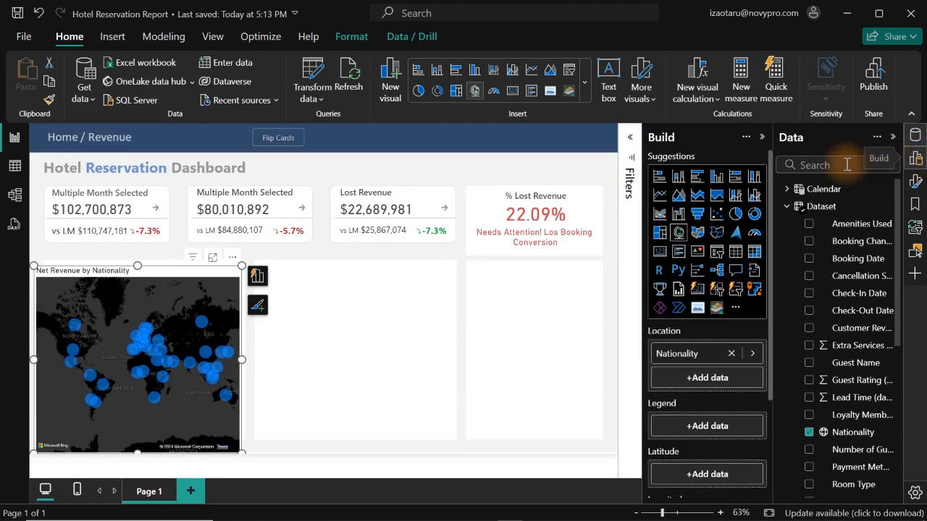
click(735, 309)
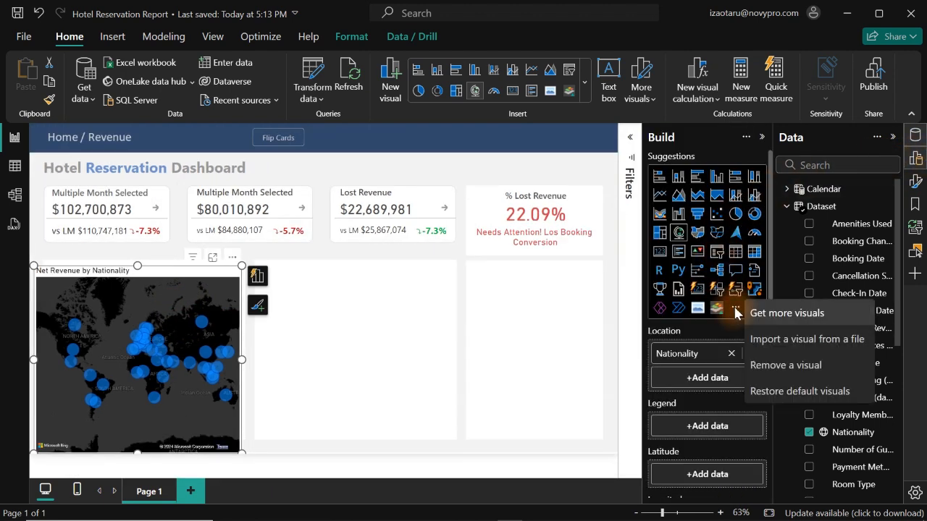
click(771, 318)
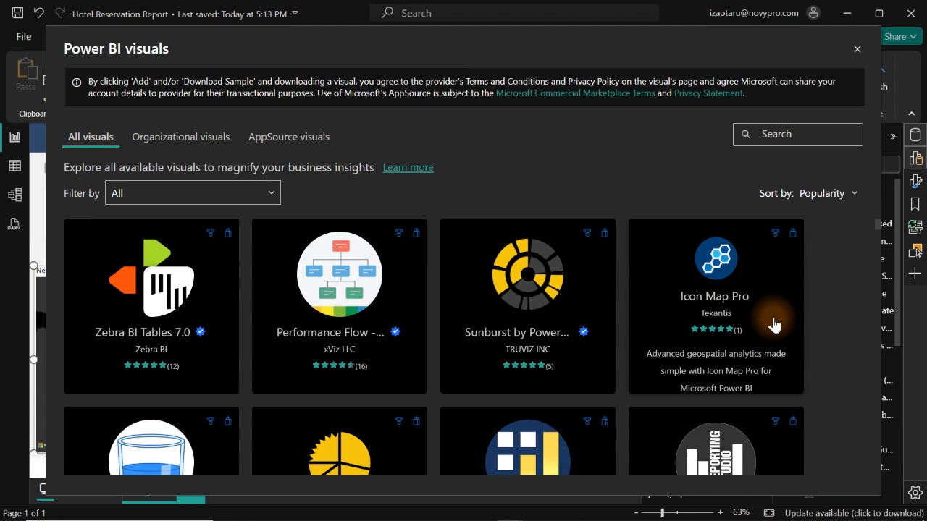
click(772, 137)
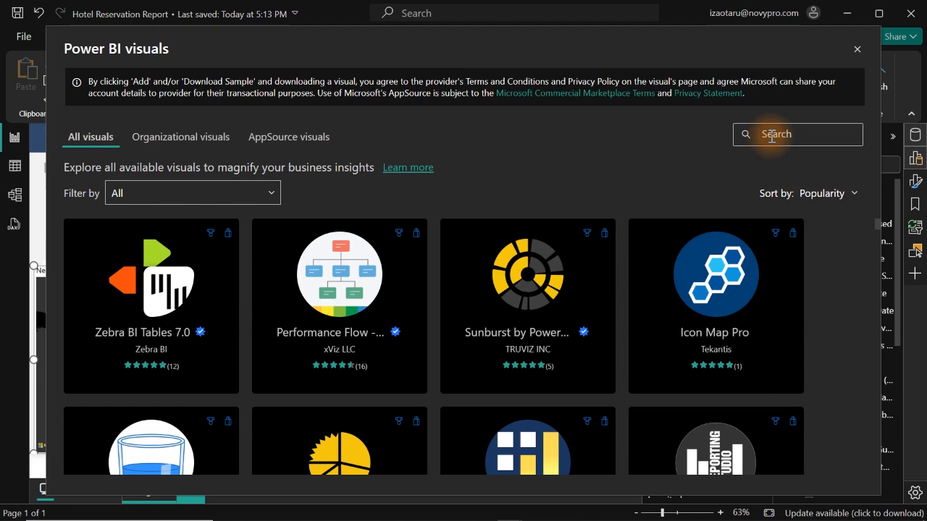
text(map)
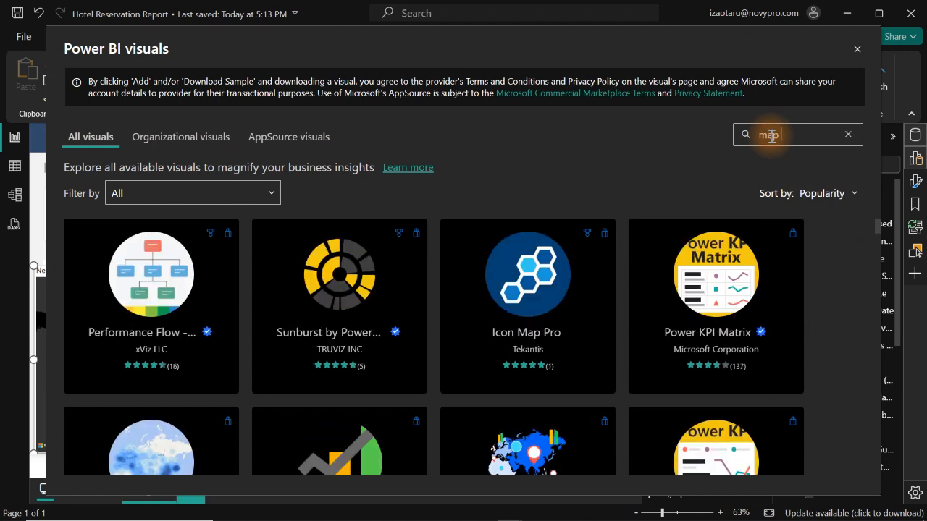
text( by)
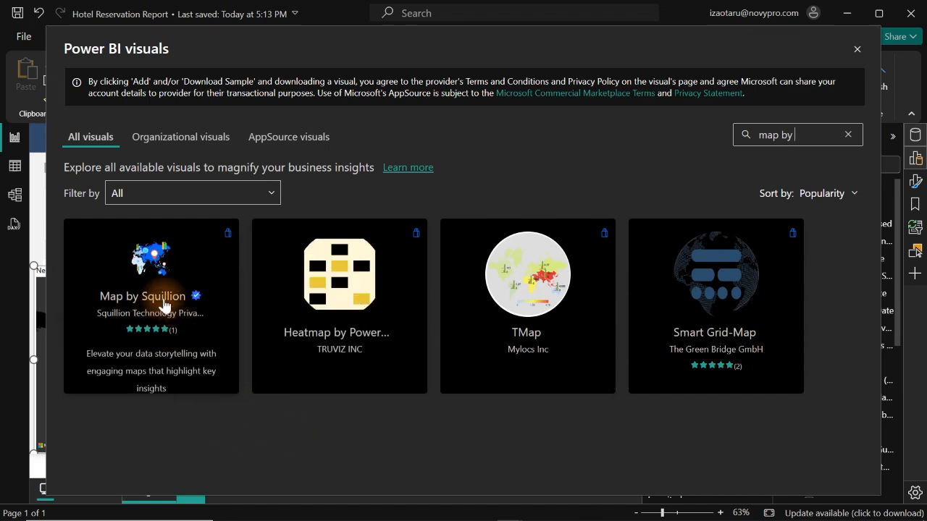
- Add the Map by Squillion custom visual to the report and dismiss the import message
click(164, 303)
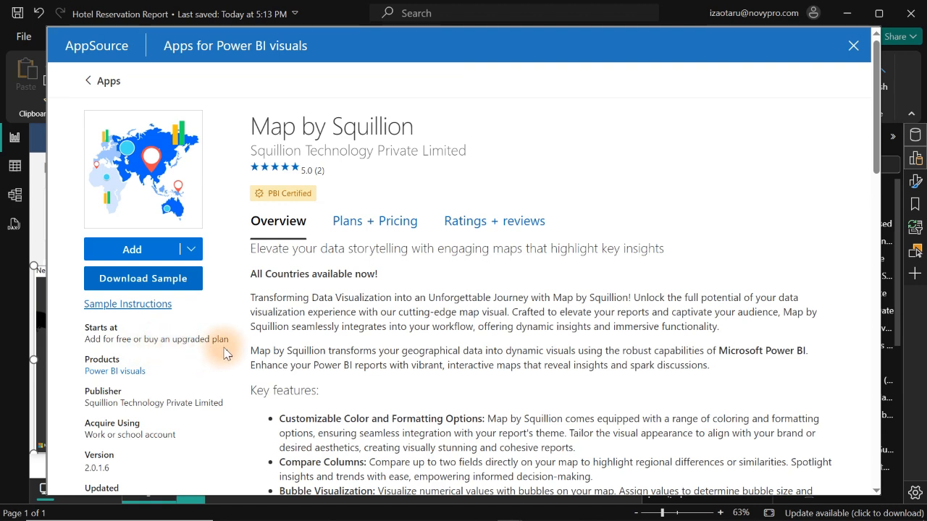
click(132, 250)
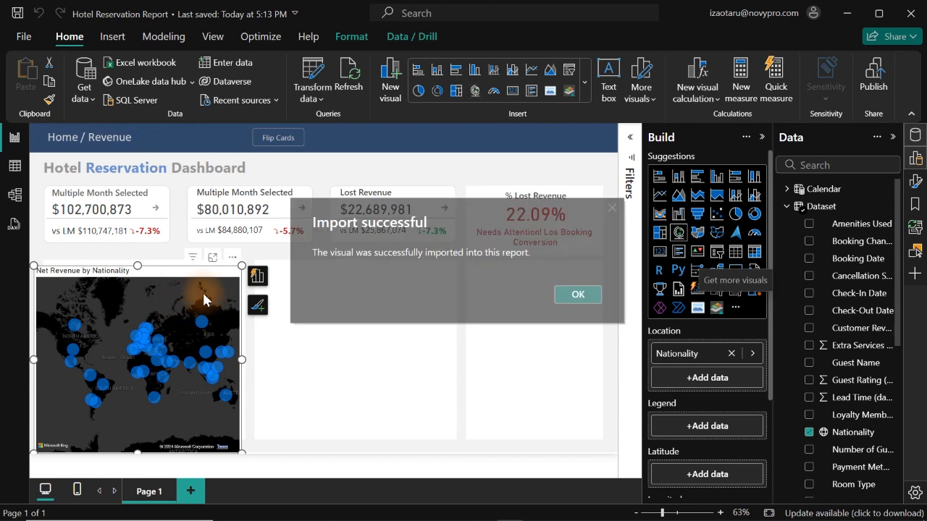
click(577, 294)
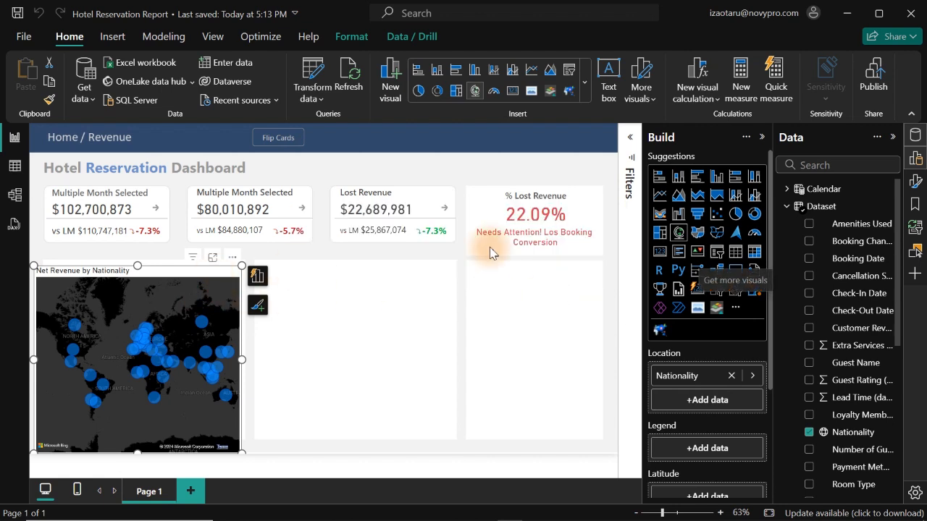
- Set the Net Revenue by Nationality map's style to Light in its map settings
click(916, 160)
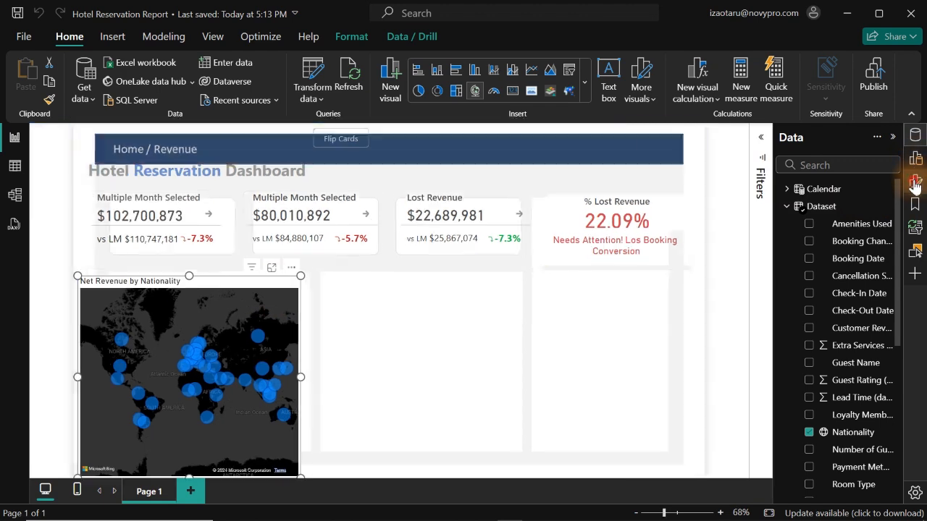
click(915, 182)
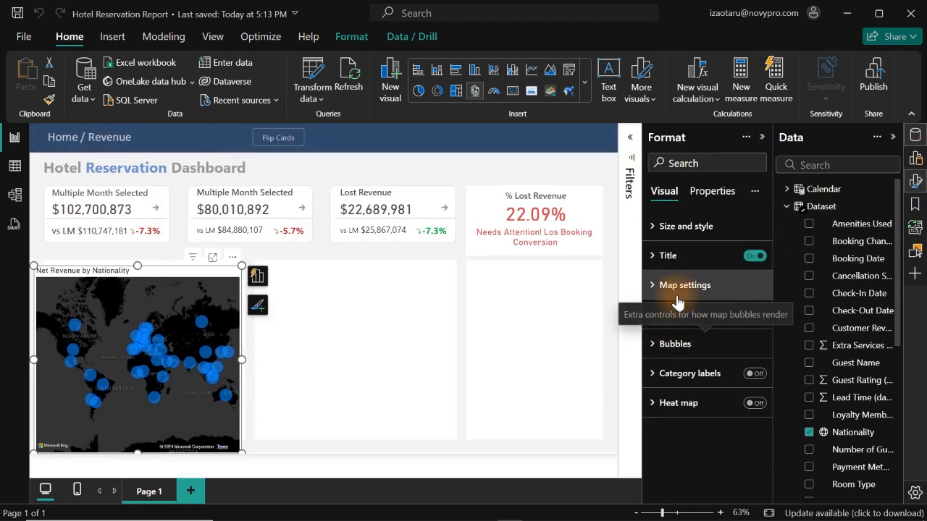
click(676, 288)
click(717, 357)
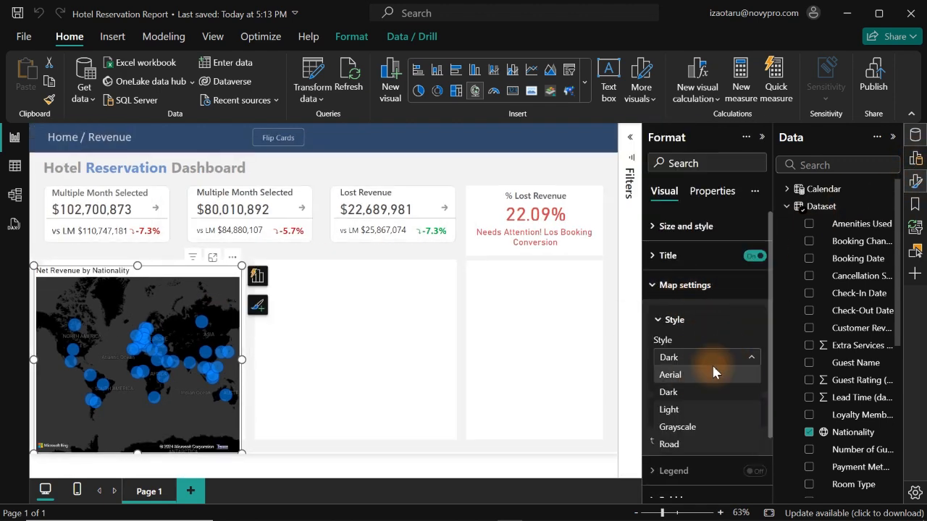
click(677, 413)
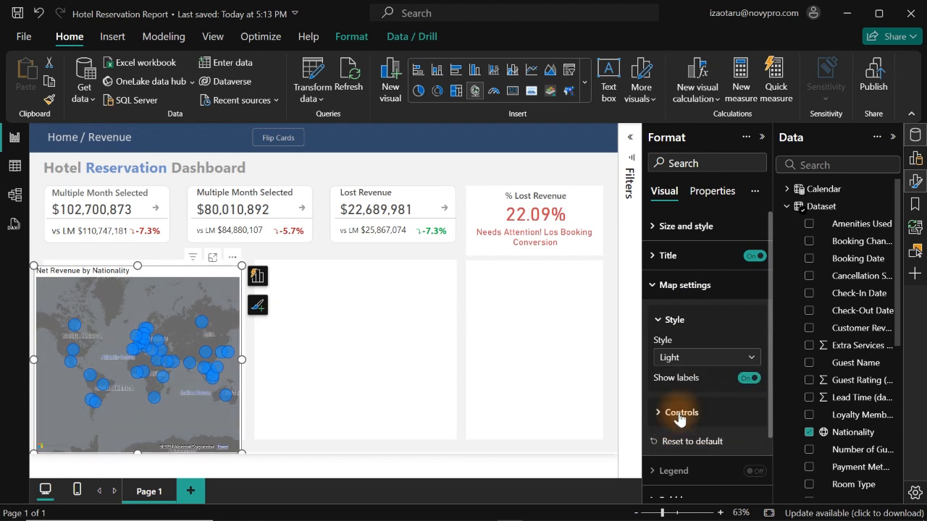
click(385, 352)
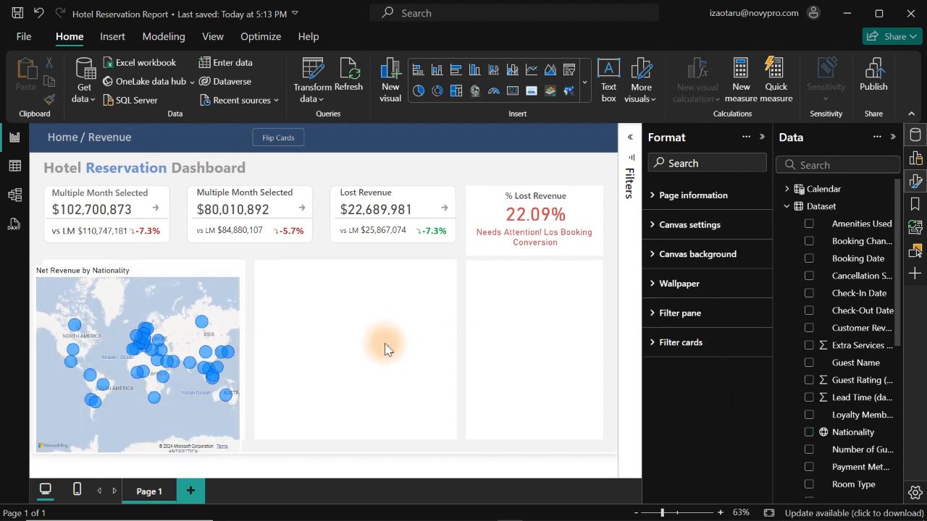
- Convert the Net Revenue by Nationality map to the Map by Squillion visual
click(188, 276)
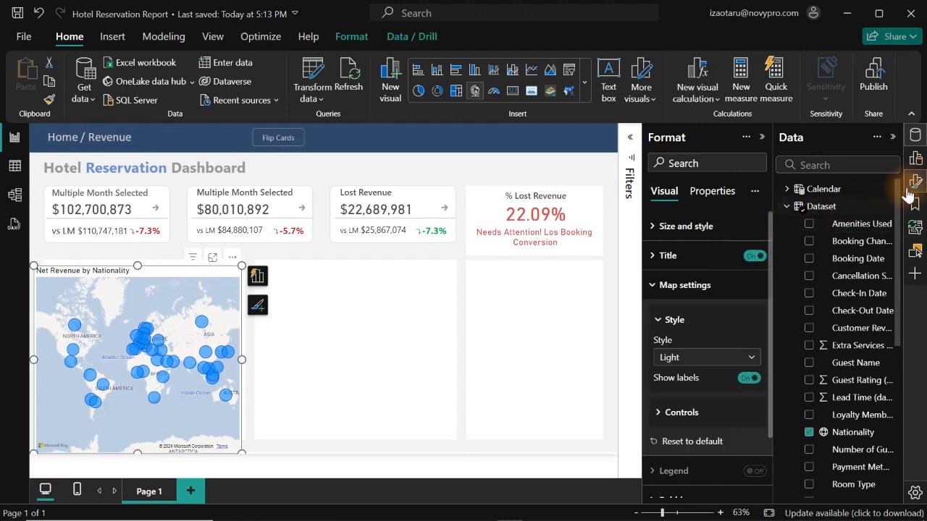
click(915, 159)
click(916, 161)
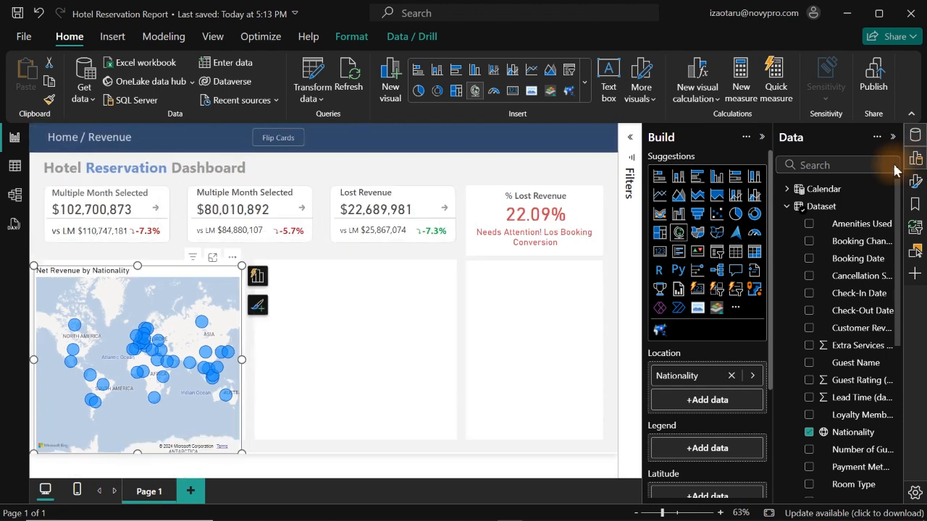
click(659, 331)
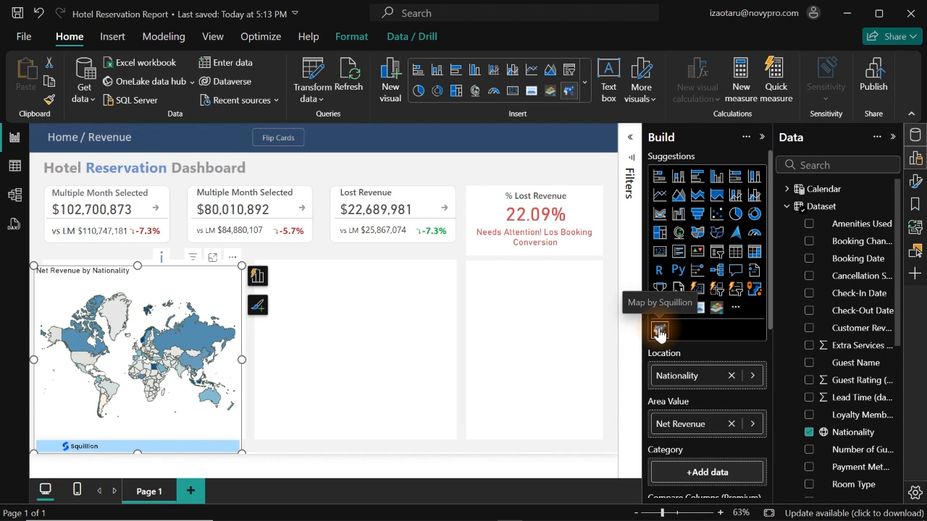
click(196, 345)
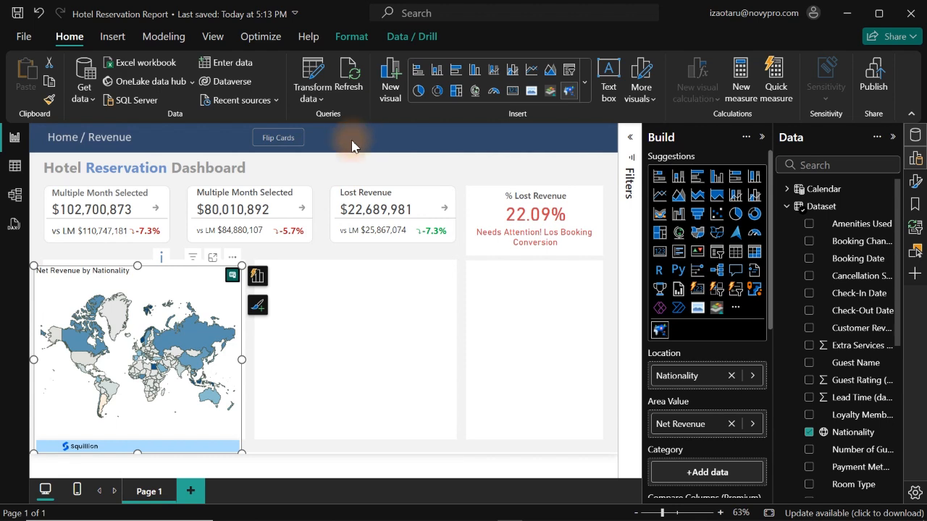
- Pick up the custom font color's hex code from the word "Reservation" in the dashboard title
drag(167, 169, 87, 168)
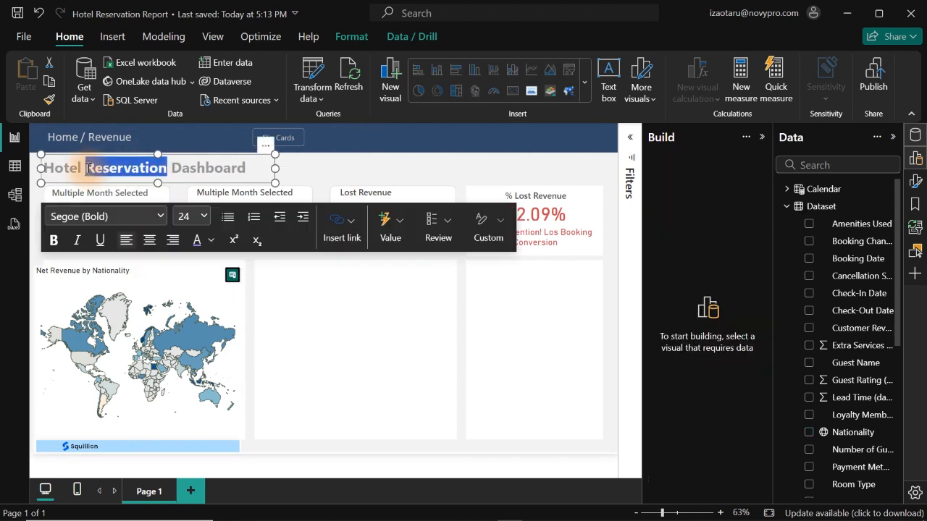
click(212, 242)
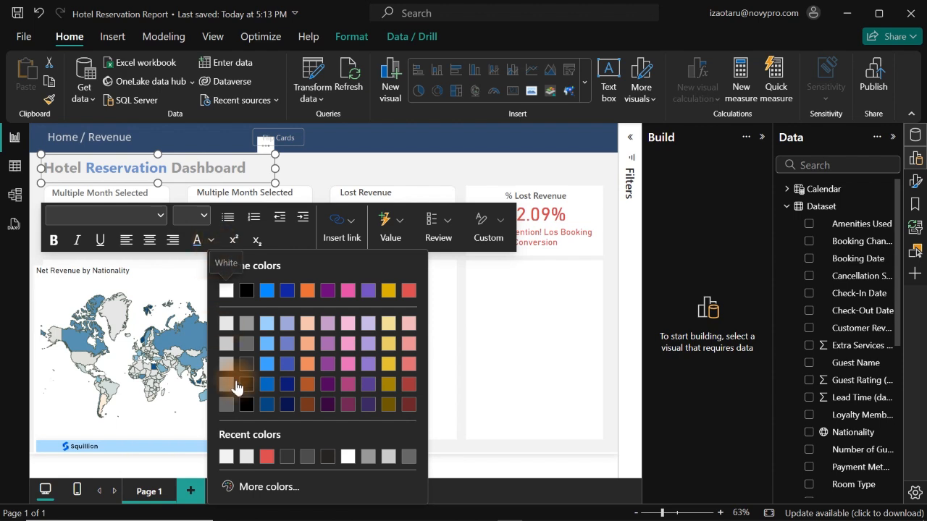
click(268, 486)
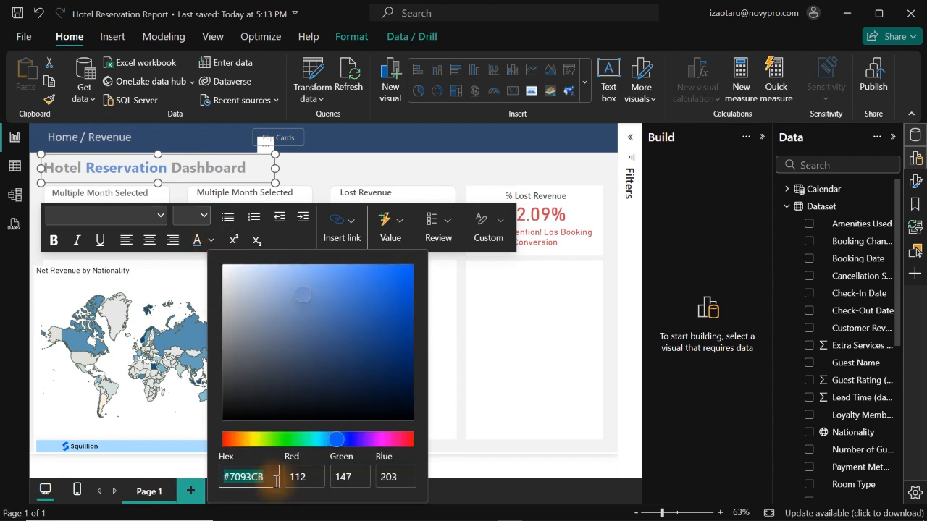
click(530, 390)
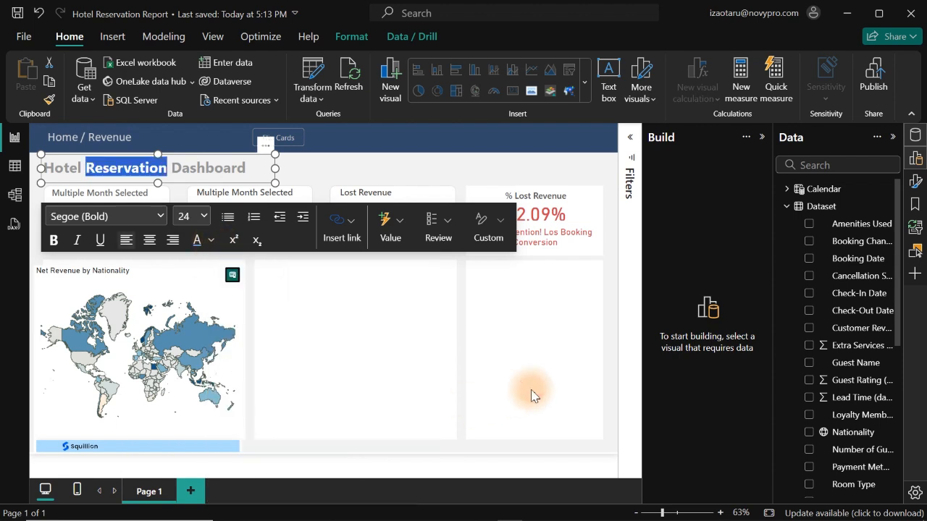
- Set the nationality map's area color for the maximum value to the title word's blue, #7093CB
click(149, 294)
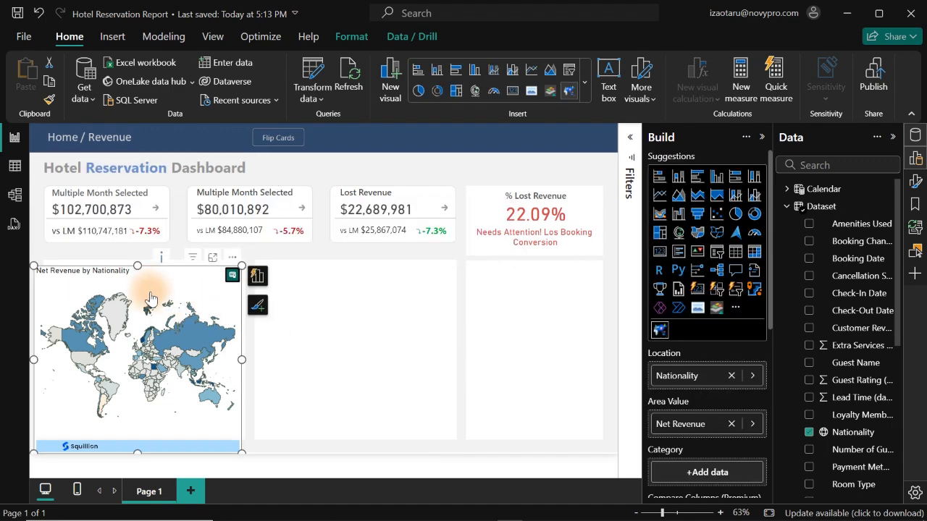
click(916, 161)
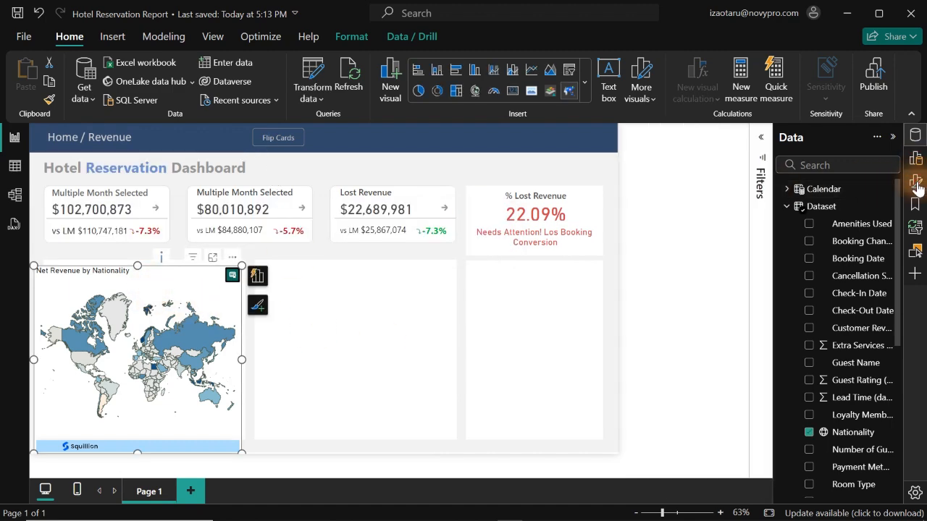
click(916, 183)
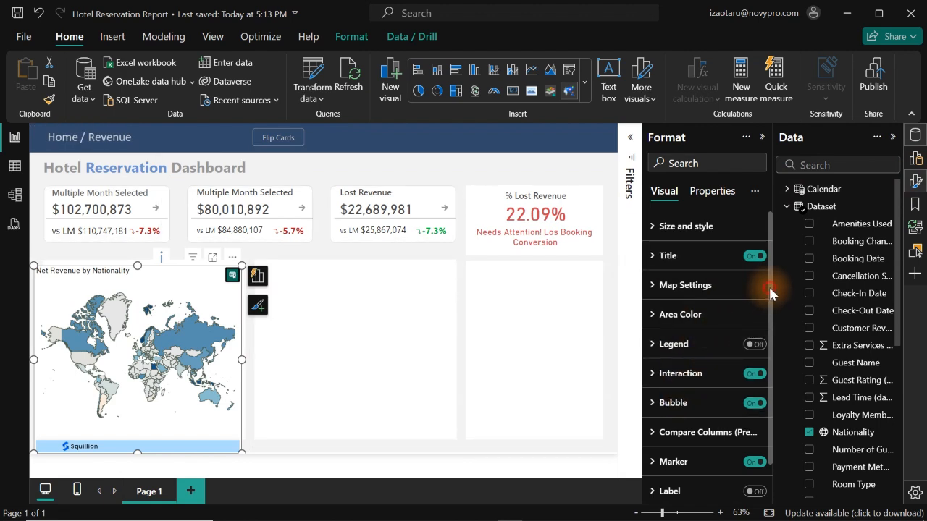
drag(770, 292, 770, 342)
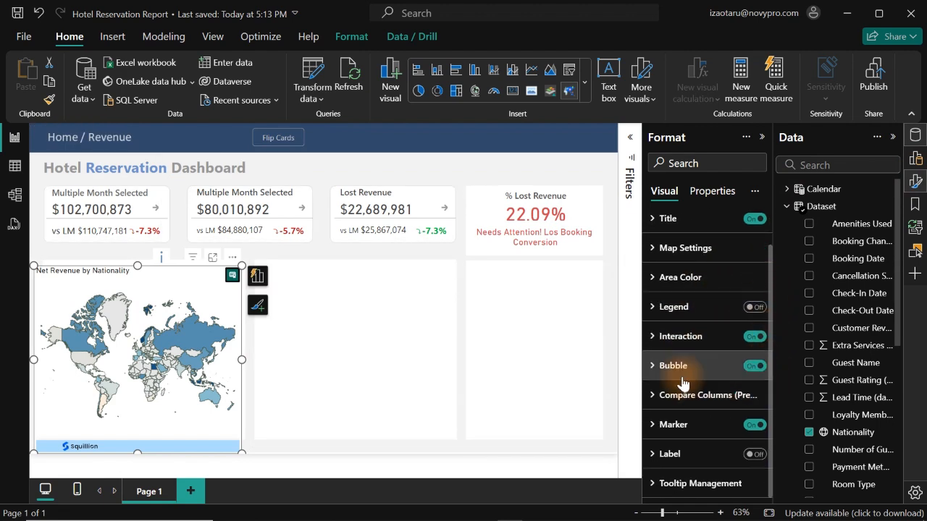
click(668, 280)
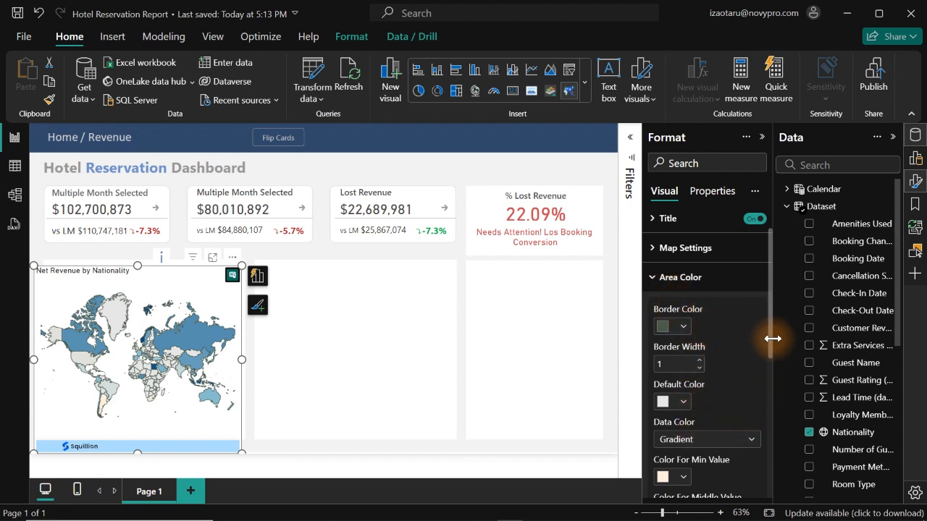
drag(772, 337, 772, 422)
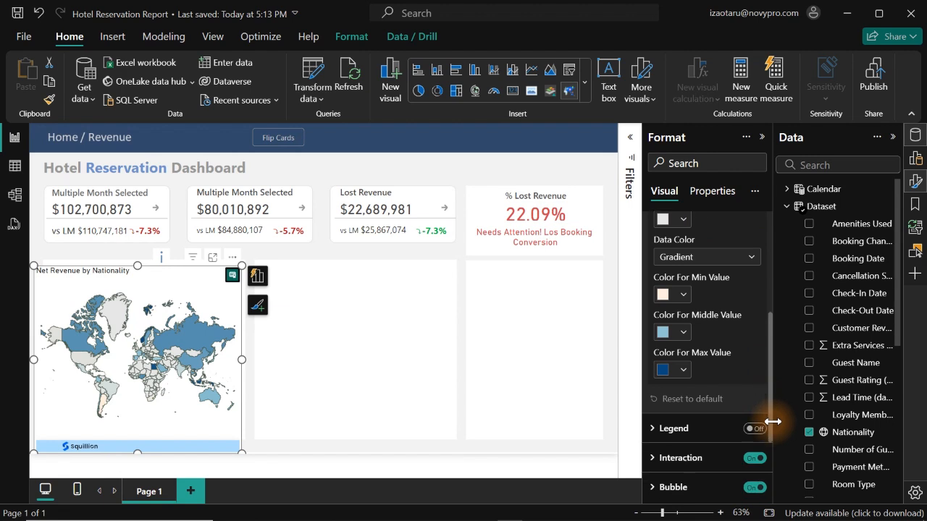
click(682, 371)
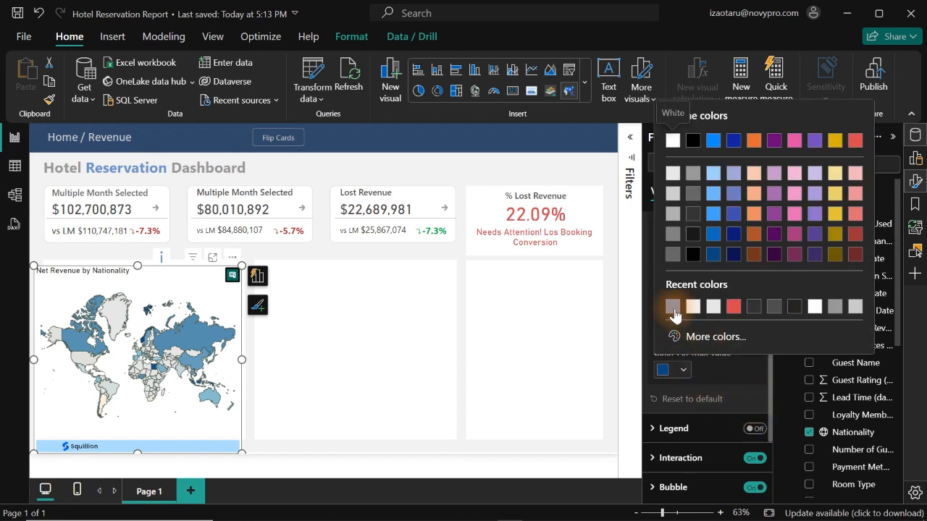
click(673, 307)
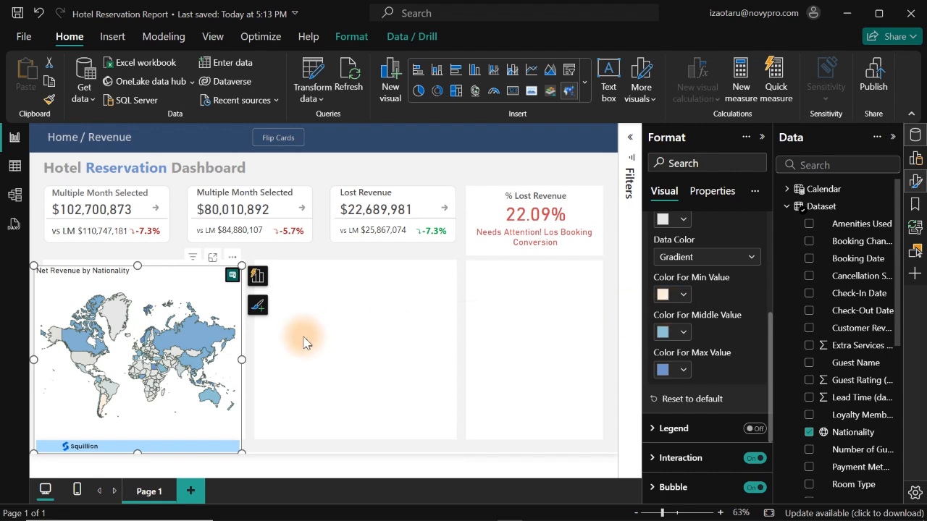
click(230, 335)
click(278, 345)
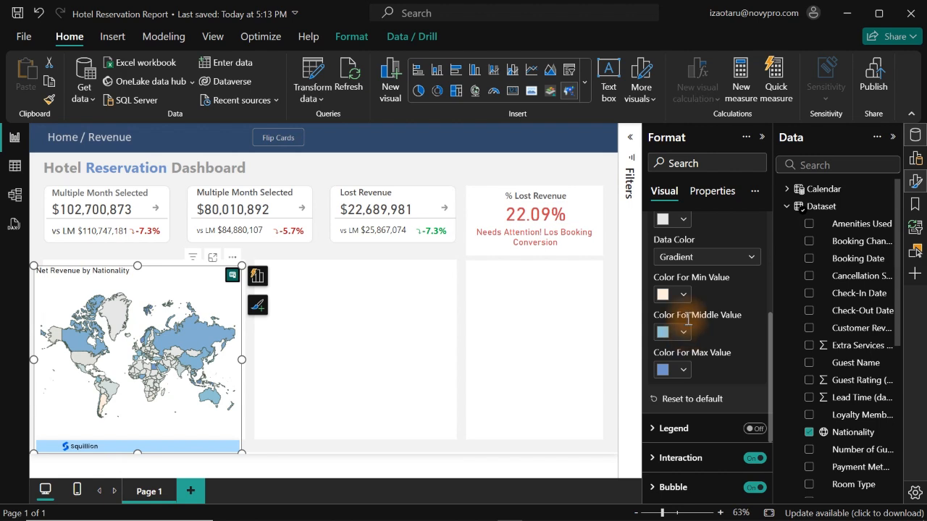
- Set the nationality map's area color for the minimum value to the lightest red shade and inspect a country's net revenue on the map
click(682, 295)
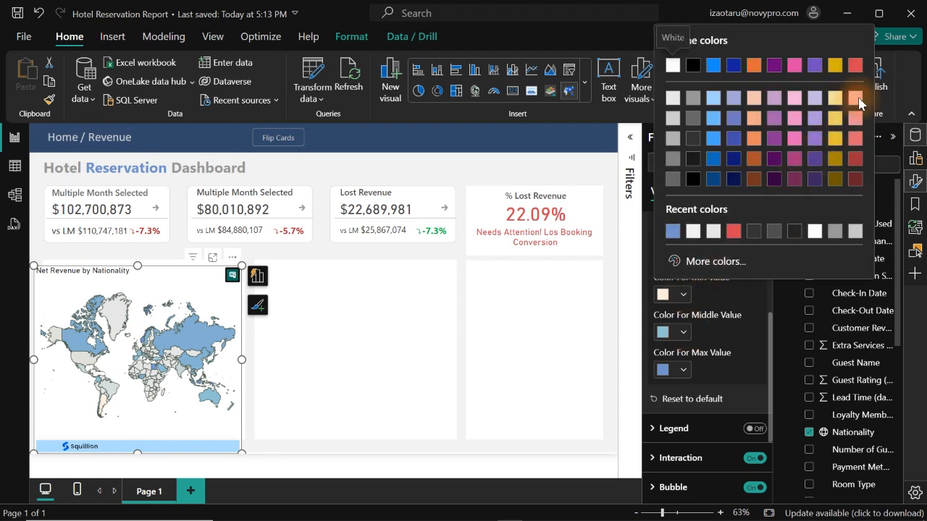
click(856, 100)
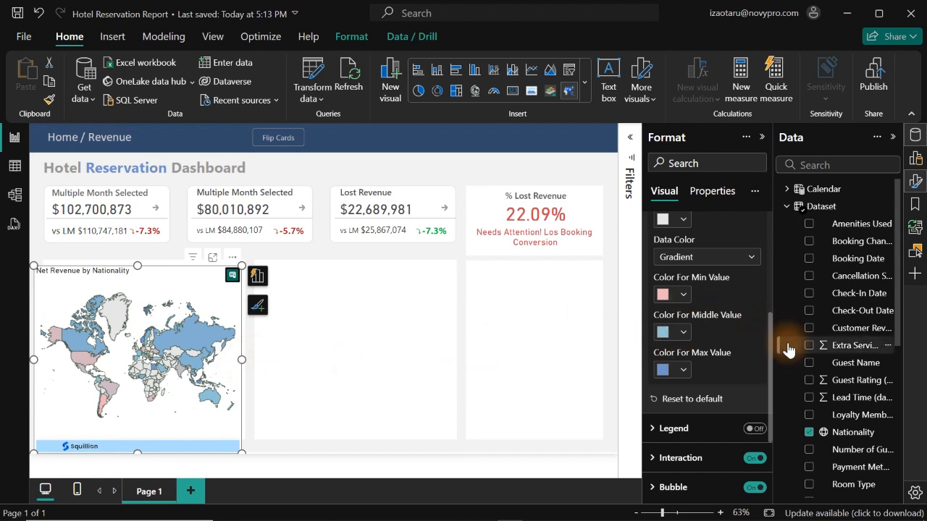
click(365, 326)
click(204, 346)
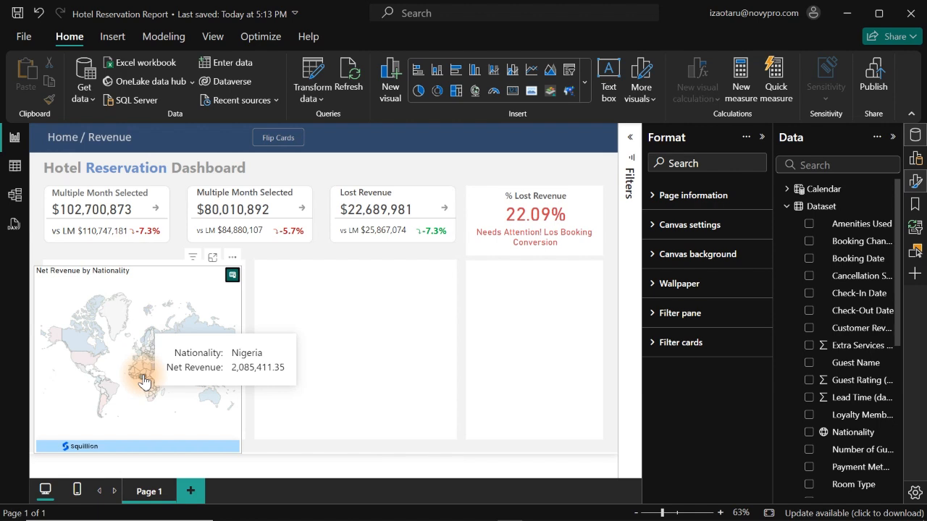
- Resize the nationality map so its upper and left edges fit inside the first white panel below the revenue cards
click(131, 280)
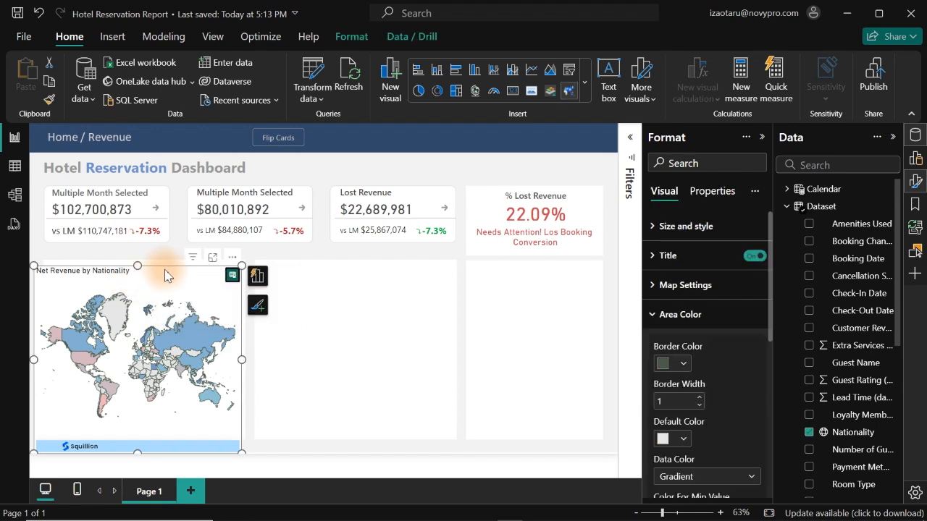
drag(140, 267, 138, 277)
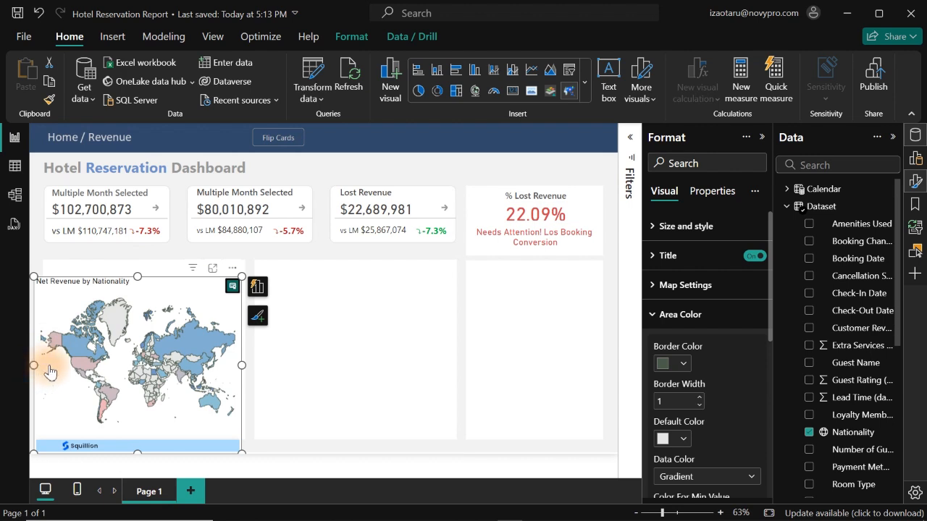
drag(36, 363, 46, 364)
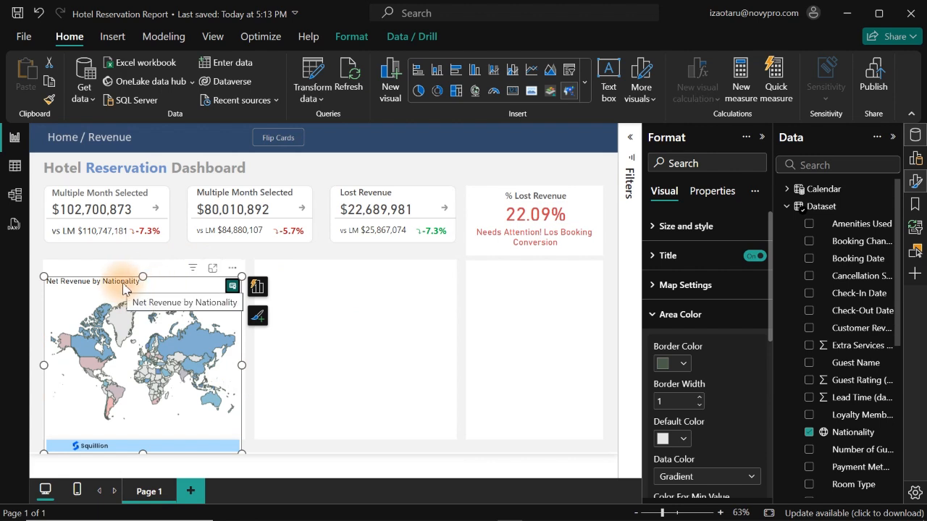
- Change the nationality map's title text to "Net Revenue Distribution Across Nationality"
click(709, 258)
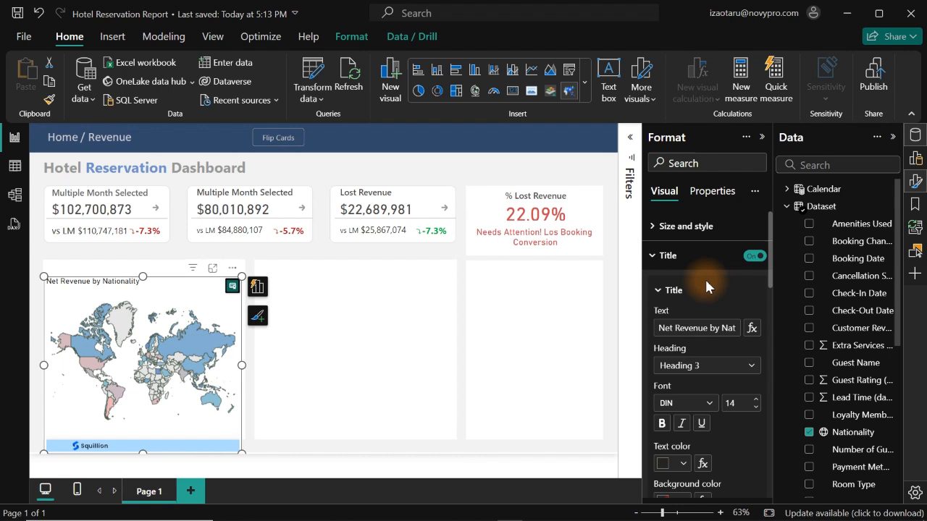
click(704, 328)
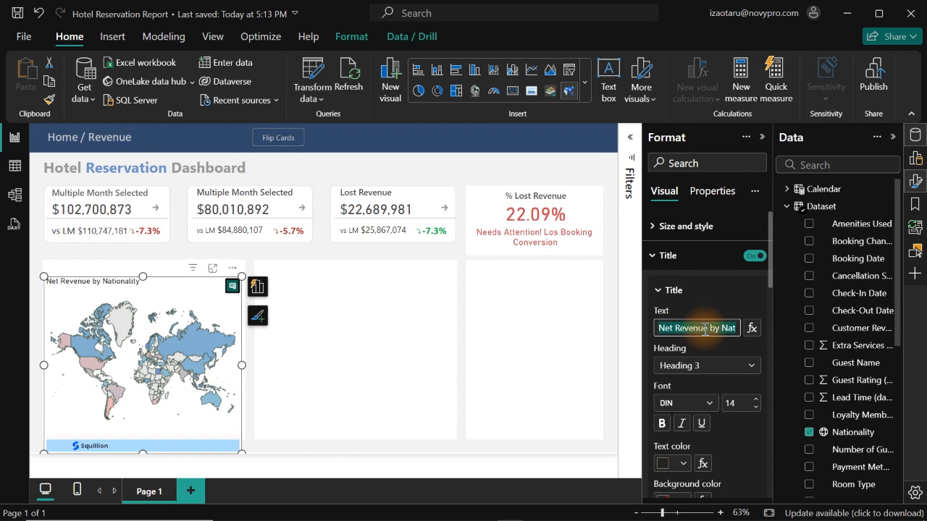
text(Net Revenue Distr)
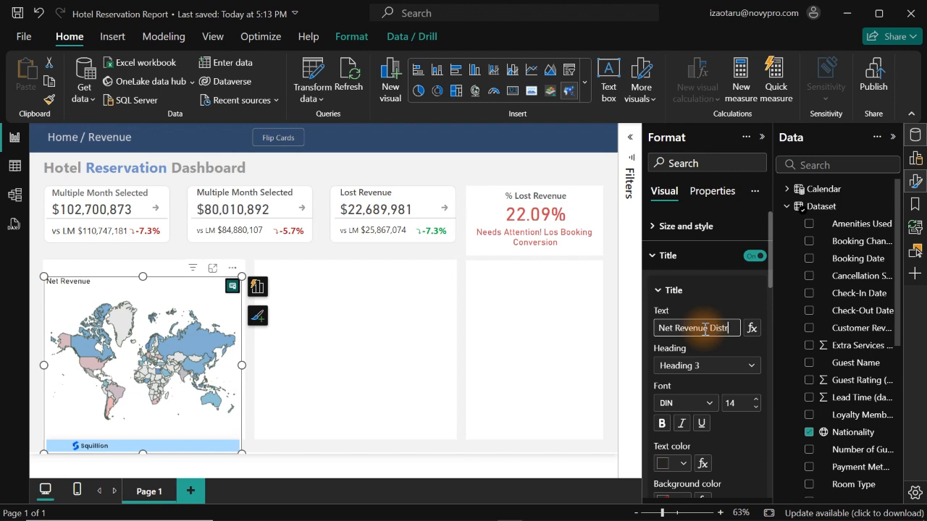
text(ibution)
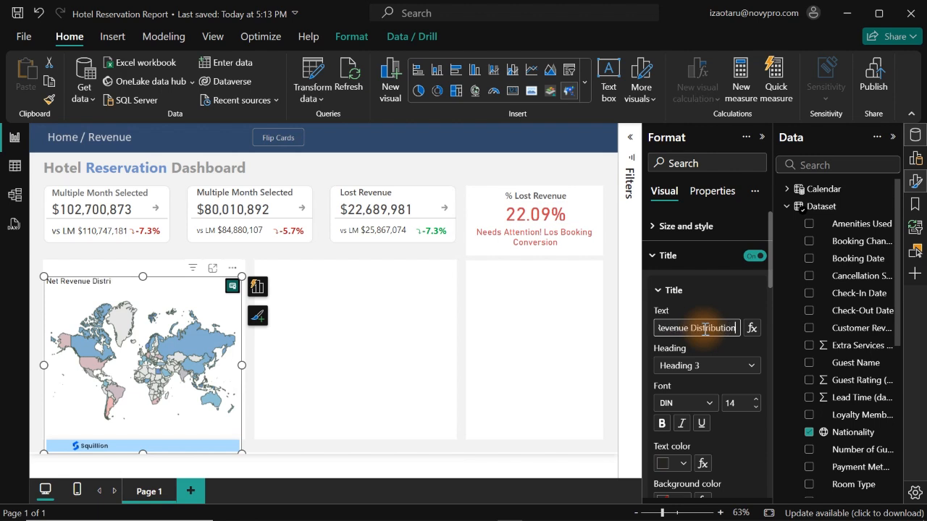
text( Across)
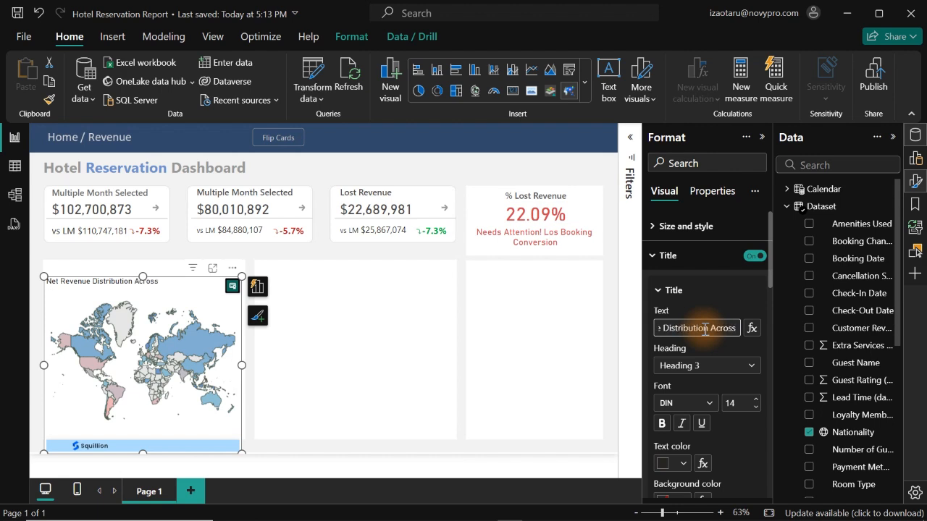
text( Nationality)
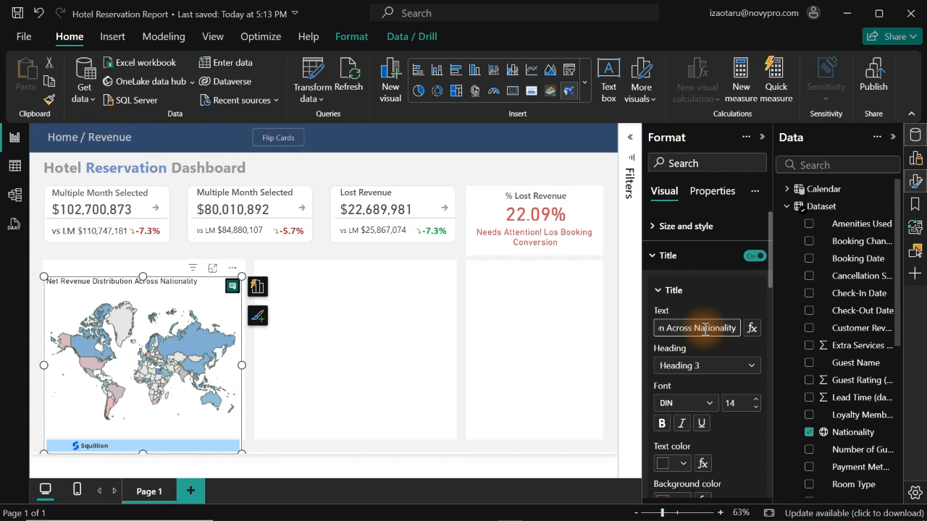
- Set the map title's font size to 17 and its text color to Black, 40% lighter
click(755, 402)
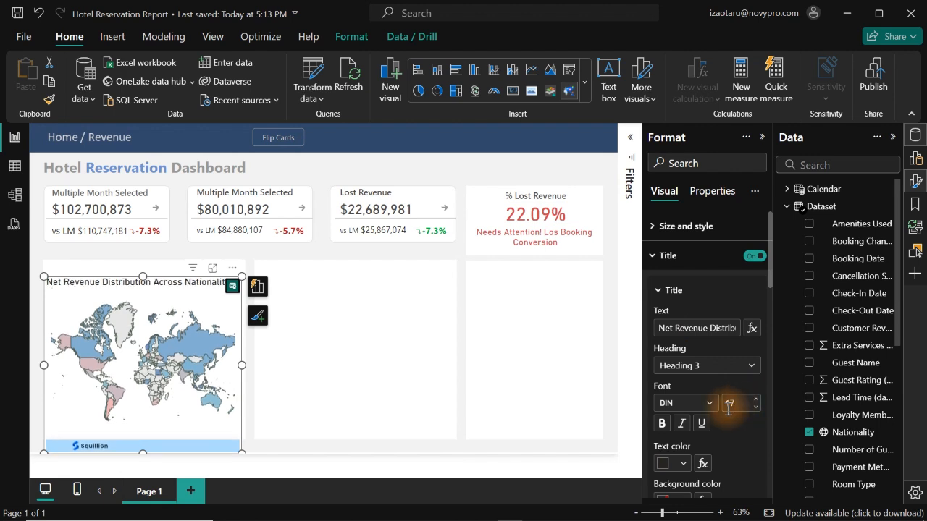
click(678, 467)
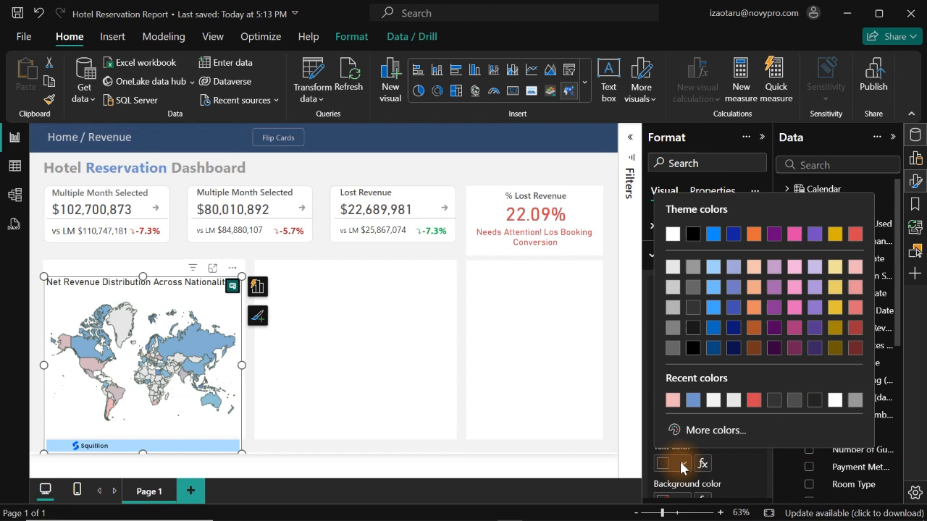
click(794, 404)
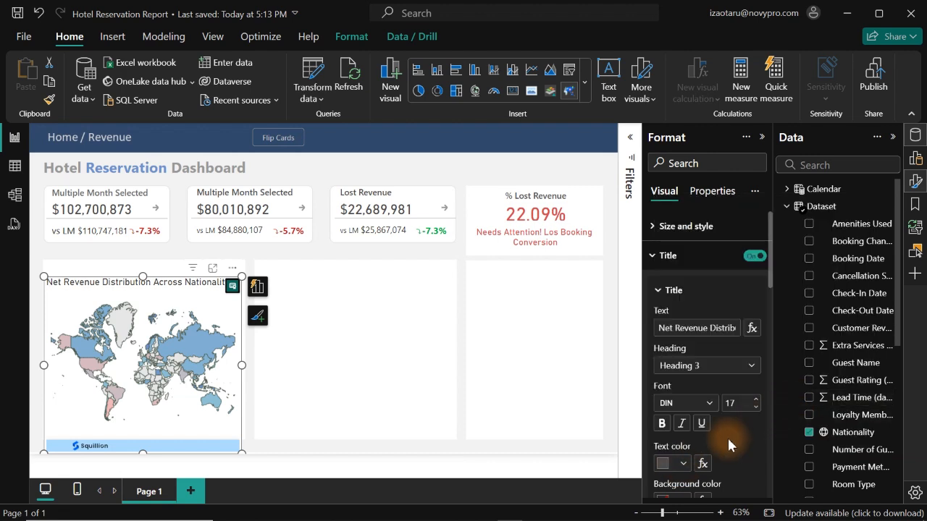
click(681, 464)
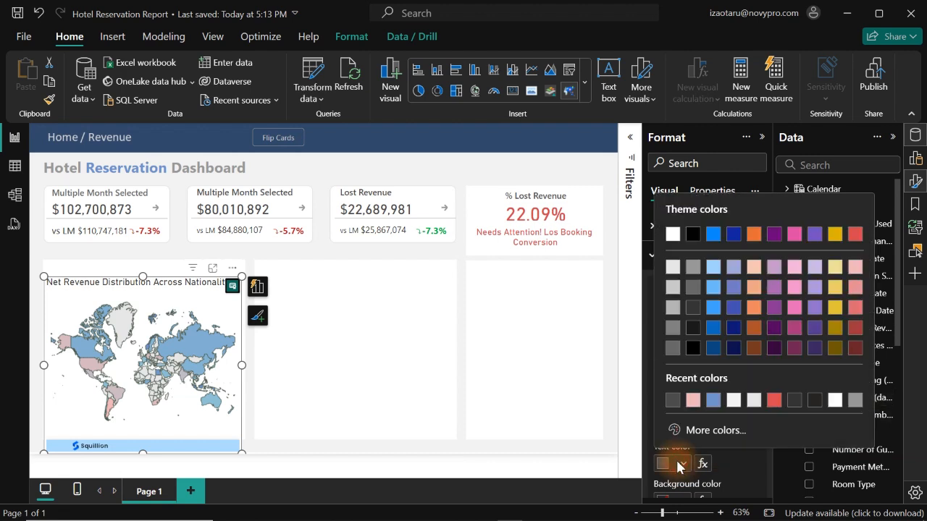
click(695, 293)
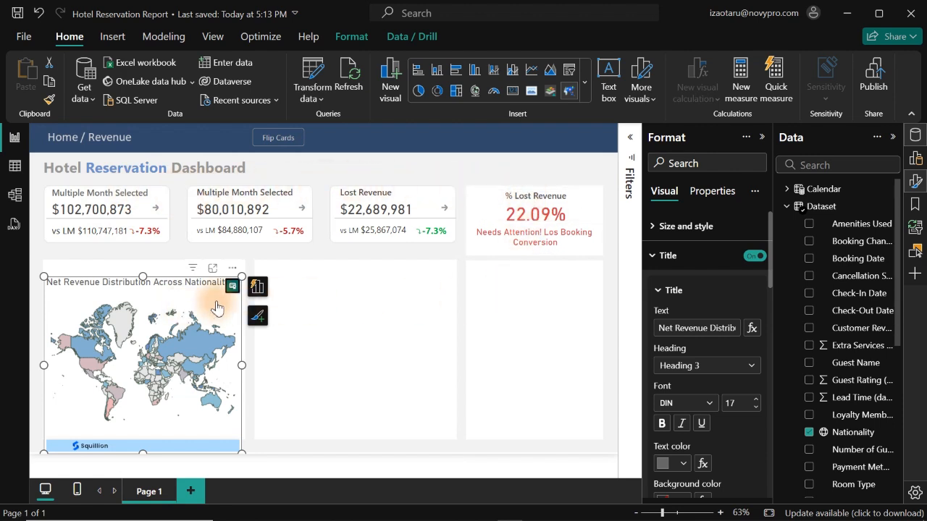
- View the license notice attached to the nationality map visual and dismiss it
click(336, 310)
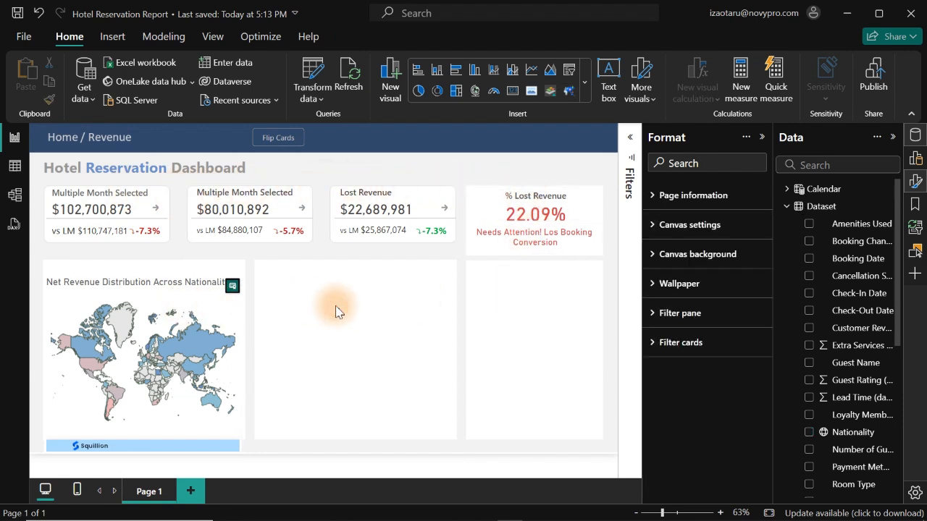
click(233, 287)
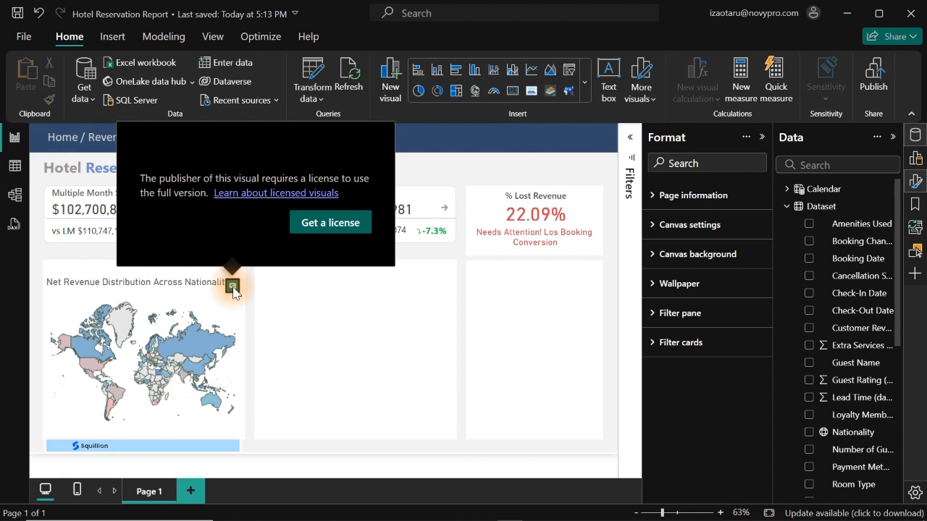
click(296, 310)
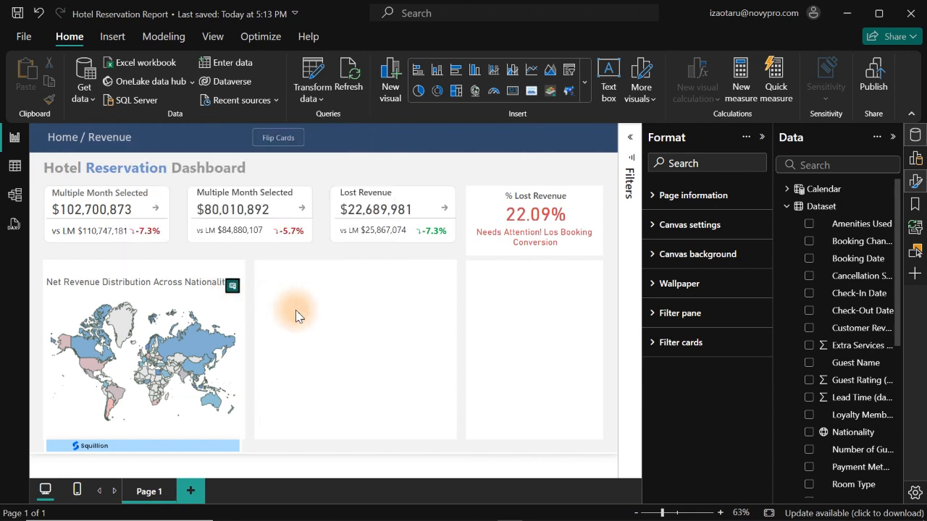
- Copy the nationality map's full title text and turn the visual's built-in title off
click(183, 299)
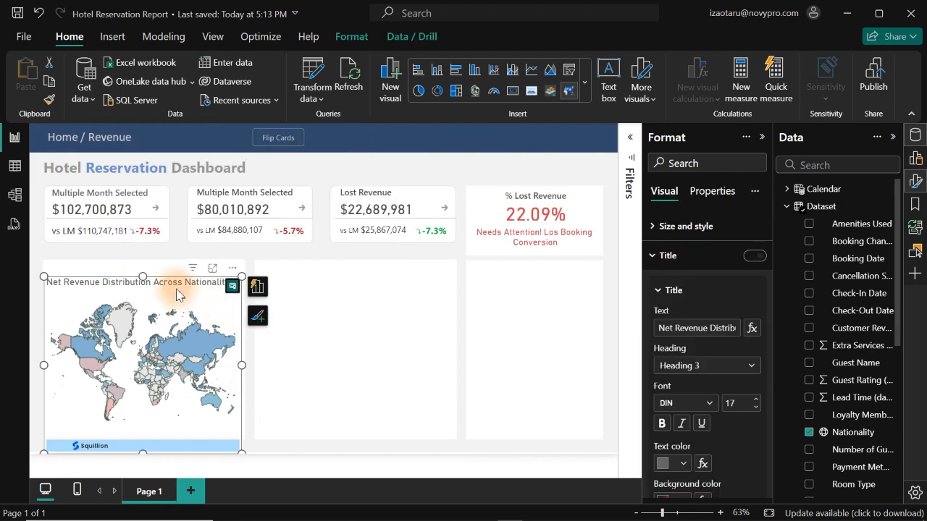
click(713, 329)
key(ctrl+a)
key(ctrl+c)
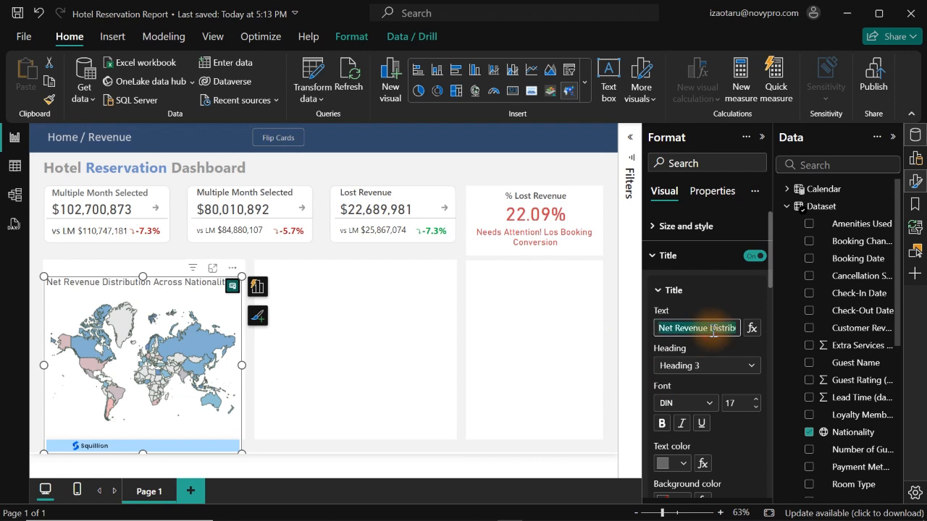
click(754, 257)
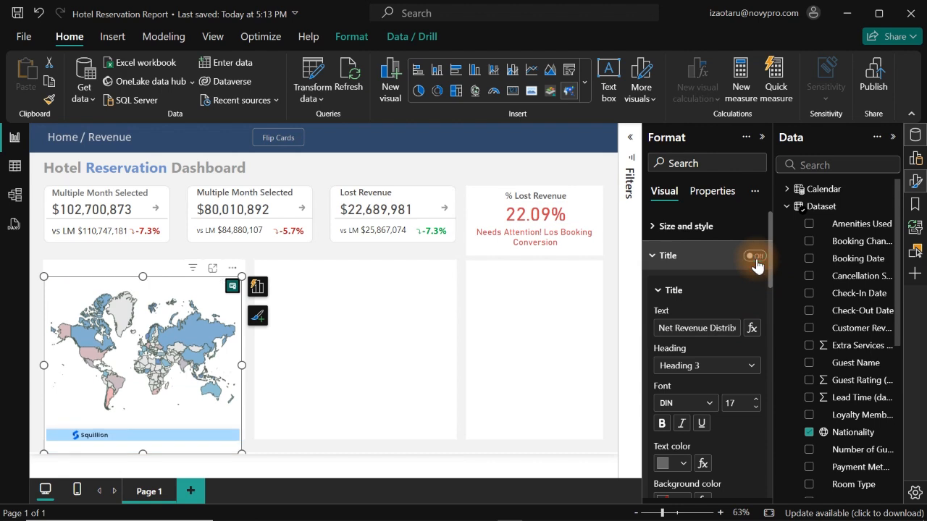
- Add a text box reading "Net Revenue Distribution Across Nationality" and fit it as a narrow strip over the map's upper edge
click(352, 348)
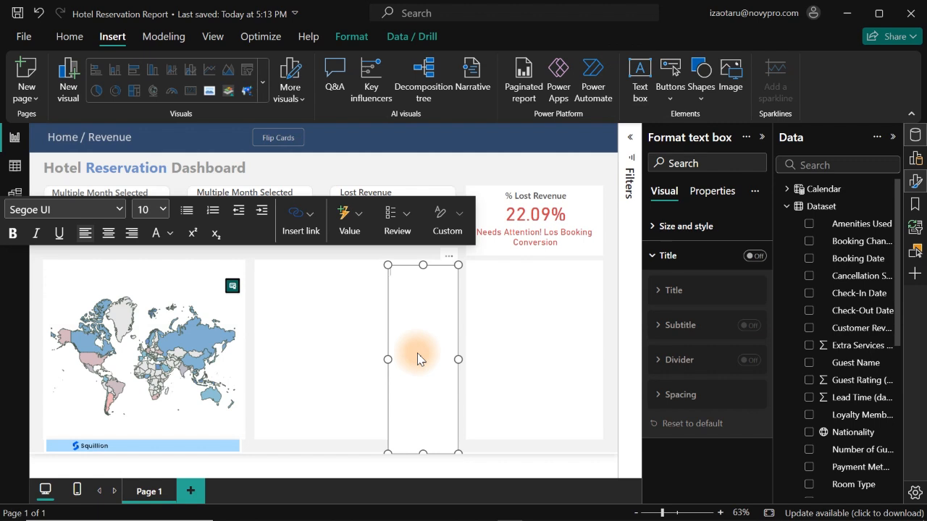
key(ctrl+v)
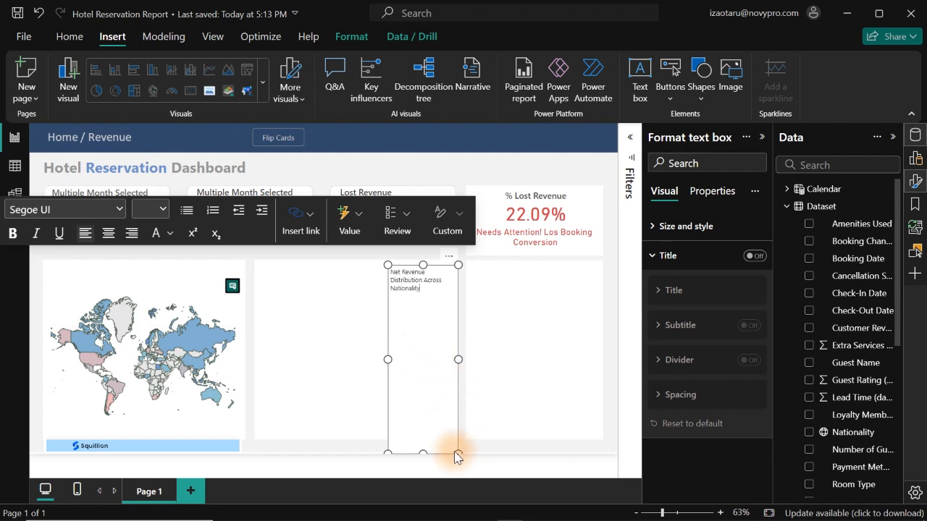
drag(458, 455, 229, 262)
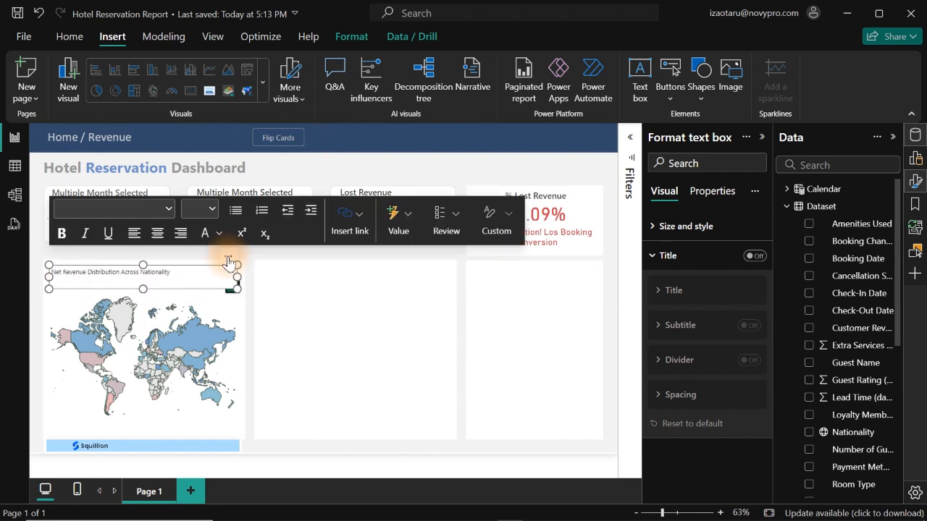
drag(238, 277, 242, 278)
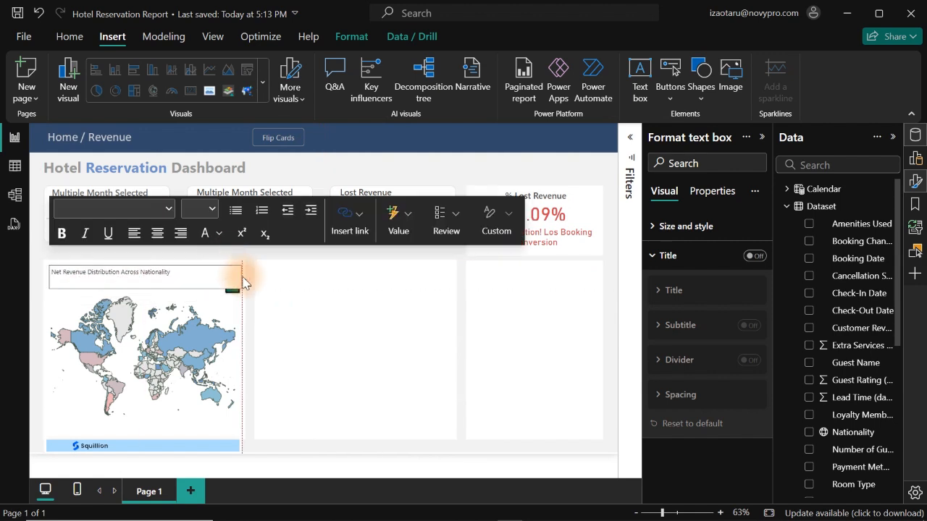
- Set the map heading's font size to 16 and enlarge its text box to fit the text on one line
click(204, 275)
key(ctrl+a)
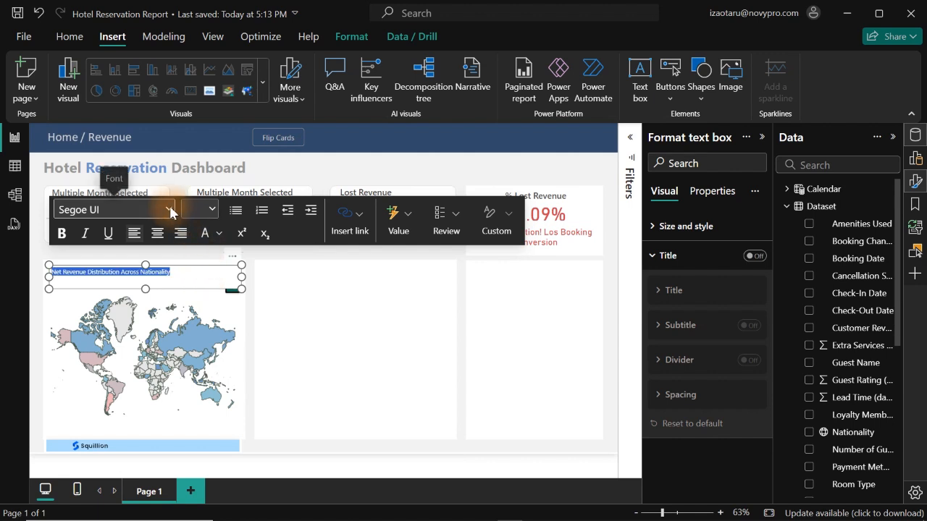
click(199, 210)
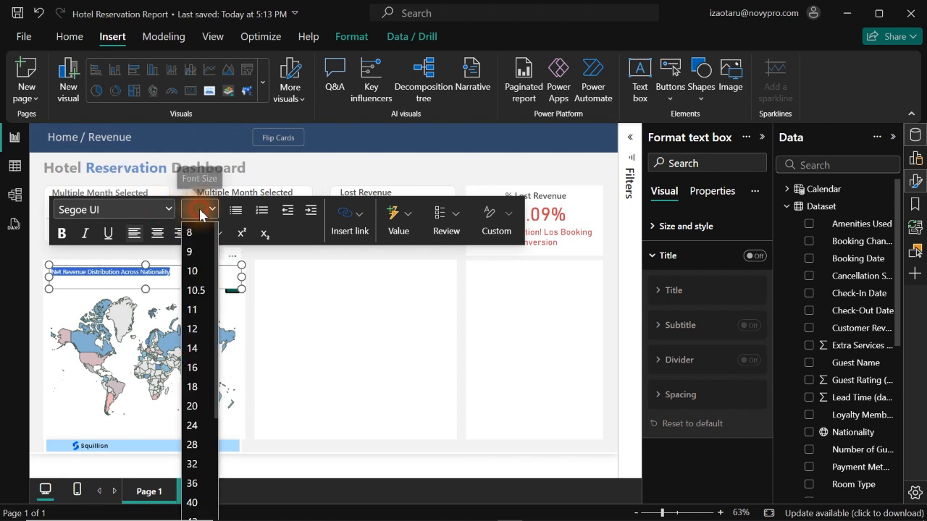
click(193, 367)
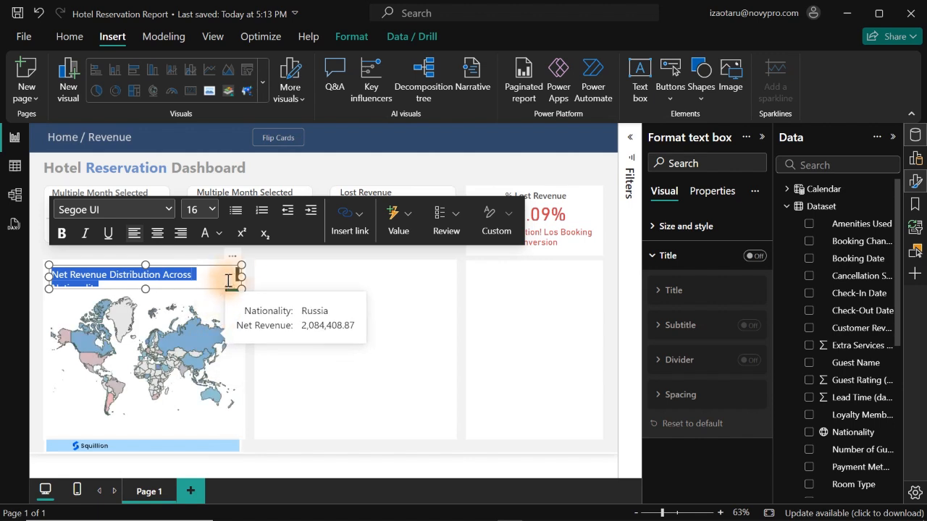
drag(145, 265, 144, 268)
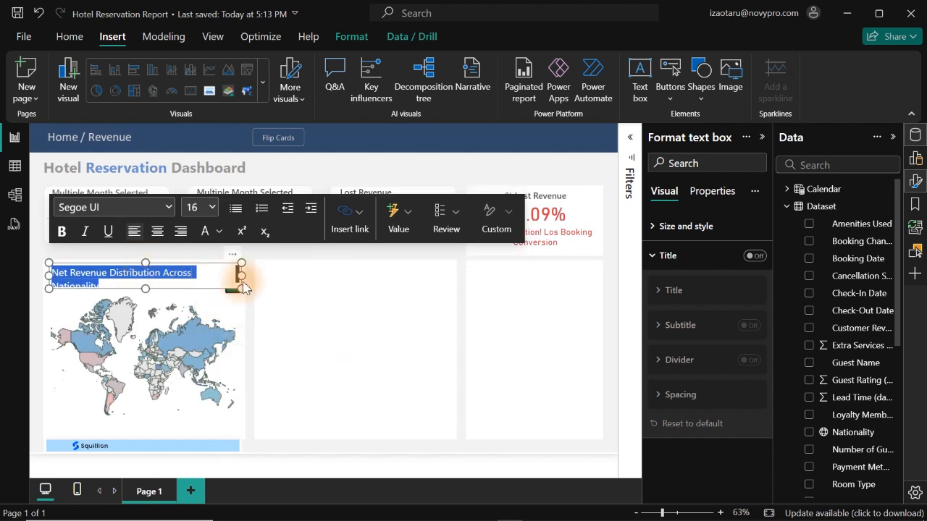
drag(241, 276, 254, 281)
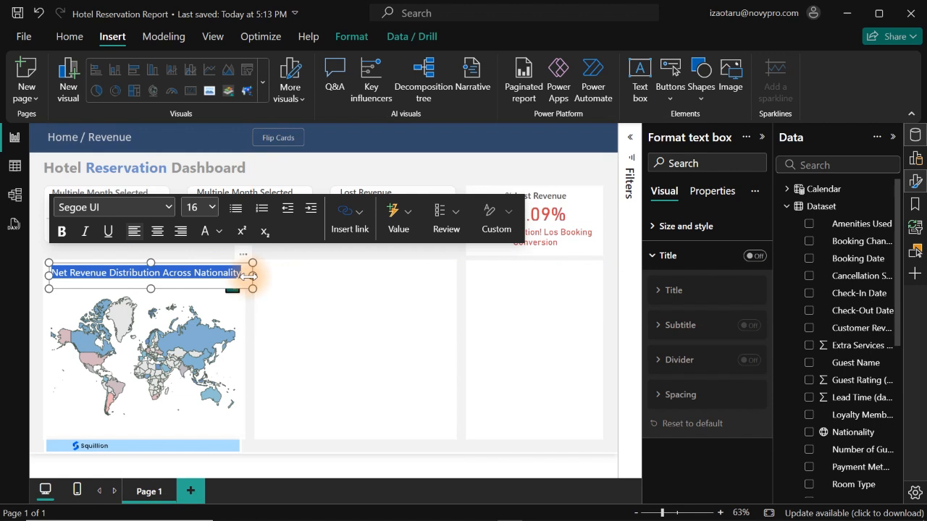
- Color the map heading's text Black, 40% lighter
click(219, 231)
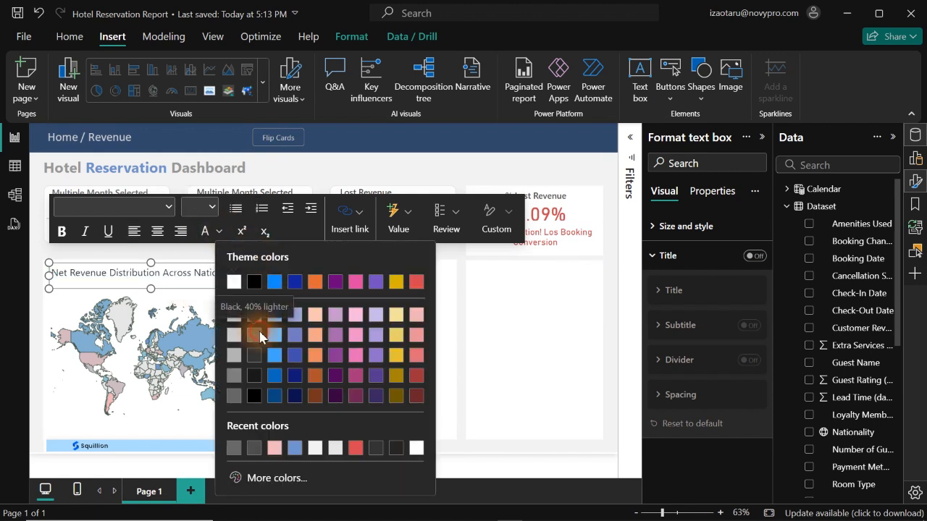
click(255, 334)
click(341, 319)
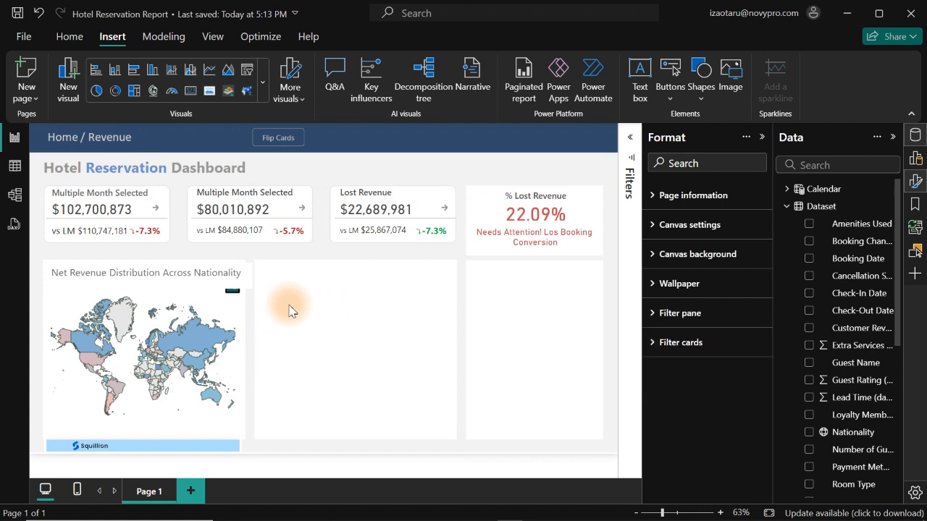
- Widen the map heading's text box to 429 and set its height to 56 so the text fits on one line
click(253, 271)
drag(248, 273, 246, 281)
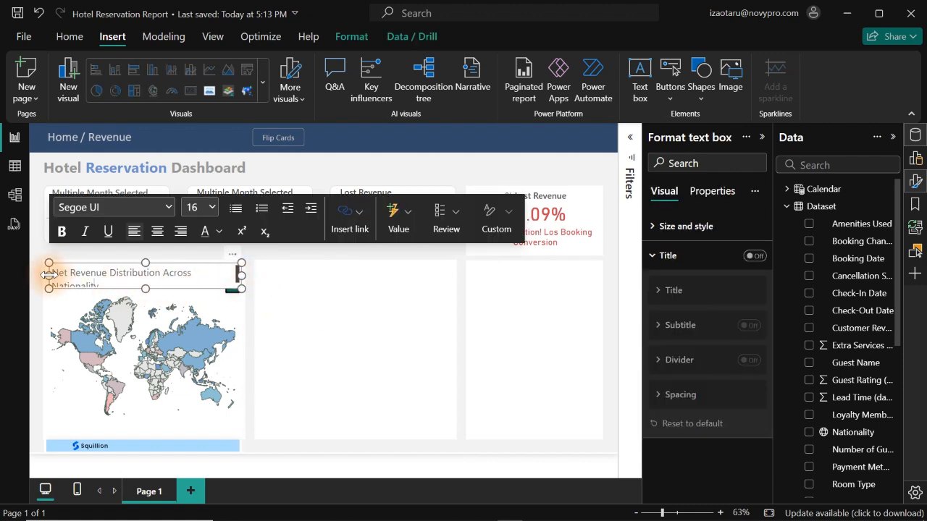
drag(48, 276, 44, 276)
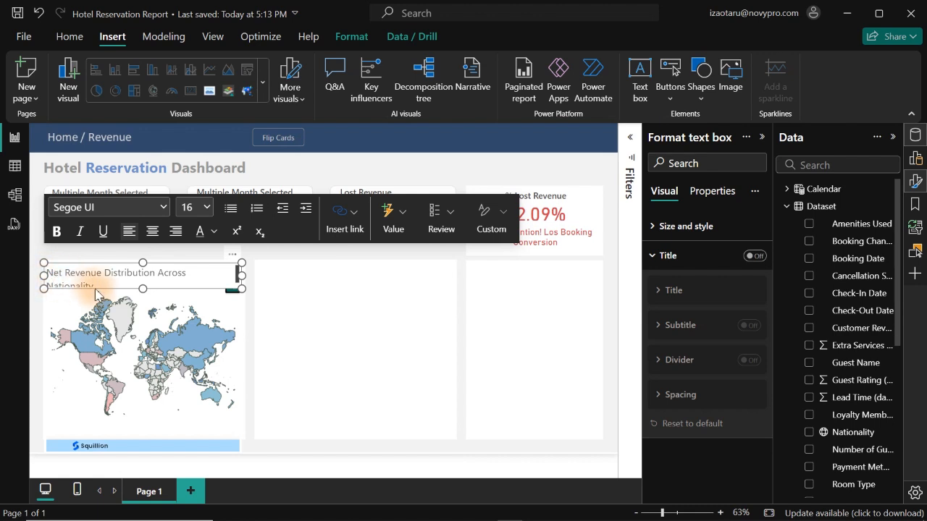
drag(142, 289, 142, 300)
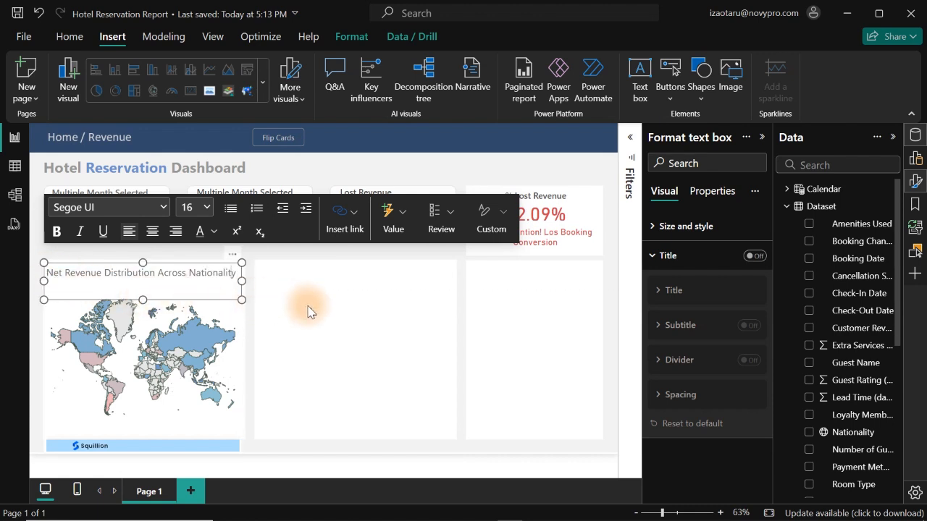
click(308, 311)
click(143, 299)
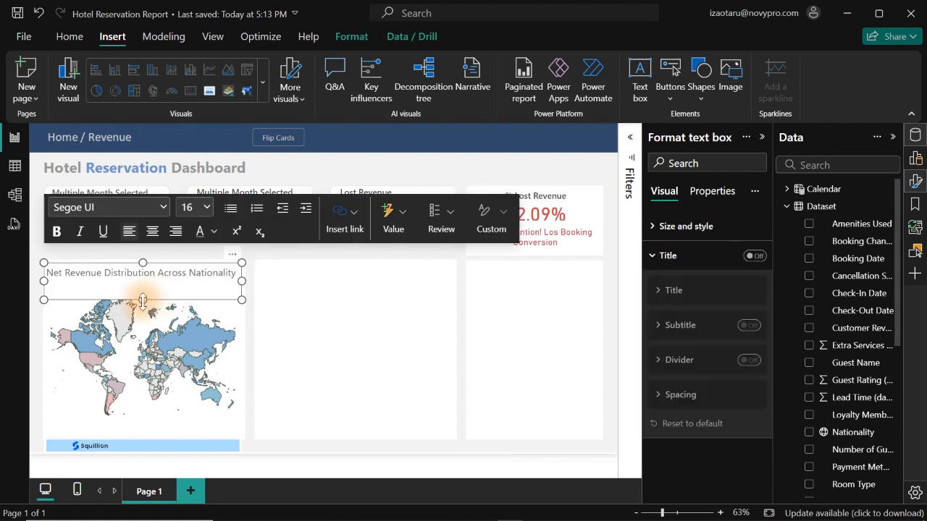
drag(143, 300, 141, 289)
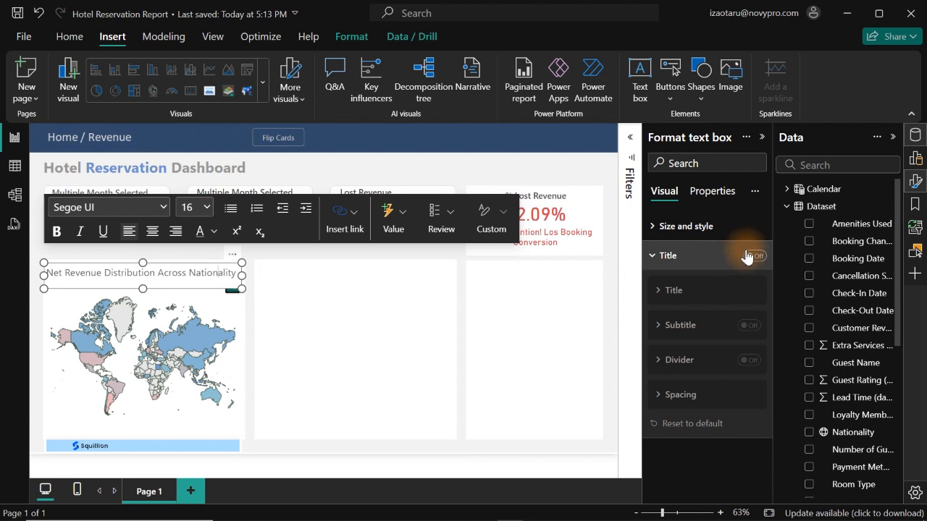
- Turn off the background of the map heading's text box
click(713, 229)
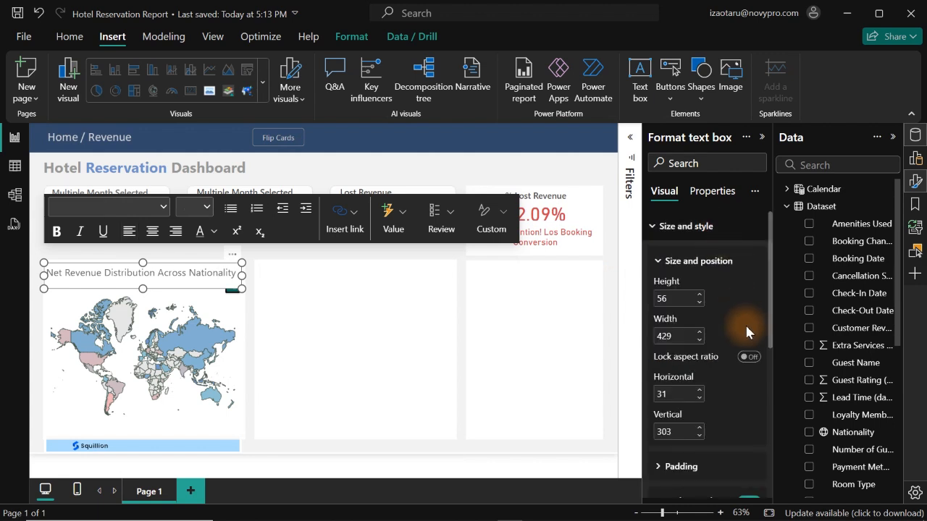
drag(770, 312, 751, 418)
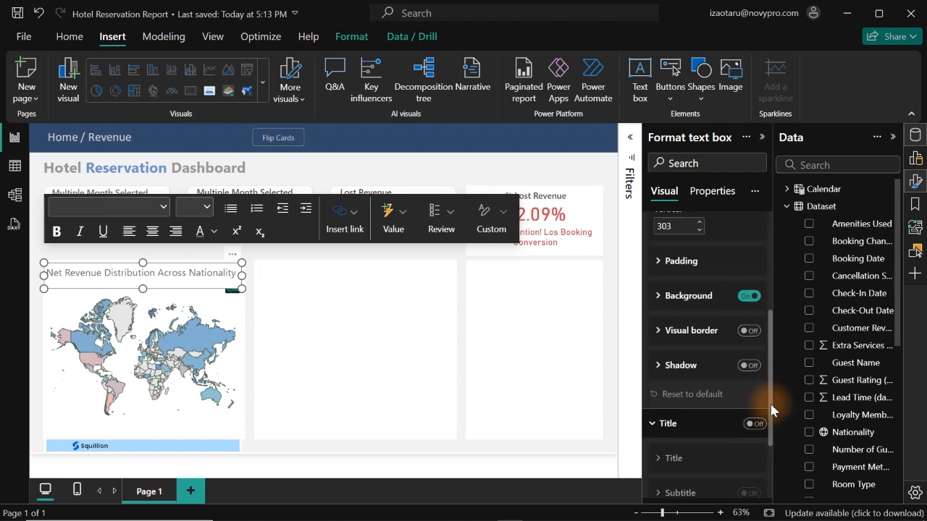
click(751, 297)
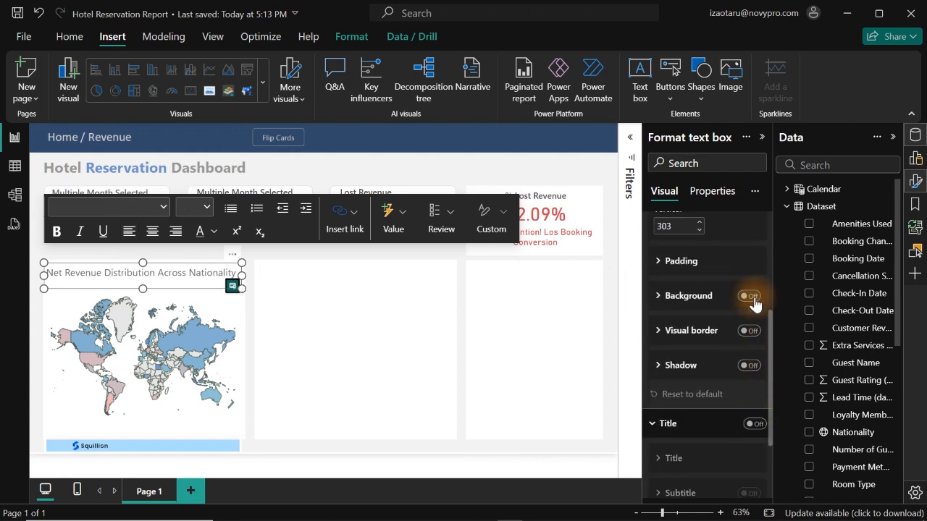
click(385, 313)
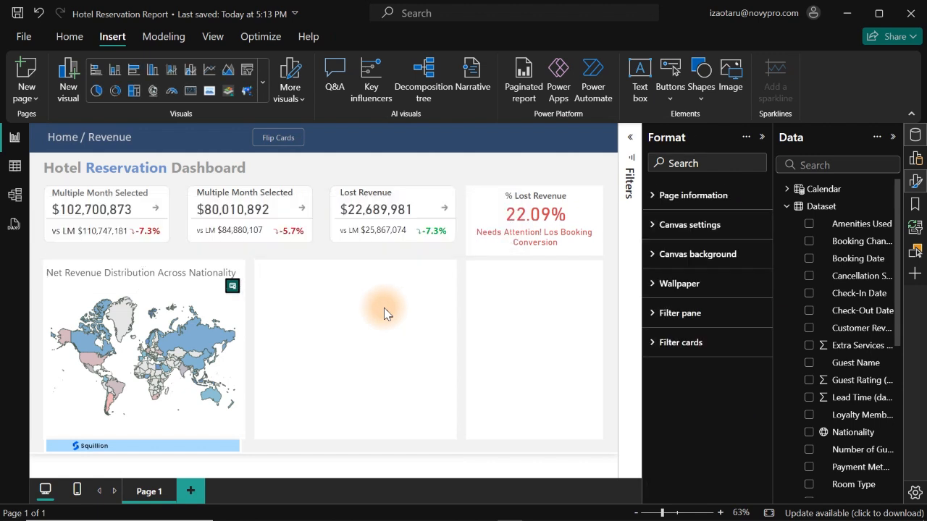
- Nudge the map heading's text box up to vertical position 297
click(220, 286)
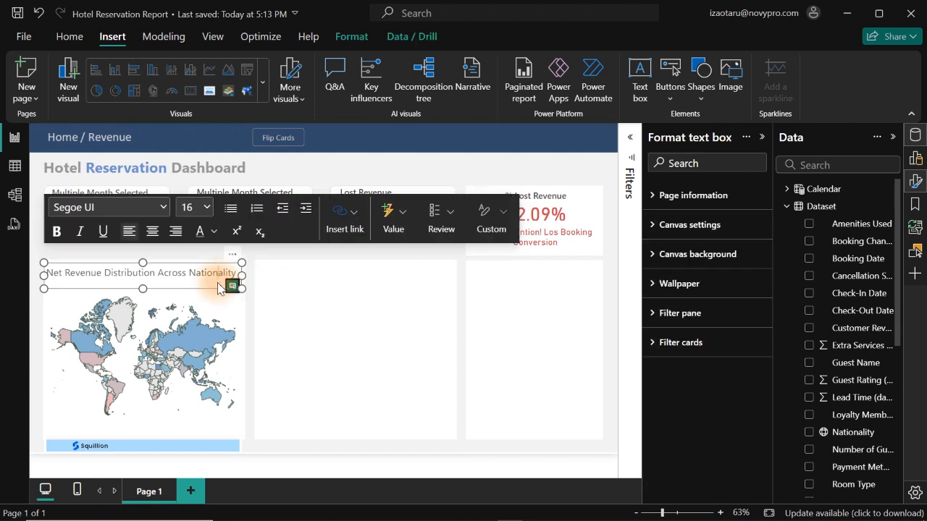
click(216, 291)
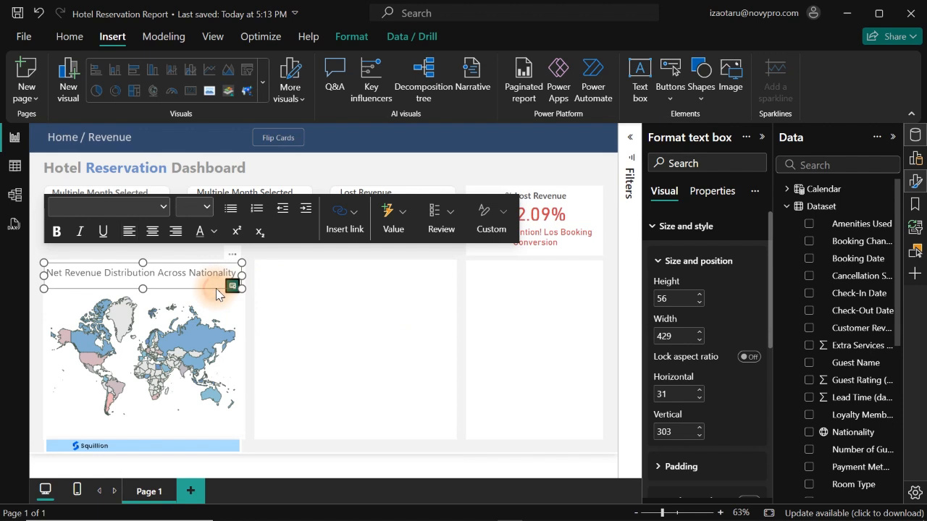
key(Up)
key(Up)
key(Up)
key(Up)
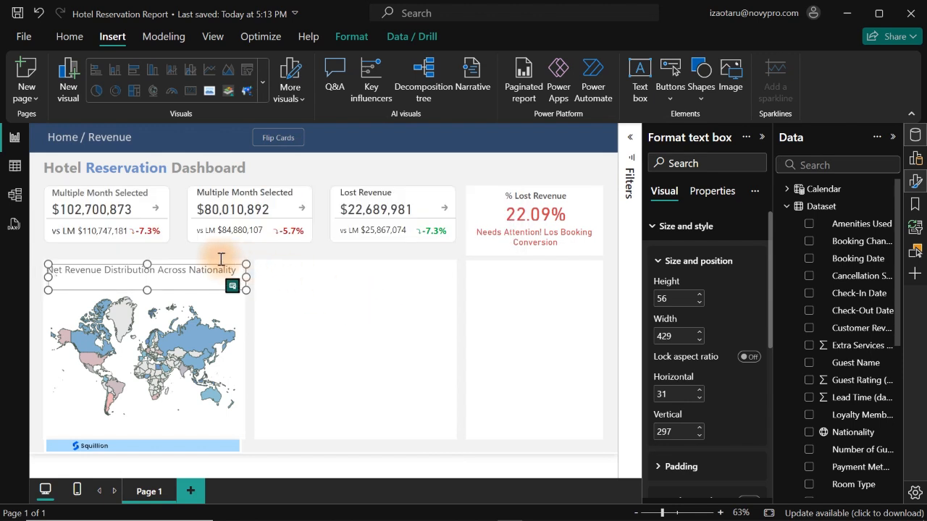
- Duplicate the map heading onto the middle empty card and replace its text with "Booking Channel Revenue vs Lost Revenue"
key(ctrl+v)
drag(236, 258, 445, 257)
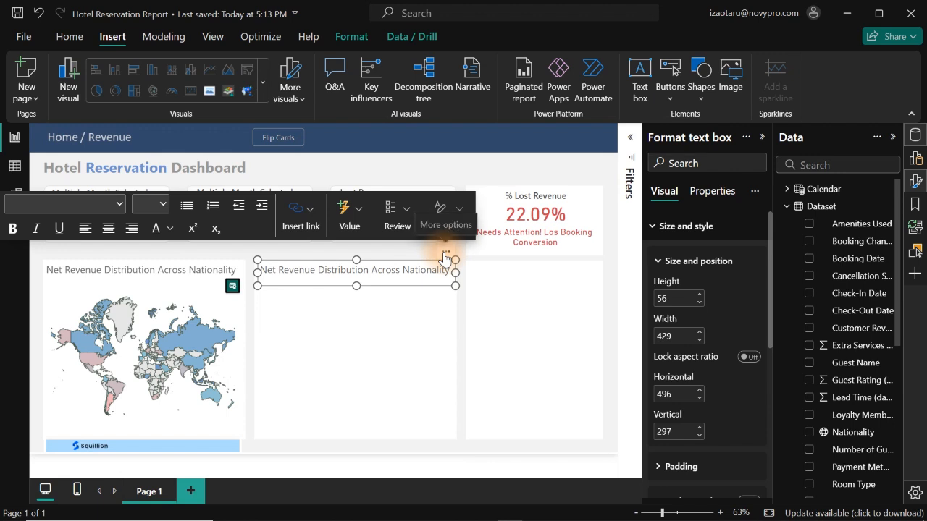
click(265, 270)
key(ctrl+a)
text(Booking Channel Revenue vs Lost Revenue)
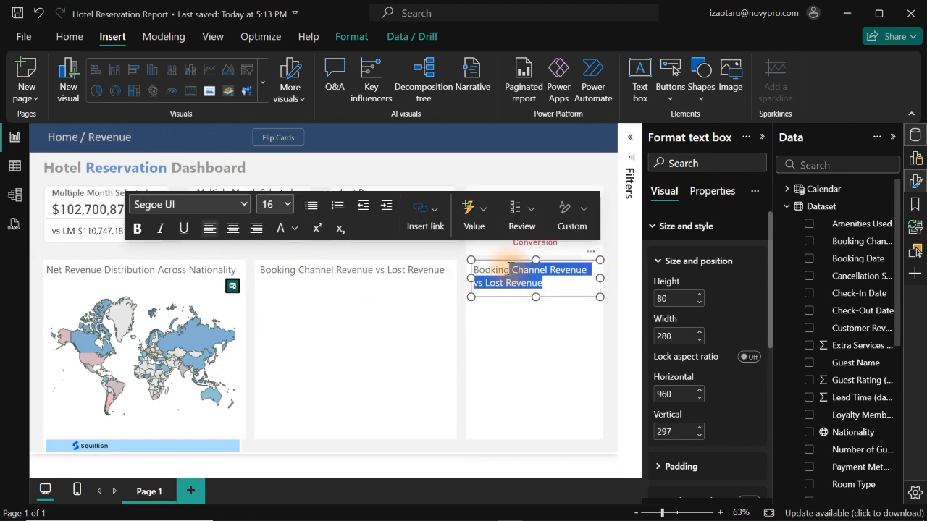
- Head the third card "Payment Methods: Revenue Earned vs Revenue Lost" and add a colon after "Booking Channel" in the middle card's heading
text(Payment Methods: Revenue Earned vs Revenue Lost)
click(544, 349)
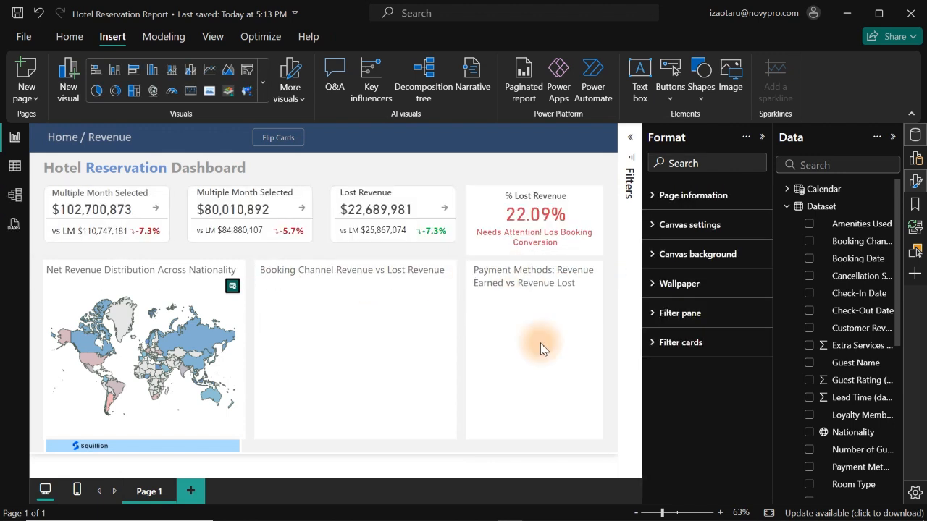
click(334, 271)
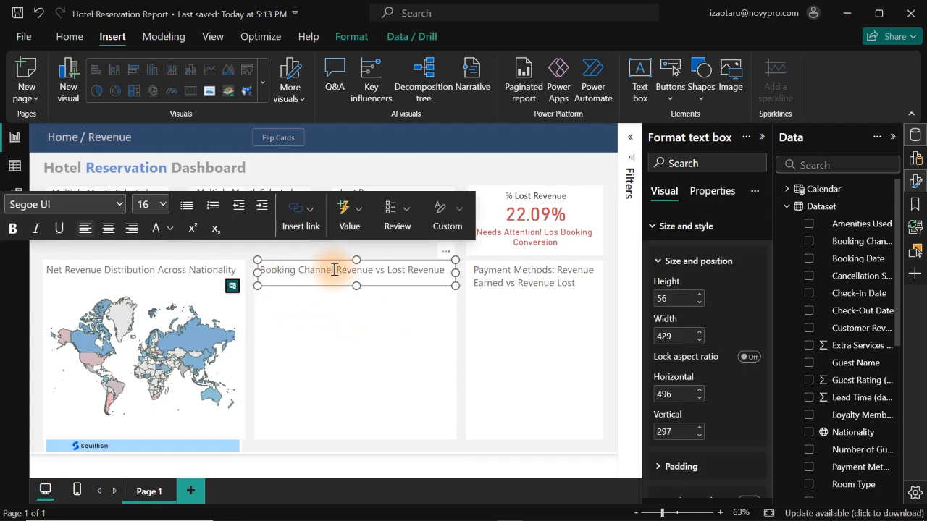
click(388, 323)
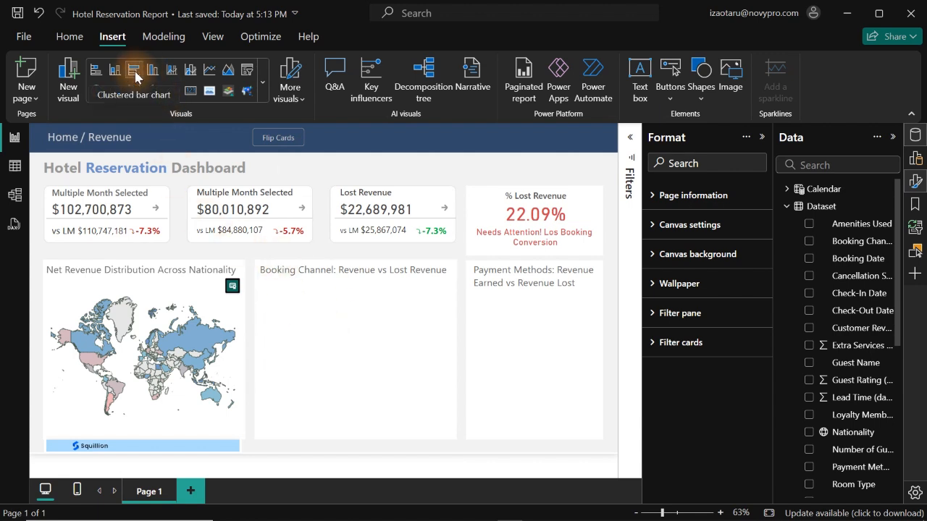
- Insert a stacked bar chart, widen it to 436 across the middle card, and put Booking Channel on its Y-axis
click(94, 70)
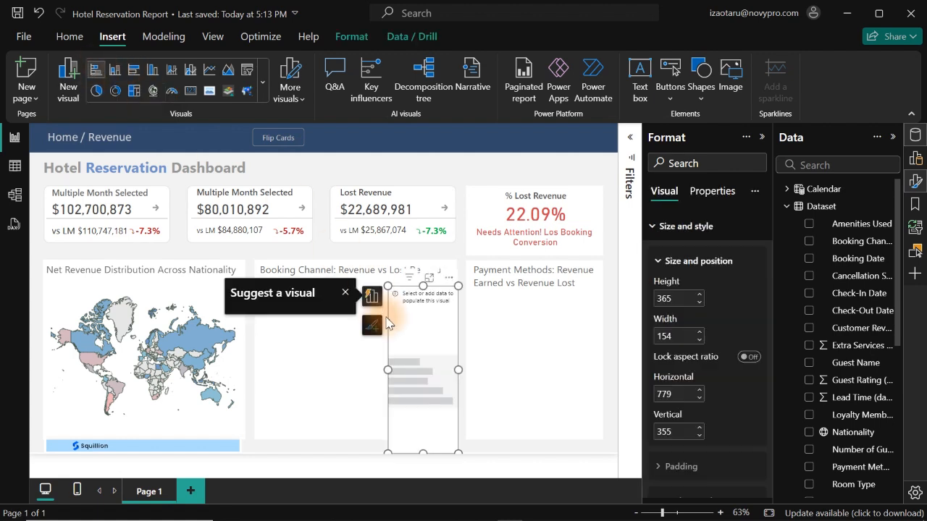
drag(387, 370, 260, 354)
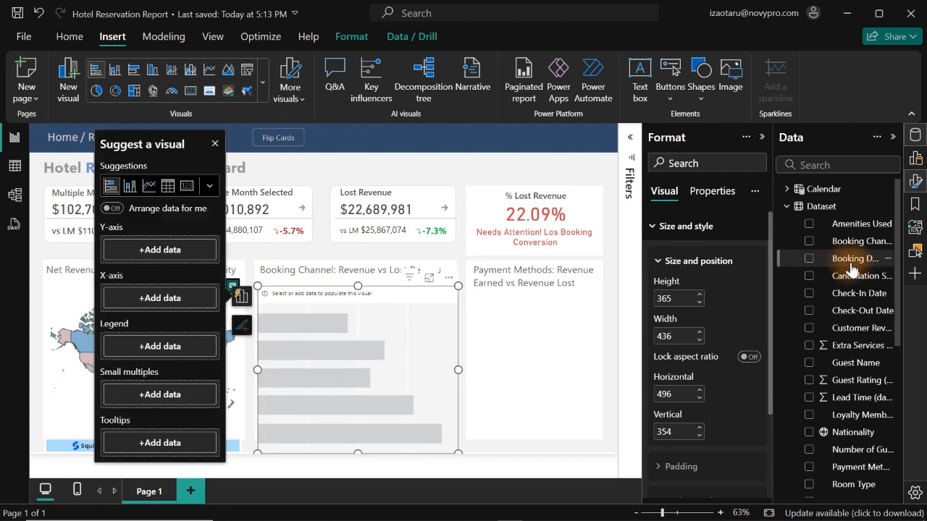
click(787, 208)
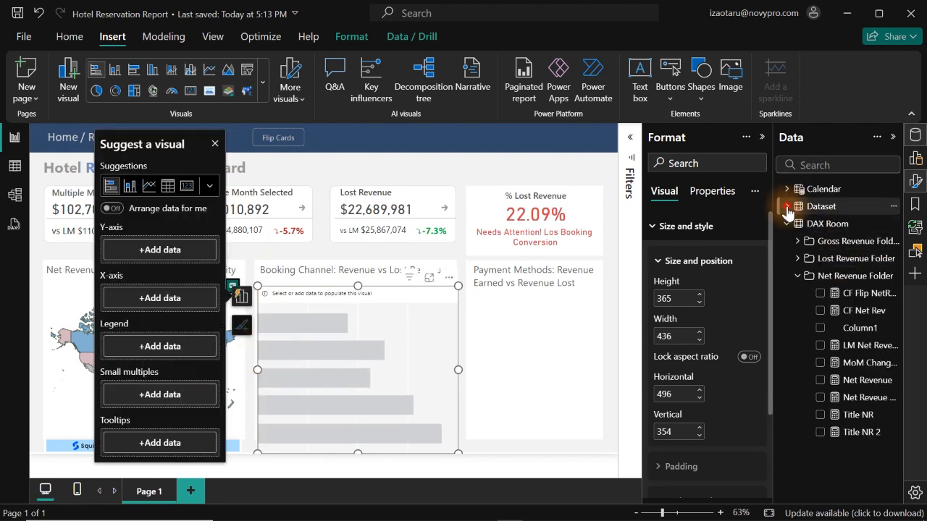
click(787, 208)
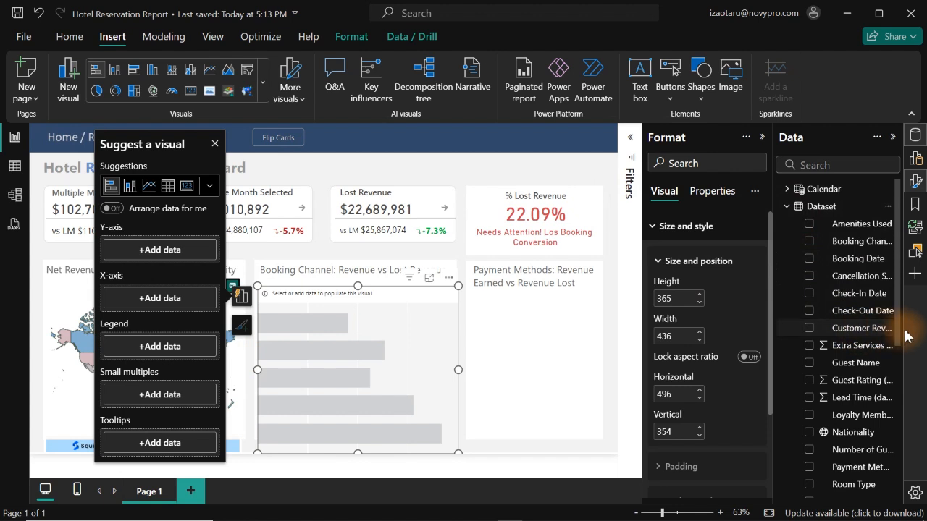
click(810, 242)
- Add the Net Revenue and Lost Revenue measures to the booking channel chart's X-axis
click(783, 208)
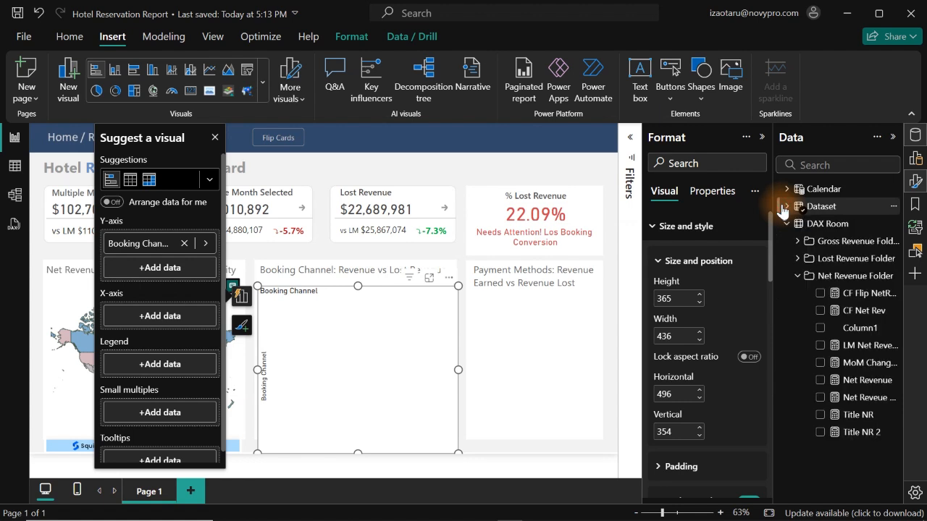
click(821, 380)
click(797, 275)
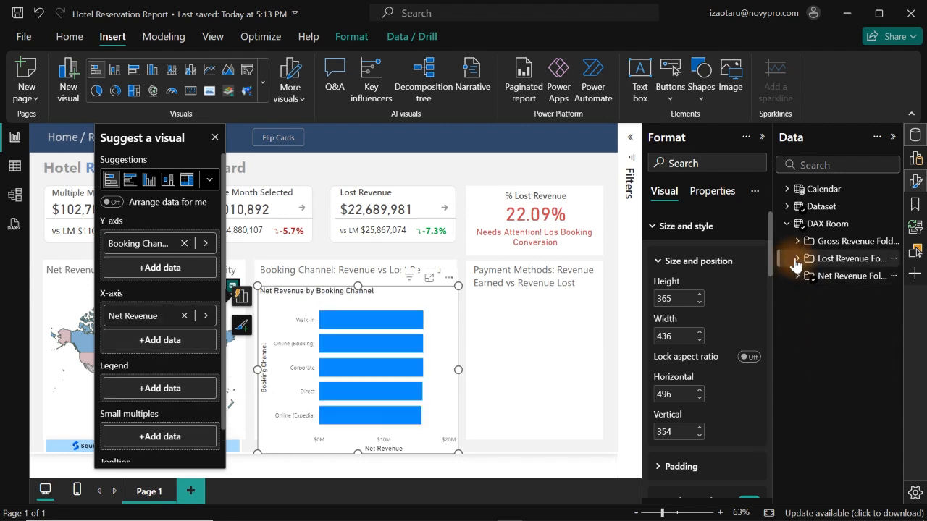
click(796, 260)
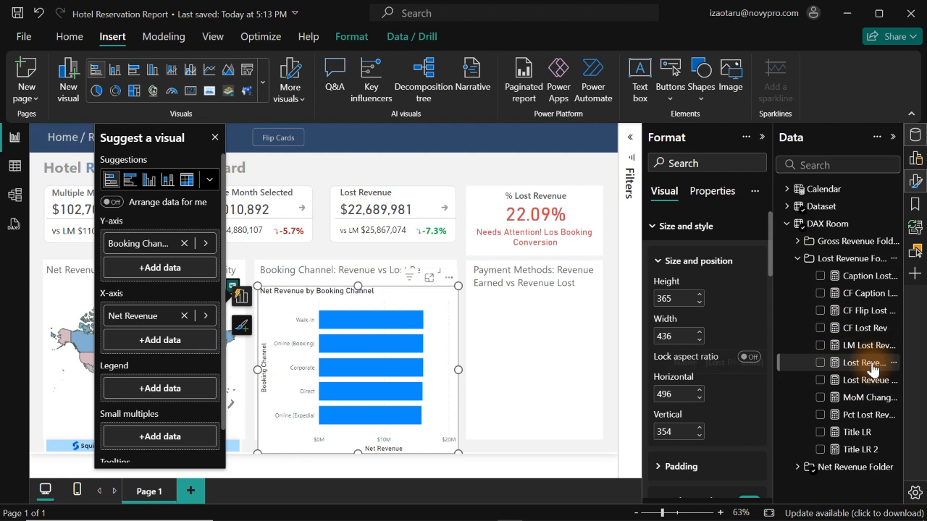
click(820, 363)
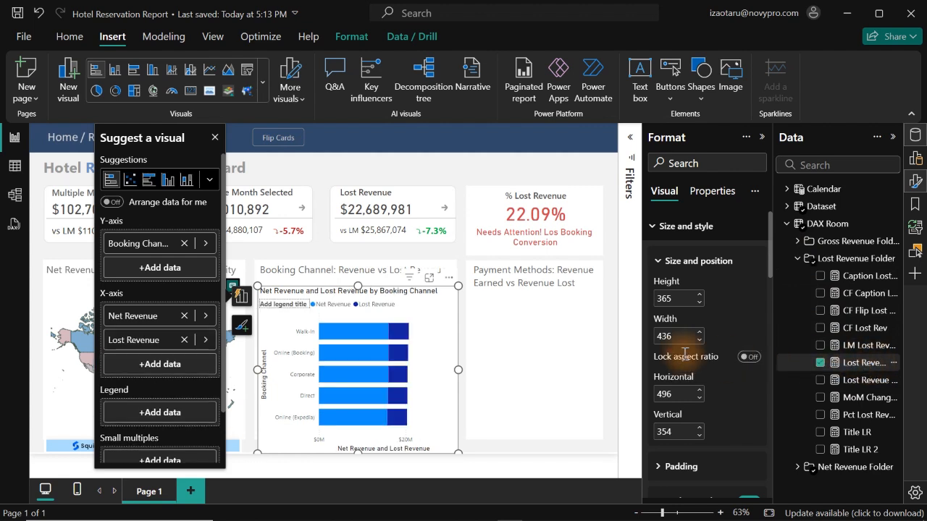
mouse_move(401, 335)
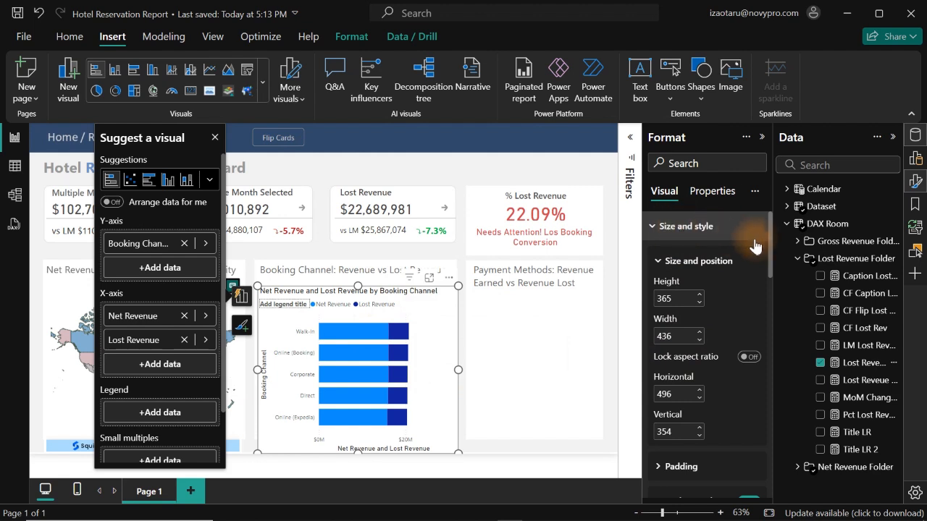
- Turn off the booking channel chart's background and built-in title
drag(769, 244, 769, 319)
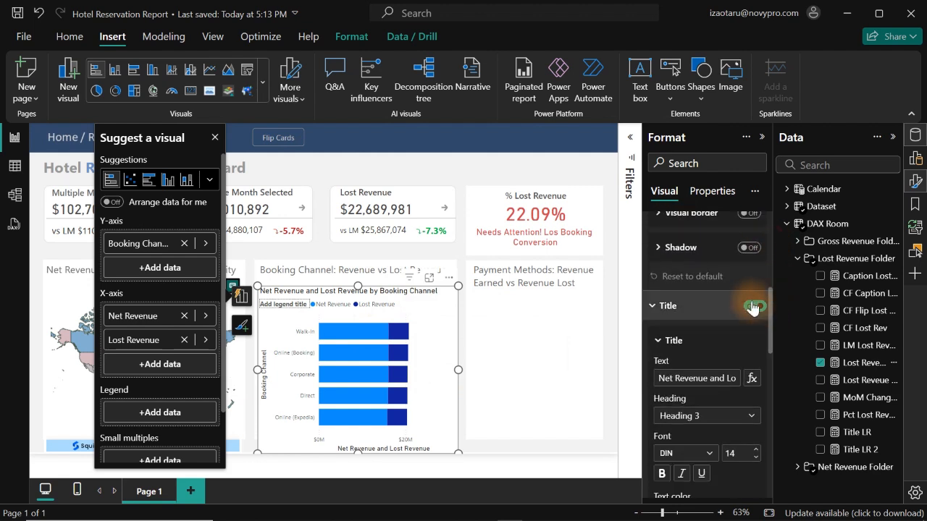
scroll(770, 335, up, 3)
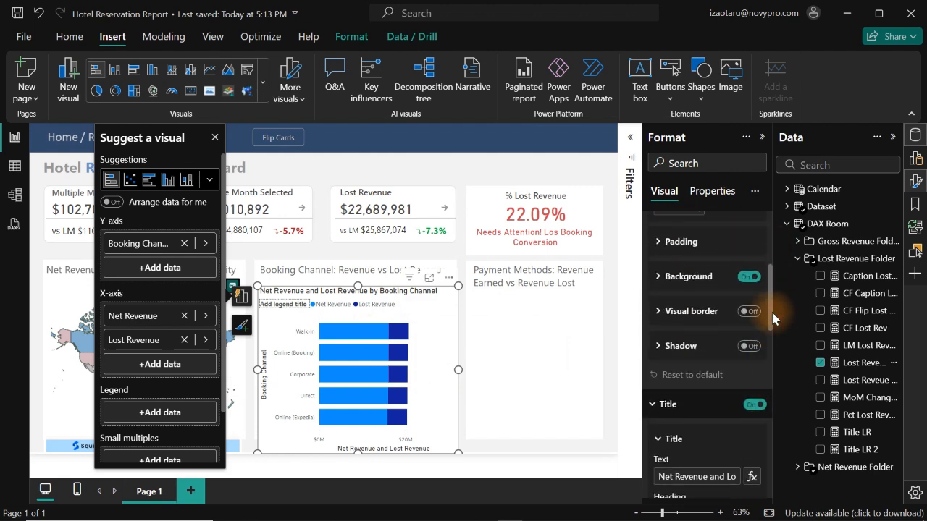
click(752, 306)
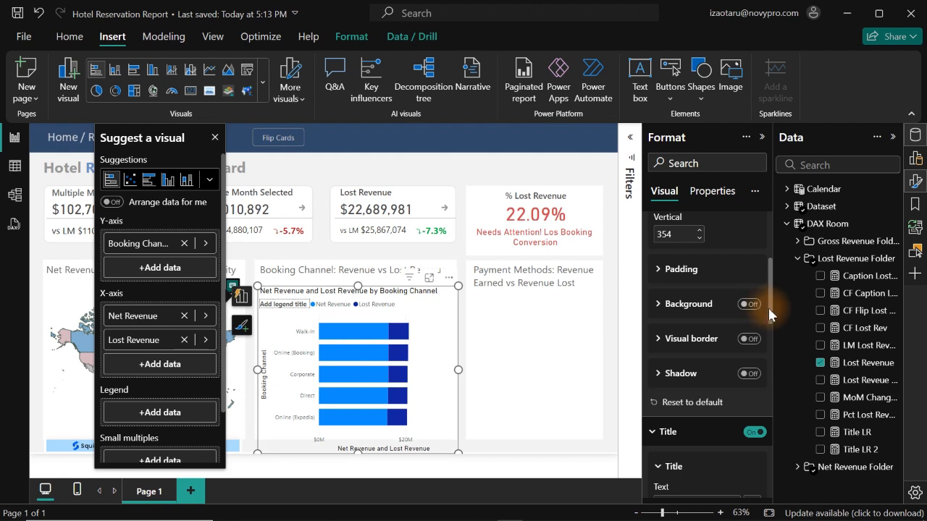
drag(771, 314, 772, 197)
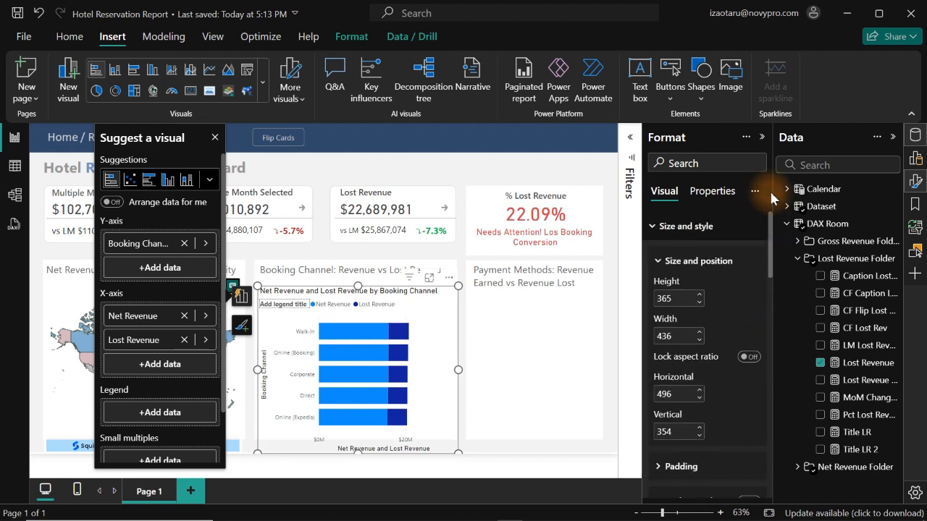
click(695, 226)
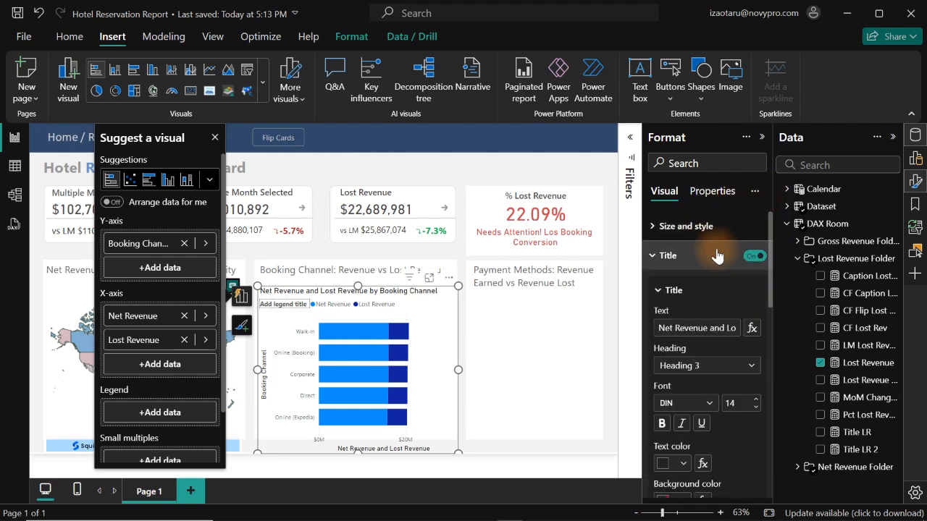
click(755, 257)
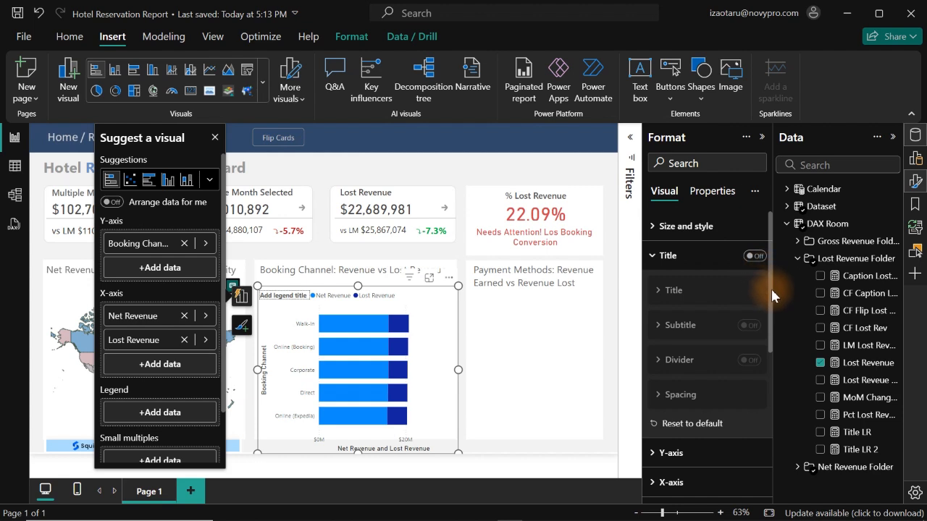
- Turn off the legend title of the booking channel chart
drag(772, 293, 782, 384)
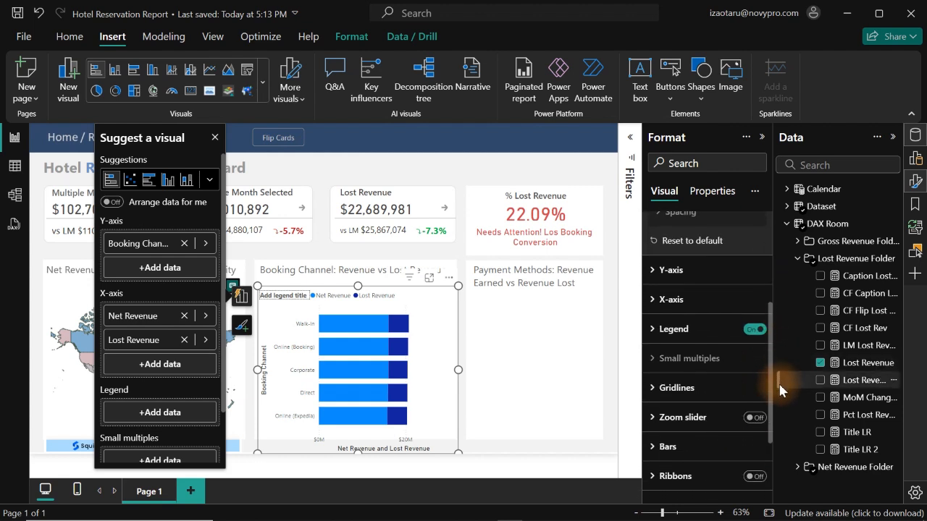
click(678, 330)
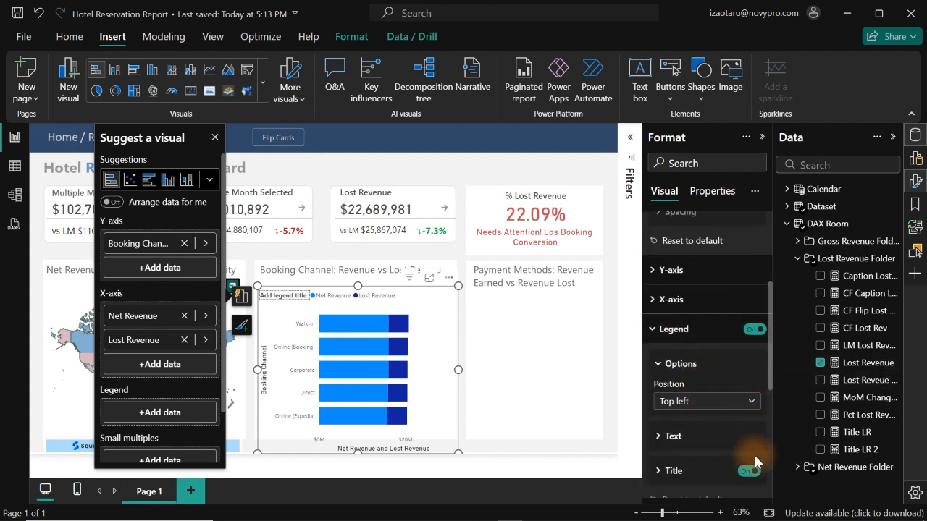
click(751, 472)
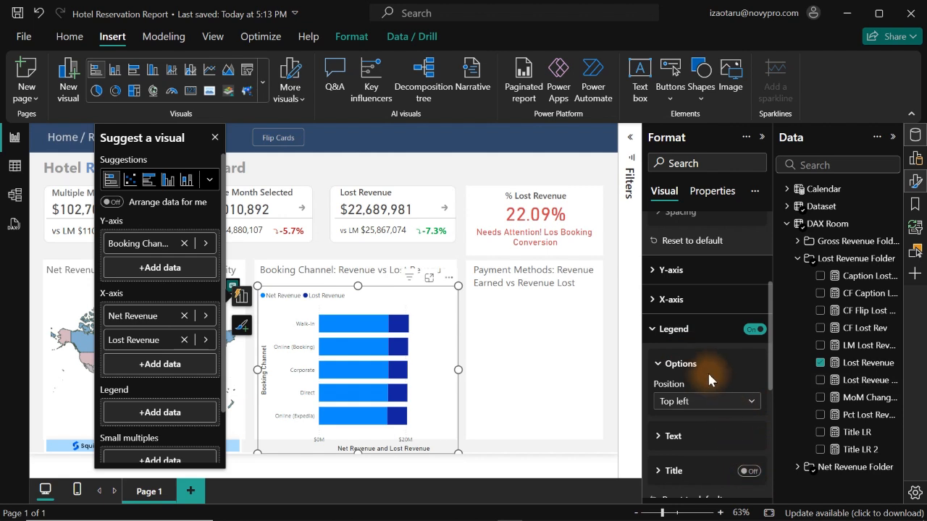
- Place the booking channel chart's legend at the bottom center
click(700, 403)
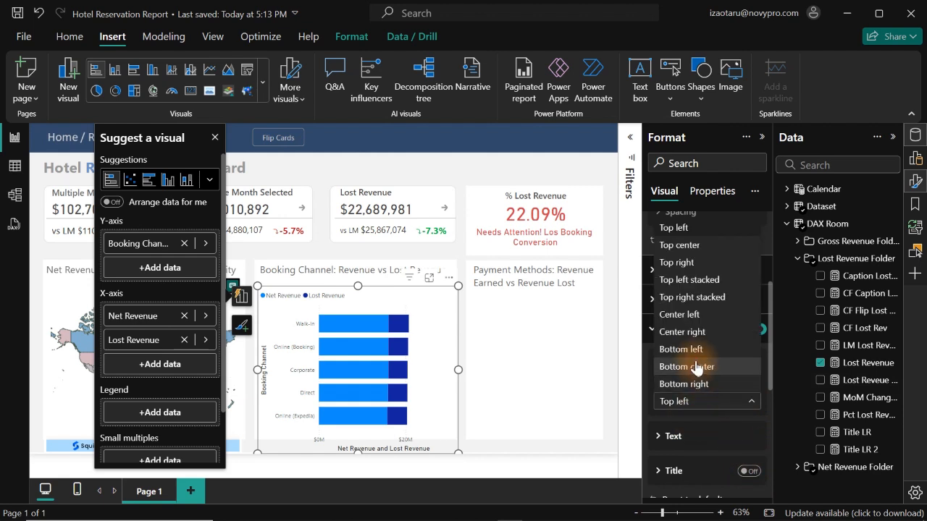
click(696, 368)
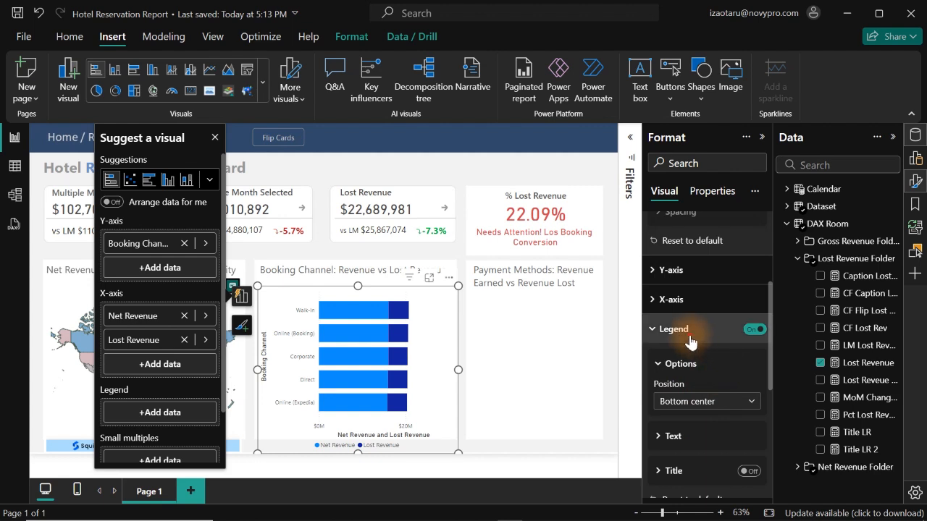
click(685, 330)
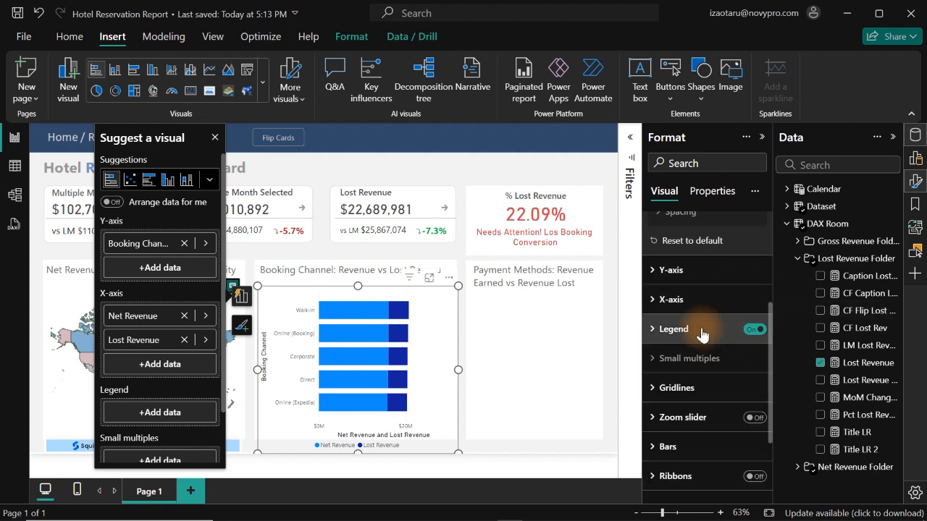
- Turn off the X-axis values and X-axis title of the booking channel chart
click(674, 300)
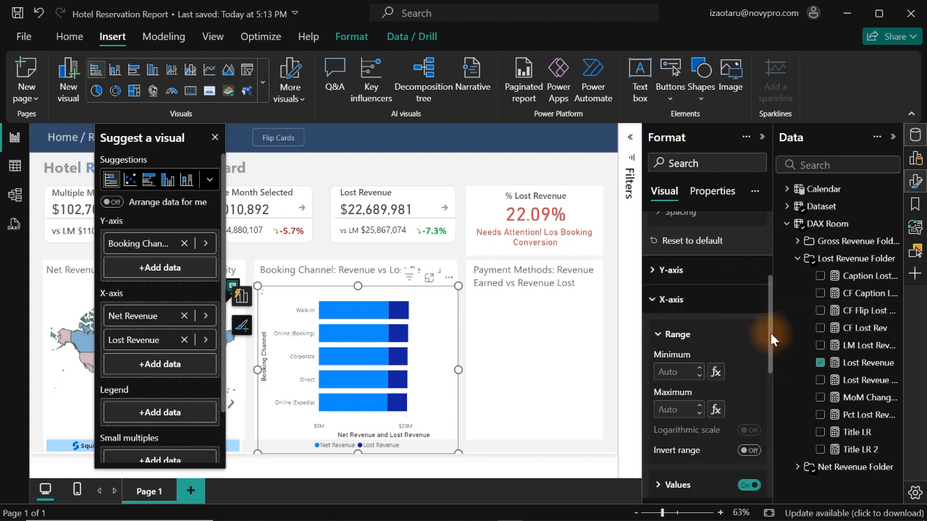
drag(772, 339, 757, 382)
click(747, 352)
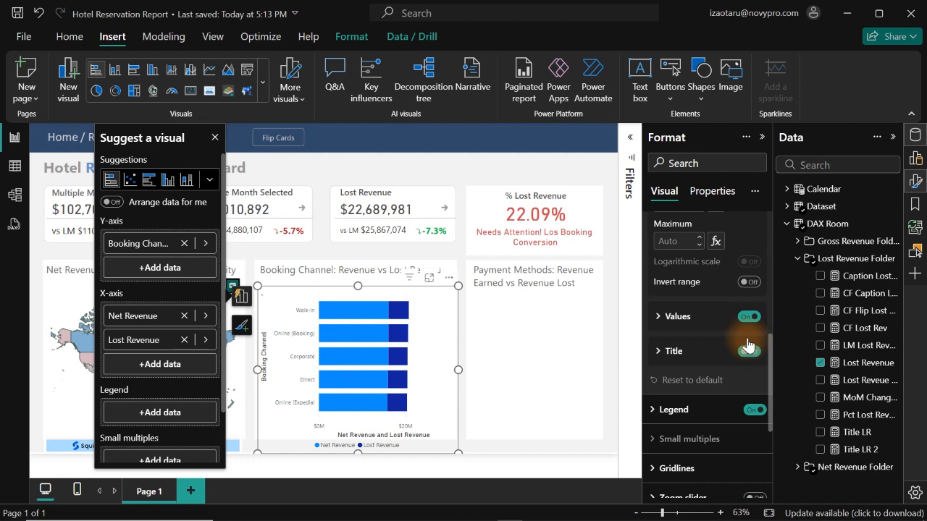
click(747, 319)
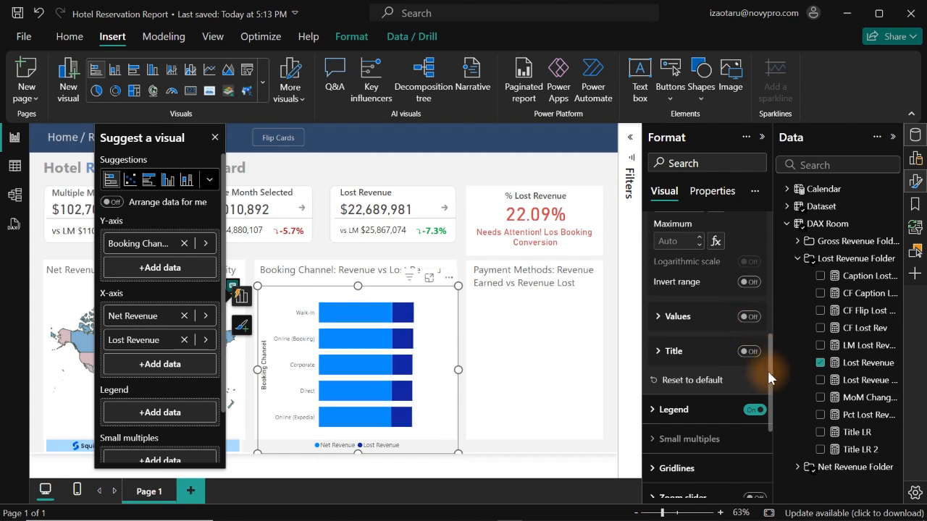
- Turn off the booking channel chart's Y-axis title and set the maximum width of its Y-axis values to 50%
drag(771, 377, 761, 232)
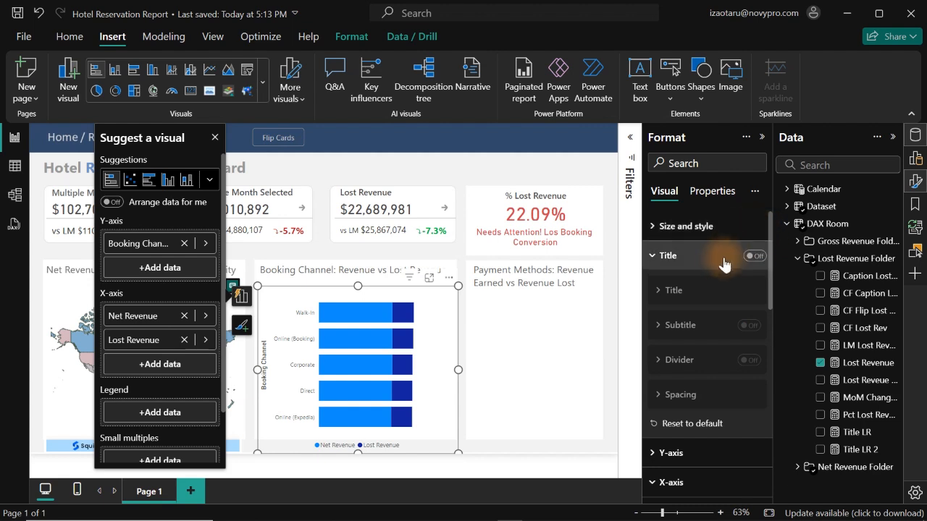
click(672, 454)
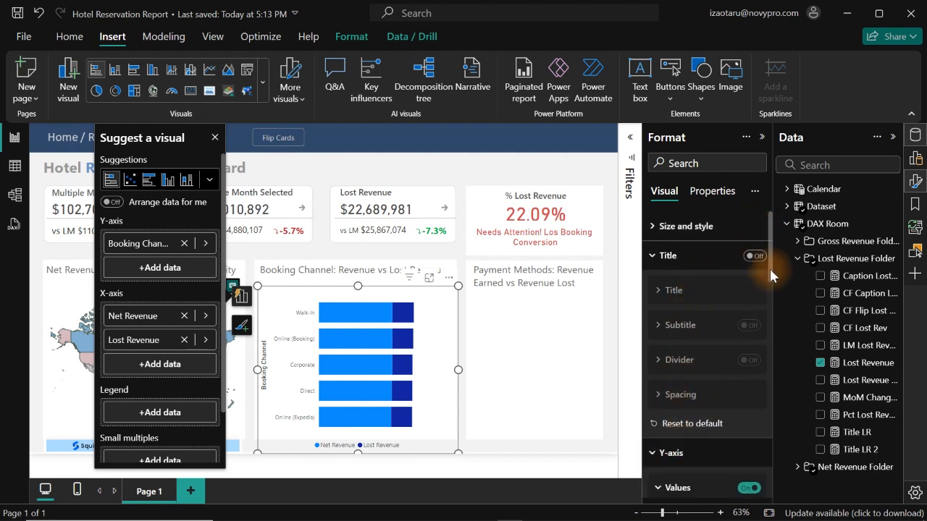
drag(770, 269, 768, 349)
click(749, 378)
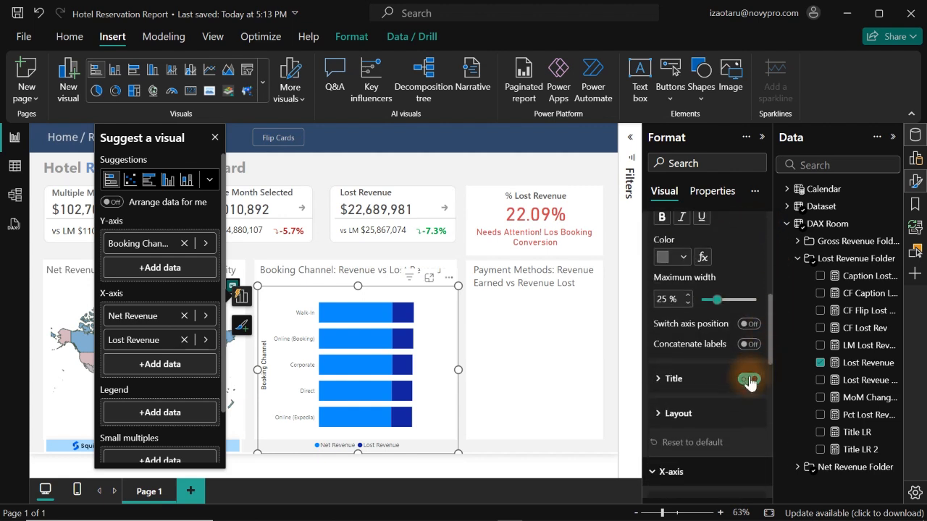
click(750, 380)
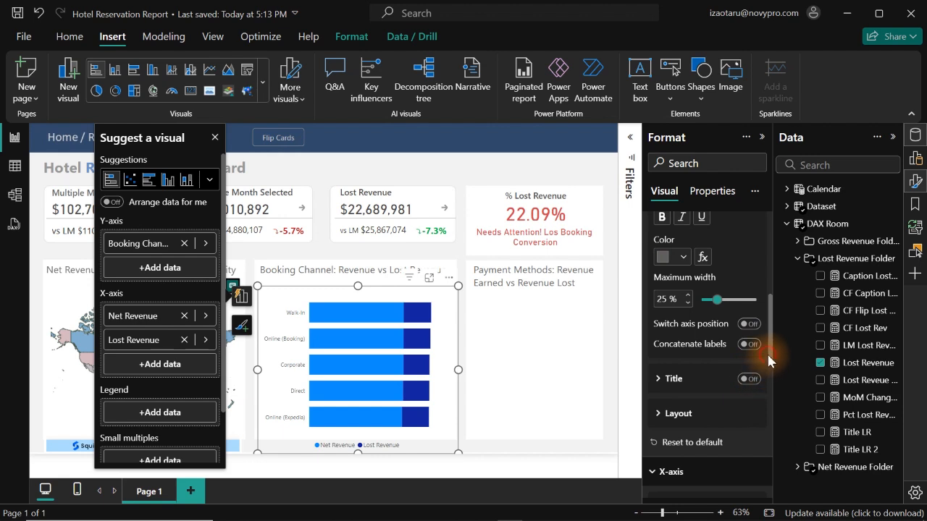
drag(770, 340, 772, 309)
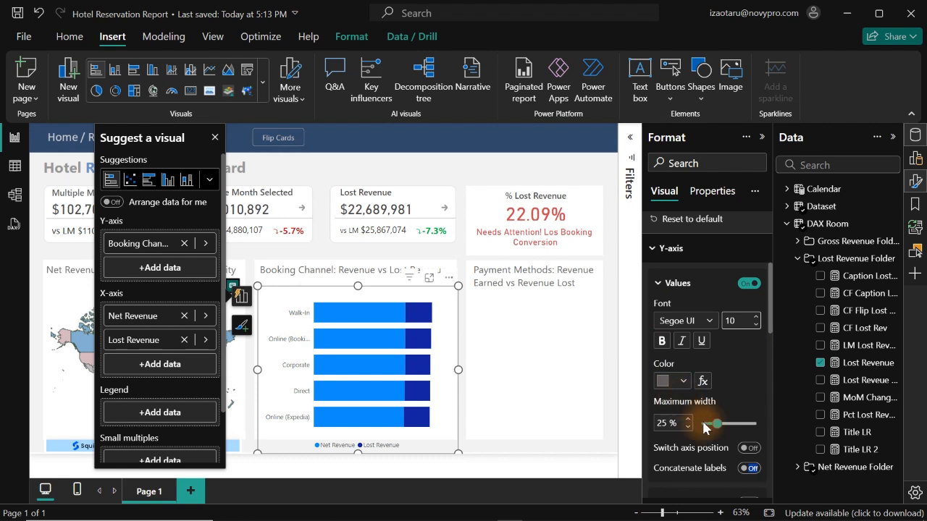
drag(717, 423, 759, 426)
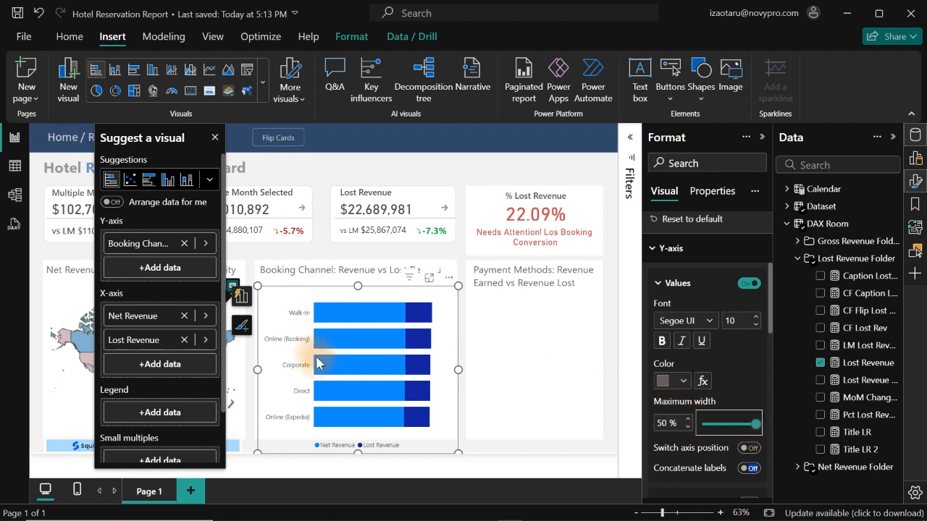
- Fit the booking channel chart vertically between its heading and the card's lower edge, and place a copy of it over the payment methods card
drag(358, 453, 360, 435)
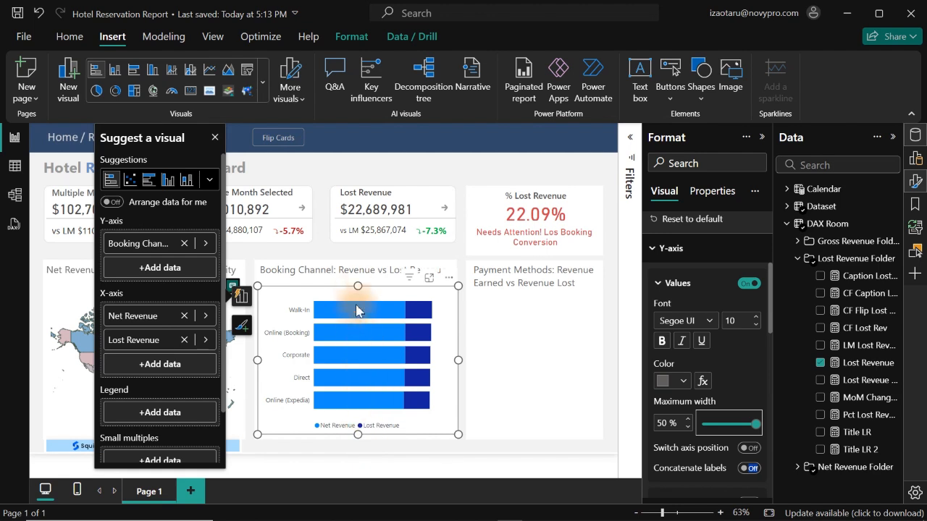
drag(356, 287, 352, 272)
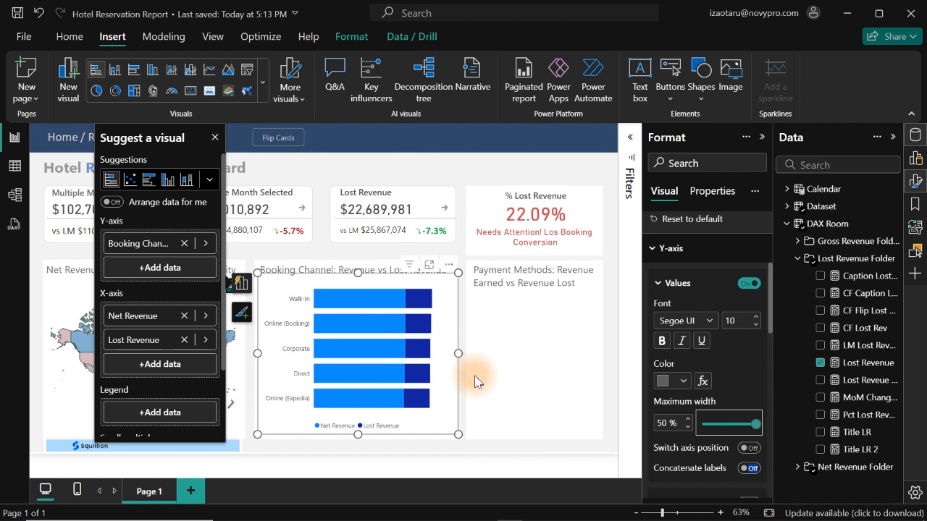
key(ctrl+c)
key(ctrl+v)
drag(358, 290, 401, 307)
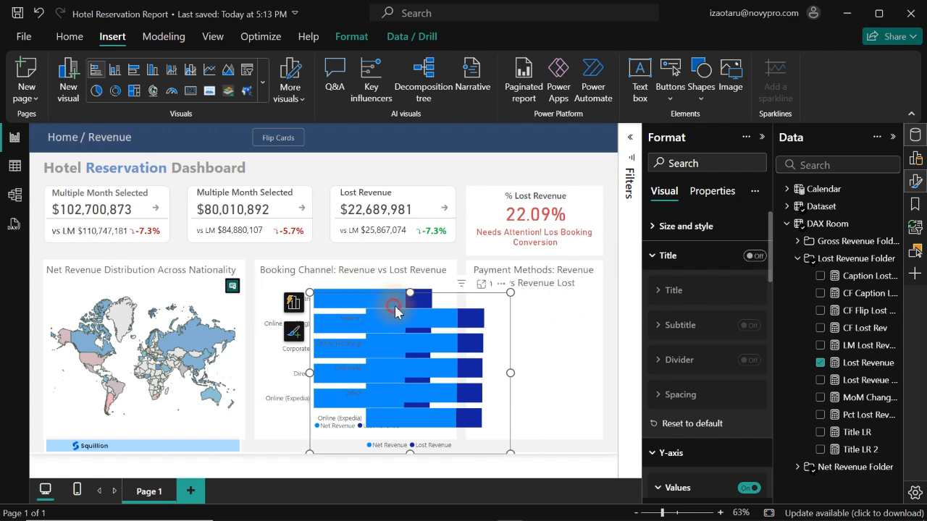
click(396, 303)
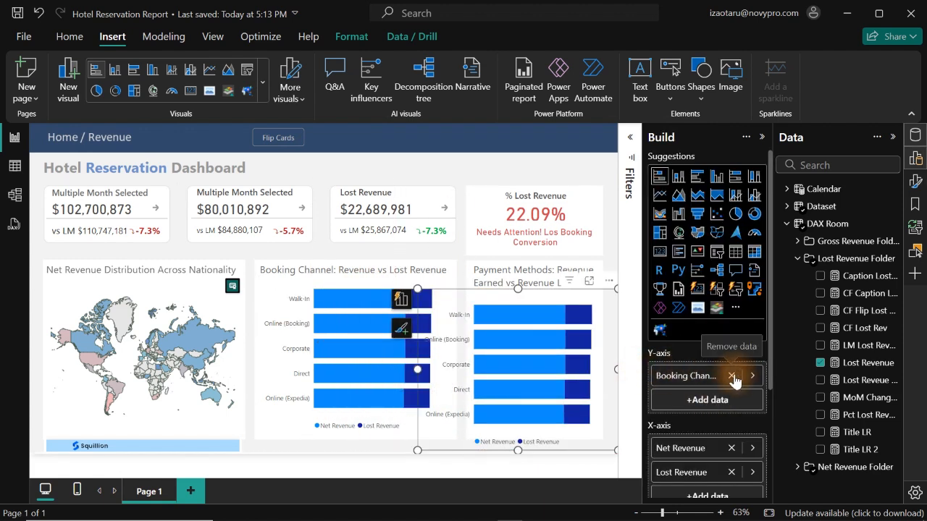
- Replace Booking Channel with the payment method field in the copied chart and convert it to a 100% stacked column chart
click(732, 376)
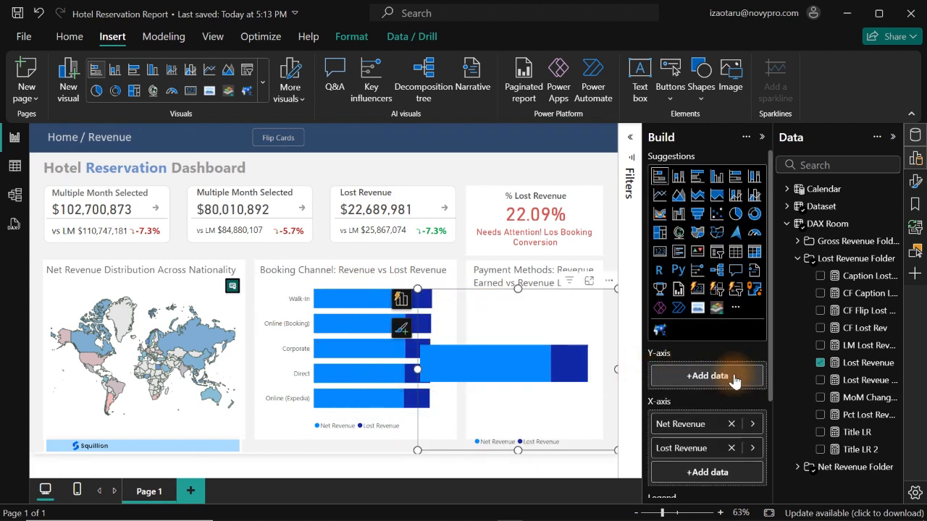
click(786, 224)
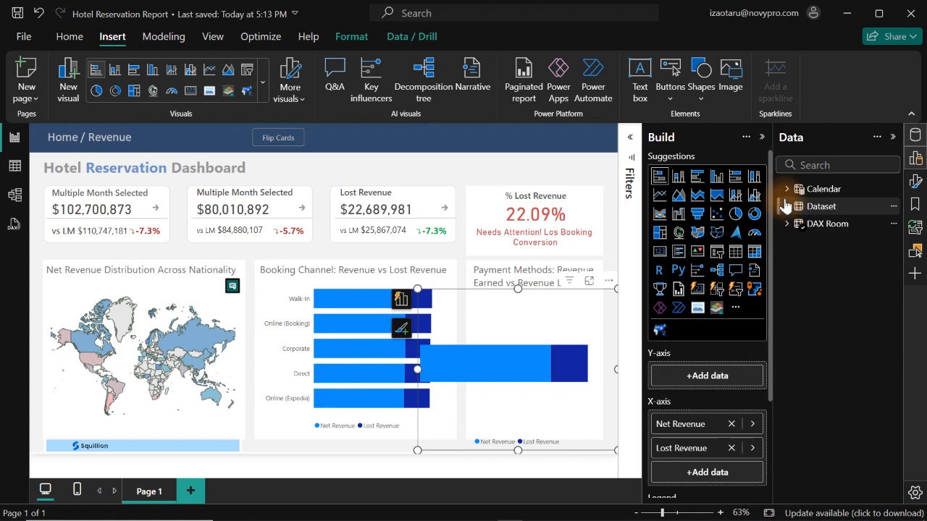
click(784, 208)
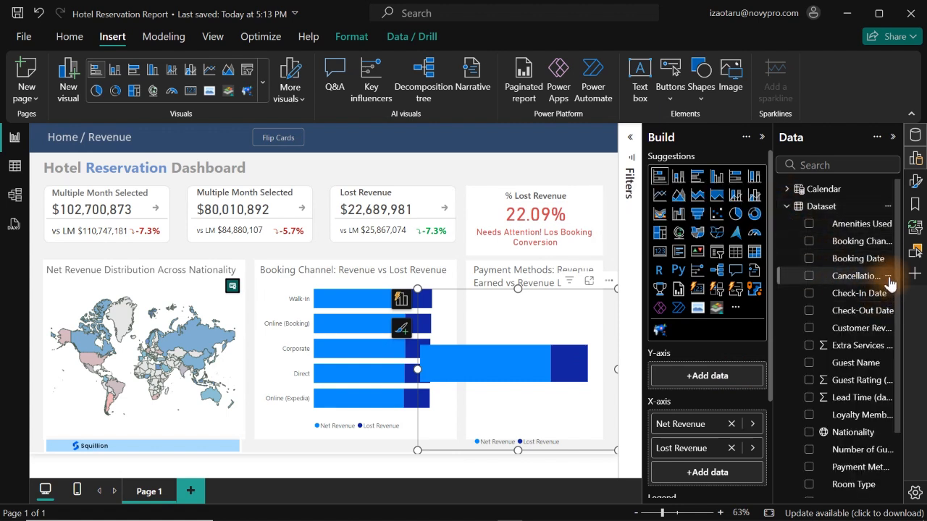
click(810, 468)
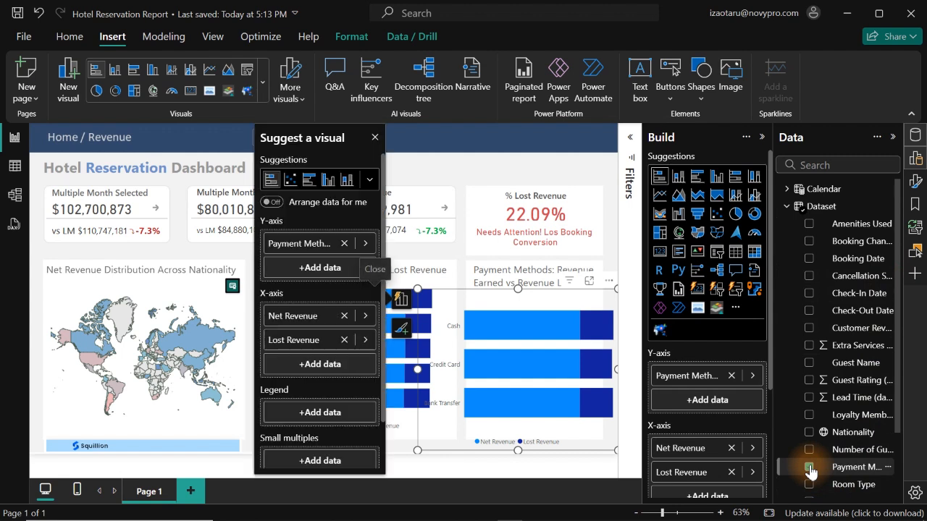
click(753, 181)
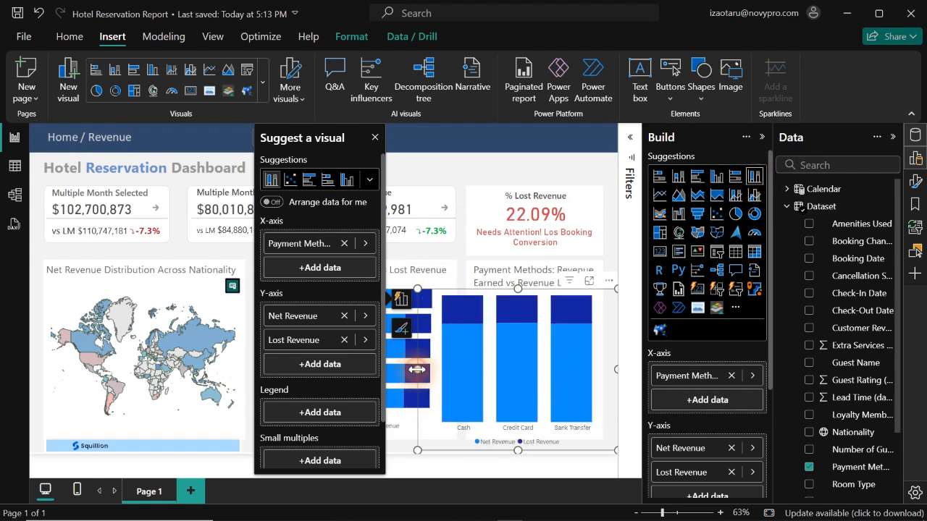
- Narrow the payment method chart and reduce its height to fit below the two-line heading inside its card
drag(417, 370, 454, 377)
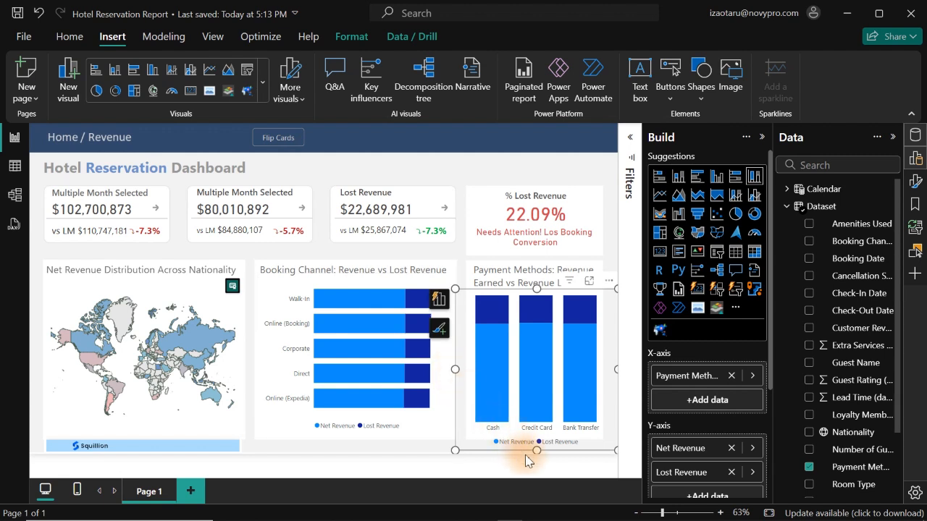
drag(536, 450, 548, 434)
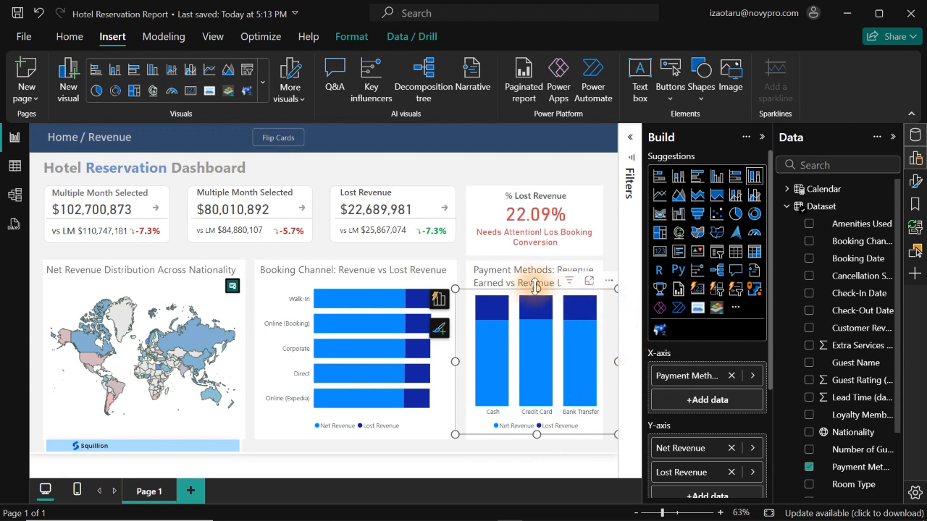
drag(537, 289, 537, 303)
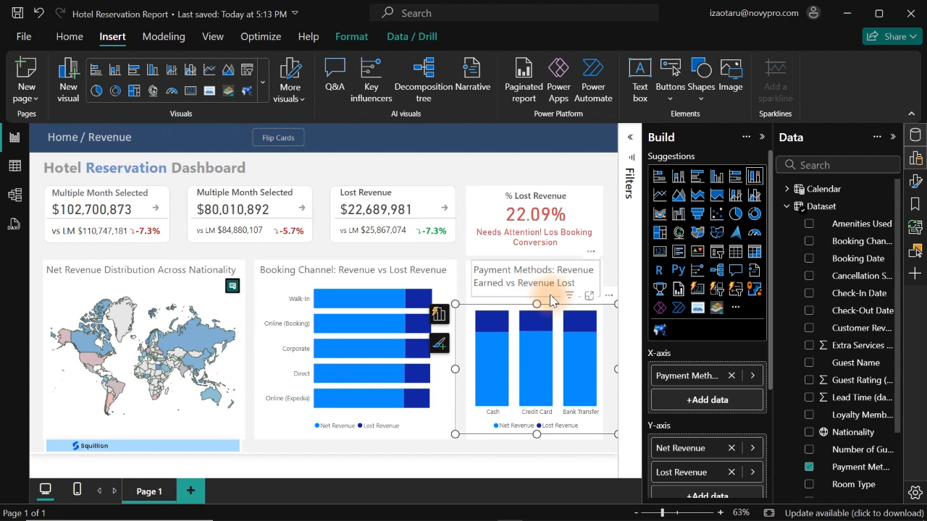
- Nudge the Payment Methods heading text box slightly down within its card
click(553, 301)
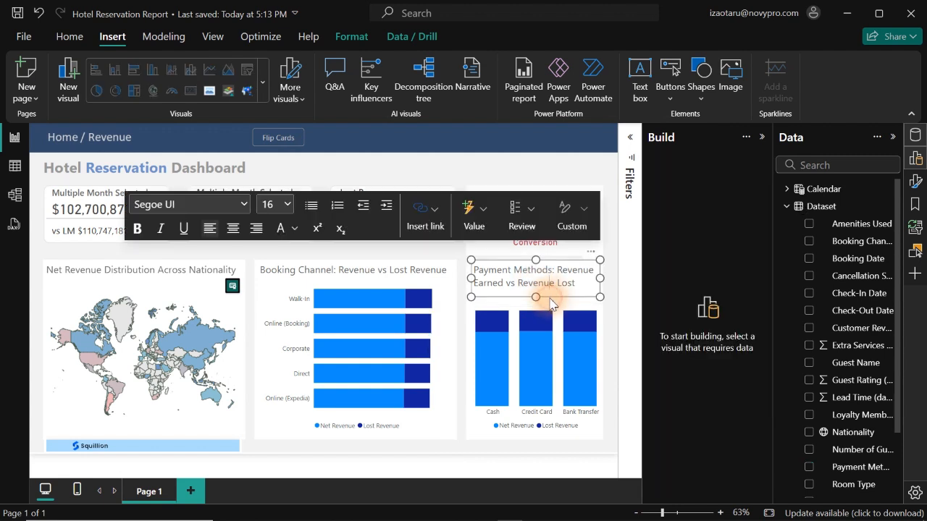
key(Escape)
click(553, 302)
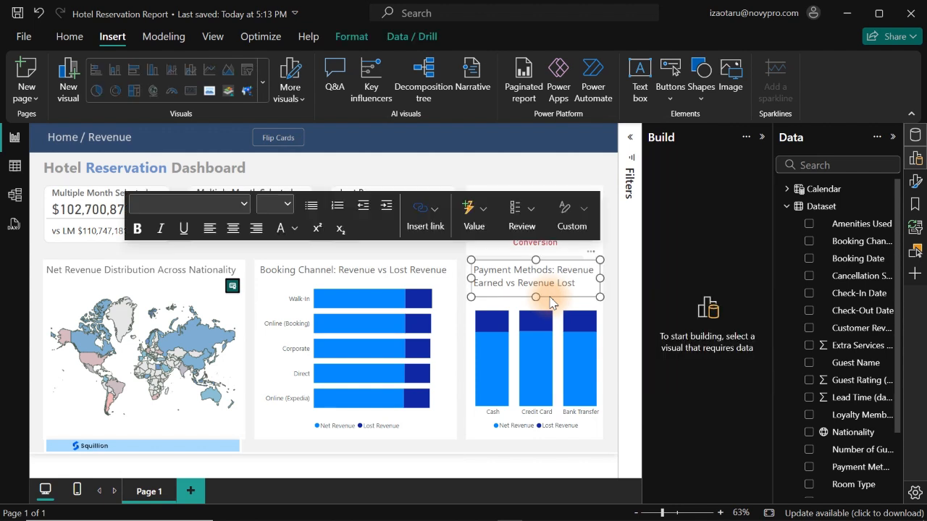
key(Down)
key(Down)
key(Down)
key(Down)
key(Down)
key(Down)
key(Down)
key(Down)
key(Down)
key(Down)
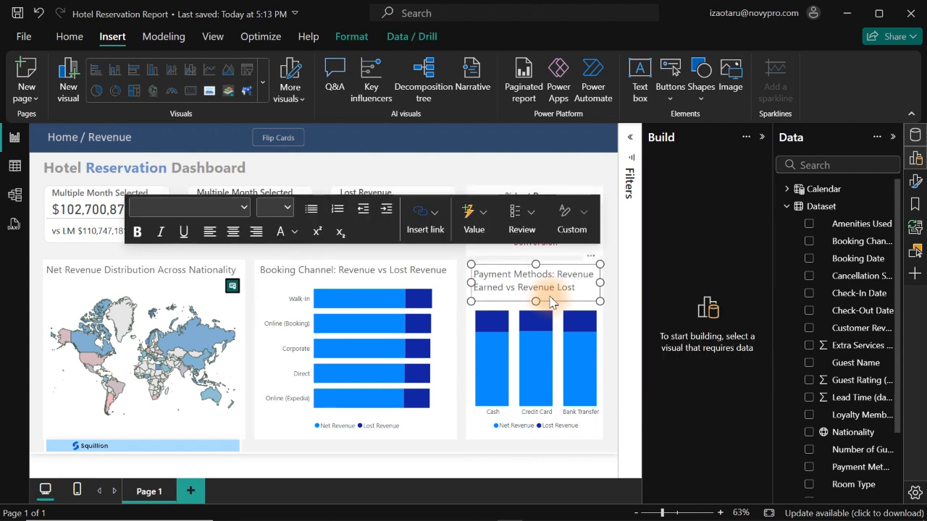
- Turn on data labels for the payment method column chart
click(557, 365)
click(916, 158)
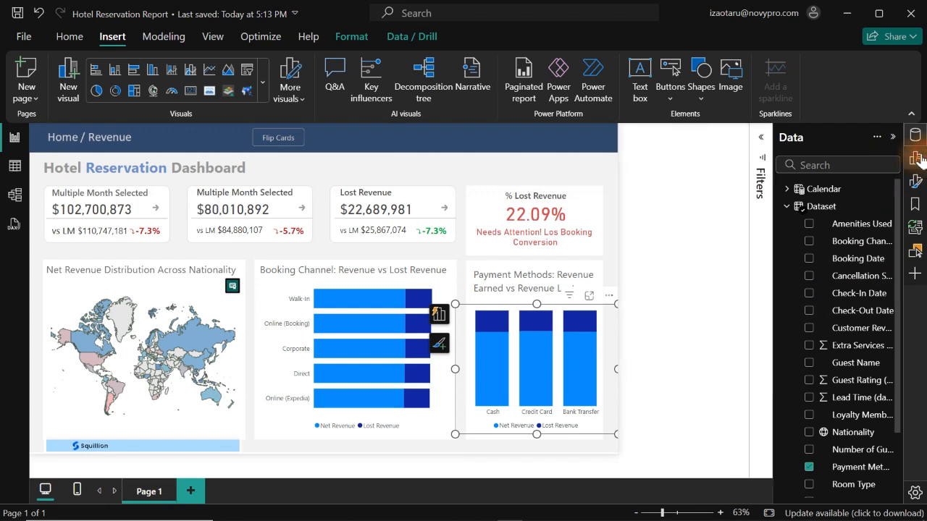
click(917, 181)
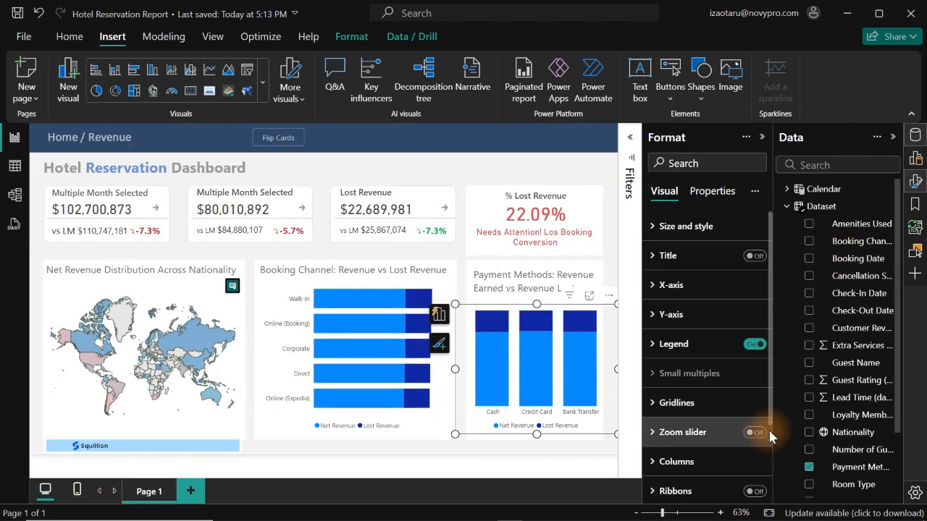
scroll(767, 398, down, 3)
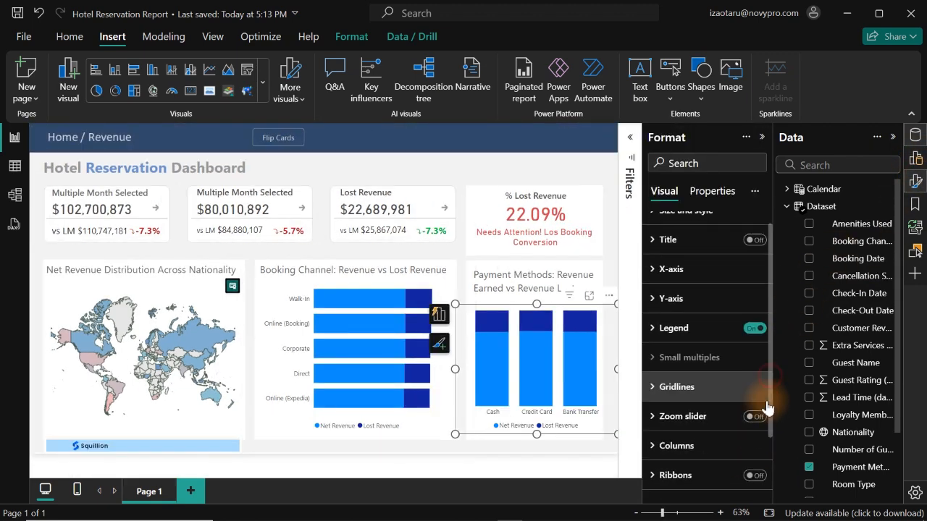
click(758, 428)
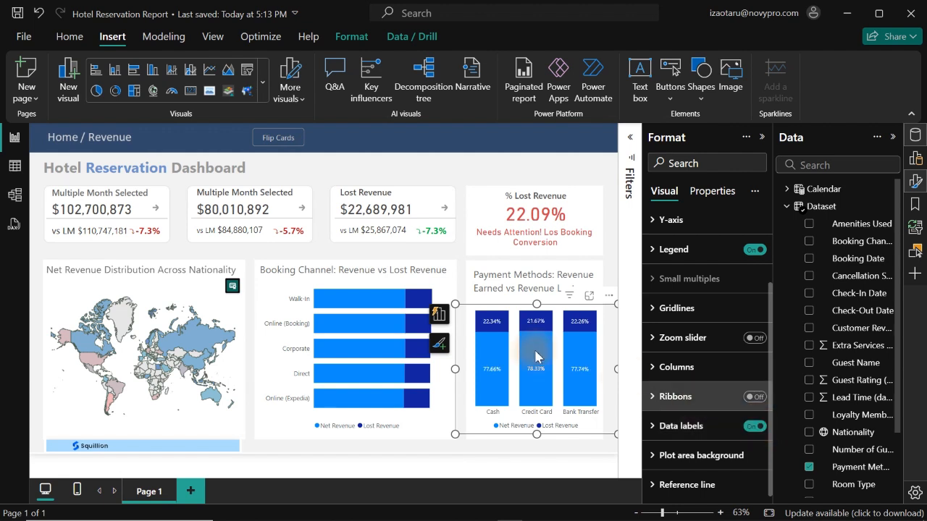
- Turn on data labels for the booking channel bar chart and deselect it
click(371, 286)
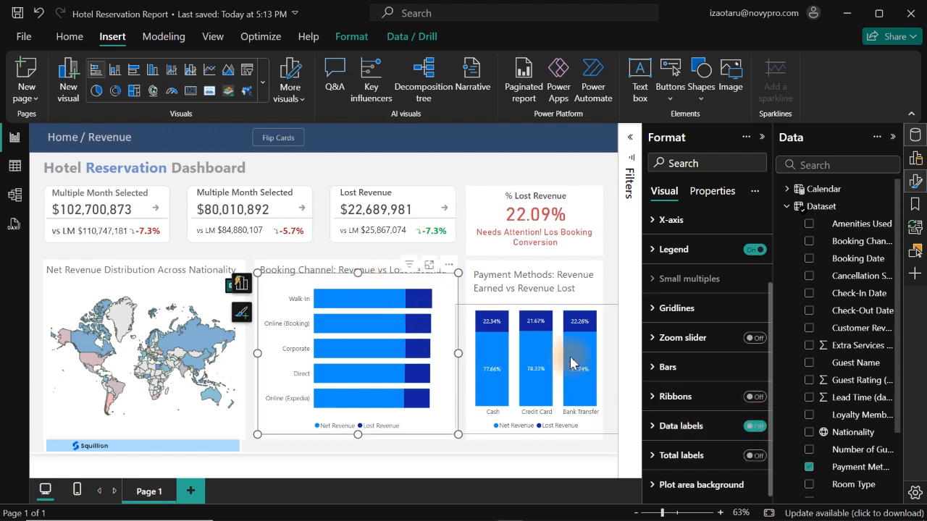
click(758, 428)
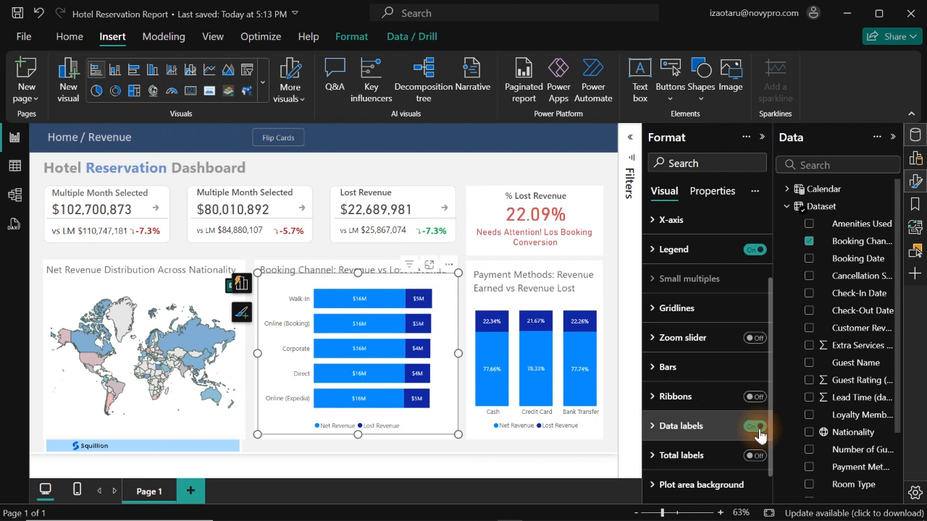
click(446, 168)
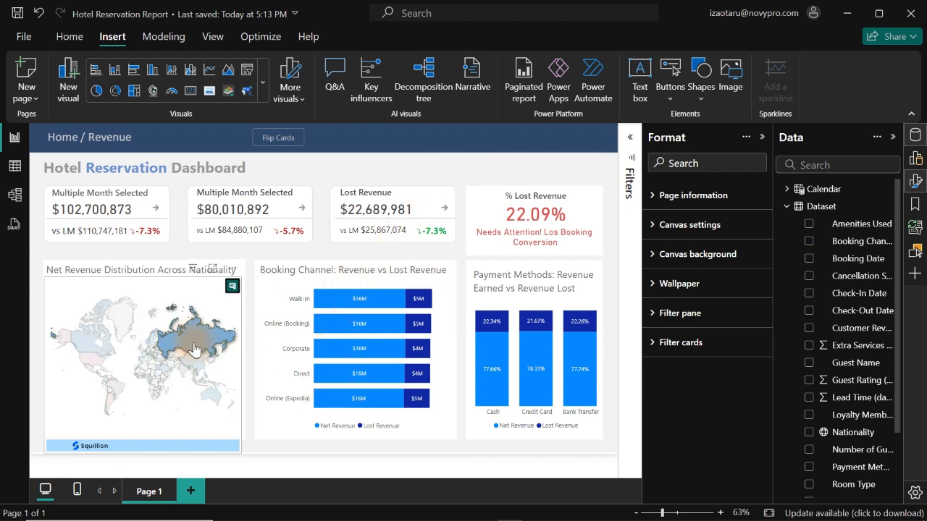
mouse_move(186, 342)
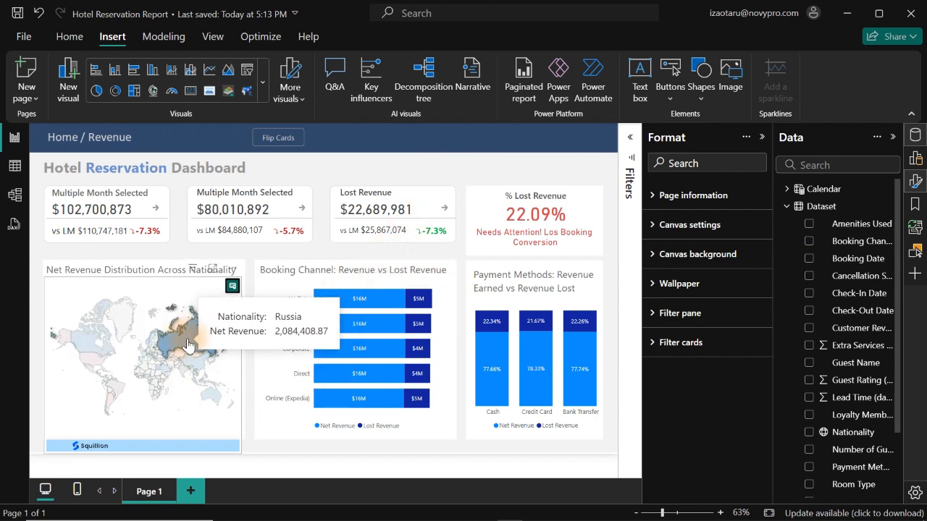
- Colour the Net Revenue bars of the booking channel chart with the muted blue from the recent colours
click(360, 283)
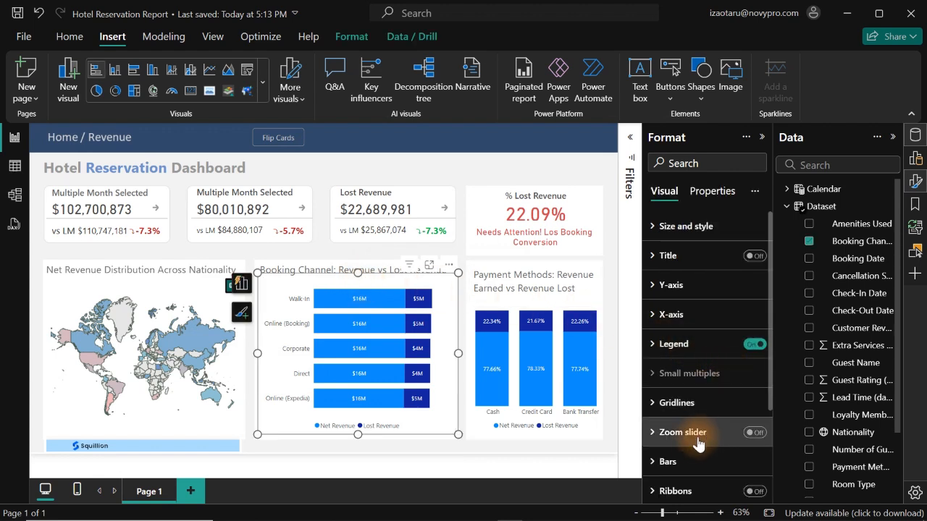
click(688, 465)
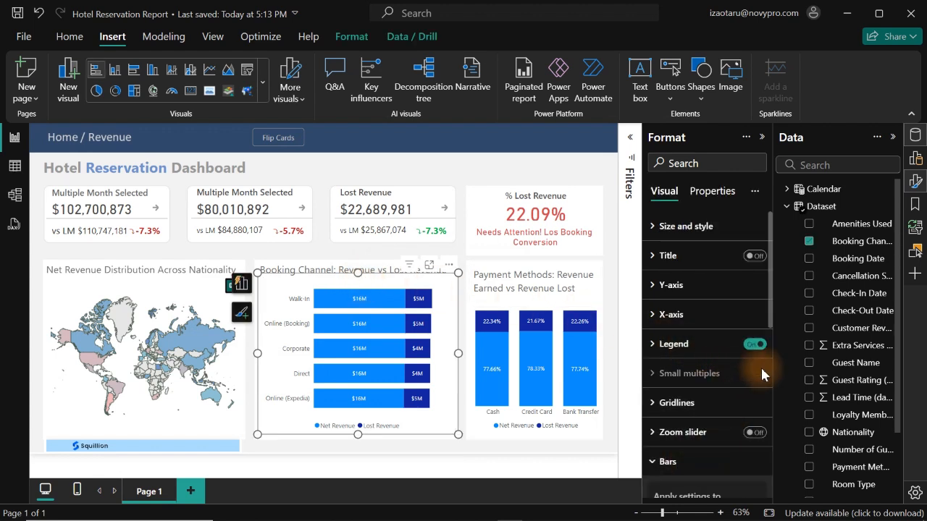
drag(769, 303, 772, 387)
click(727, 326)
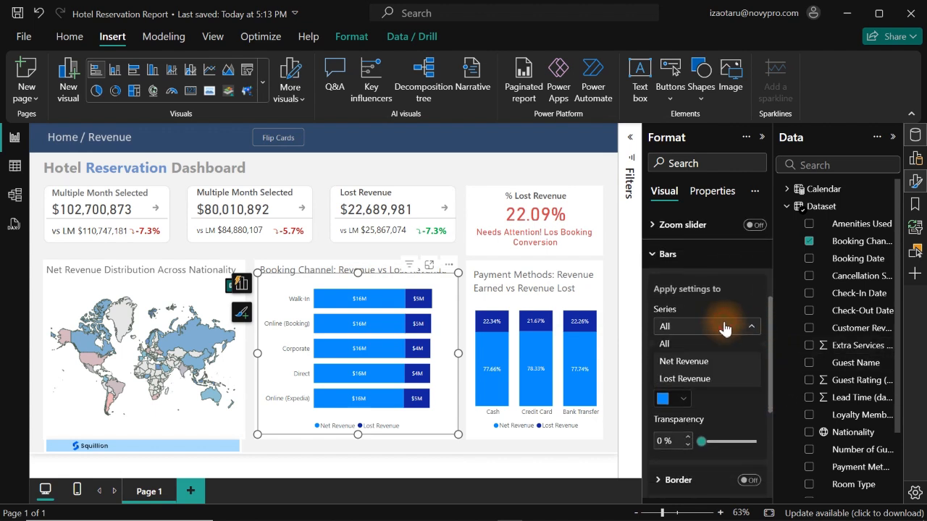
click(687, 362)
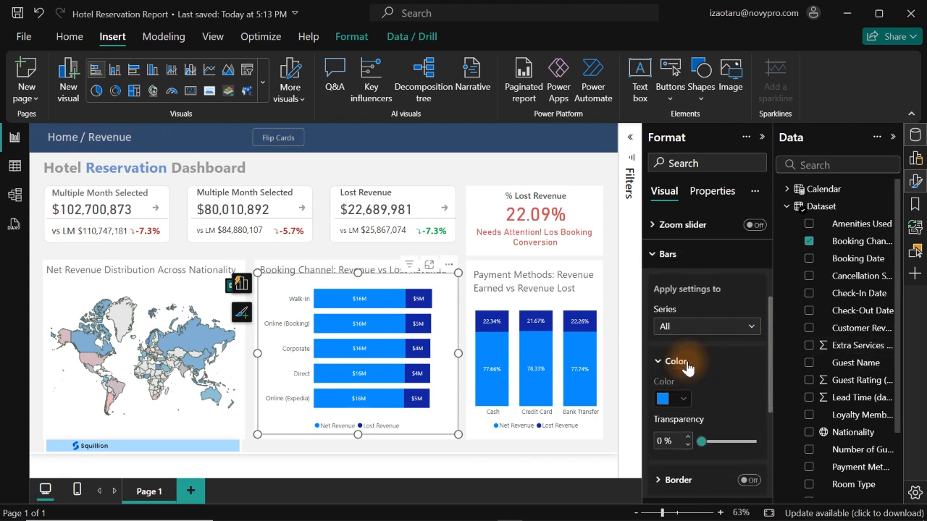
click(683, 402)
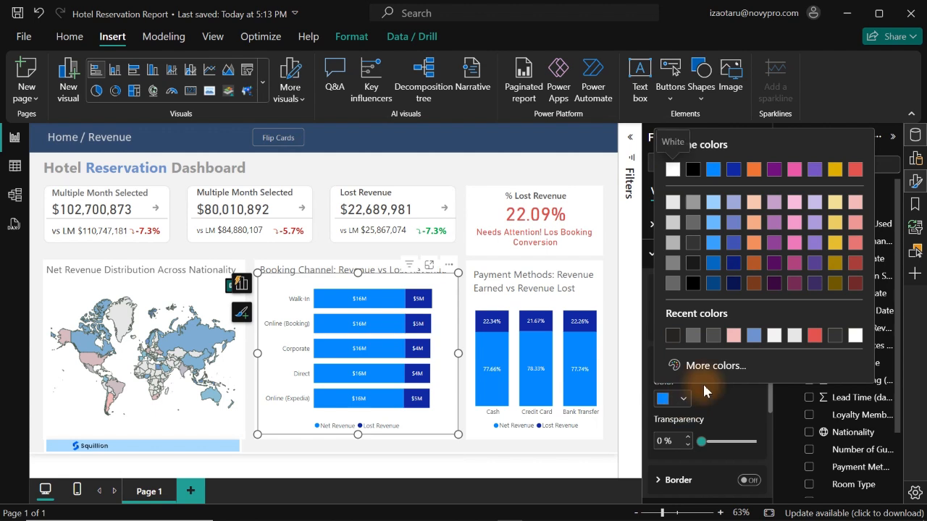
click(754, 336)
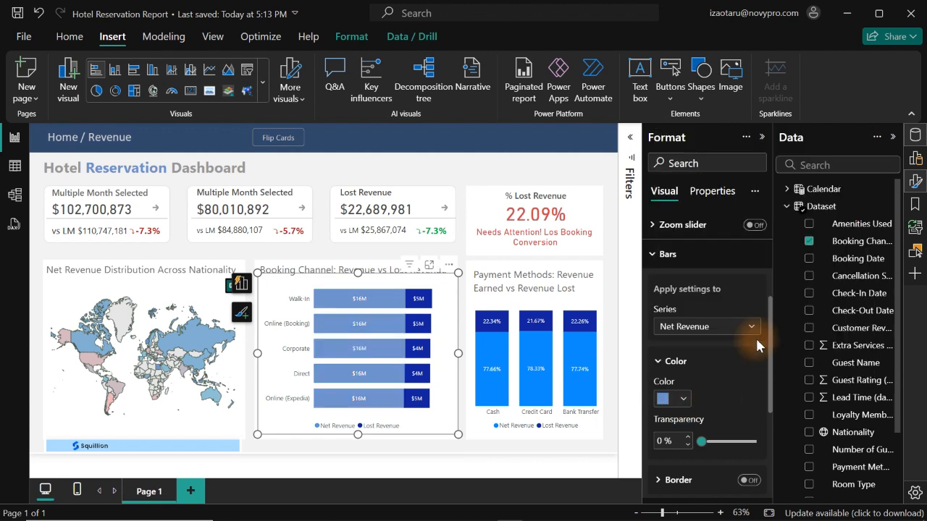
- Colour the Lost Revenue bars of the booking channel chart red, using theme color 8 (#D64550)
click(701, 331)
click(693, 384)
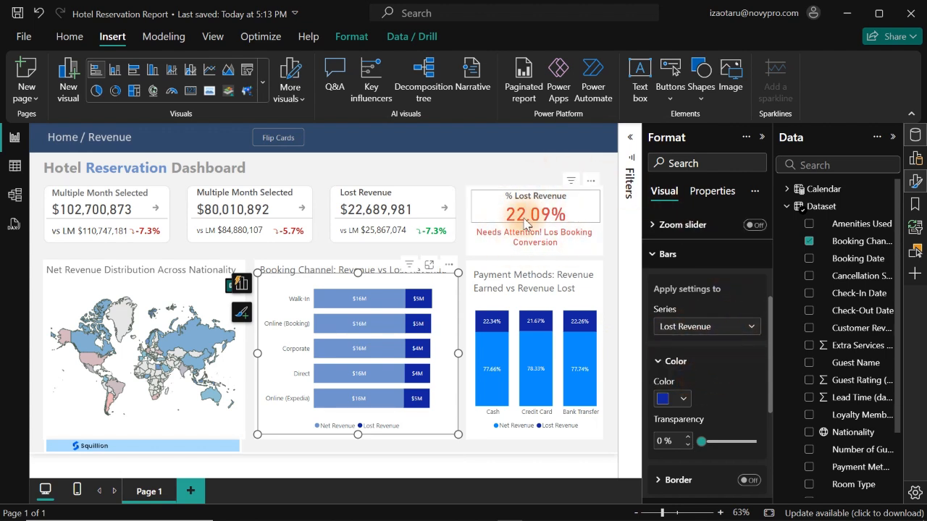
click(682, 400)
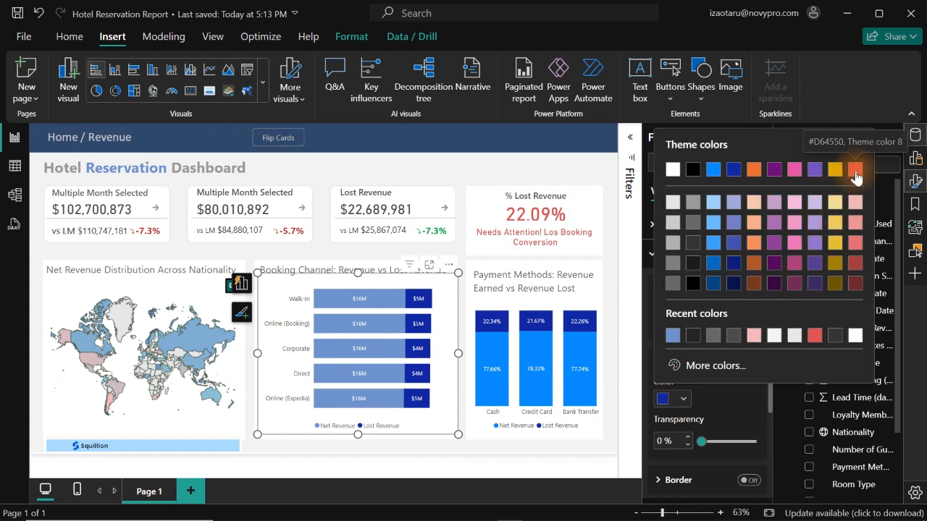
click(855, 170)
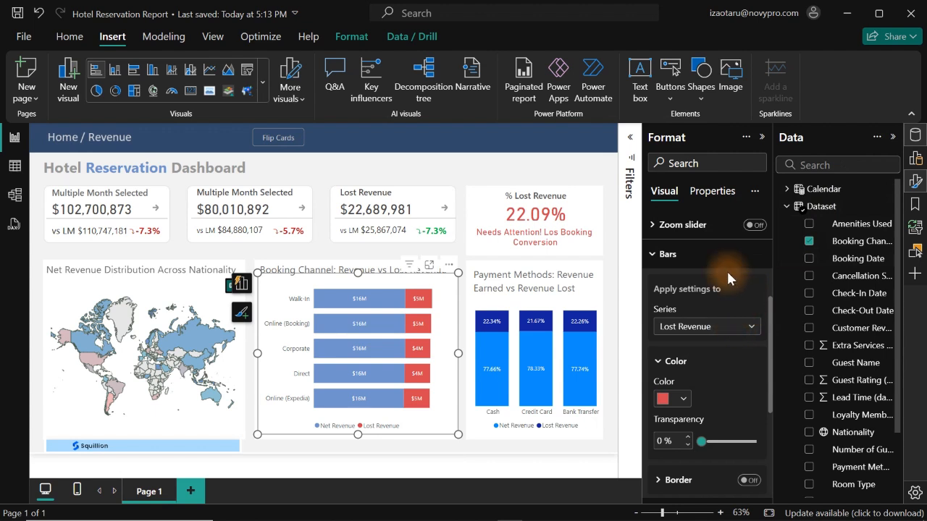
- Colour the Lost Revenue columns of the payment method chart red, using theme color 8 (#D64550)
click(600, 345)
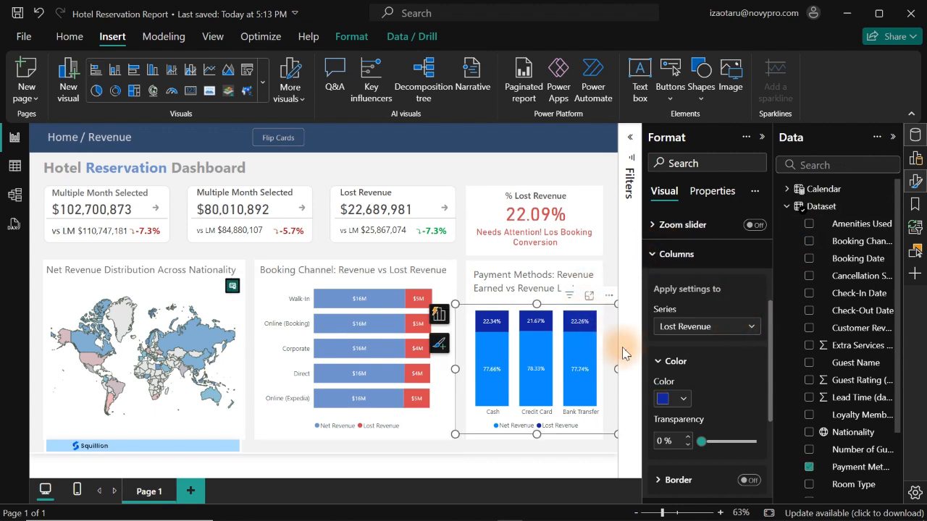
click(683, 398)
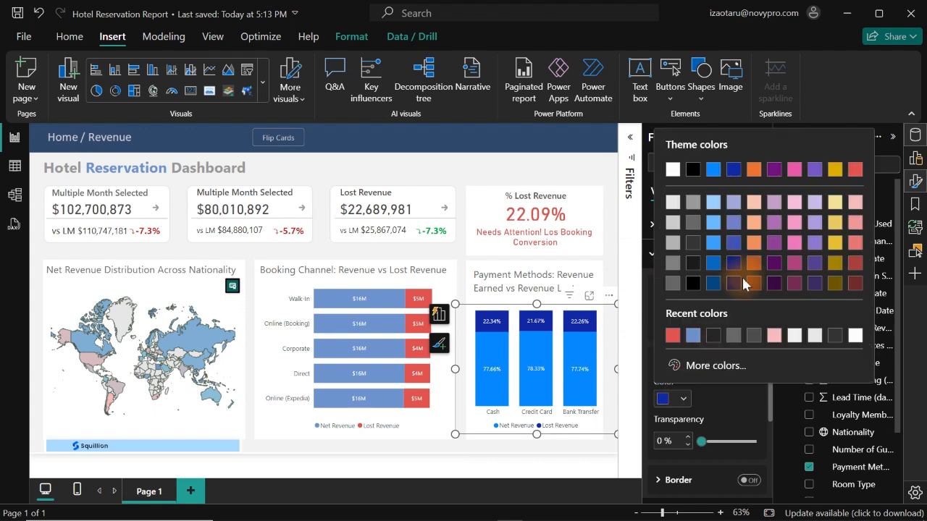
click(856, 172)
- Colour the Net Revenue columns of the payment method chart with the recent muted blue and deselect the chart
click(727, 329)
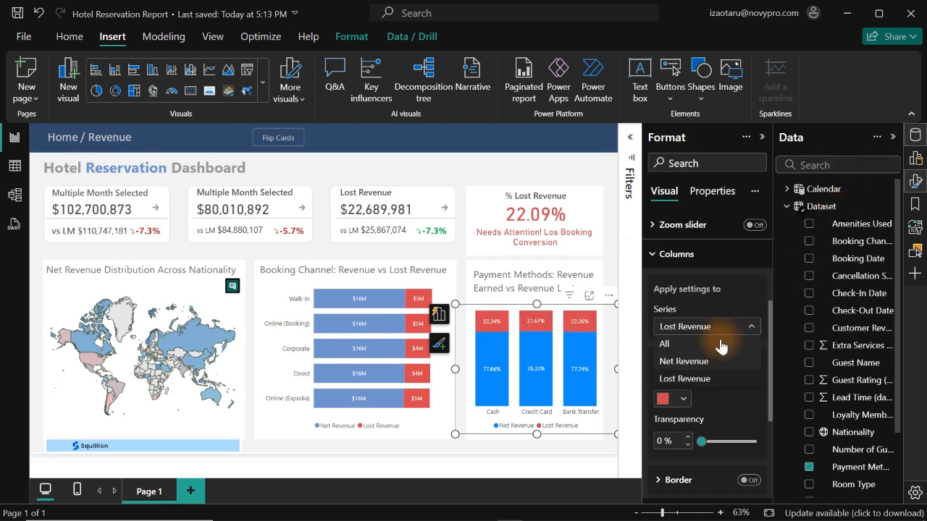
click(712, 362)
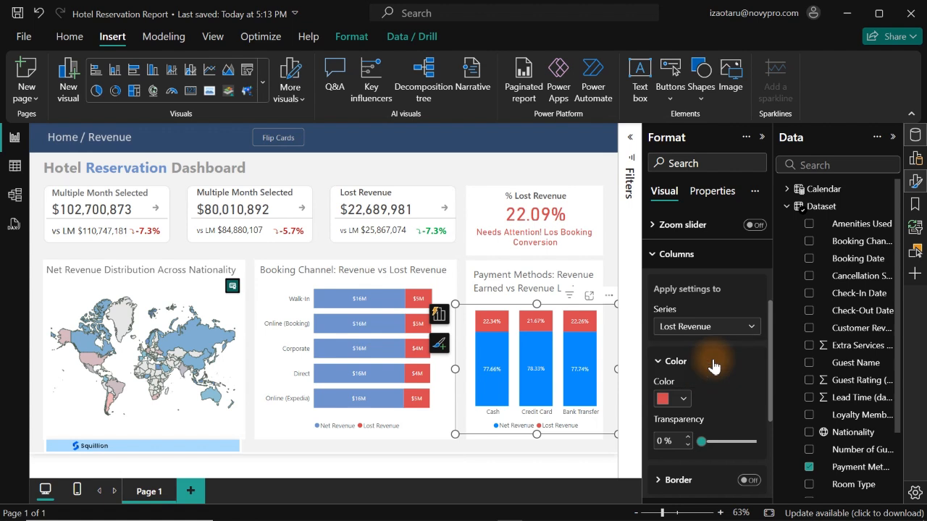
click(685, 399)
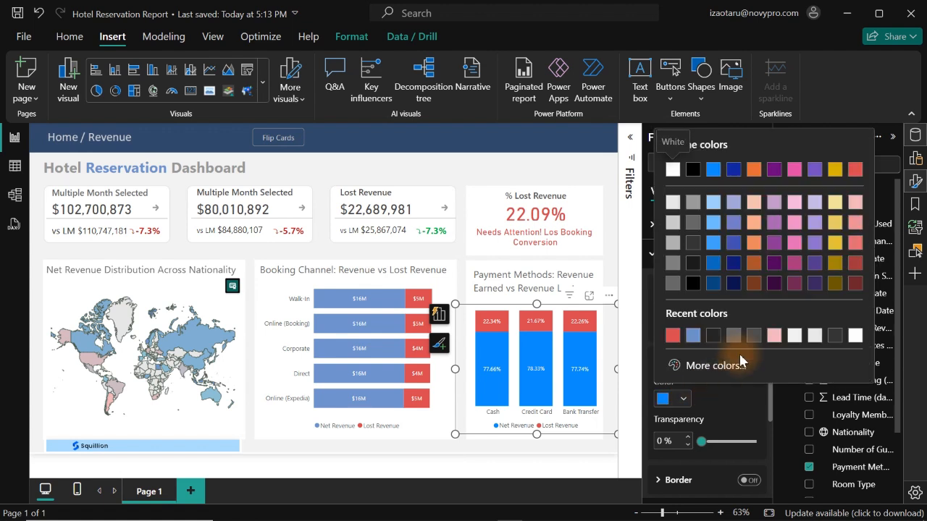
click(692, 336)
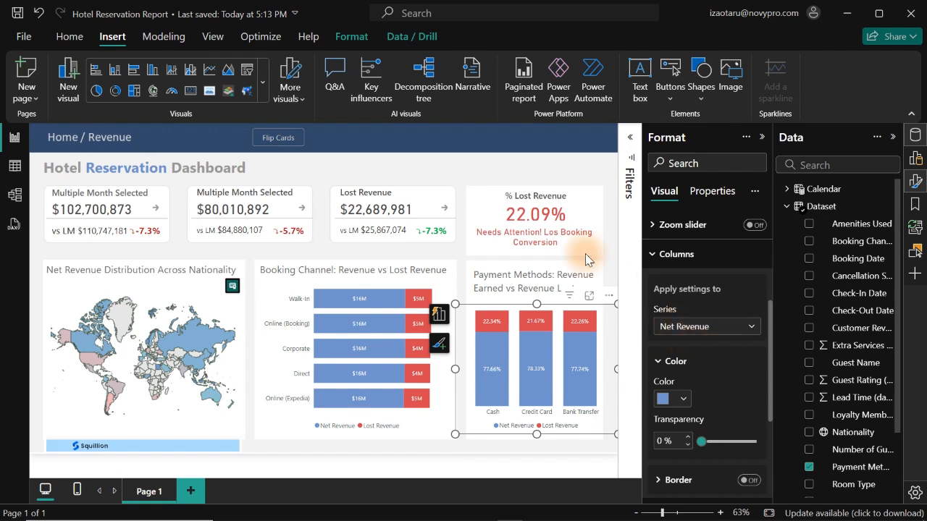
click(473, 174)
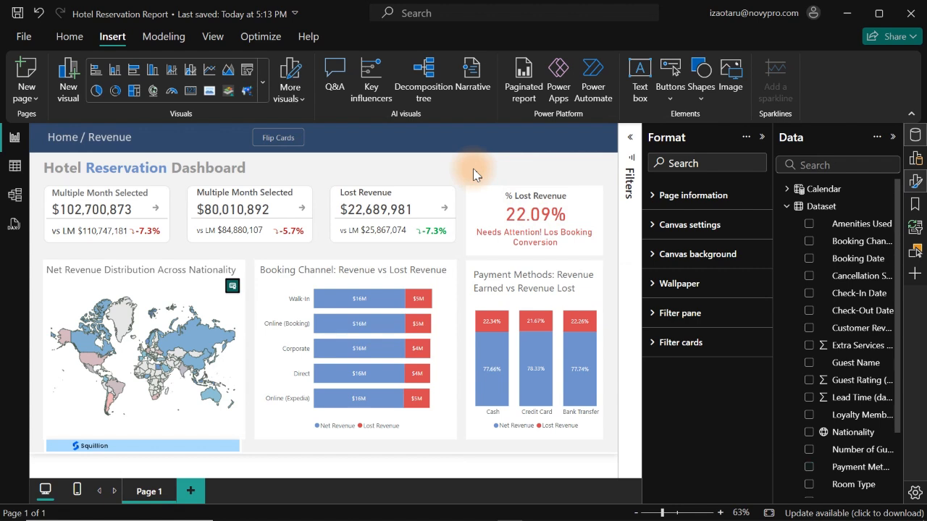
- Hide the Format and Data panes and collapse the ribbon to enlarge the report canvas
mouse_move(392, 408)
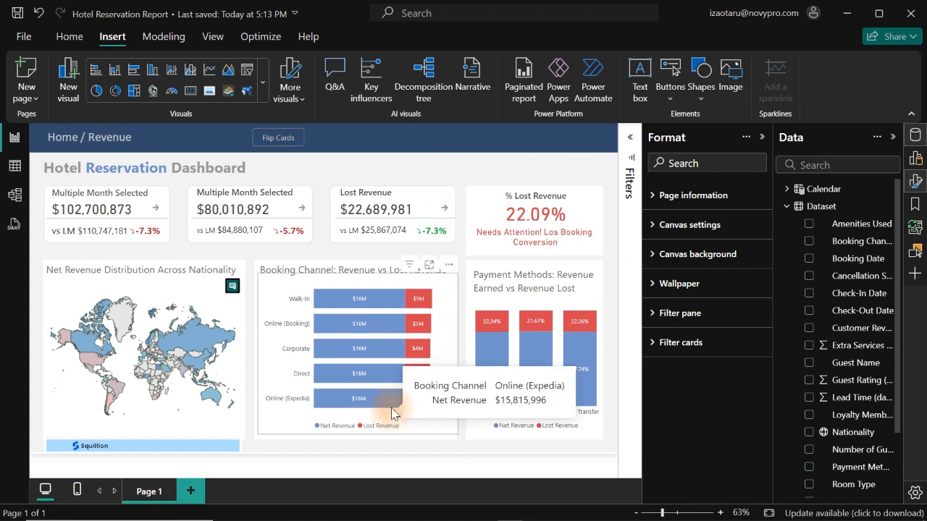
click(916, 182)
click(916, 136)
click(911, 115)
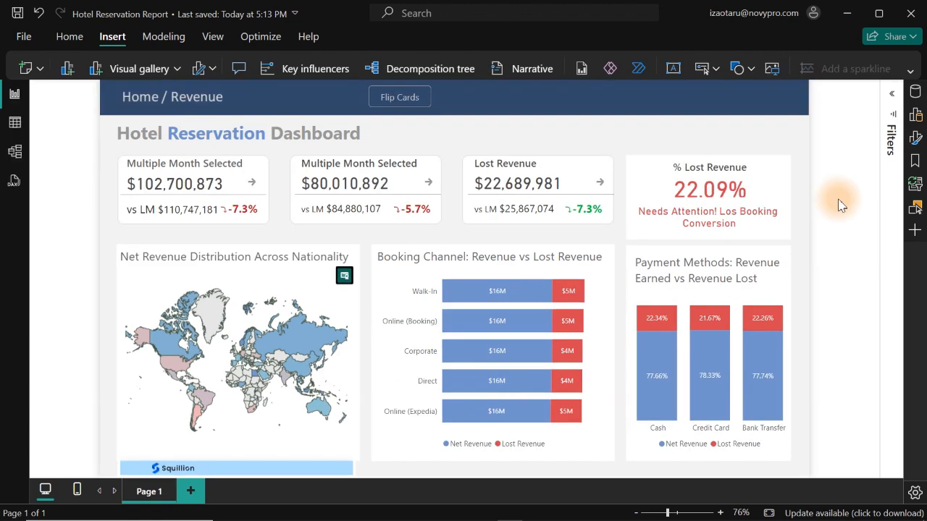
- Reduce the nationality map's height from its lower edge so it fits inside its card, and deselect it
click(322, 456)
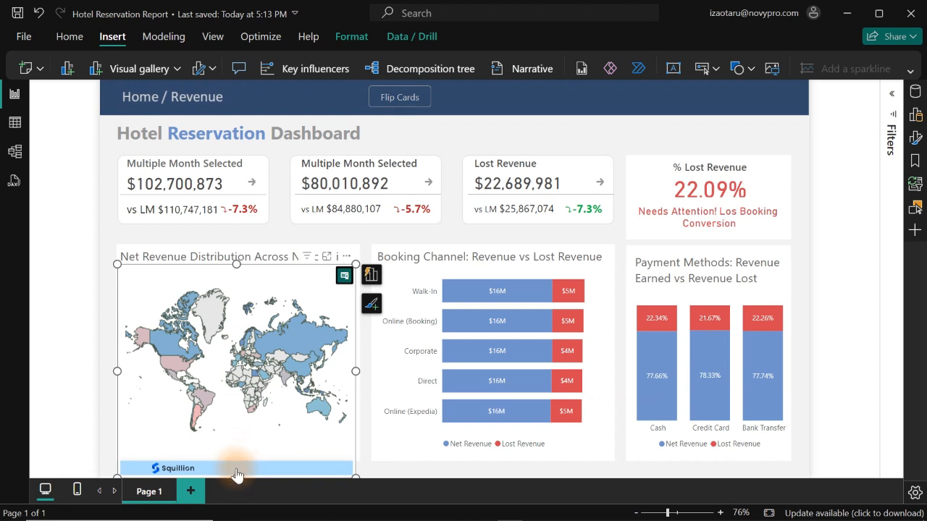
drag(237, 476, 239, 453)
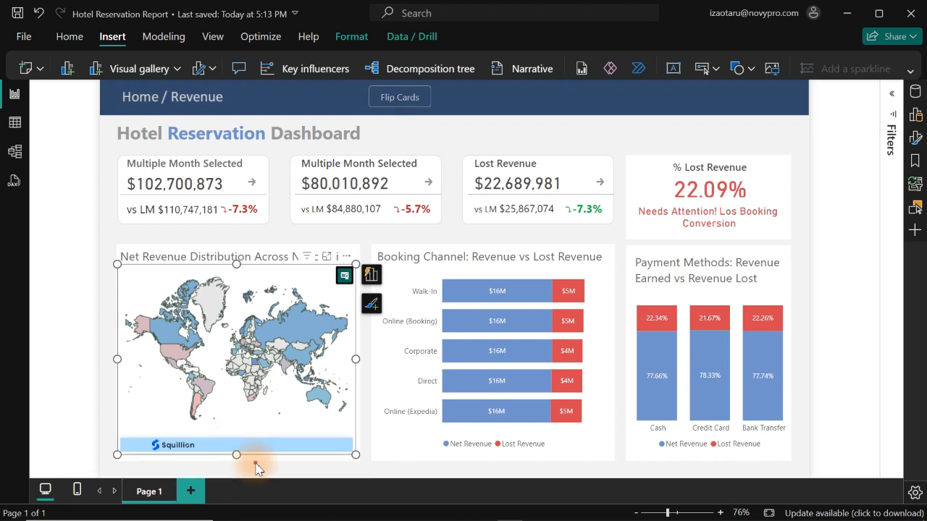
click(256, 470)
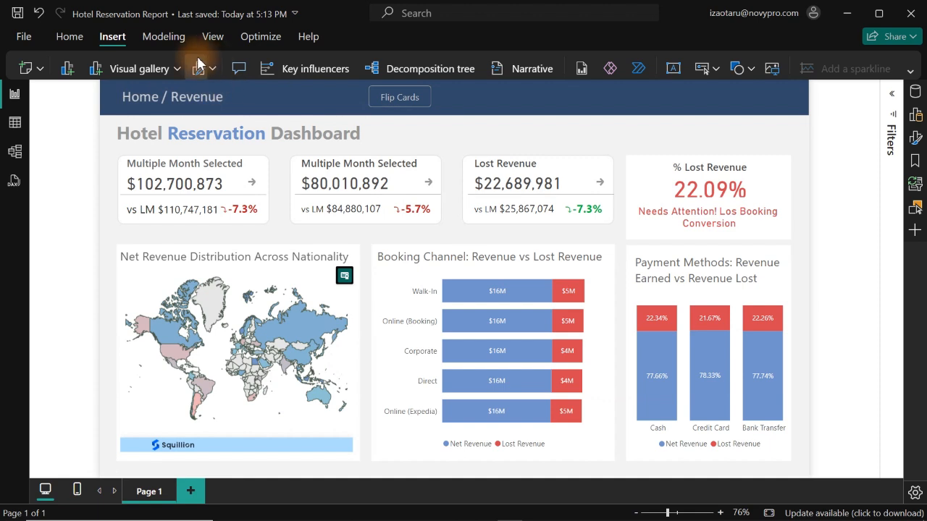
- Insert a rectangle and size it into a thin strip covering the Squillion banner beneath the nationality map
click(737, 68)
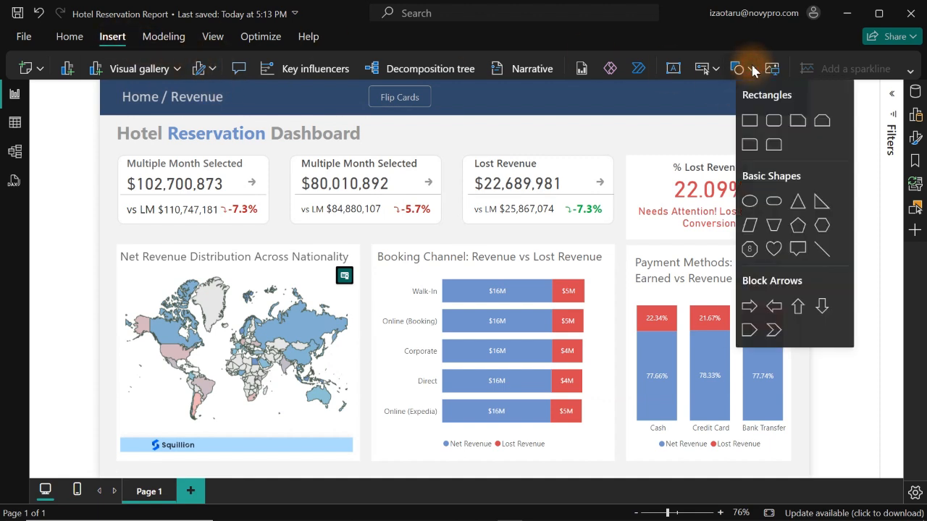
click(750, 124)
drag(190, 280, 155, 386)
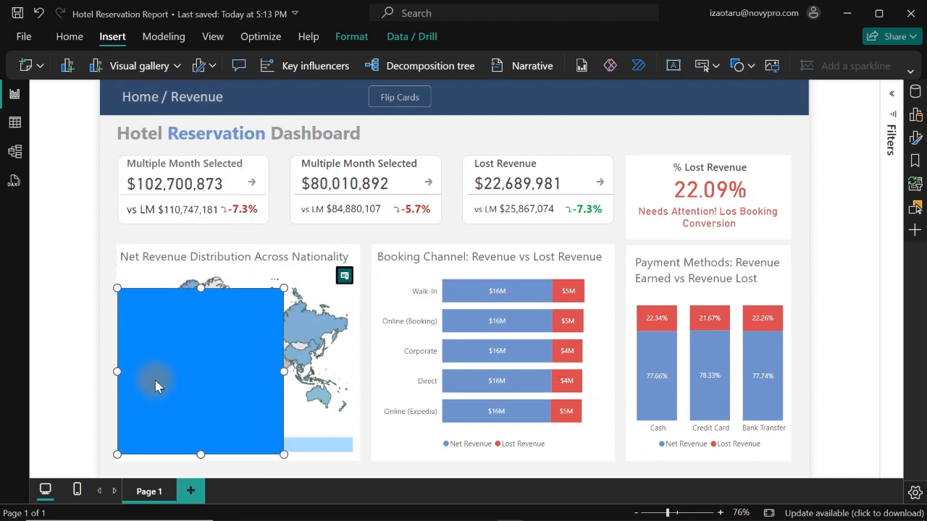
drag(202, 291, 222, 435)
drag(283, 444, 366, 451)
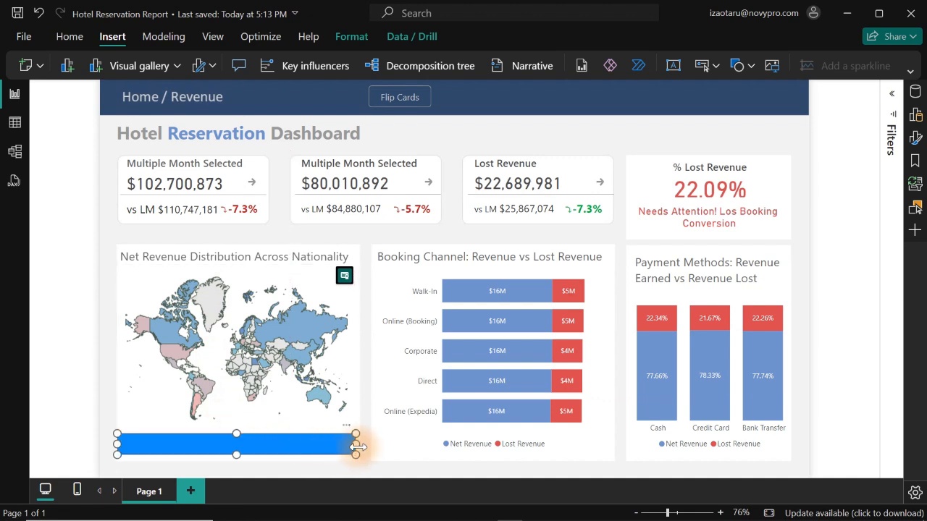
- Turn off the cover strip's border and set its fill colour to white
click(917, 141)
click(787, 246)
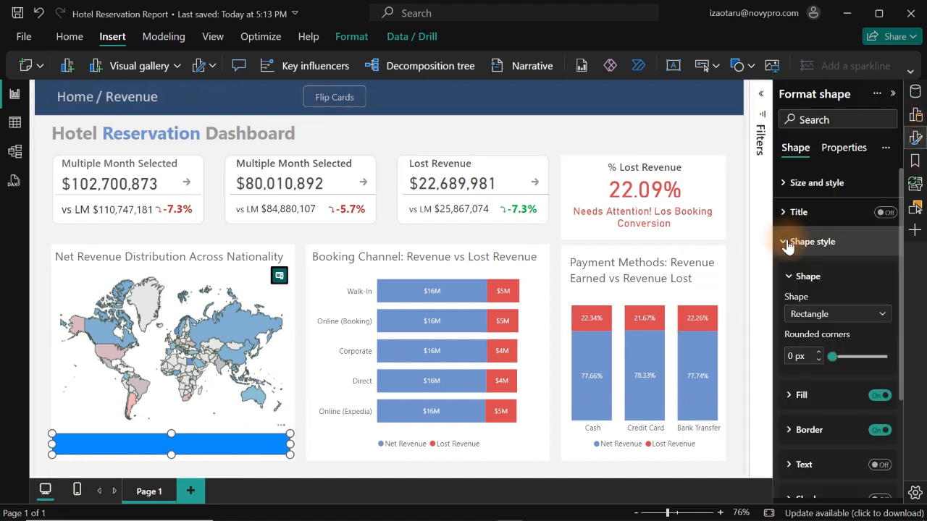
click(878, 429)
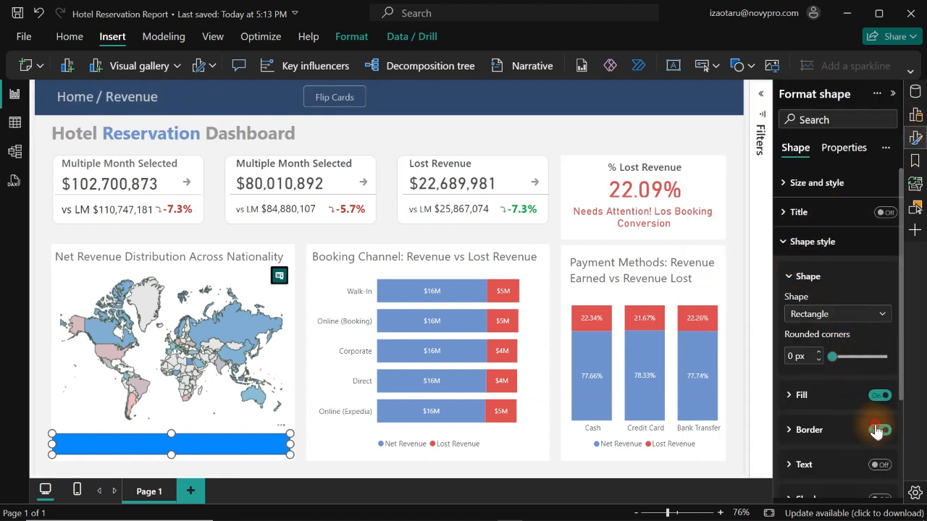
click(829, 397)
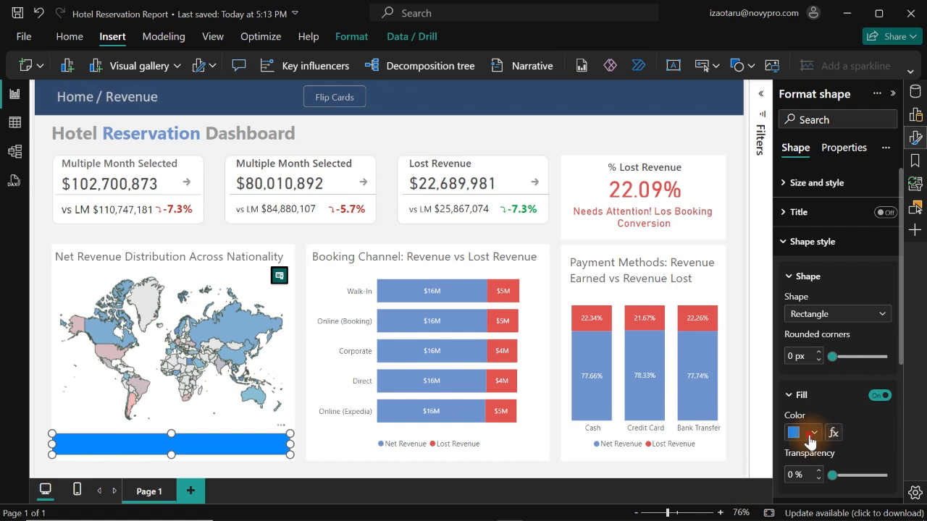
click(811, 432)
click(710, 204)
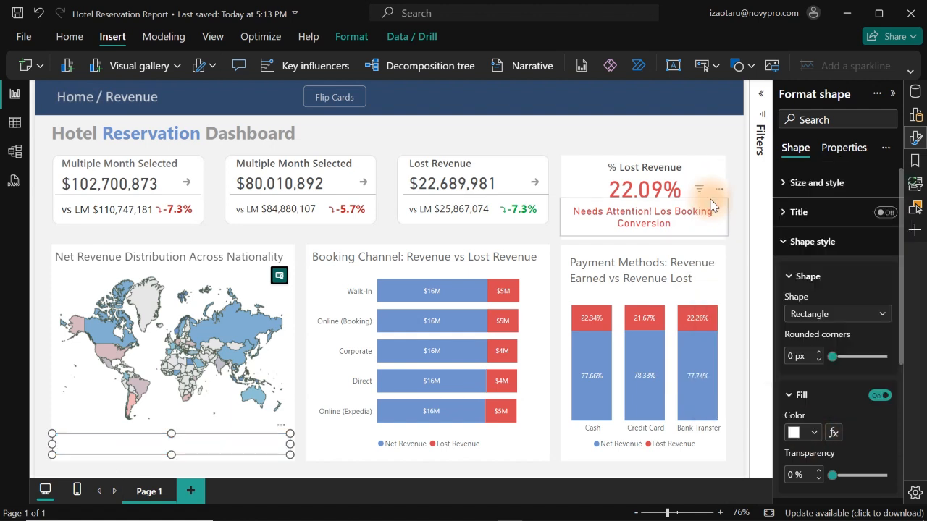
click(547, 133)
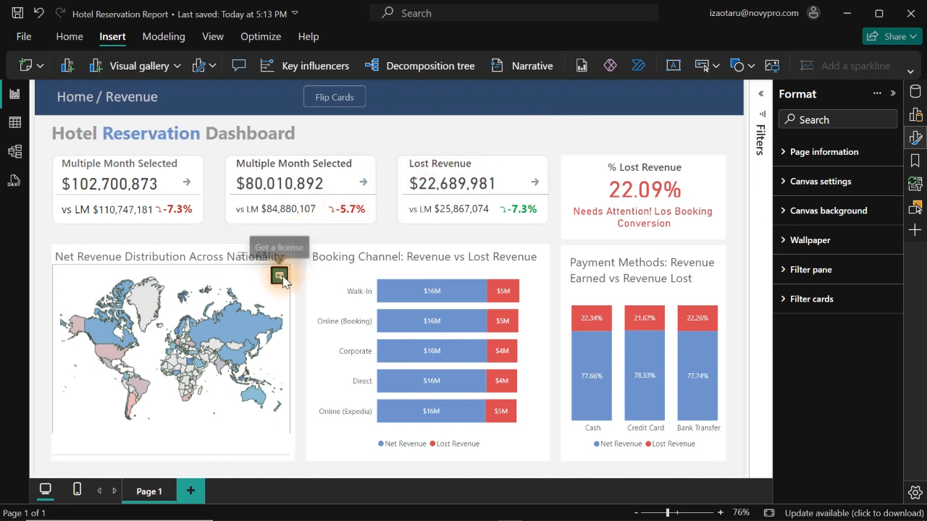
- Duplicate the white cover strip, shrink the copy and place it over the license icon at the map's upper-right corner
click(234, 444)
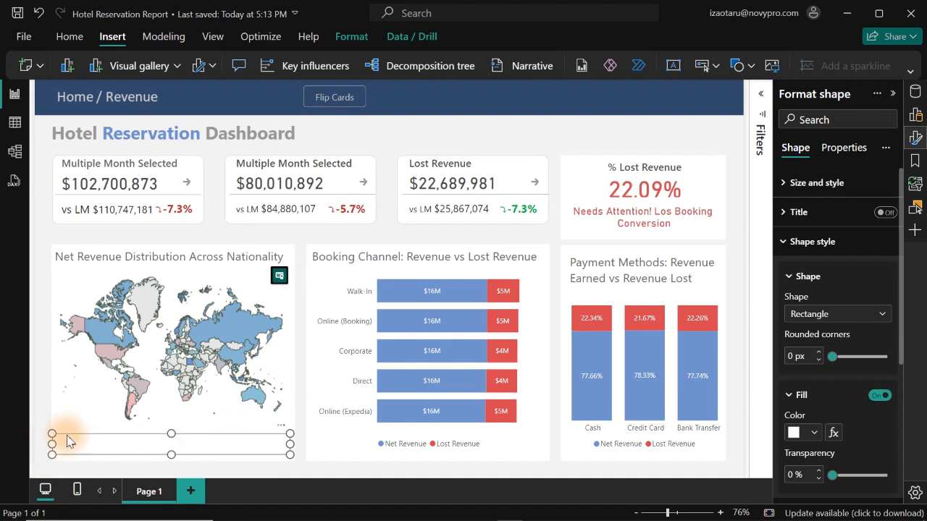
drag(68, 436, 284, 280)
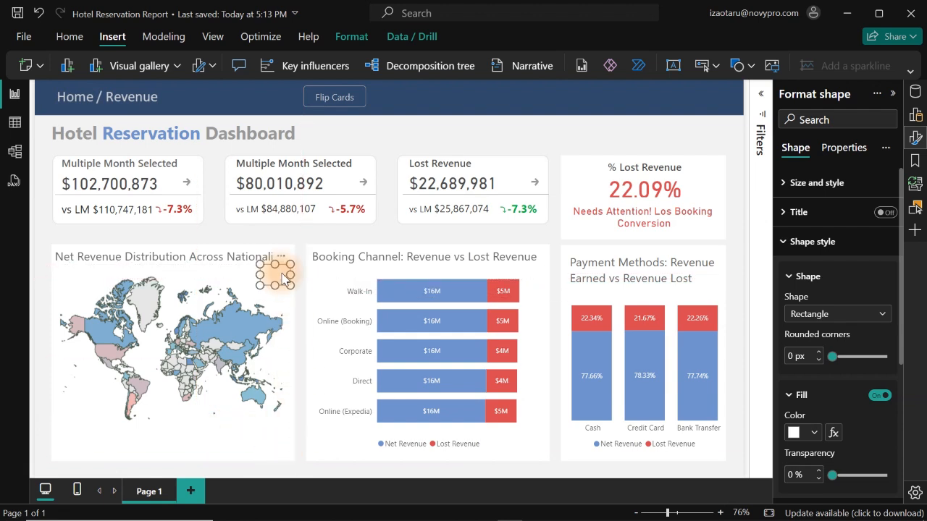
click(286, 312)
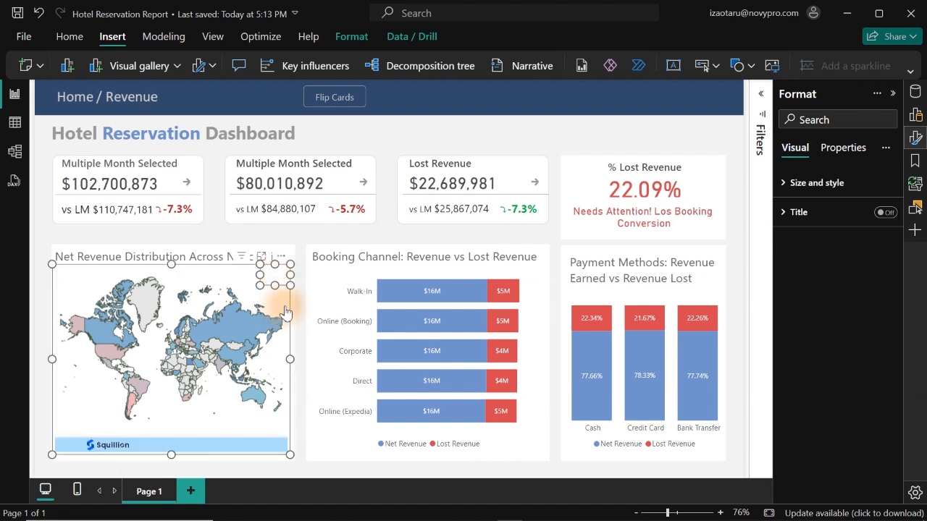
click(303, 464)
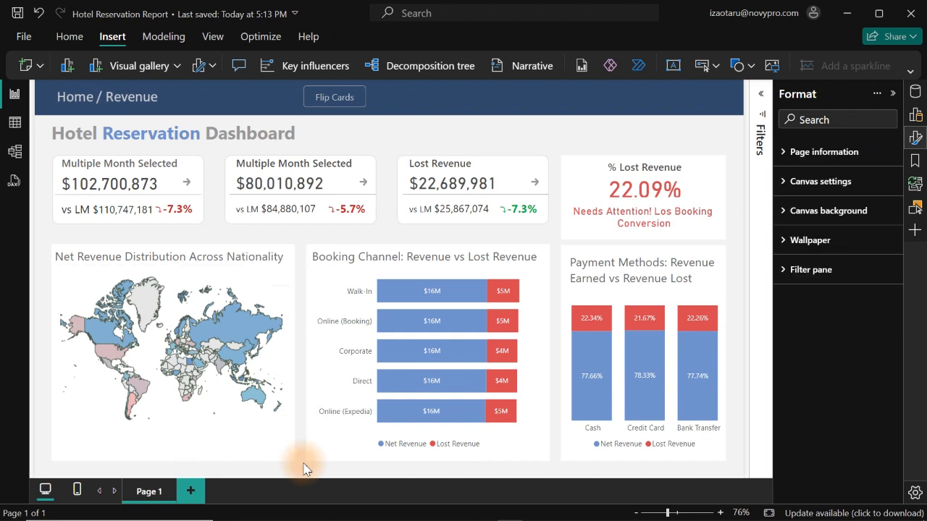
- Group the two white cover rectangles with the nationality map and deselect the group
click(270, 452)
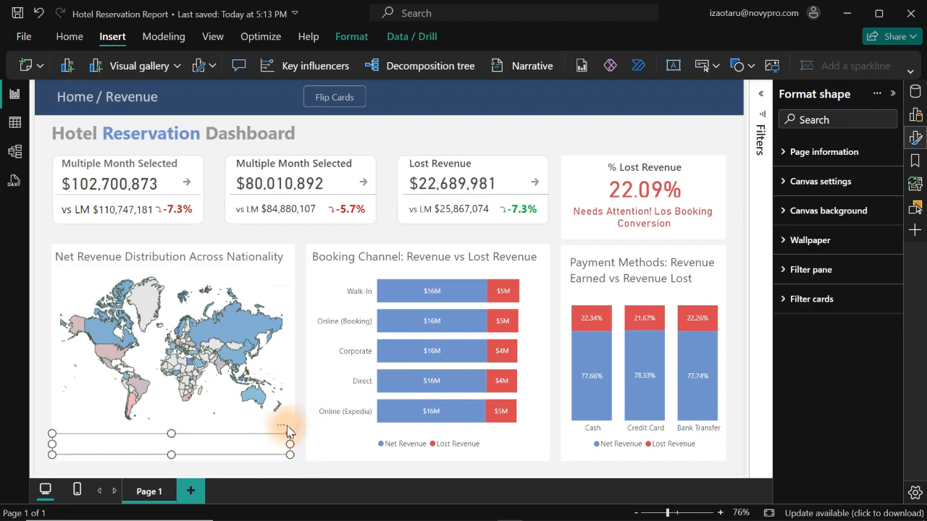
ctrl+click(275, 281)
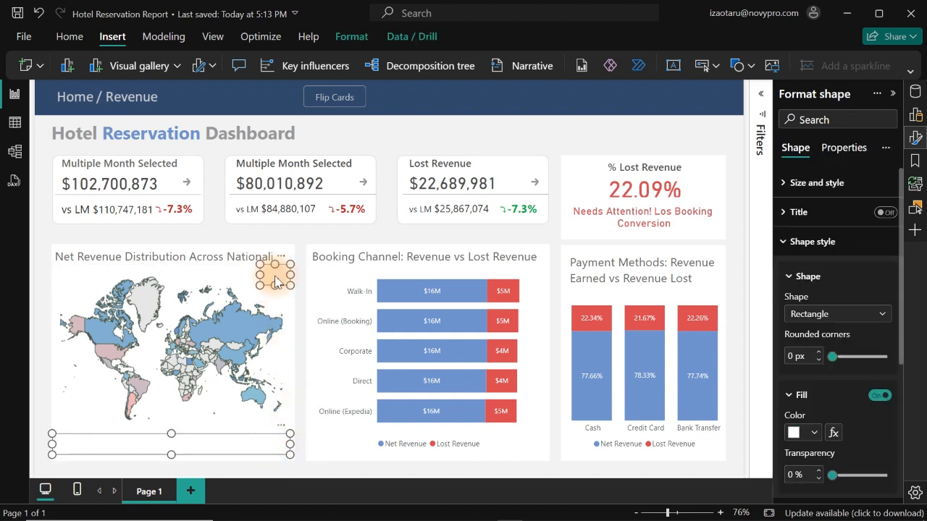
ctrl+click(230, 307)
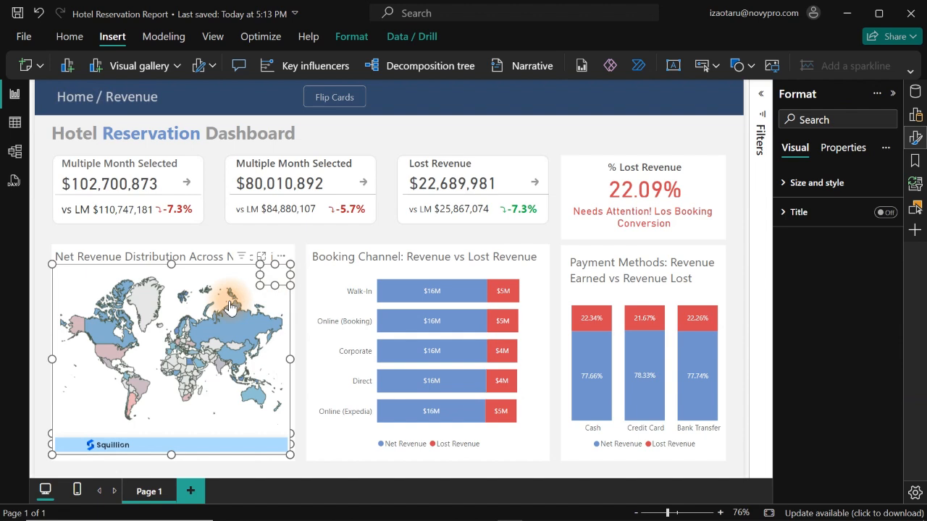
right_click(231, 307)
mouse_move(250, 327)
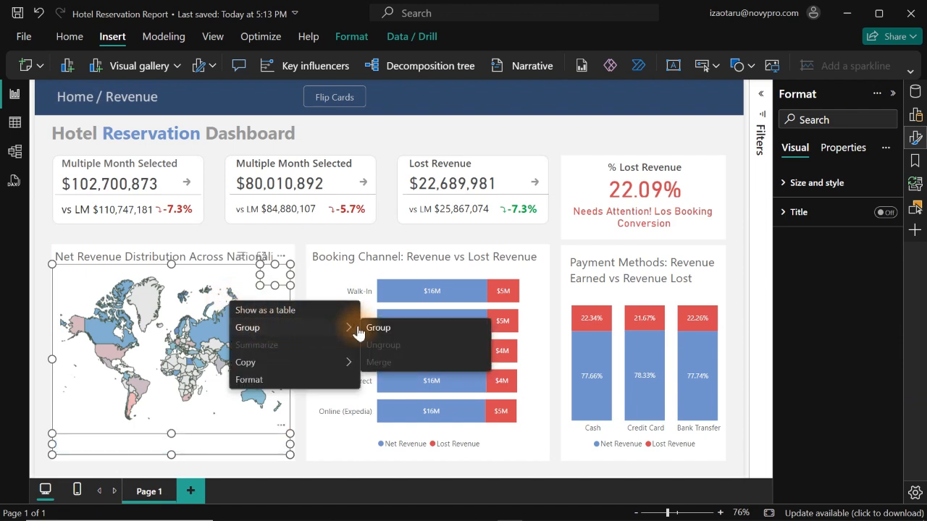
click(380, 331)
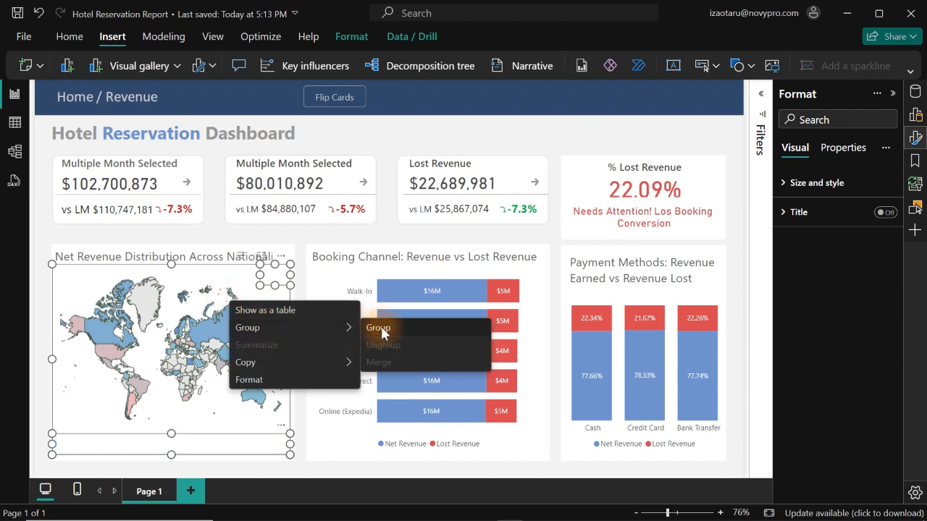
click(402, 137)
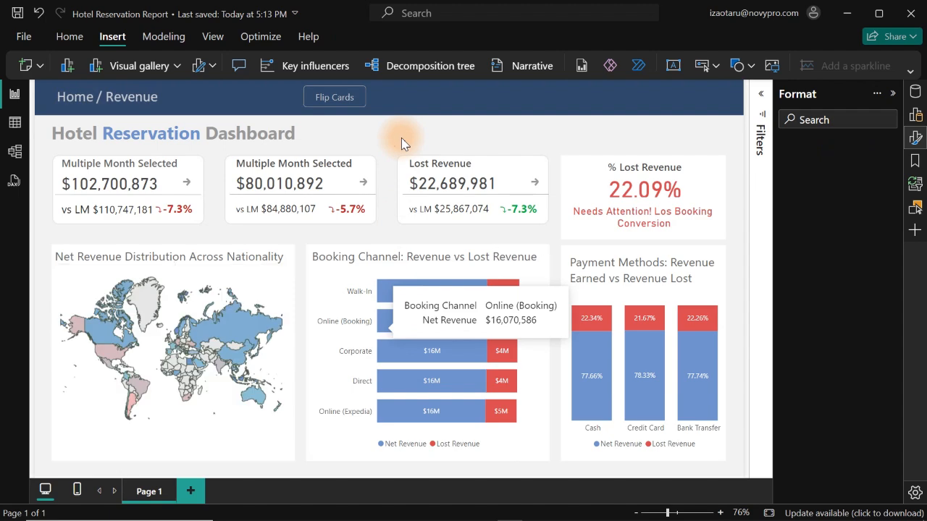